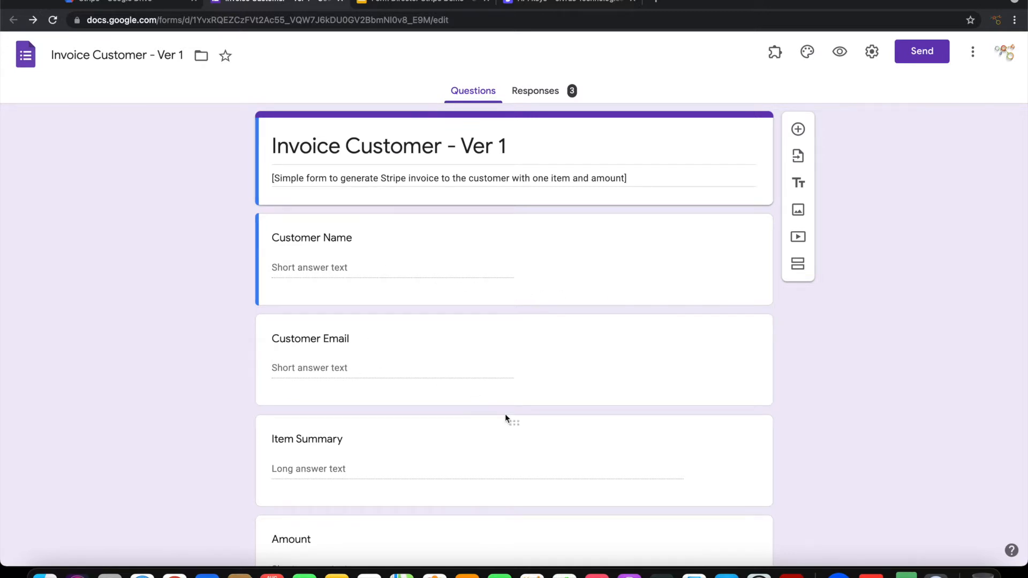
Step: Open the Form Director setup sidebar from the Add-ons menu
scroll(506, 413, down, 3)
scroll(505, 413, down, 1)
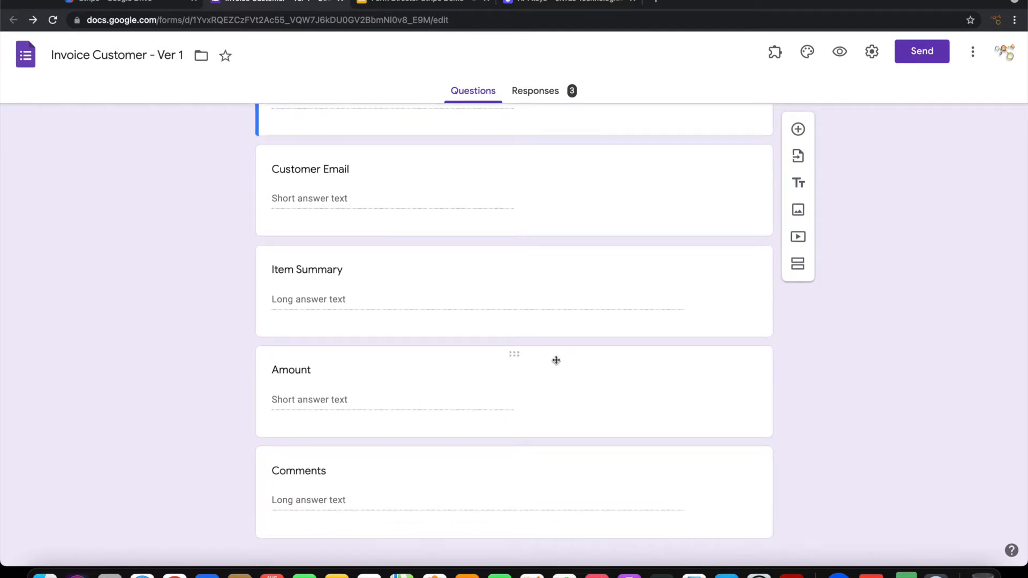
scroll(555, 361, up, 1)
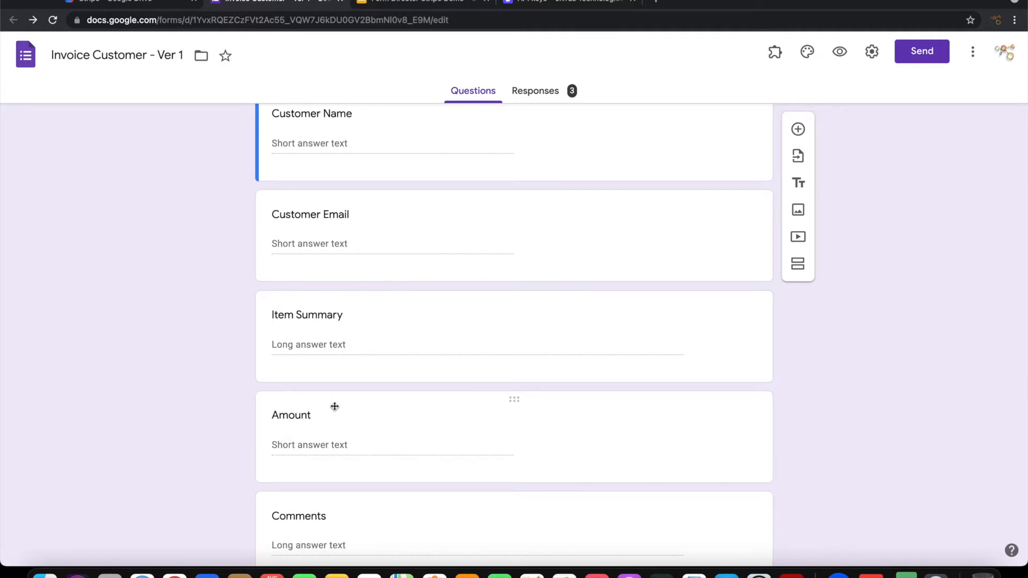
scroll(947, 271, up, 3)
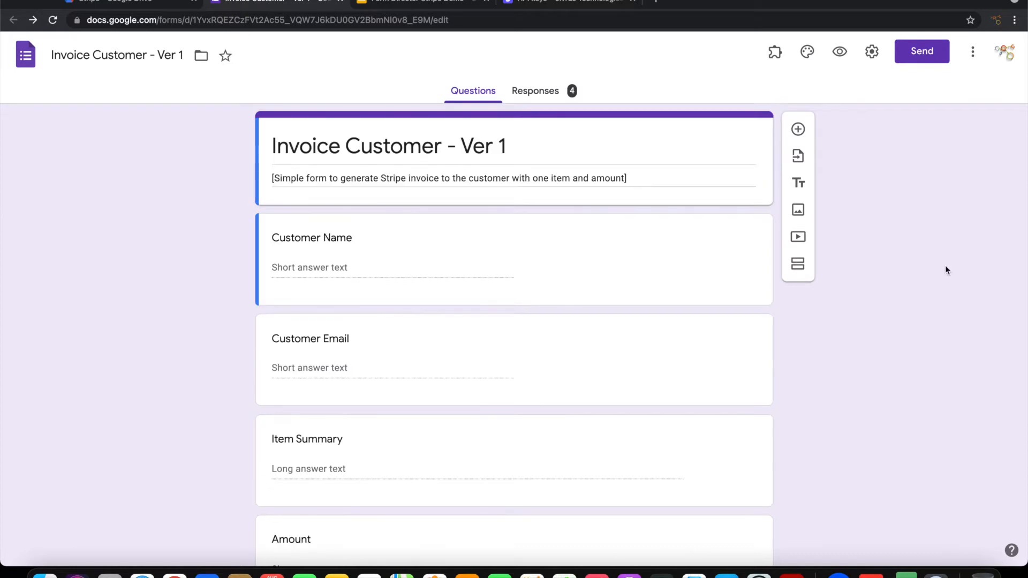
click(775, 52)
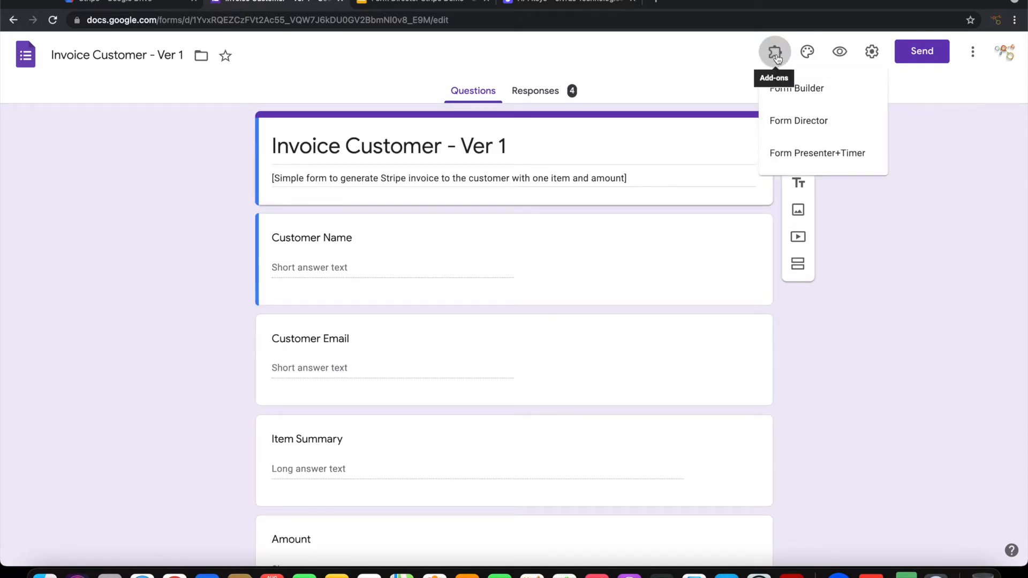
click(795, 128)
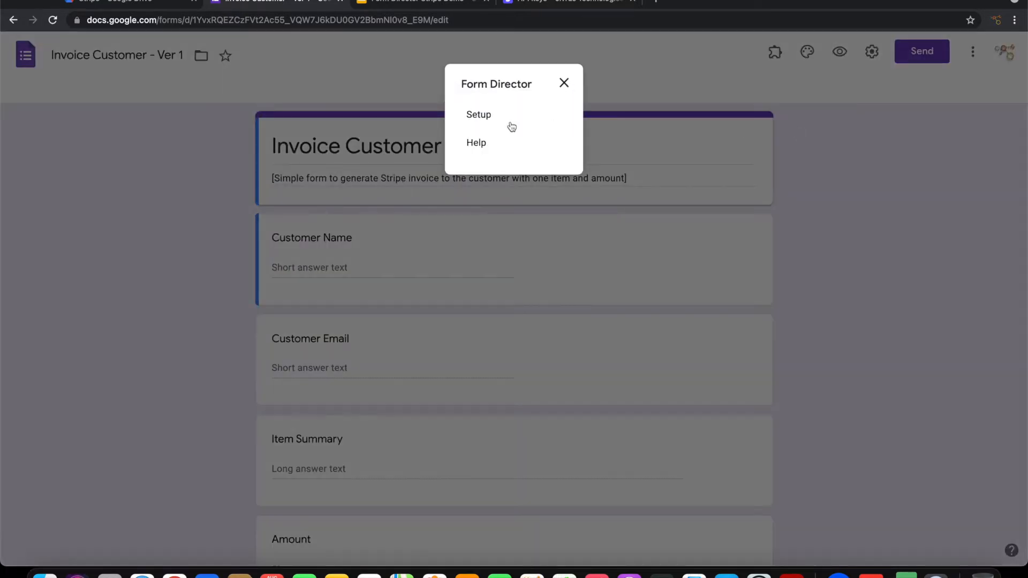
click(471, 117)
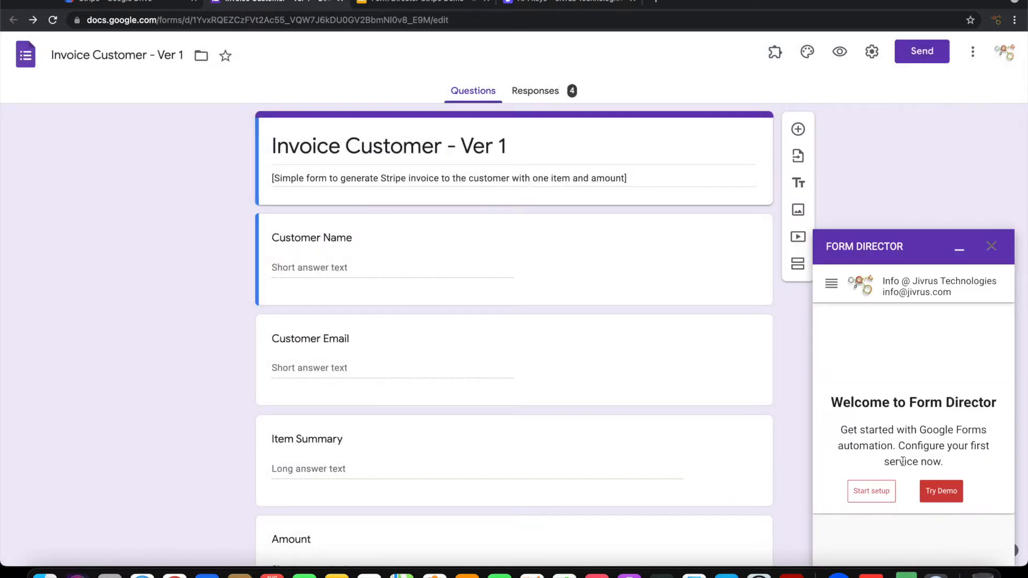
Step: Start a new service, searching 'str' to pick Stripe as the connected app
click(866, 492)
click(879, 328)
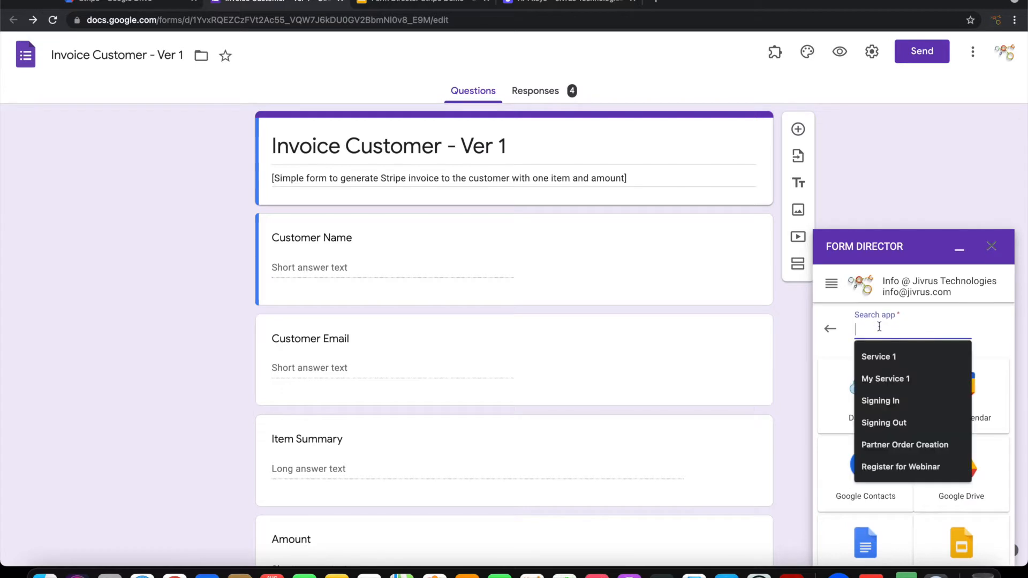
text(strip)
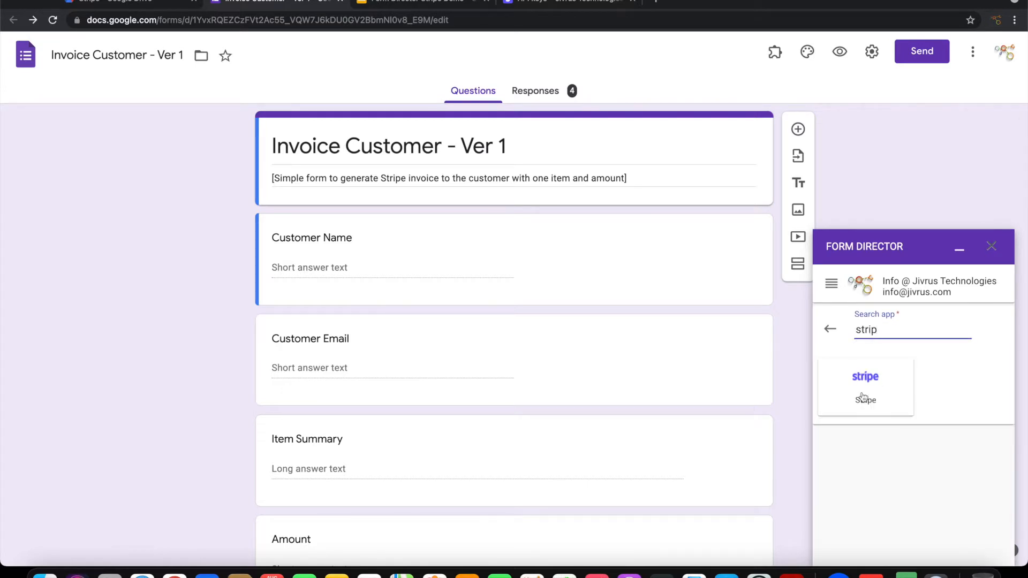
click(866, 399)
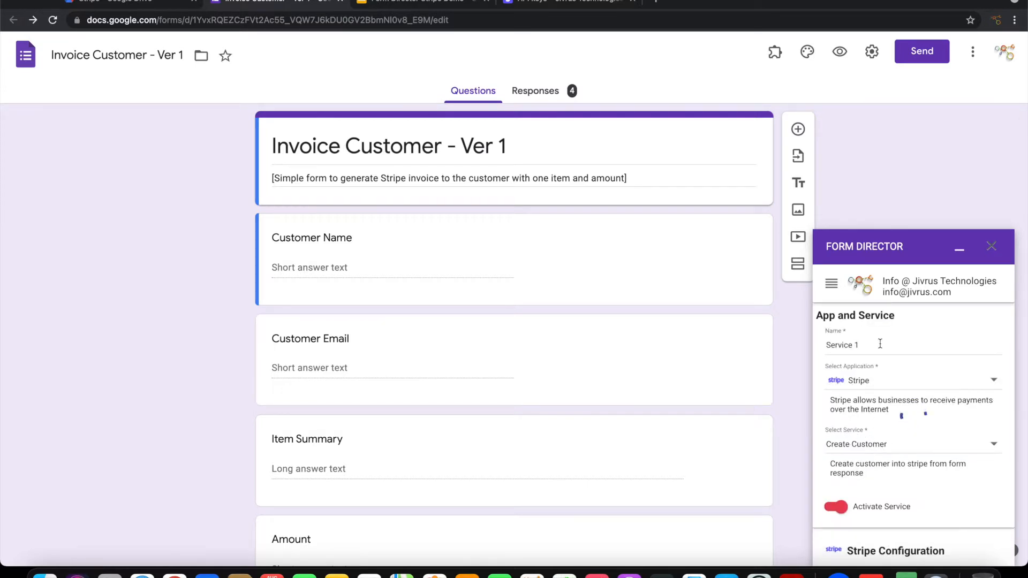
Step: Rename the service to 'Invoice Customer' and set it to Create Invoice
drag(880, 343, 799, 337)
key(BackSpace)
text(Invoice Customer)
scroll(883, 407, down, 2)
click(882, 384)
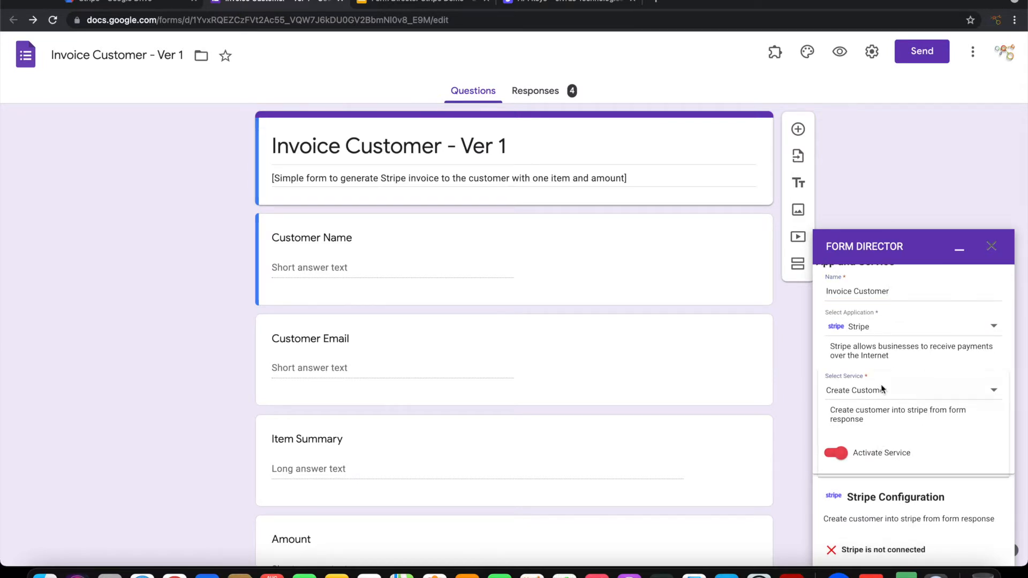
click(877, 423)
Step: Focus the Stripe Key field, then switch to the Stripe API keys browser tab
scroll(915, 462, down, 4)
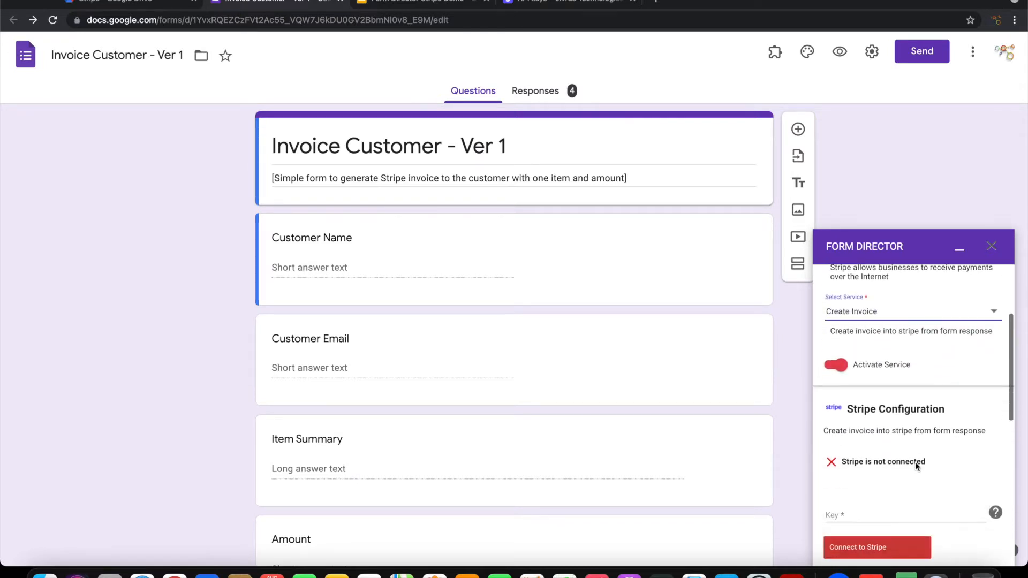
scroll(919, 471, down, 1)
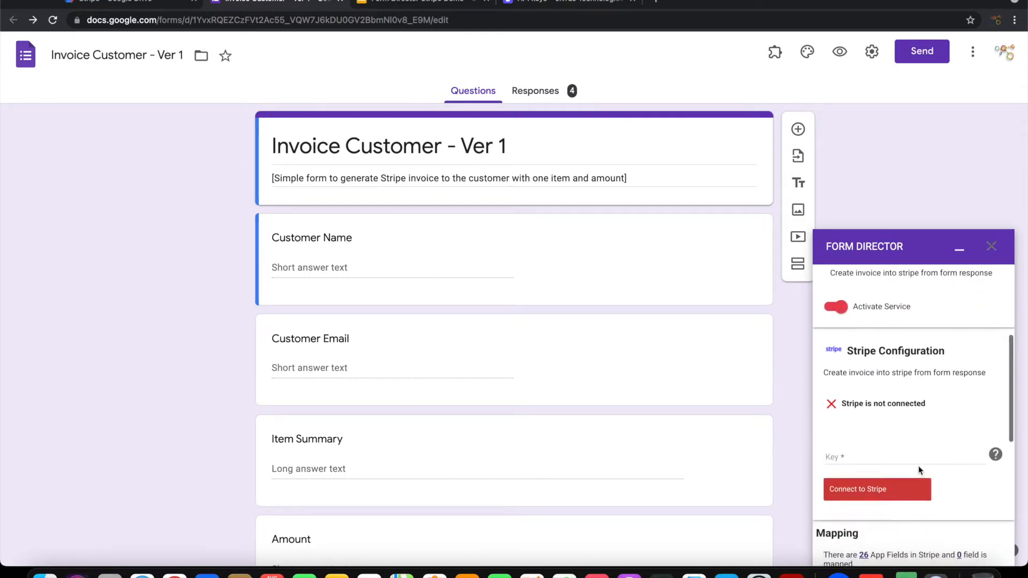
click(856, 457)
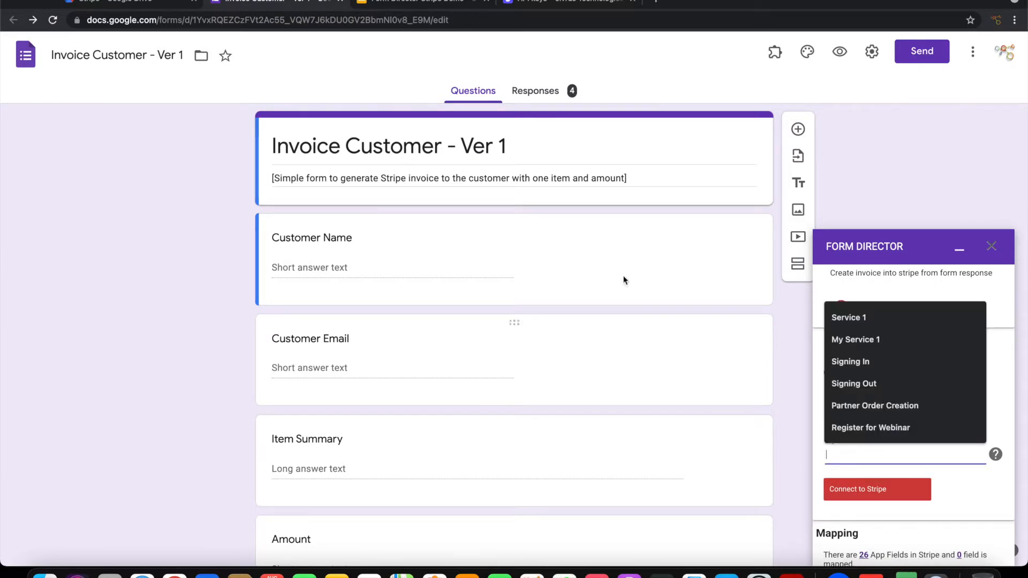
click(534, 6)
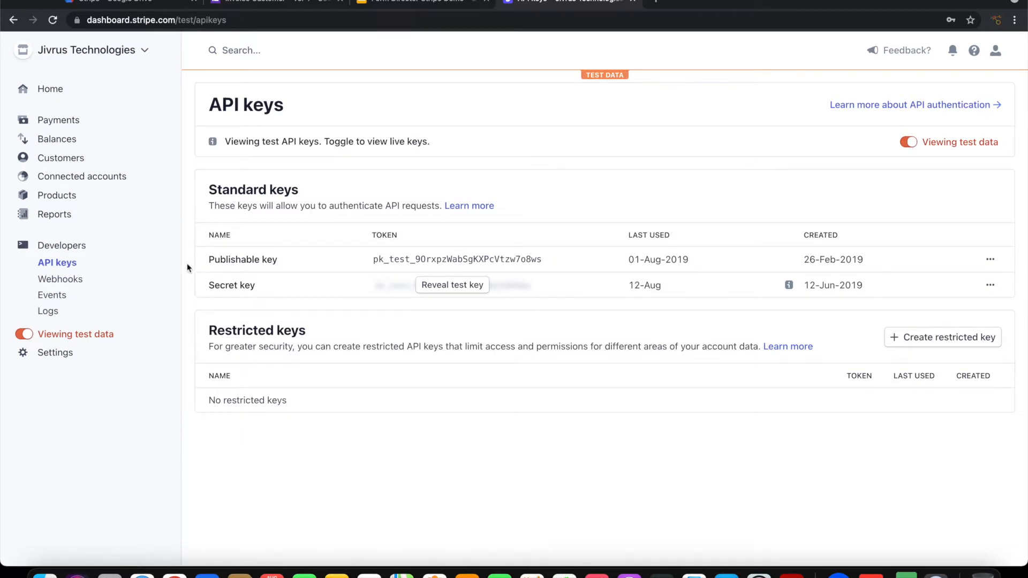
Step: Reveal and copy the Stripe secret test key, then return to the Google Forms tab
click(452, 285)
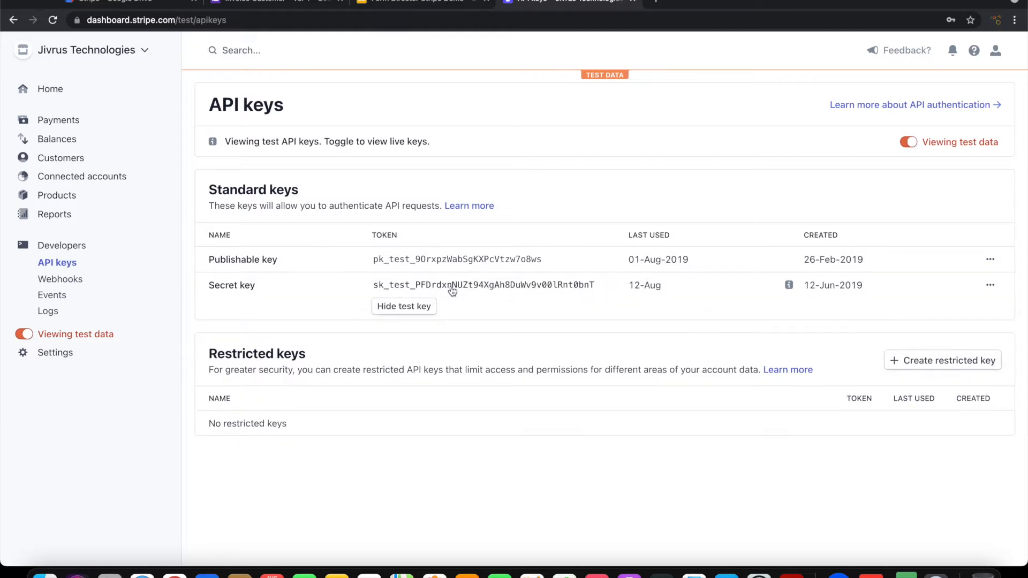
click(430, 287)
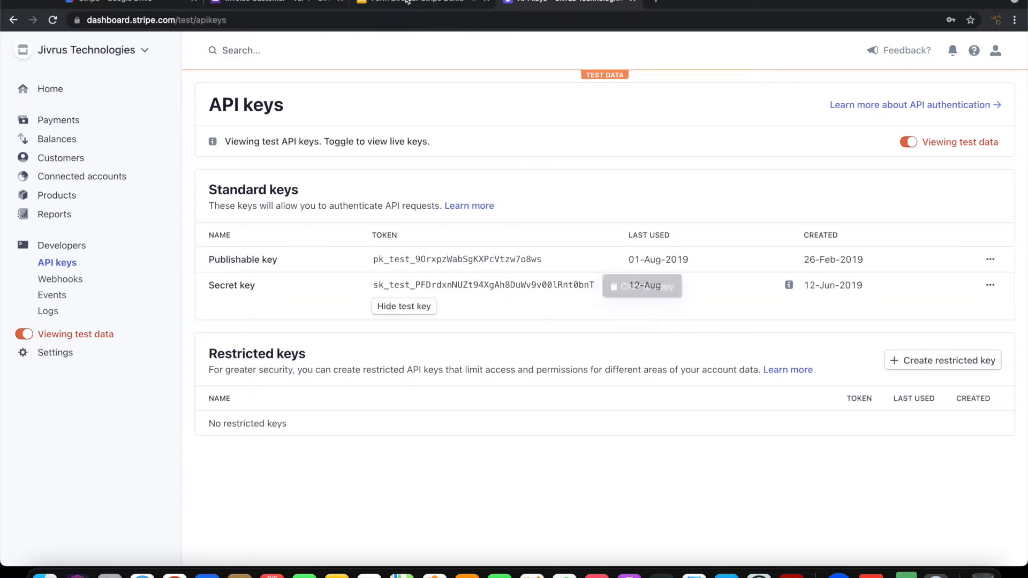
click(279, 4)
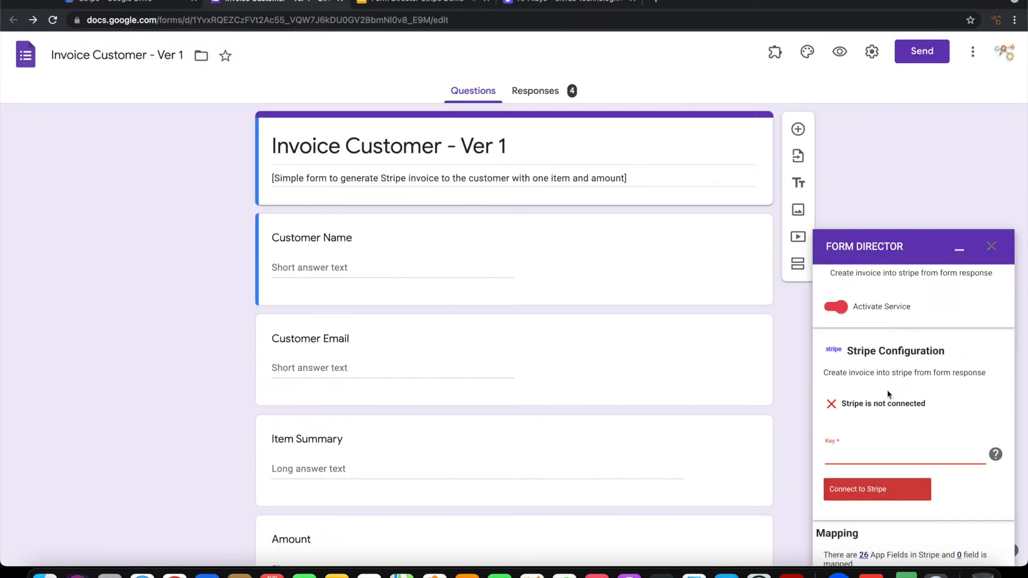
Step: Paste the secret test key into the Key field and connect the service to Stripe
key(super+v)
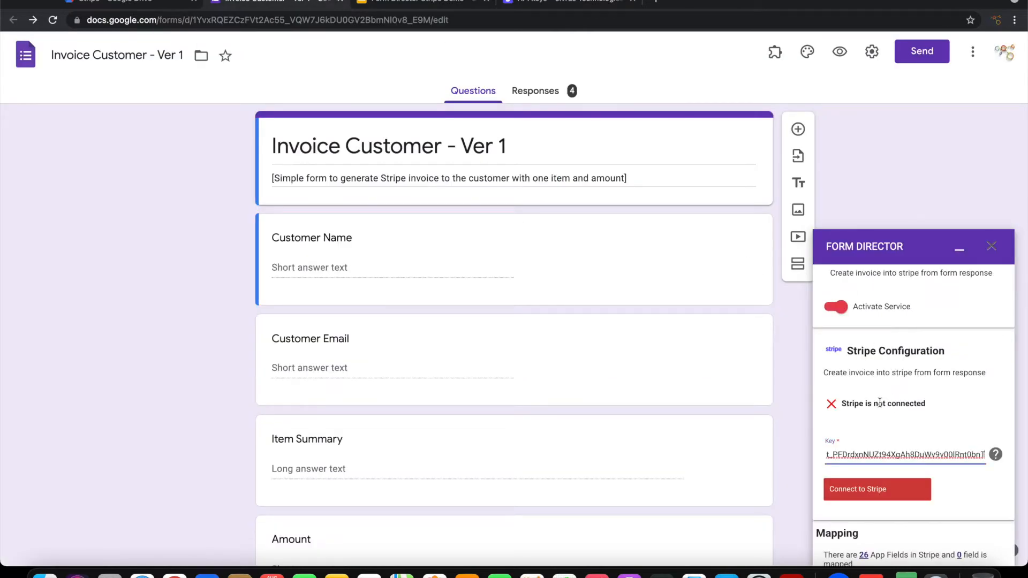
click(883, 496)
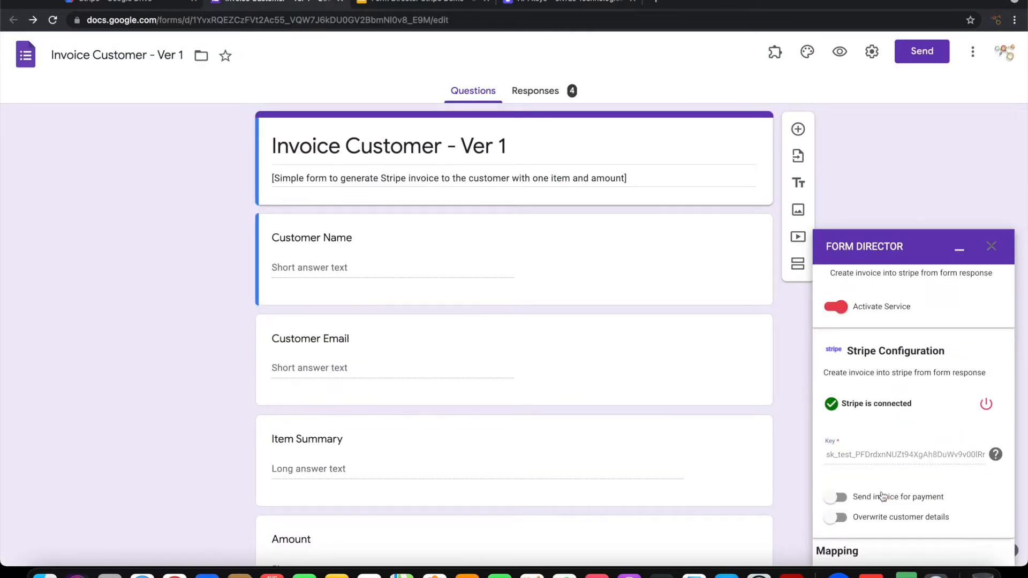
scroll(883, 495, down, 4)
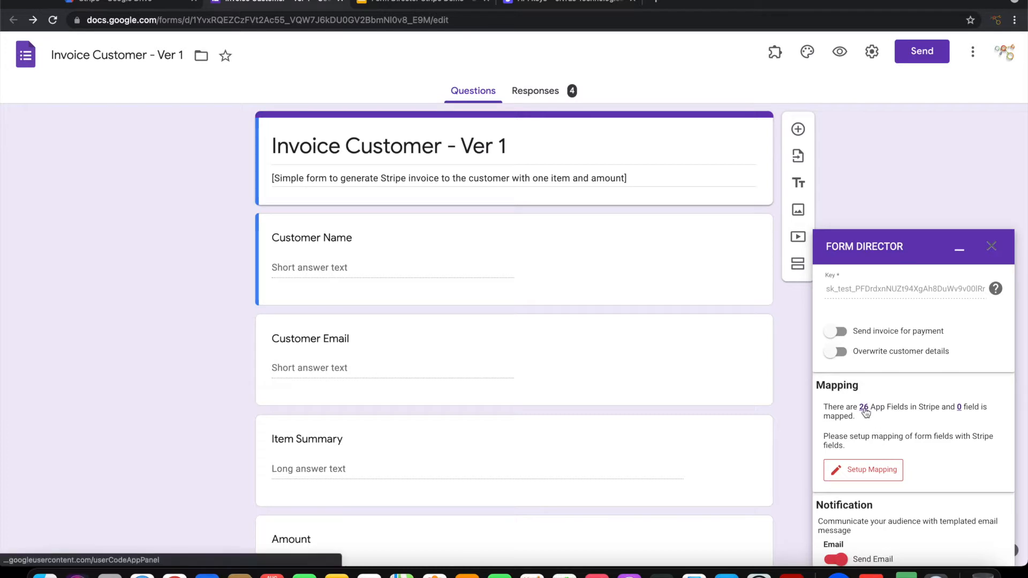
Step: Open the mapping, accept Customer Email, and map Item Description to Item Summary
click(858, 475)
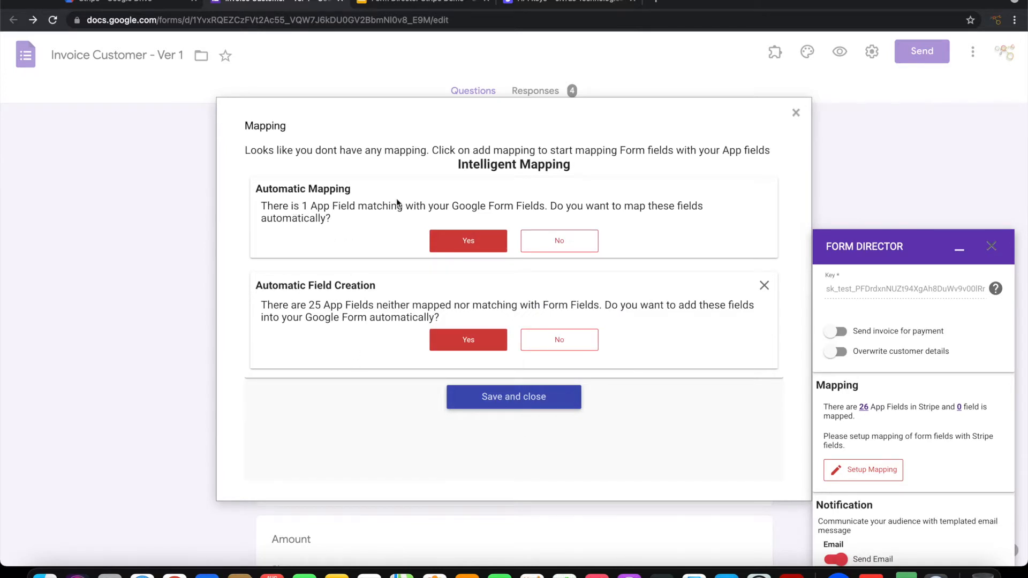
click(455, 244)
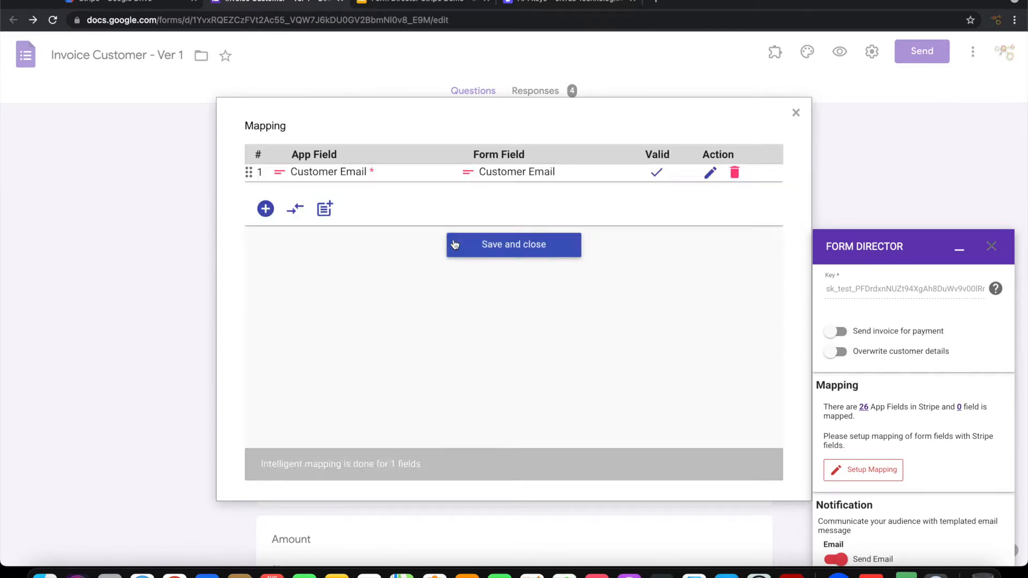
click(268, 212)
click(327, 255)
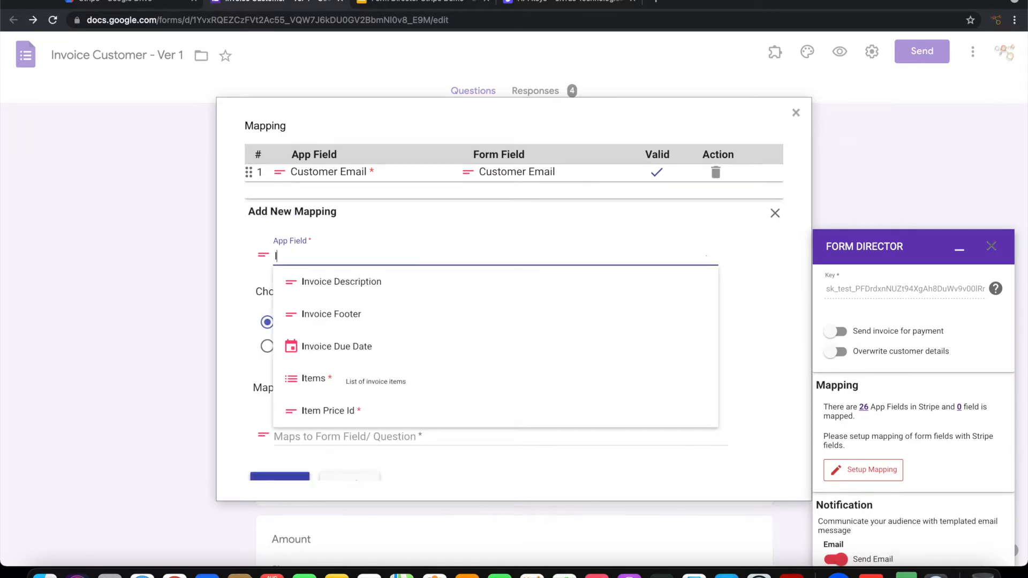
text(Inte)
key(BackSpace)
key(BackSpace)
key(BackSpace)
text(tem)
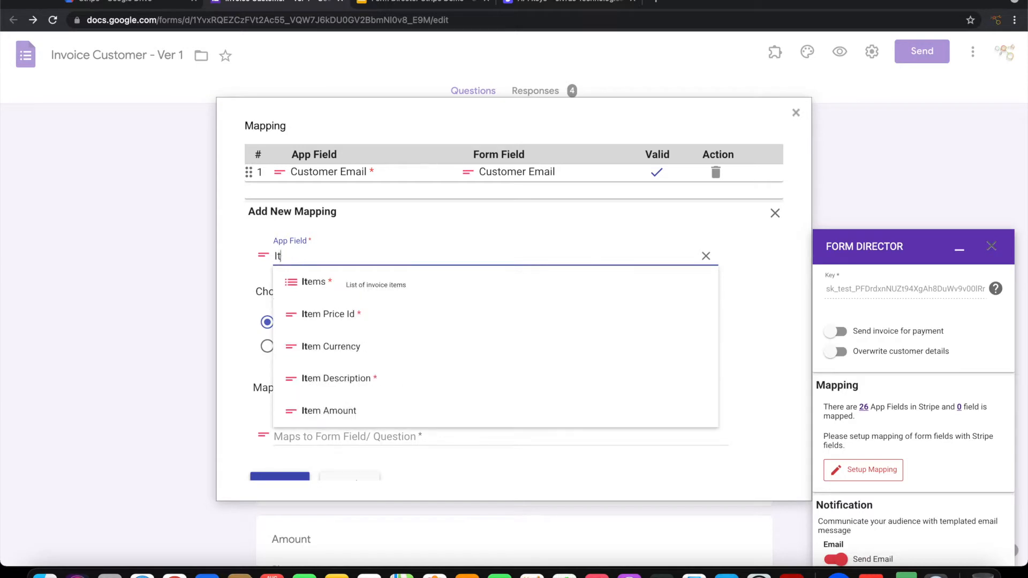
click(333, 380)
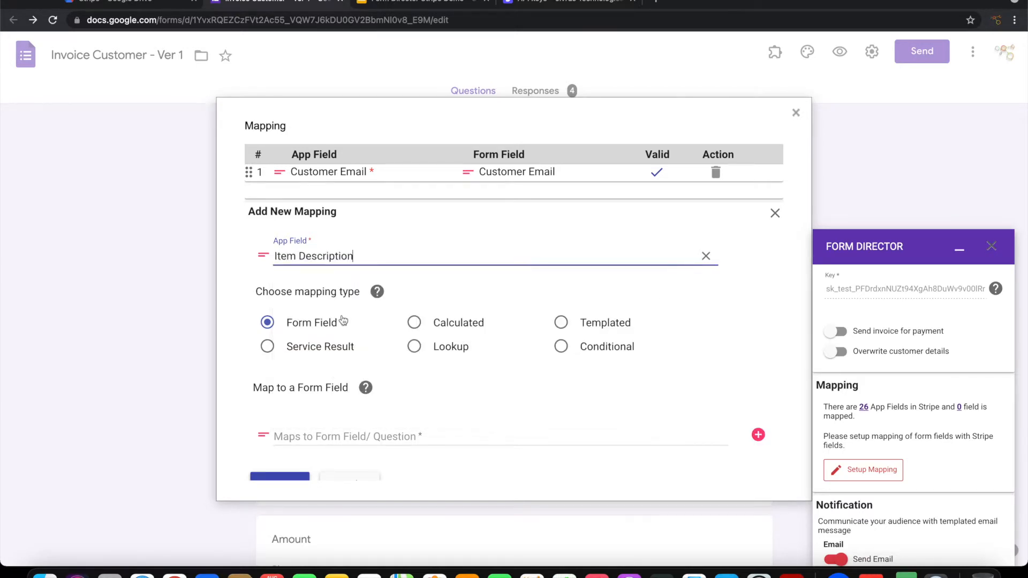
click(307, 434)
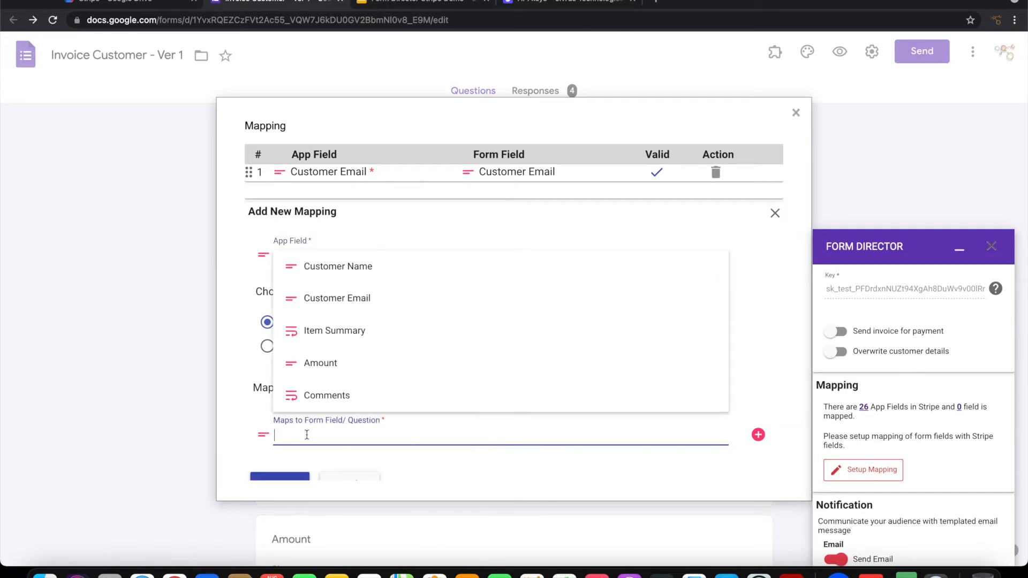
click(321, 333)
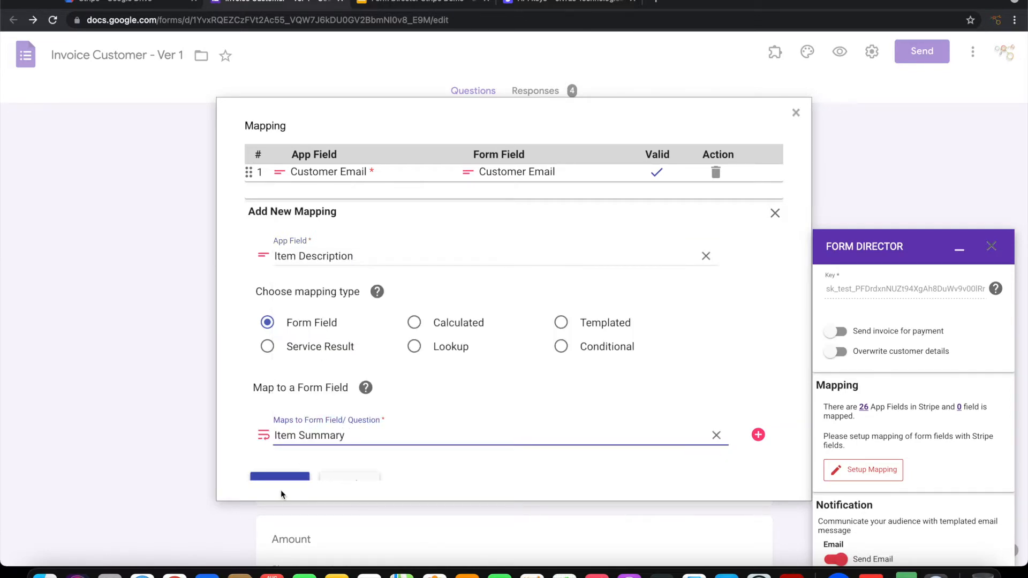
scroll(281, 478, down, 1)
click(280, 475)
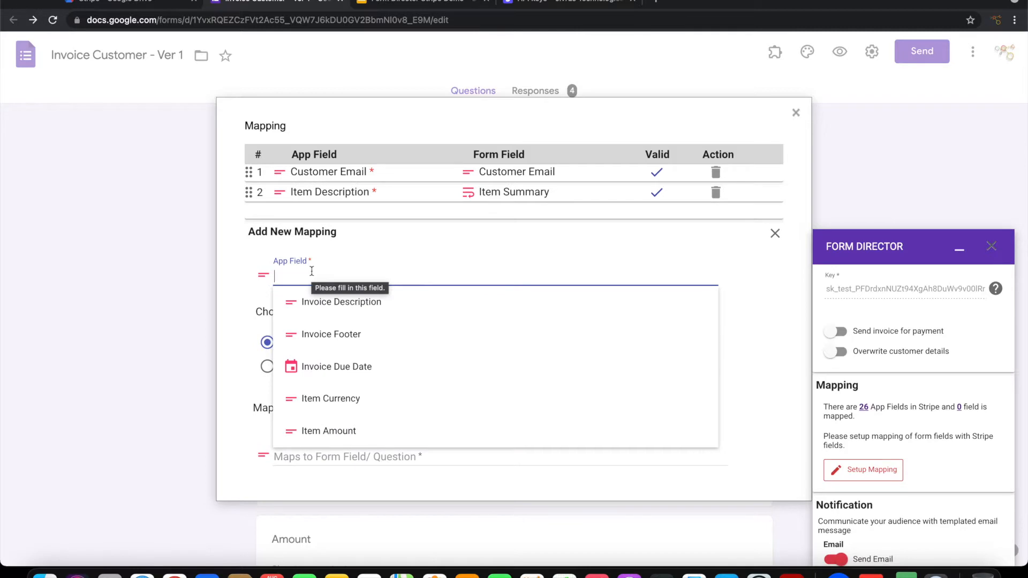
Step: Map Item Currency to a templated fixed value of 'USD'
scroll(390, 386, down, 2)
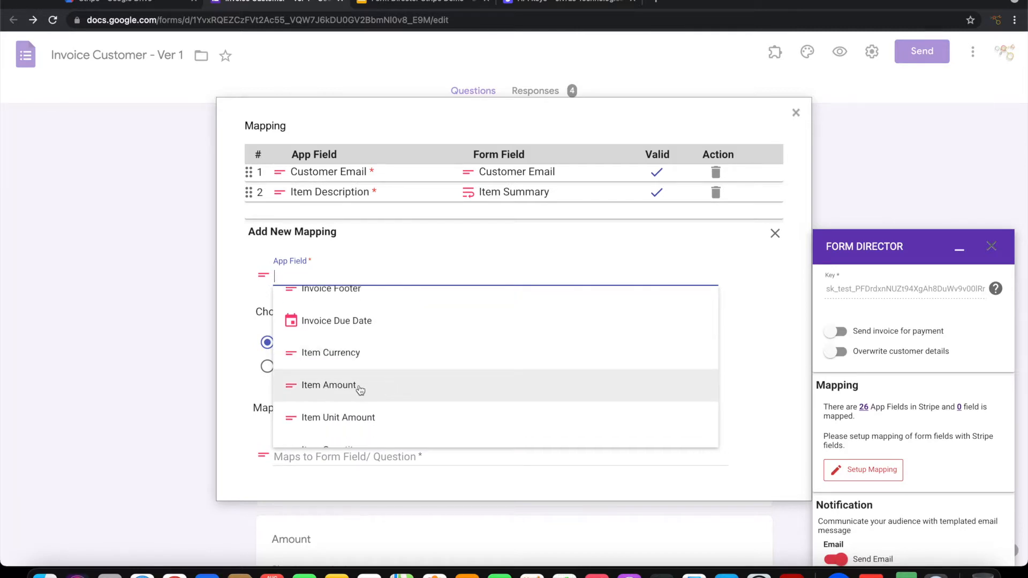
click(340, 354)
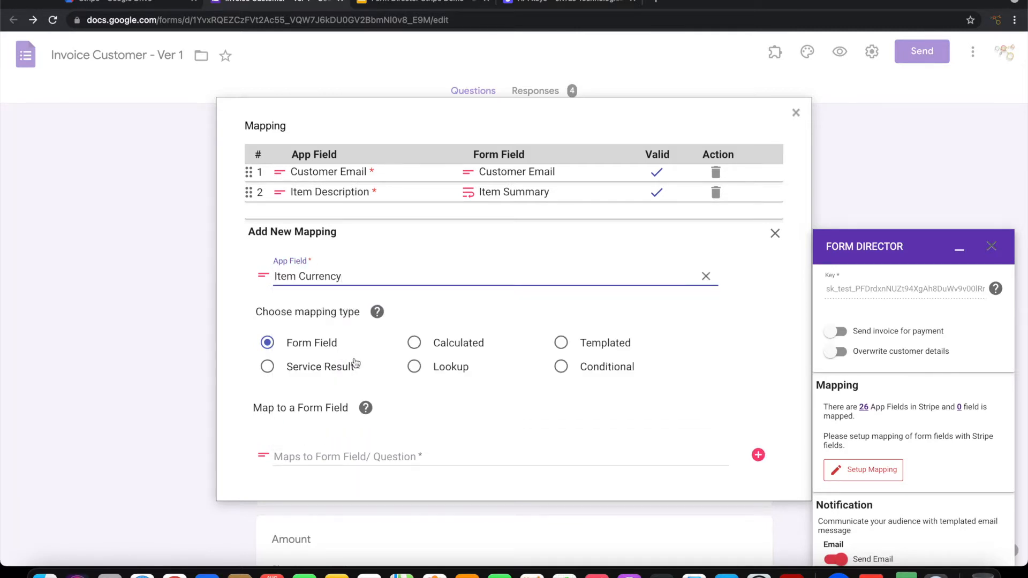
click(561, 343)
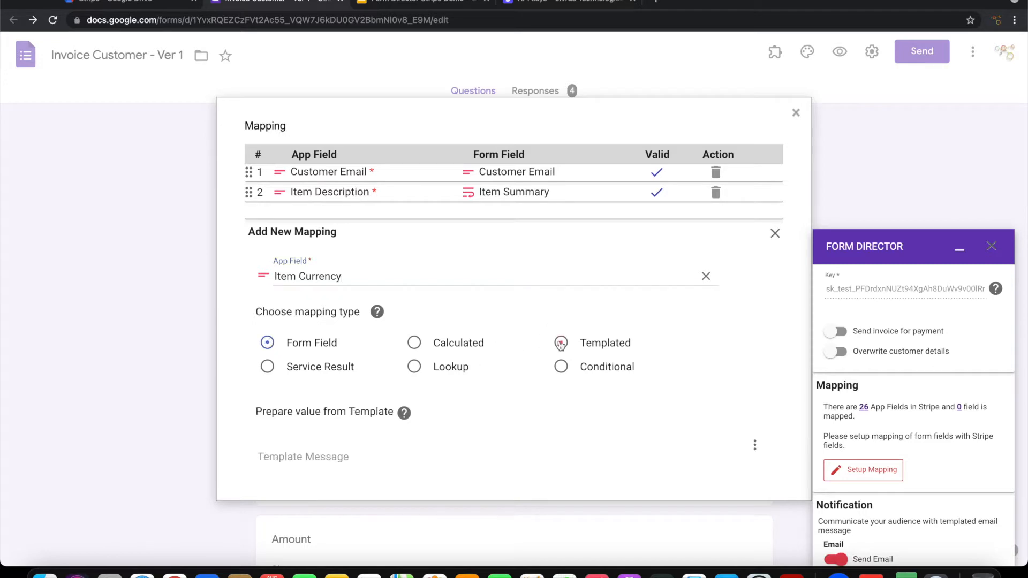
scroll(406, 418, down, 3)
click(328, 339)
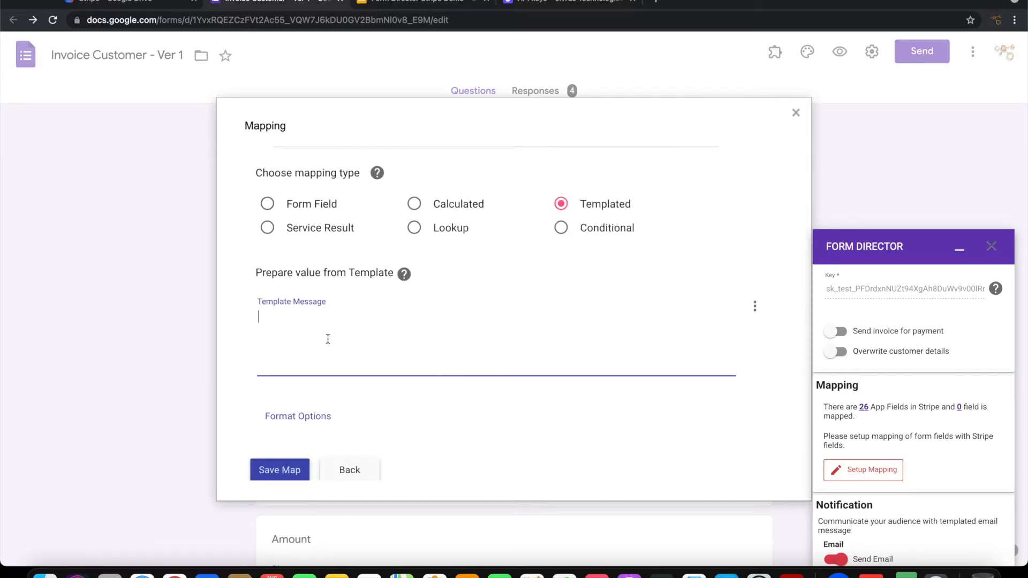
text(USD)
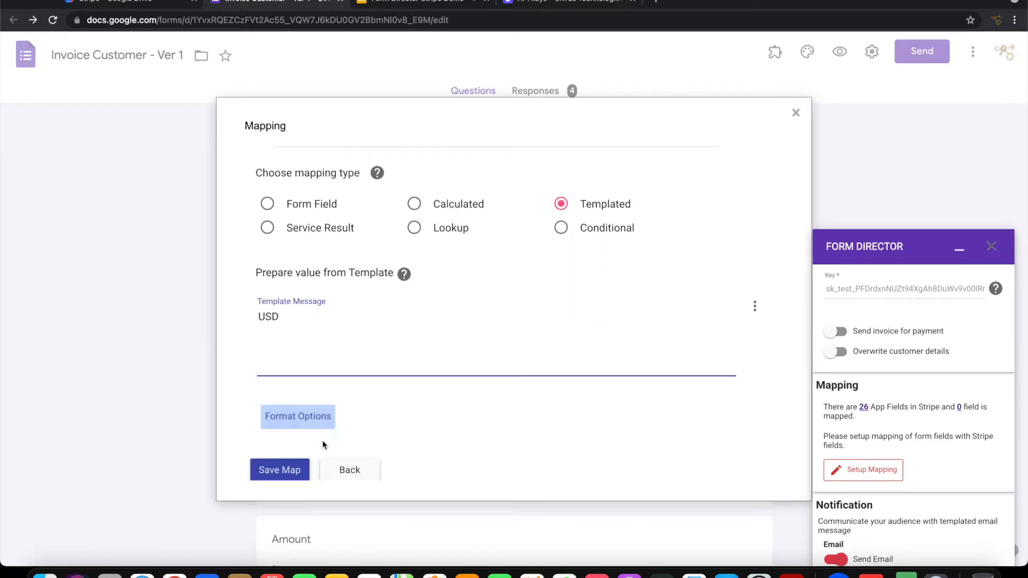
click(296, 472)
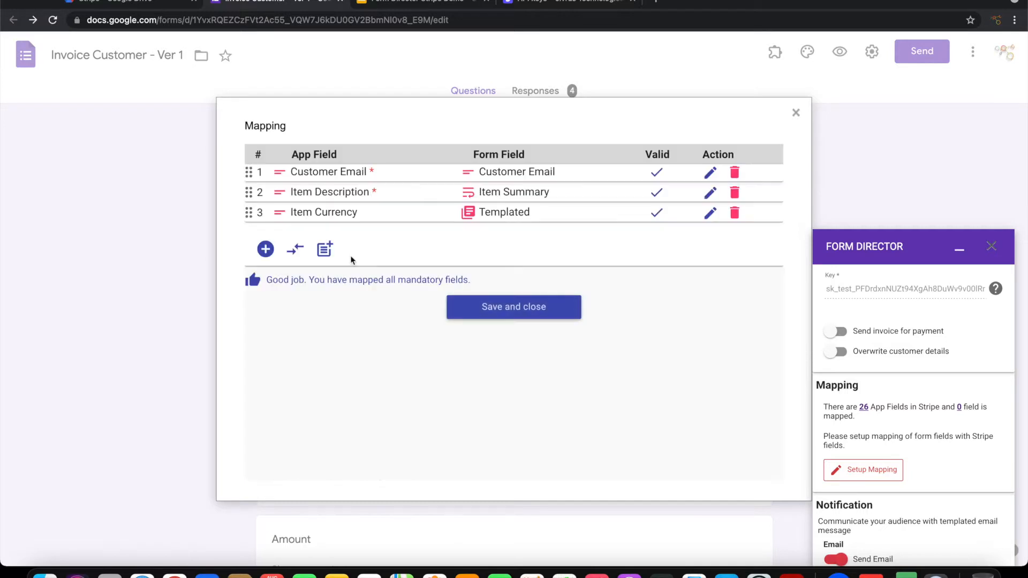
Step: Map Item Amount to the Amount question
click(266, 249)
click(322, 303)
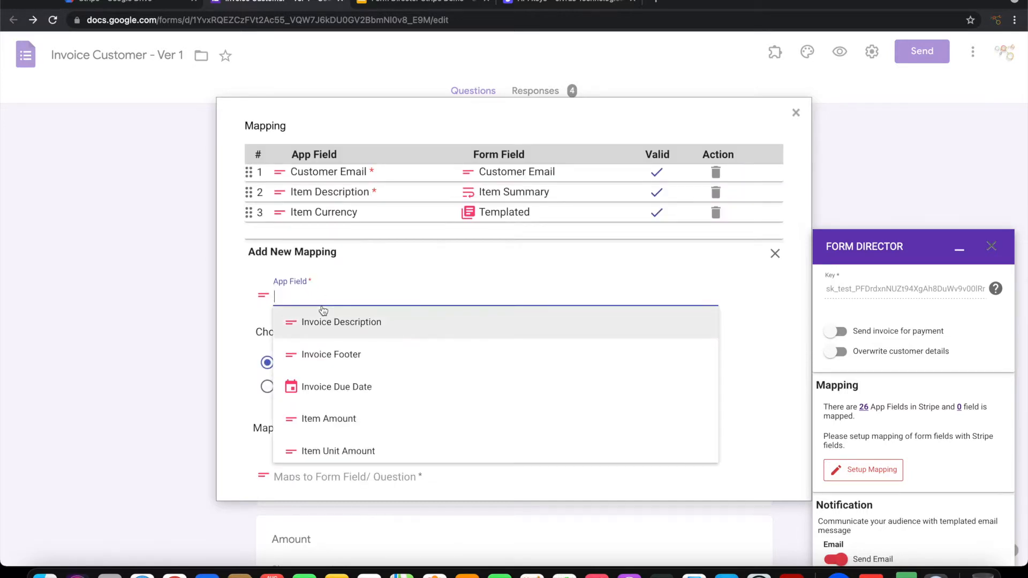
text(Item)
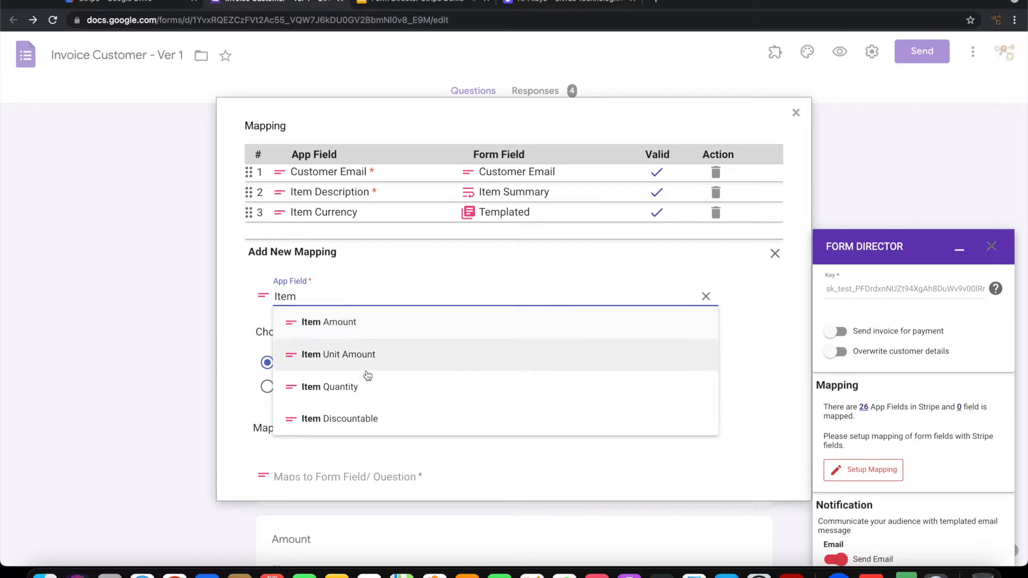
click(352, 322)
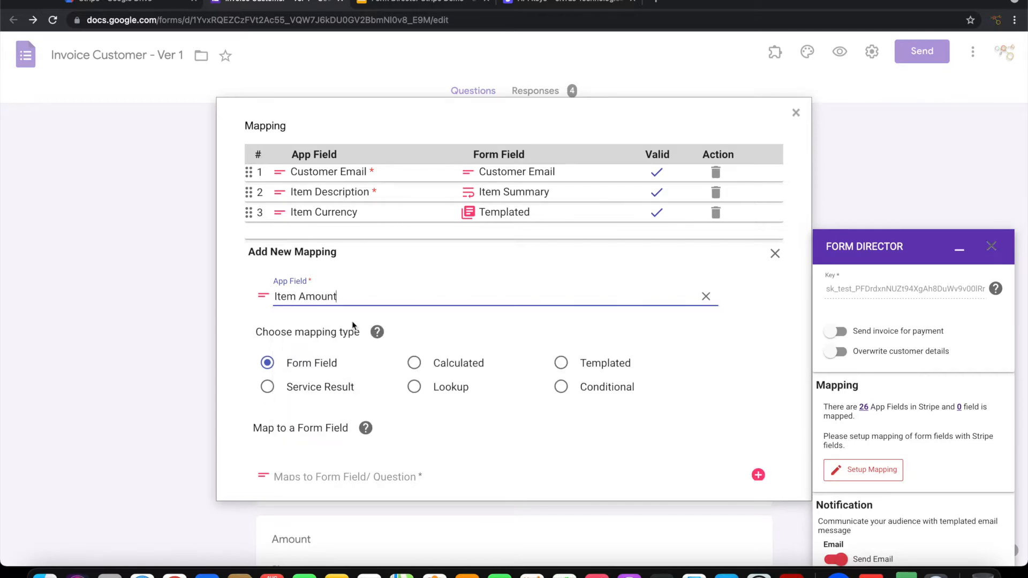
scroll(369, 396, down, 3)
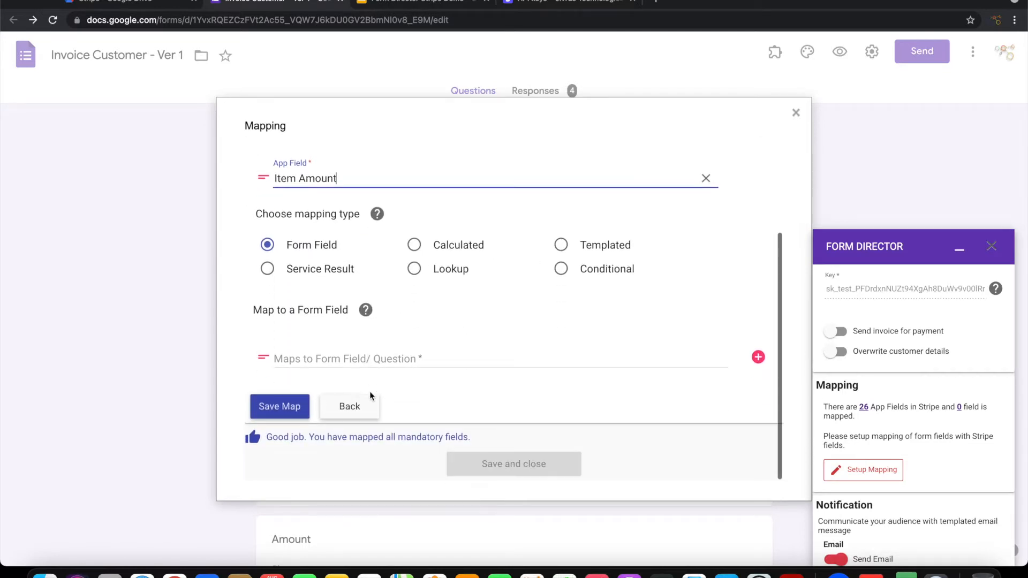
click(355, 358)
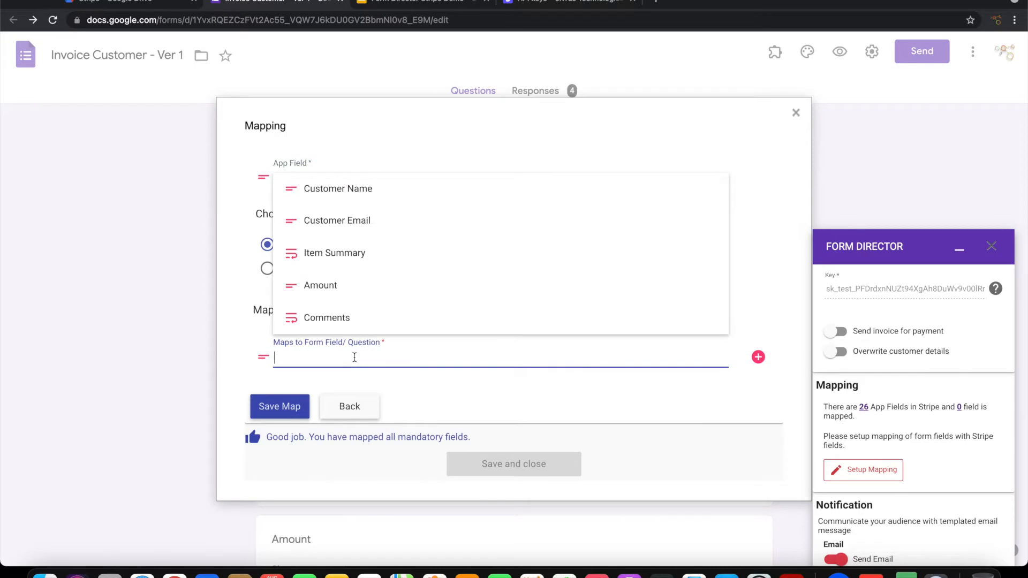
click(345, 290)
click(280, 420)
Step: Map Invoice Footer to the Comments question
click(264, 268)
text(Foo)
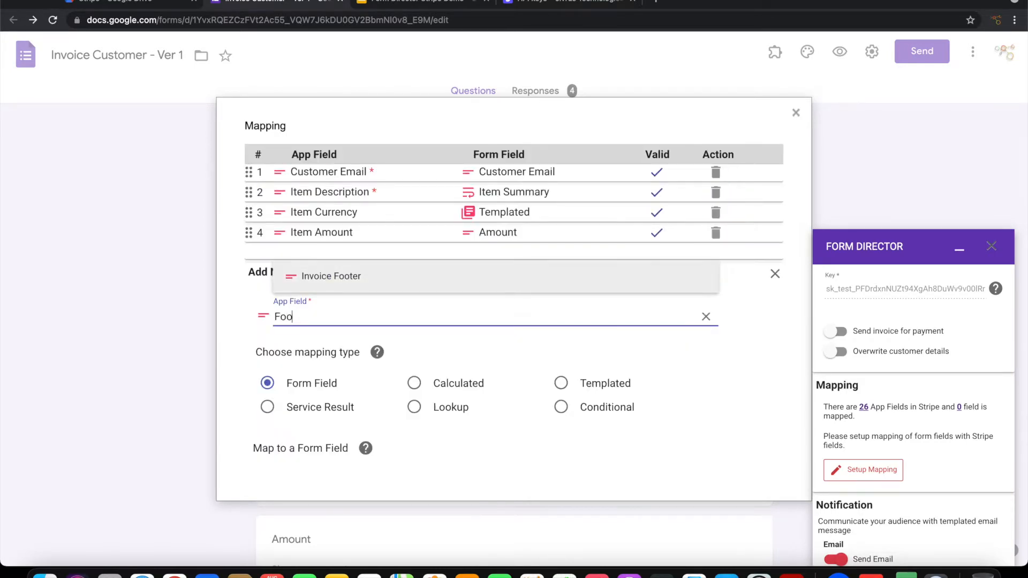
click(353, 278)
scroll(434, 420, down, 5)
click(325, 370)
text(Comm)
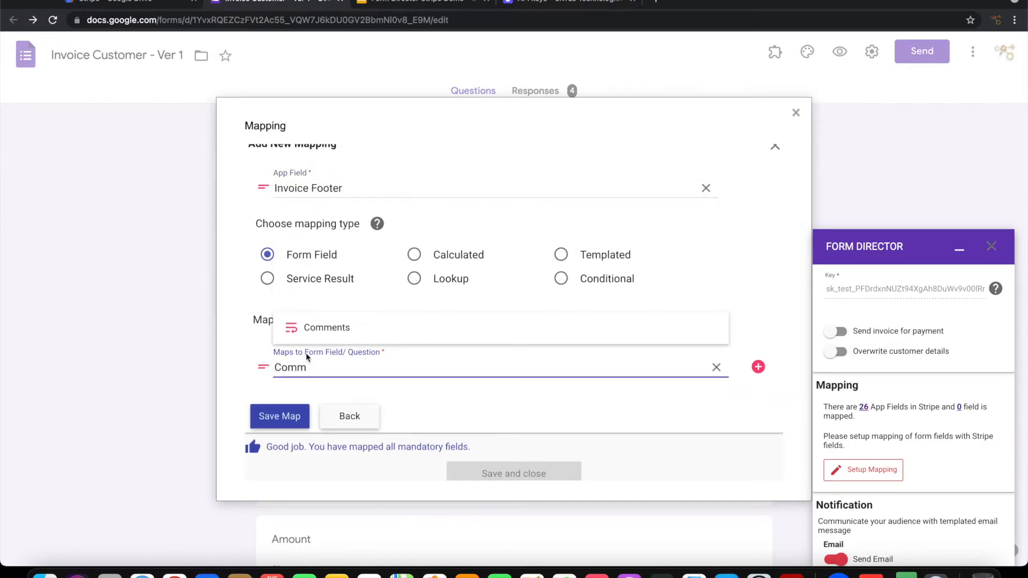
click(322, 328)
click(283, 417)
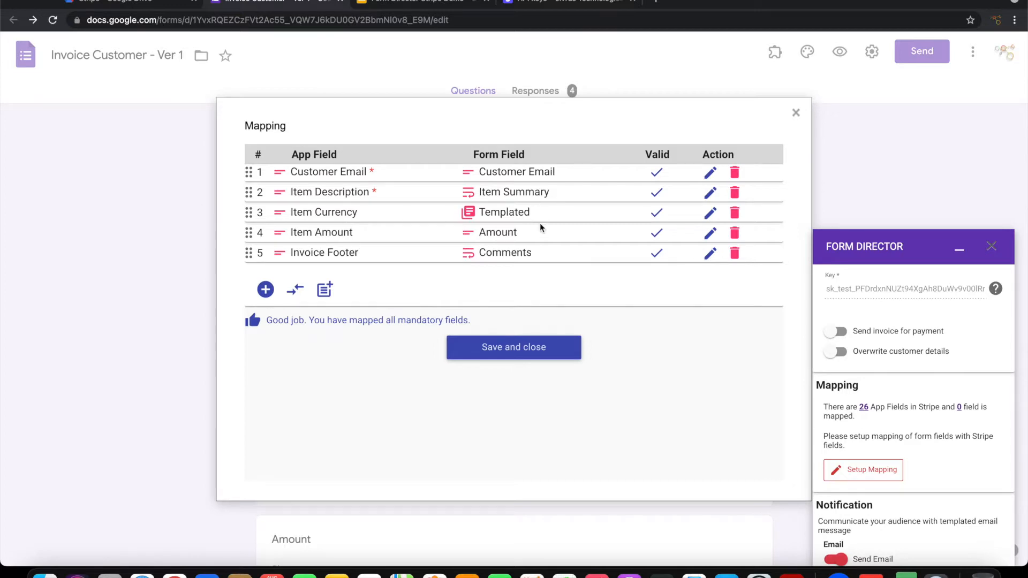
Step: Save and close the mappings, turn off Send Email, and save the Invoice Customer service
click(500, 349)
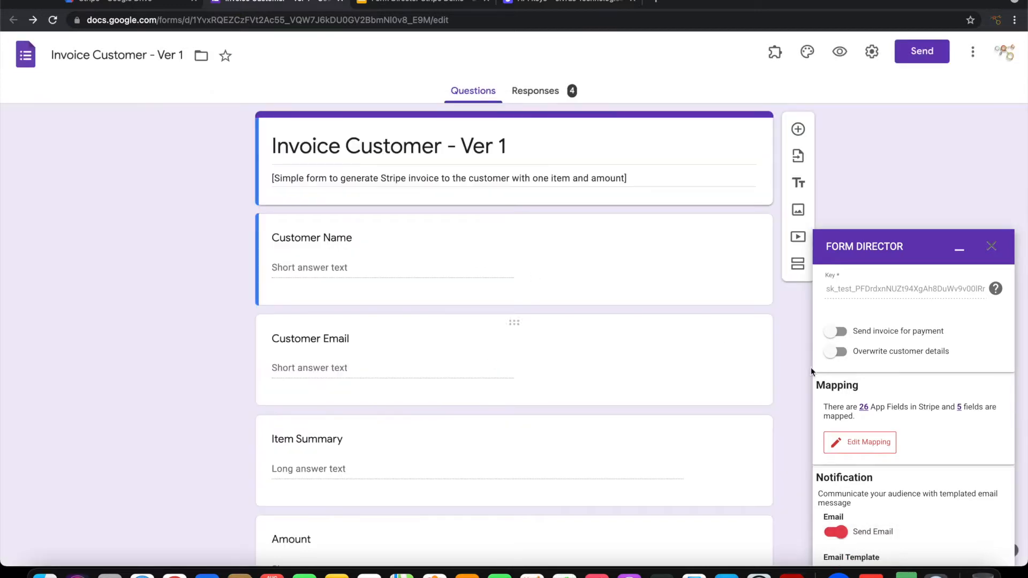
scroll(905, 461, down, 3)
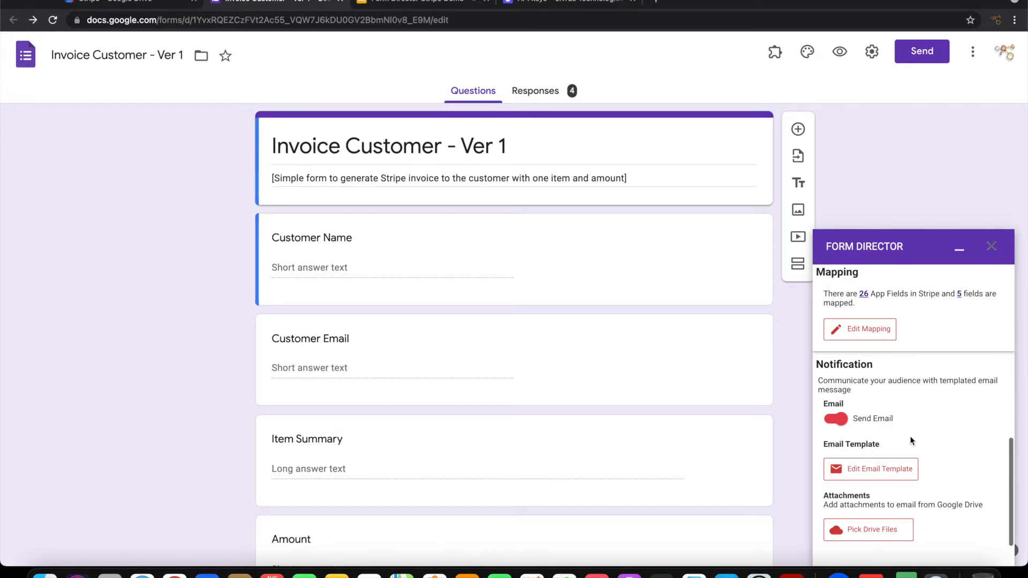
scroll(912, 441, down, 1)
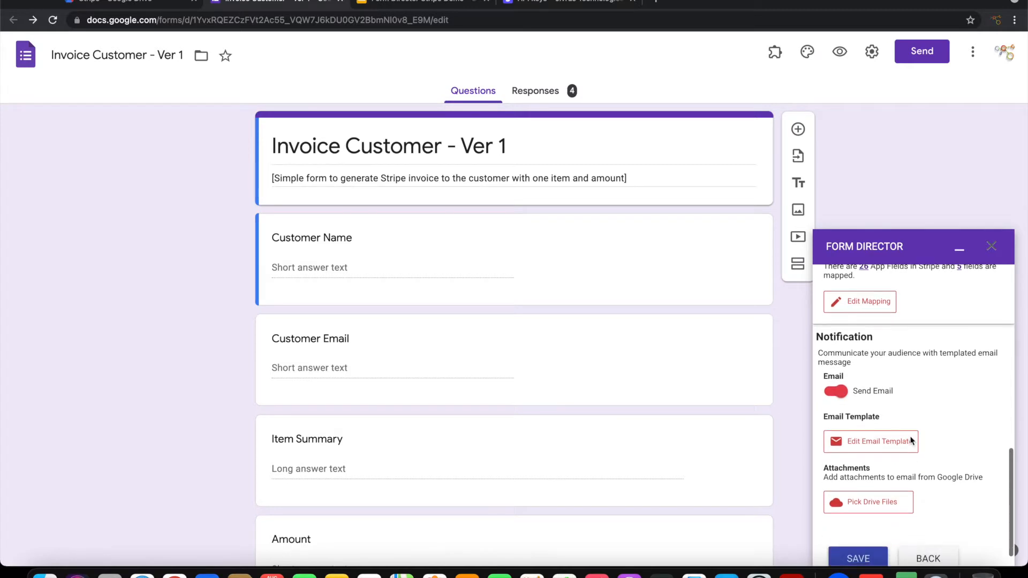
click(831, 393)
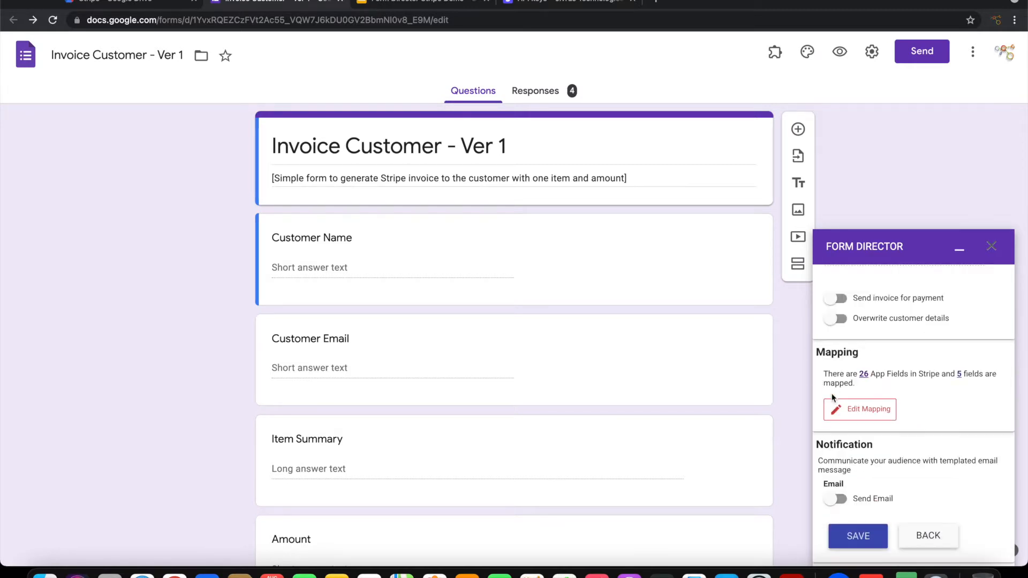
click(857, 537)
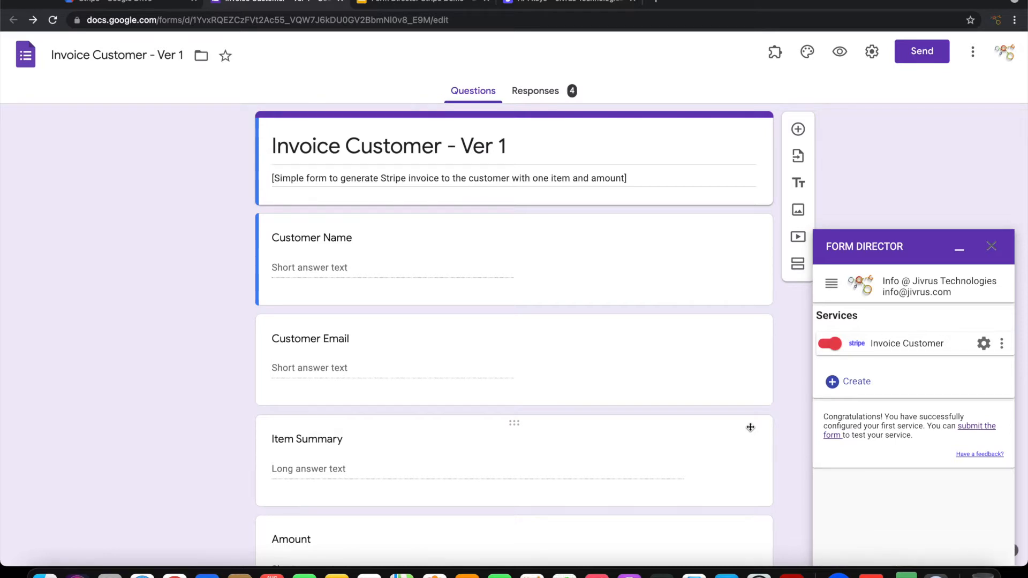
Step: Fill the live form: autofilled name and e-mail, 'Consultancy for Flying car design', 1000, 'Thank you'
click(840, 54)
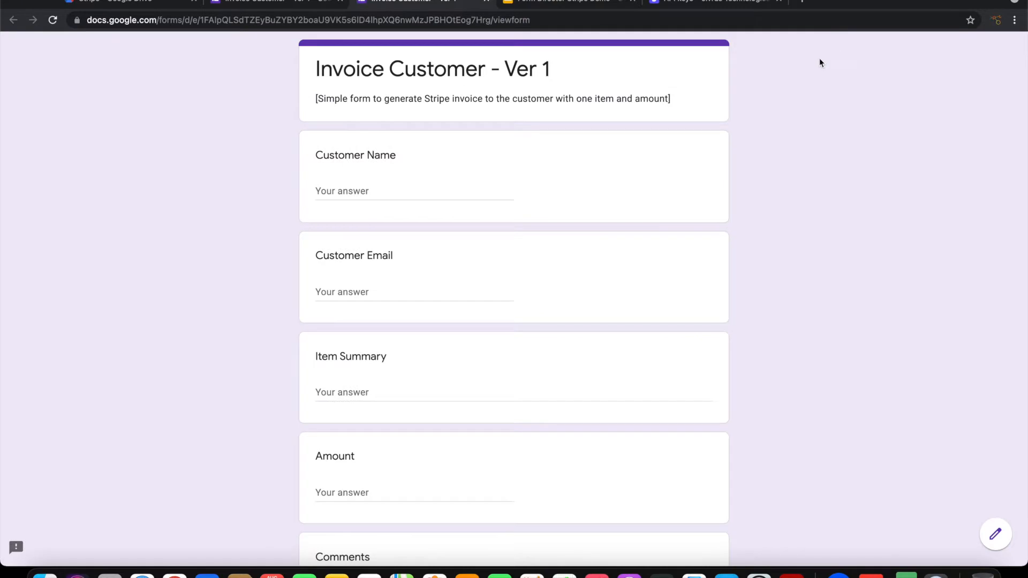
click(401, 191)
click(400, 225)
key(Tab)
key(Tab)
text(Consultancy for Flying car design)
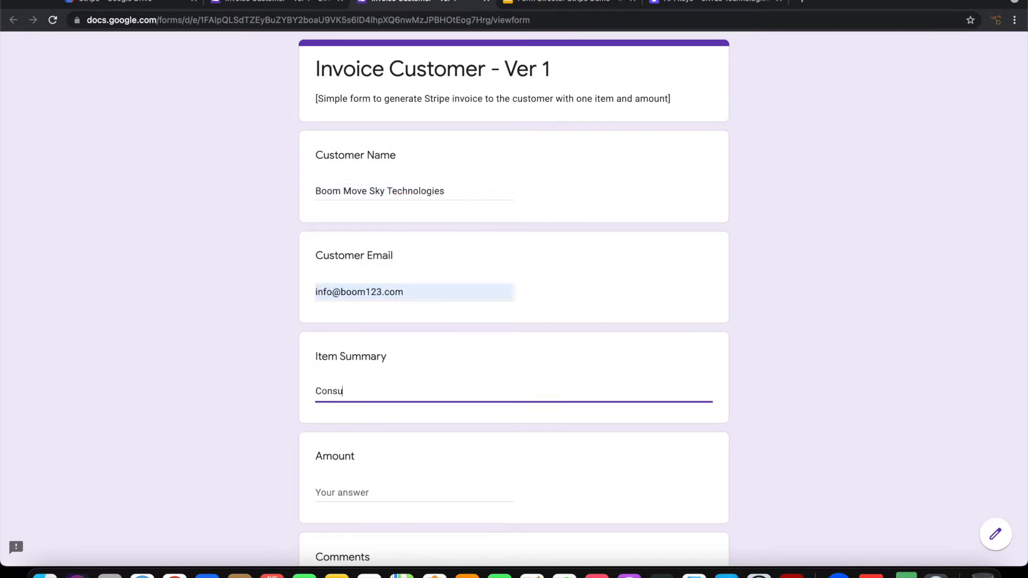
key(Tab)
text(1000)
key(Tab)
text(Thank you)
click(766, 223)
Step: Submit the test response and switch to the Stripe dashboard tab
scroll(766, 223, up, 3)
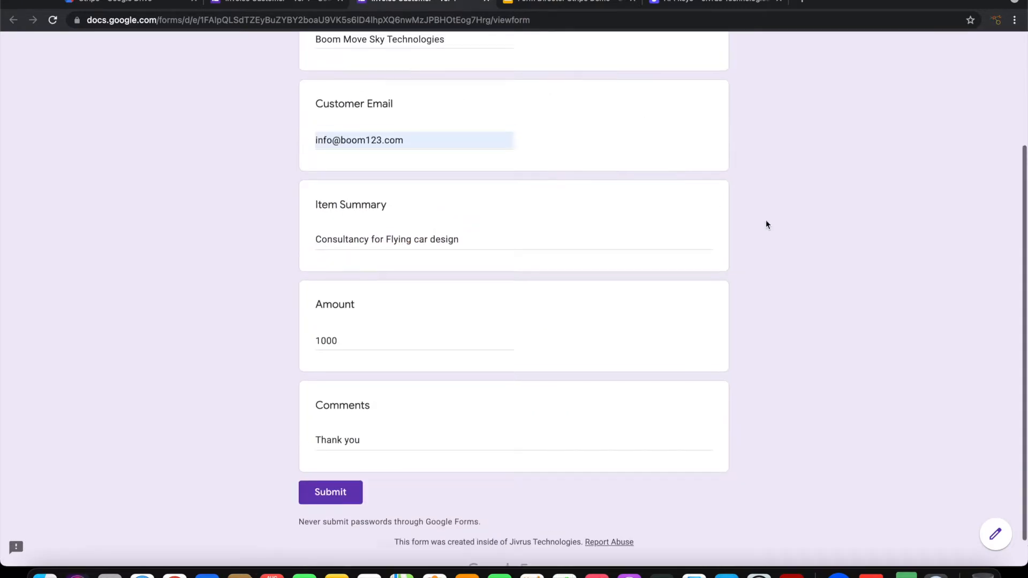
scroll(766, 220, up, 2)
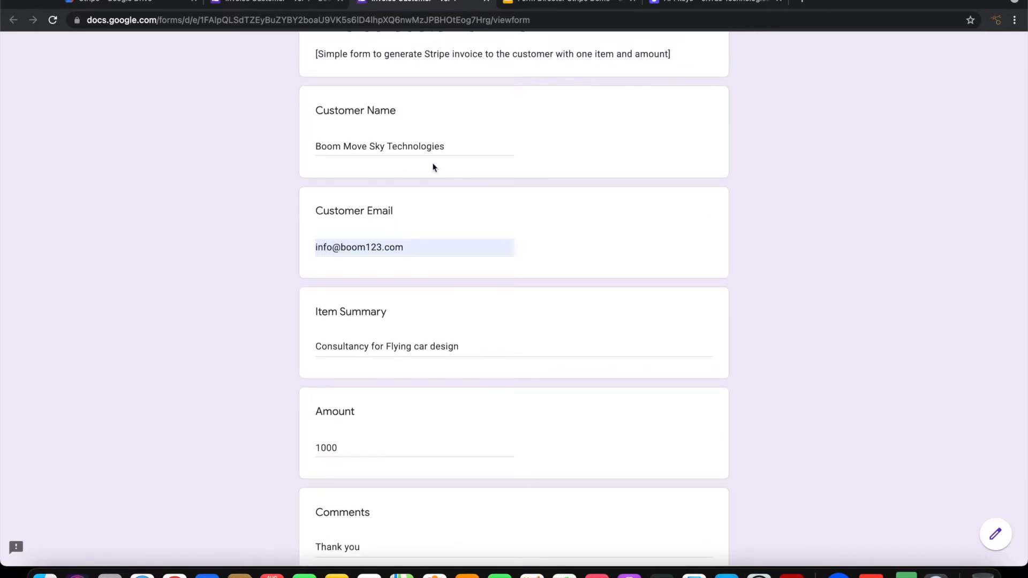
scroll(485, 250, down, 3)
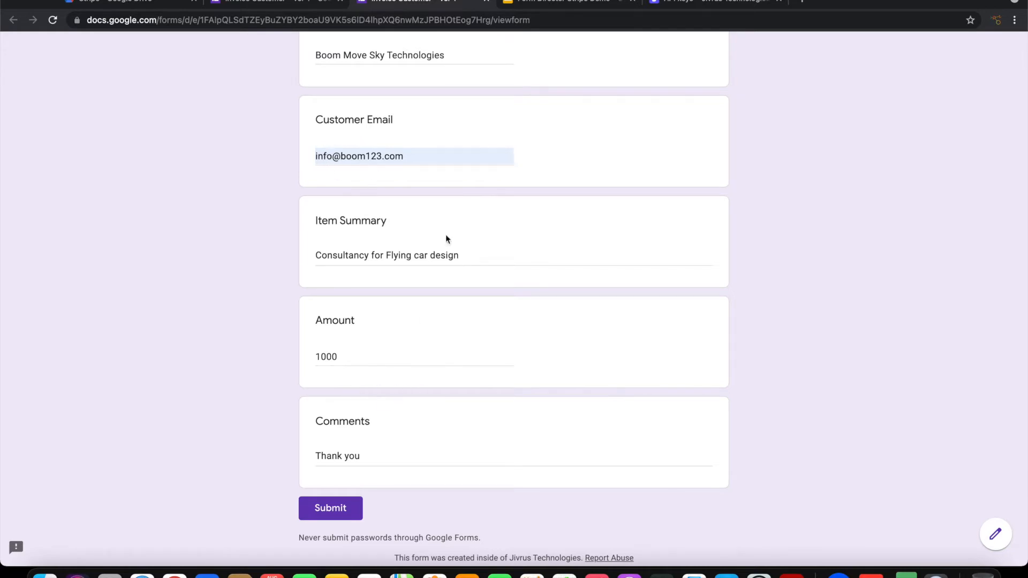
click(340, 509)
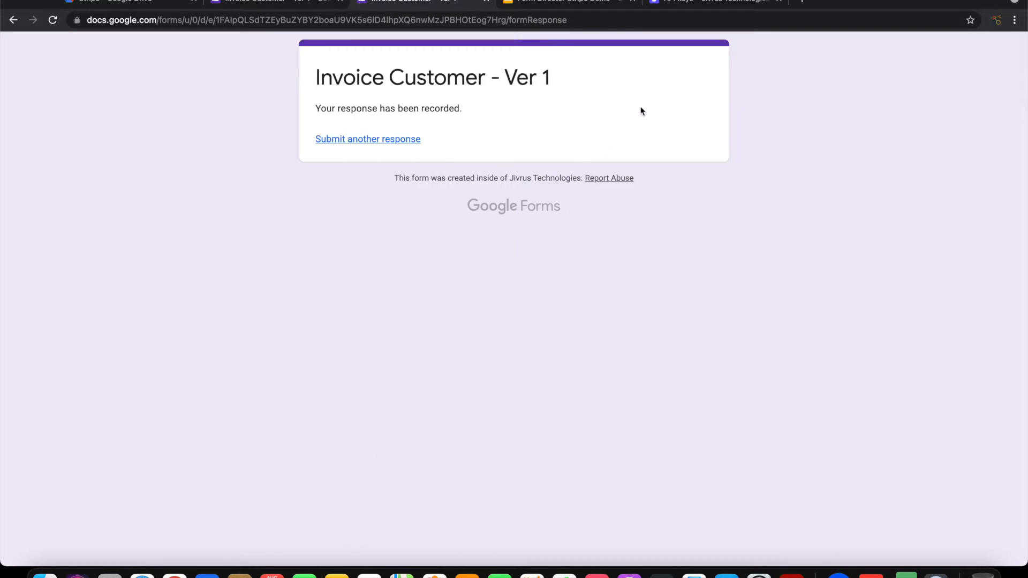
click(677, 4)
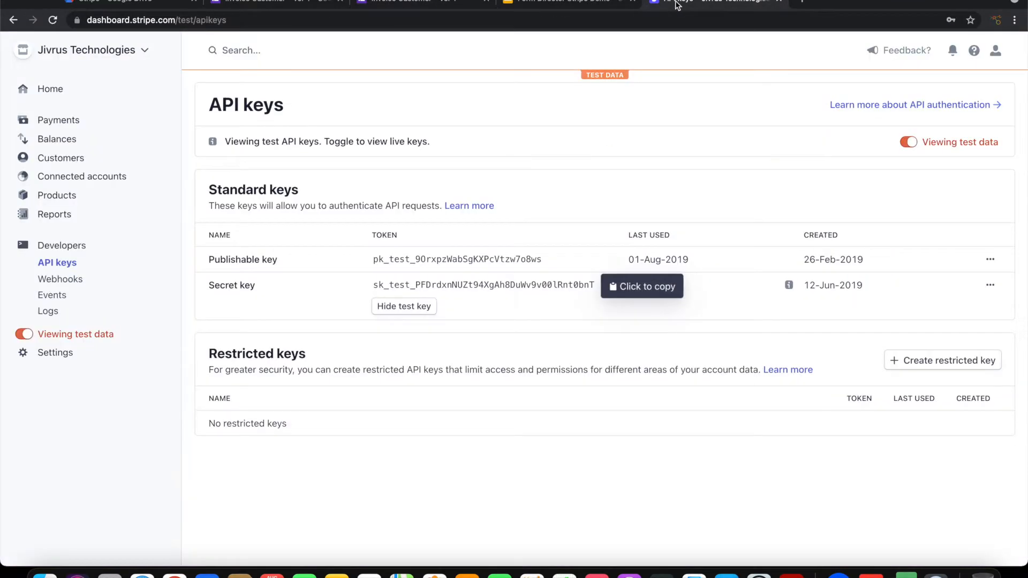
Step: Go to Customers, then Invoices, and open the US$100,000.00 draft invoice
click(62, 159)
click(62, 198)
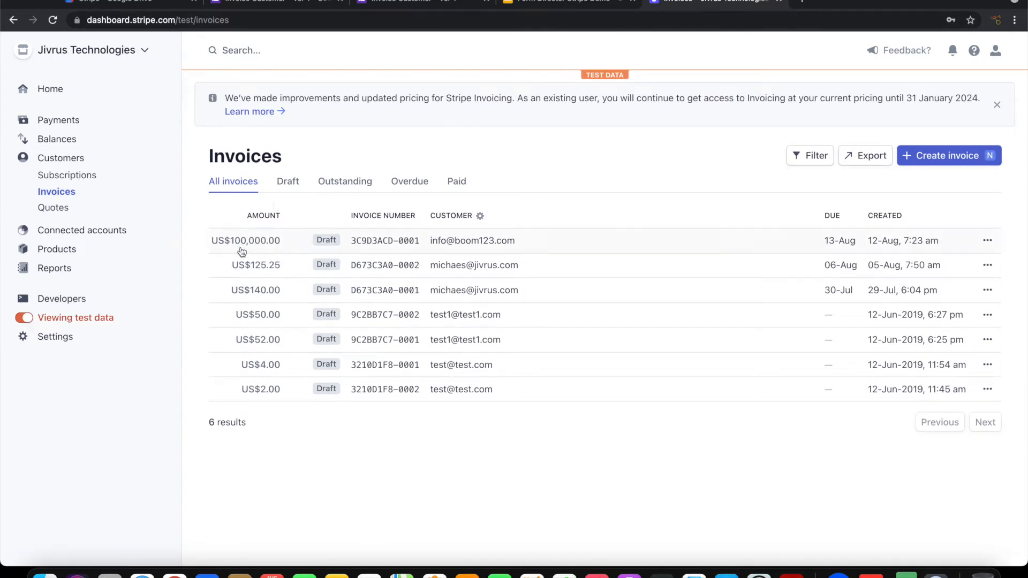
click(480, 239)
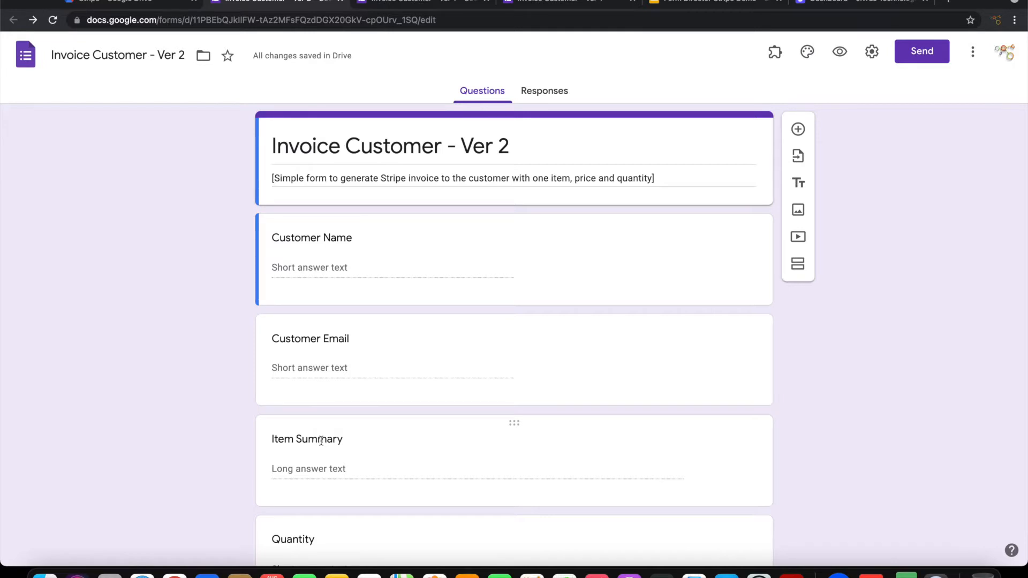
scroll(321, 441, down, 4)
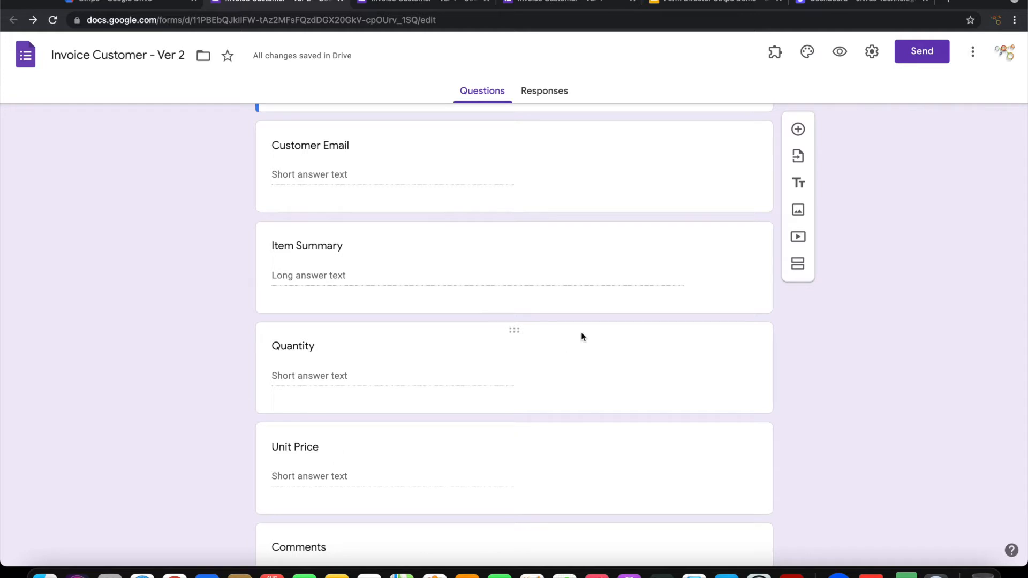
scroll(806, 340, up, 3)
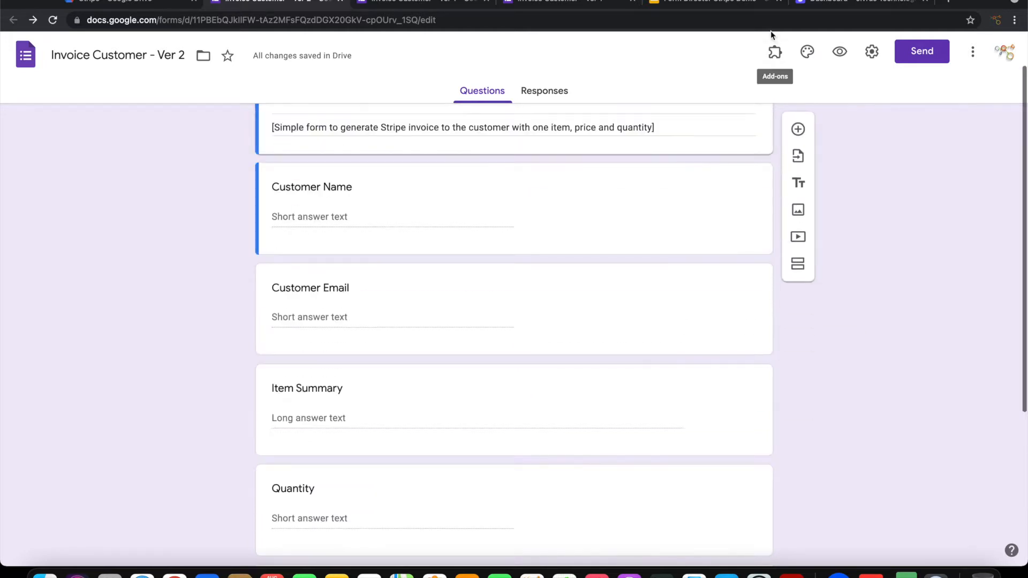
Step: Open Form Director setup and start a new service connected to Stripe
click(776, 52)
click(799, 120)
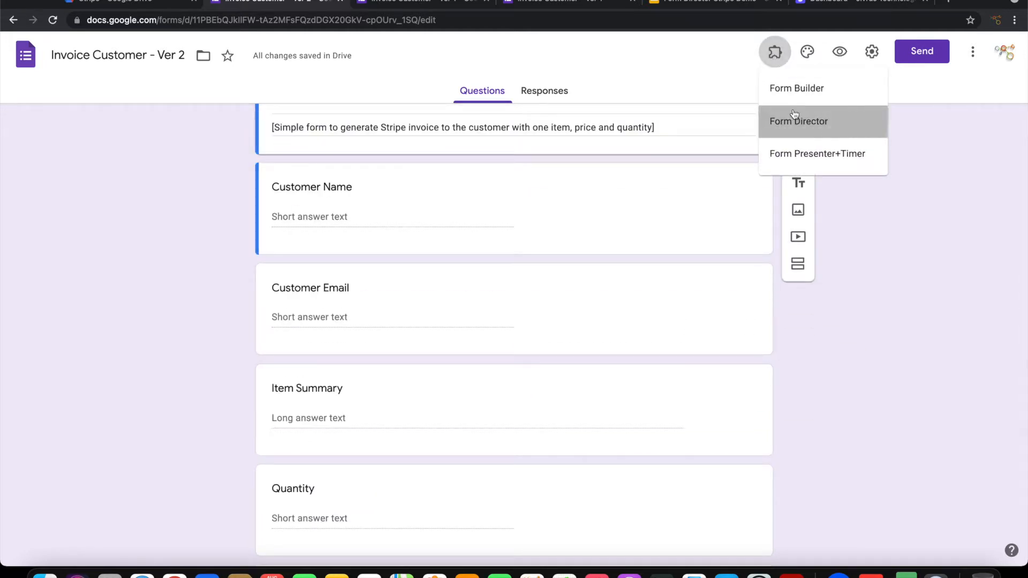
click(478, 115)
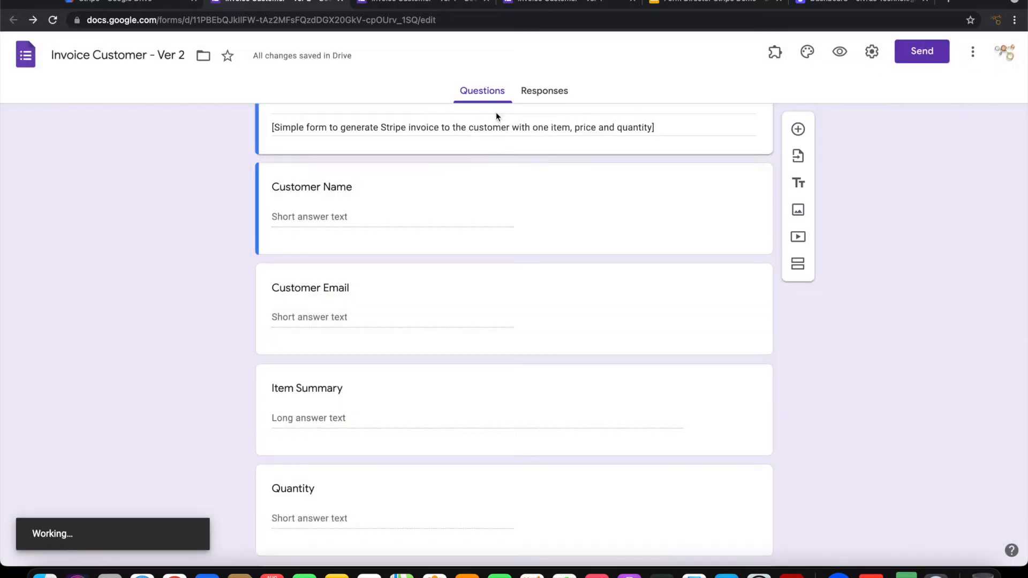
click(879, 492)
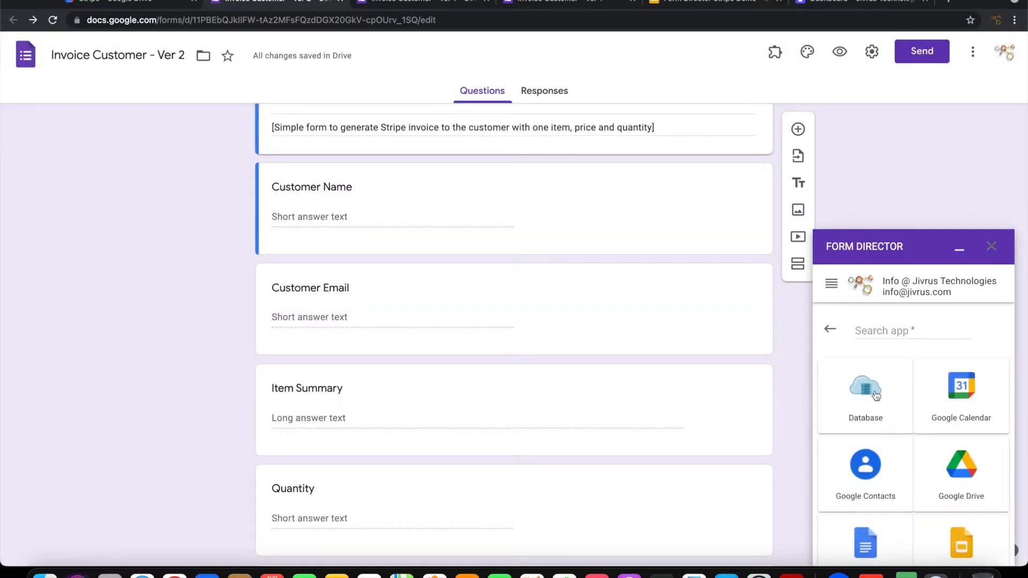
click(868, 328)
text(str)
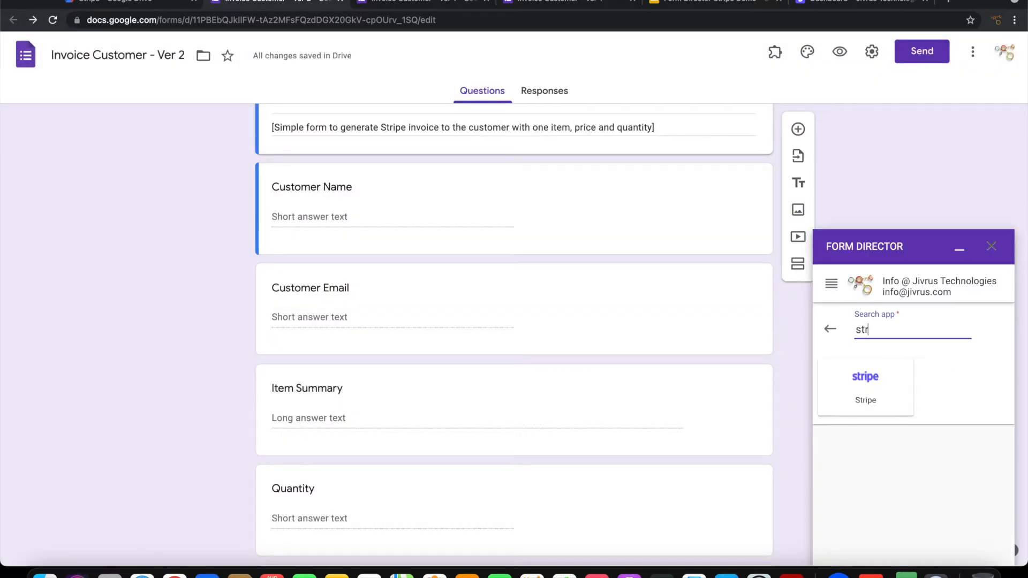
click(869, 379)
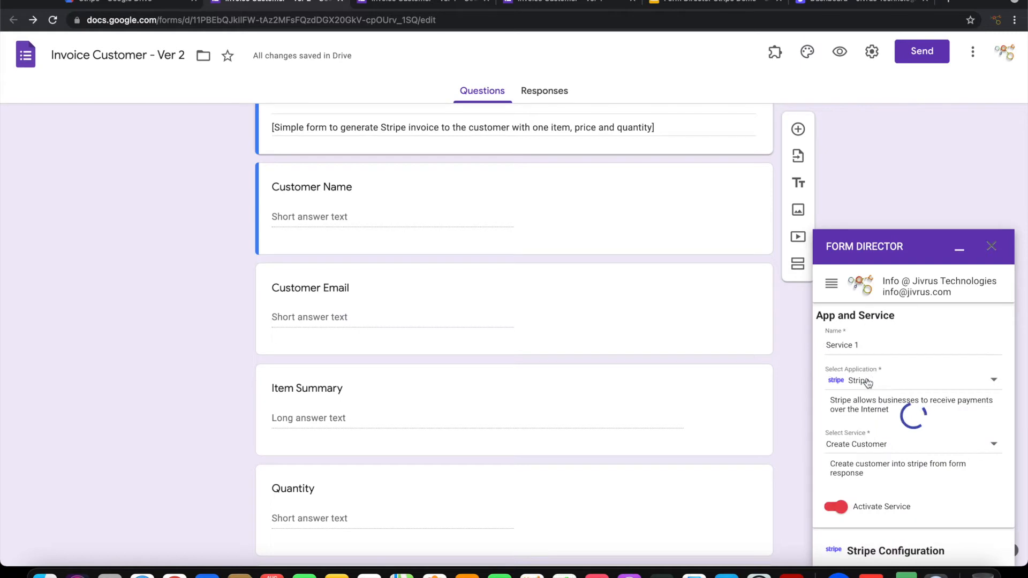
Step: Name the service 'Invoice Customer Ver 2' and set it to Create Invoice
triple_click(875, 345)
key(BackSpace)
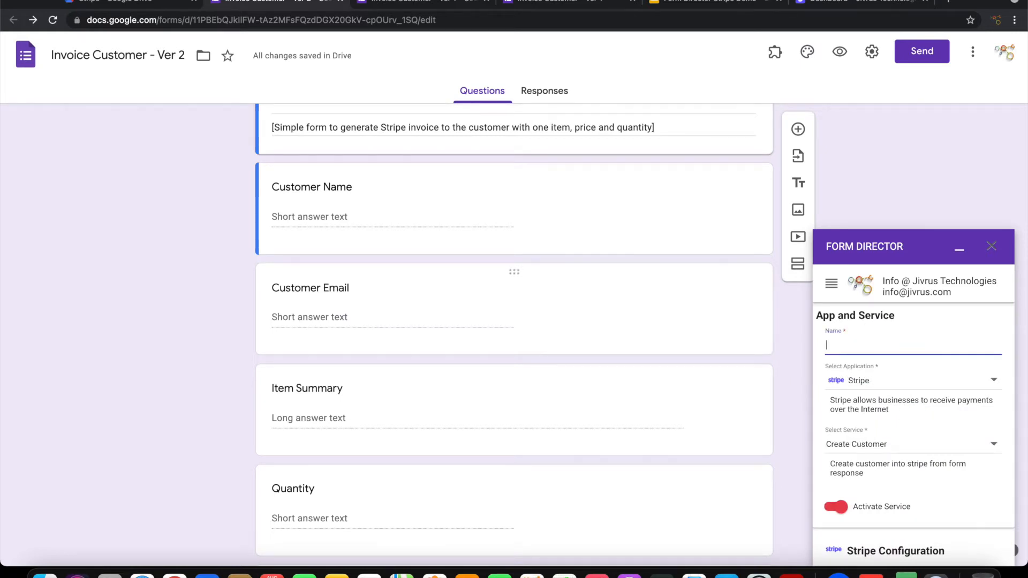
text(Invoice Customer)
scroll(749, 353, down, 2)
click(902, 450)
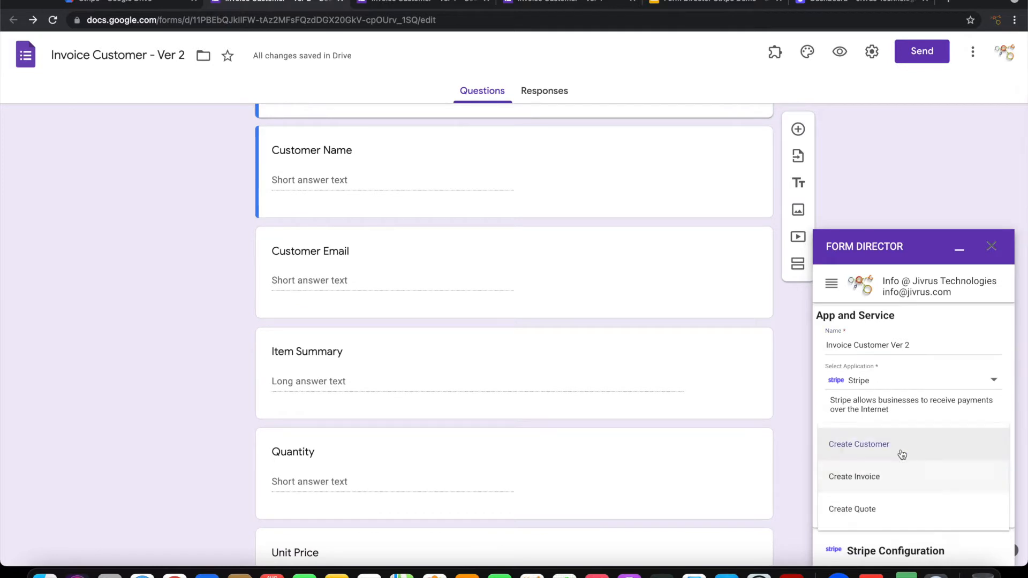
click(882, 476)
Step: Paste the Stripe secret key, connect to Stripe, and turn off Send Email
scroll(919, 482, down, 3)
click(866, 491)
key(super+v)
click(868, 542)
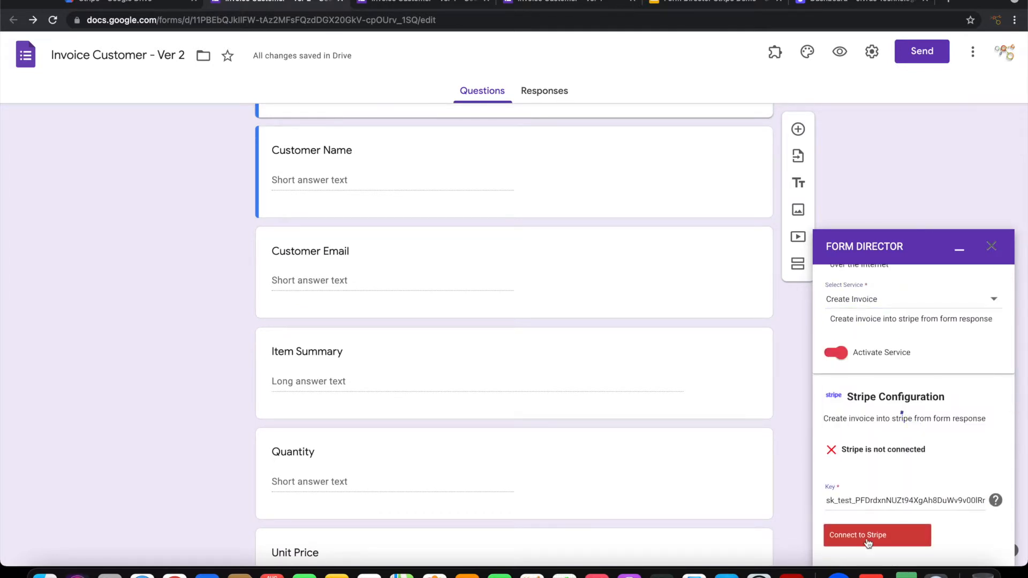
scroll(869, 543, down, 4)
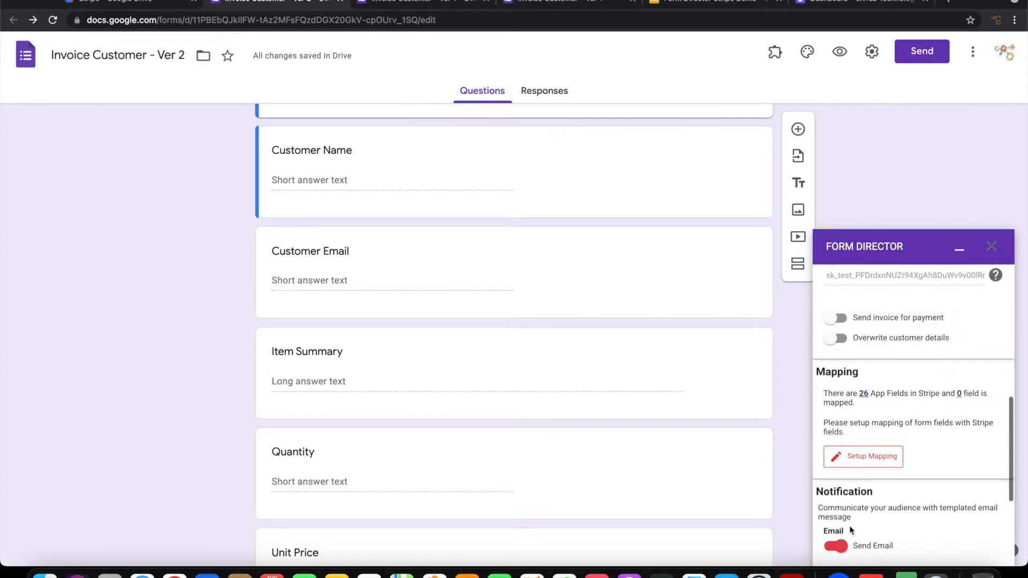
click(836, 547)
scroll(863, 509, down, 2)
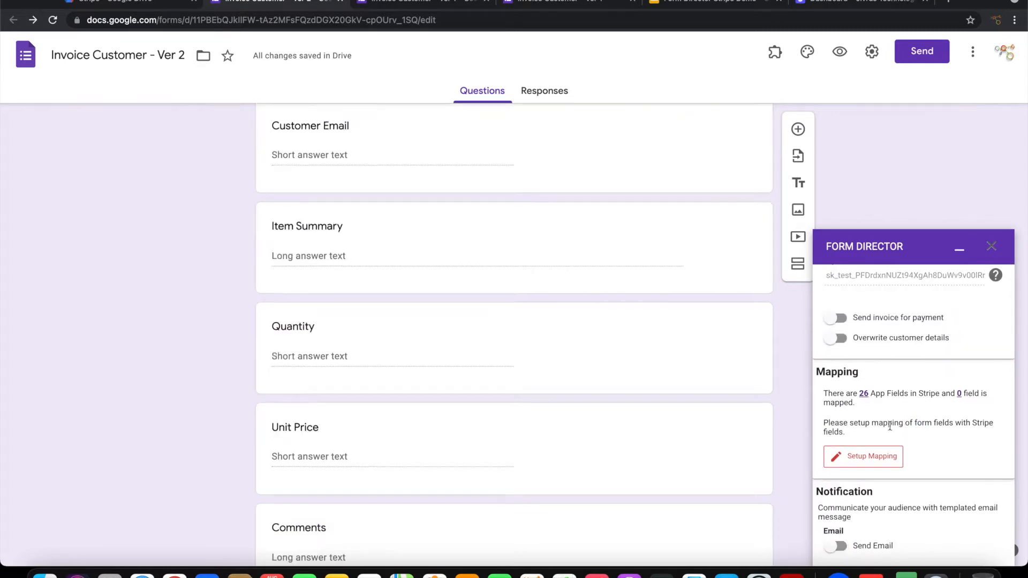
Step: Open the mapping, accept Customer Email, and map Item Description to Item Summary
click(879, 464)
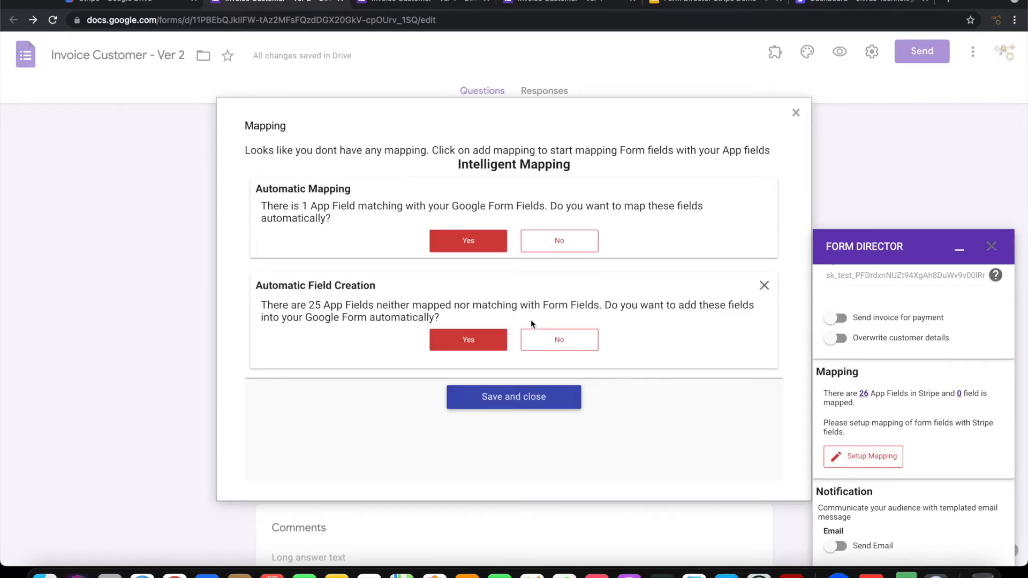
click(465, 243)
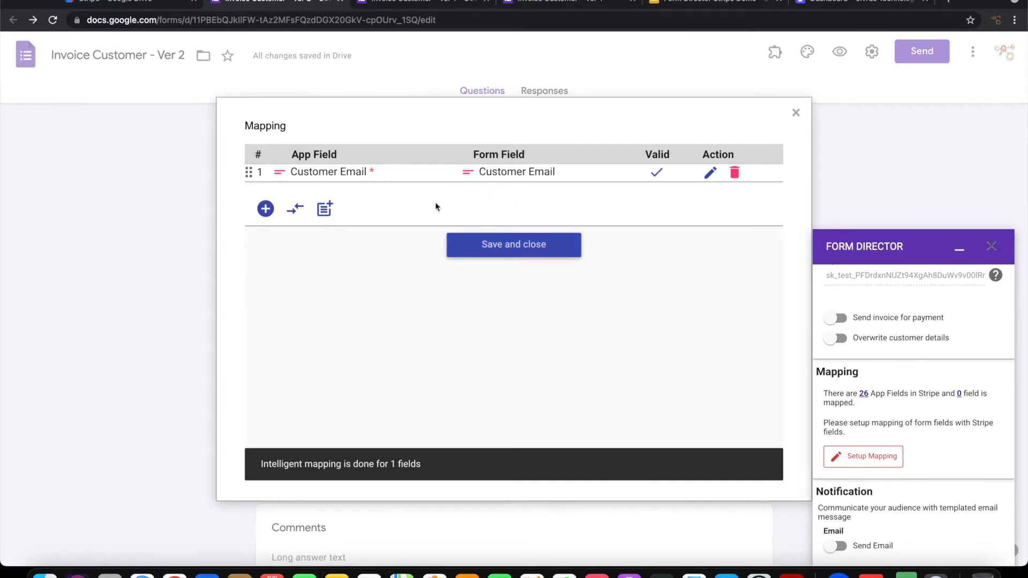
click(266, 209)
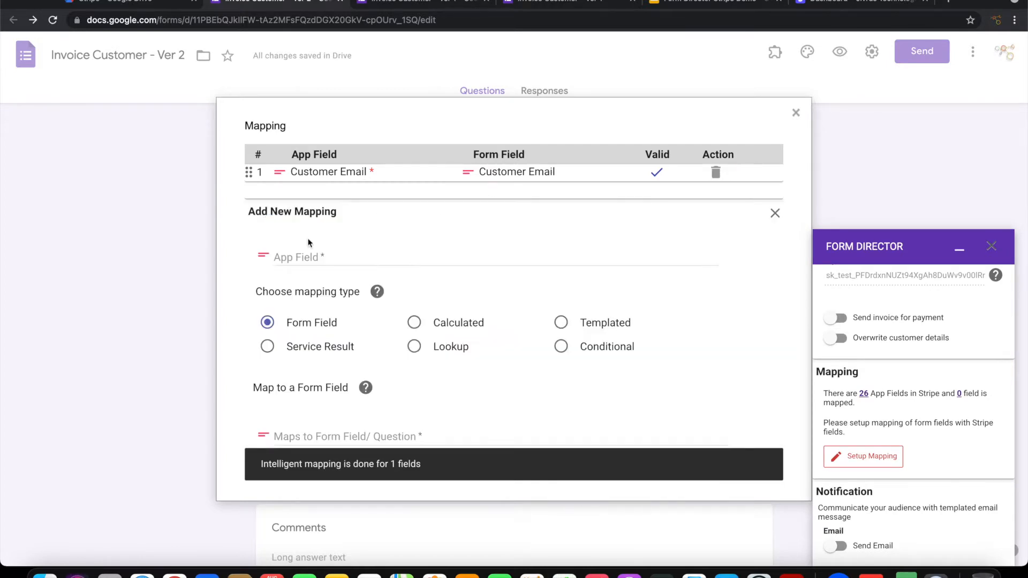
click(314, 256)
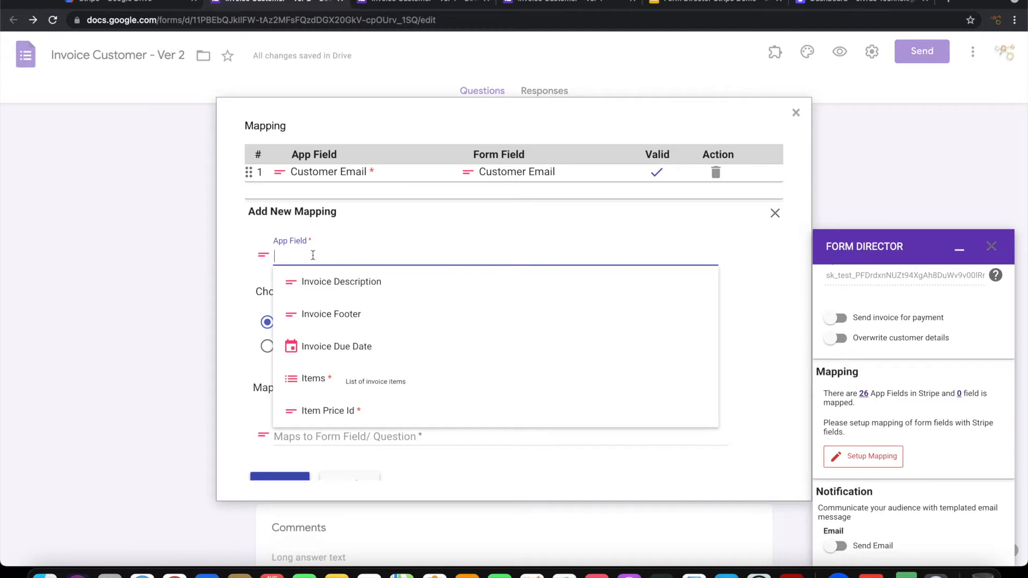
text(Item)
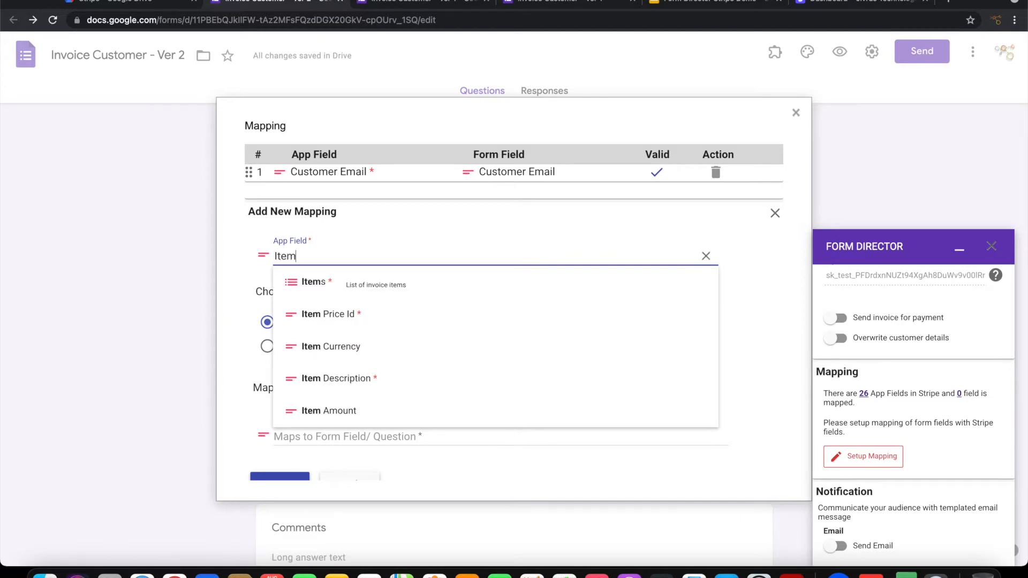
click(340, 379)
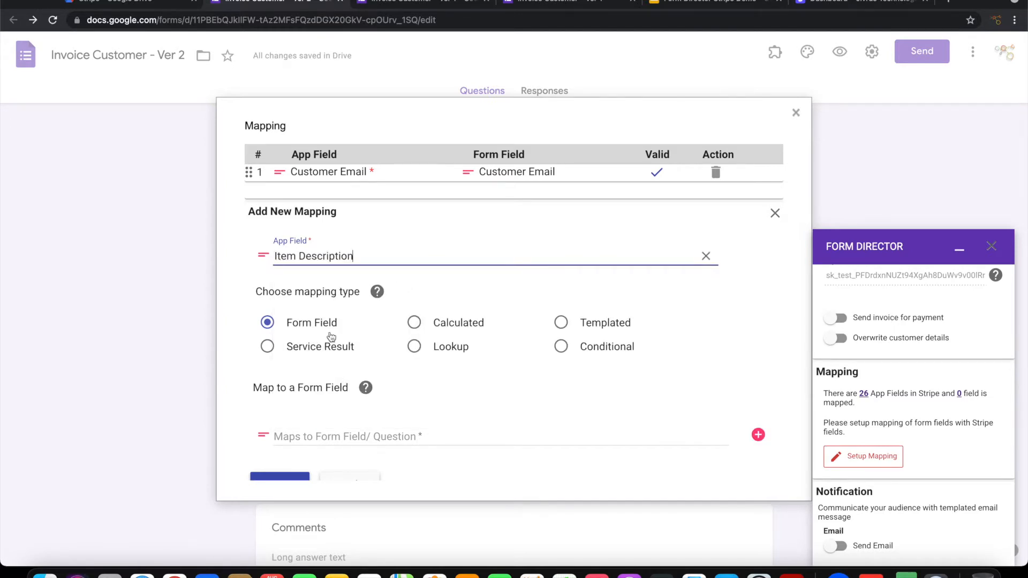
scroll(323, 443, down, 2)
click(332, 384)
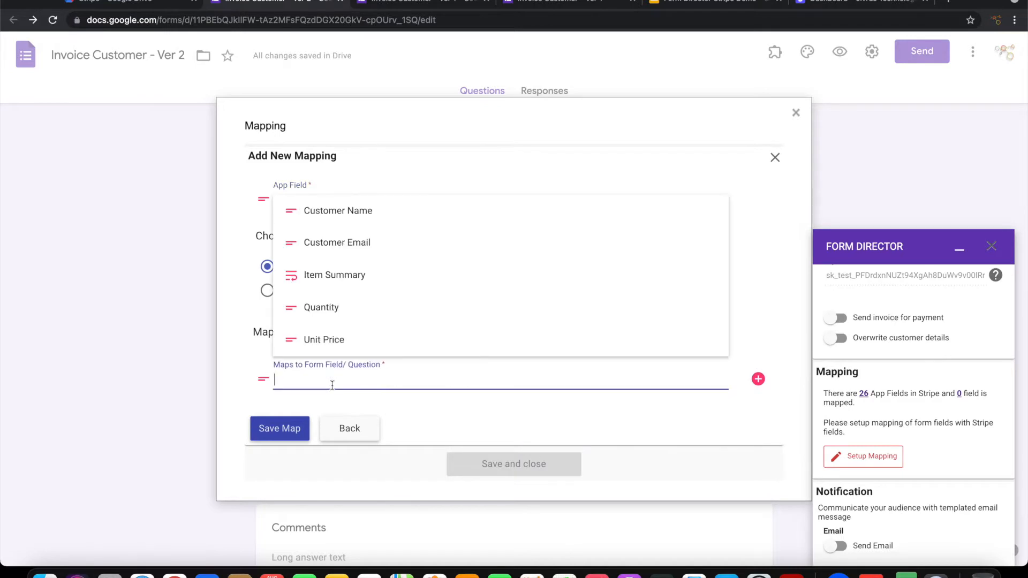
click(333, 275)
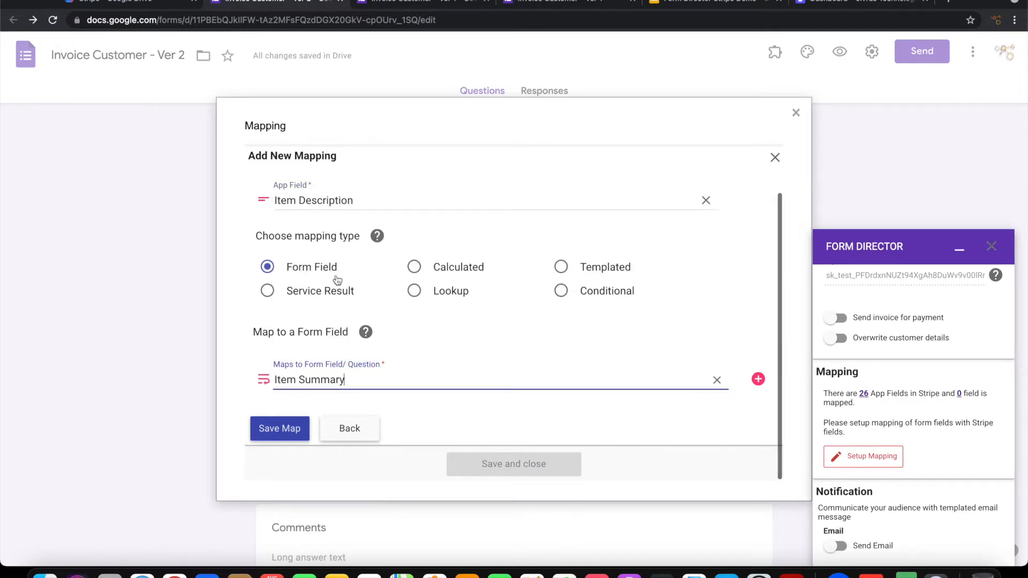
click(289, 428)
Step: Add Item Currency as a Templated mapping with value 'USD' and save it
click(266, 229)
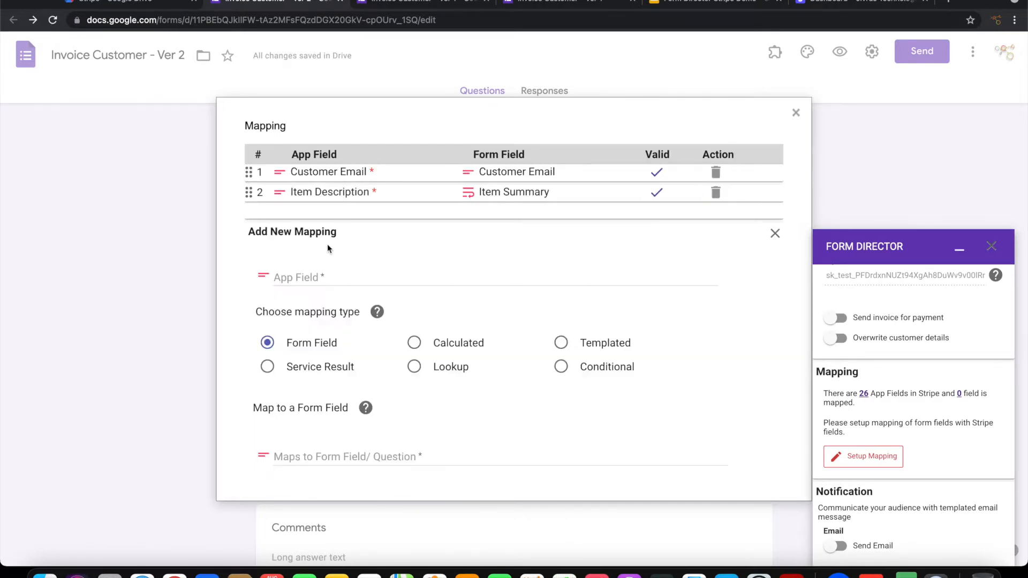
click(332, 278)
text(Curr)
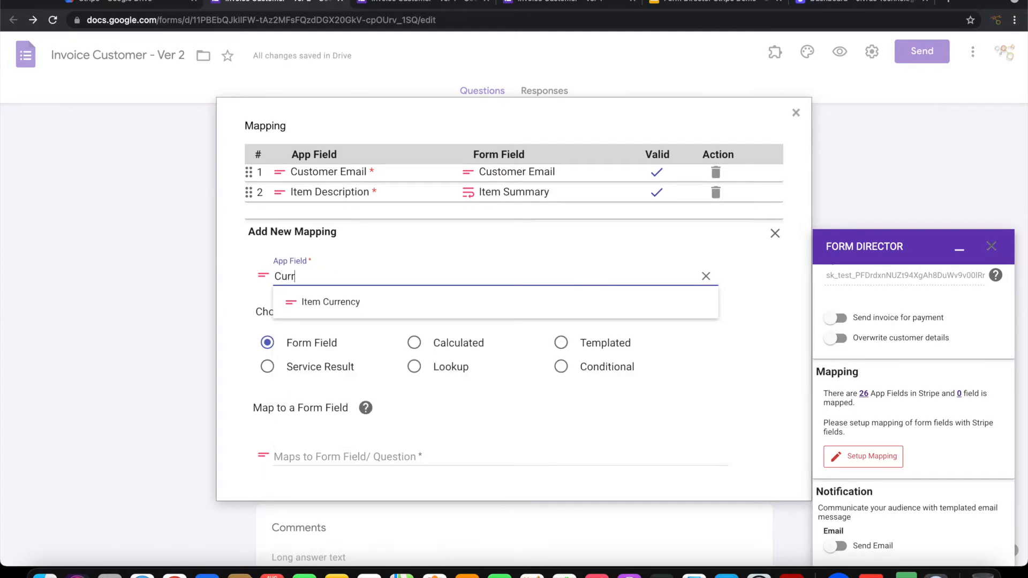
click(336, 305)
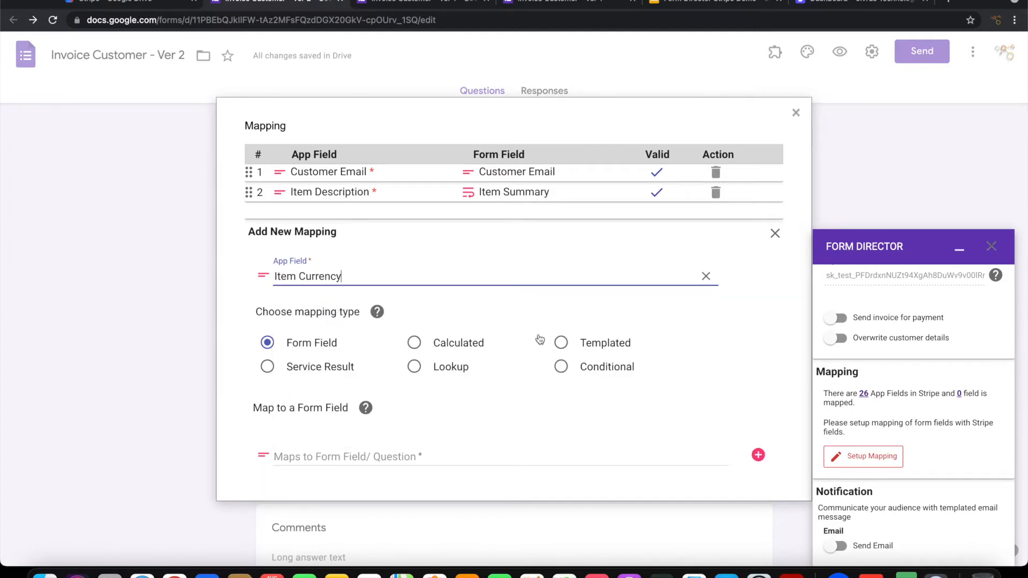
click(562, 344)
click(348, 455)
text(USD)
scroll(483, 375, down, 4)
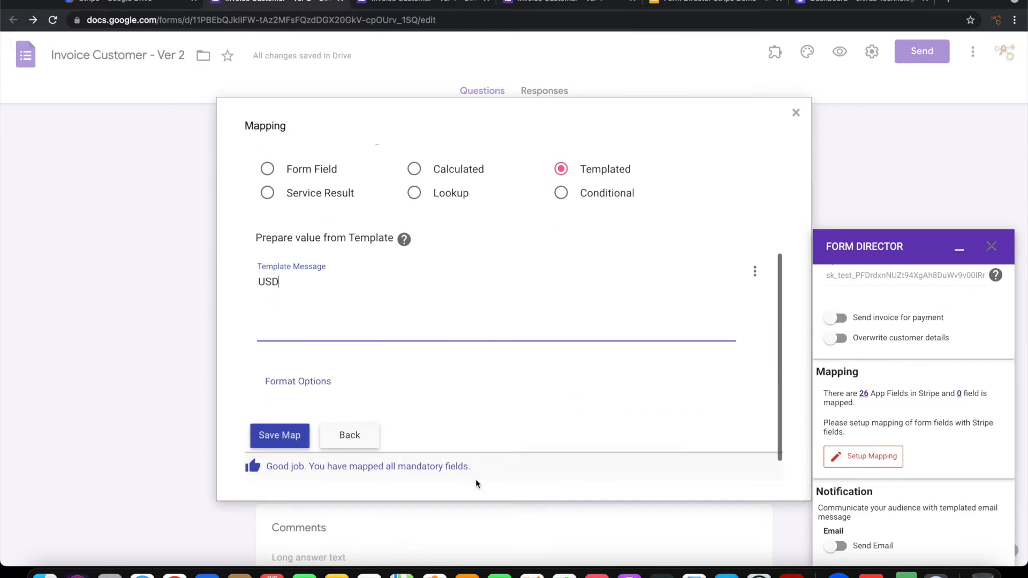
click(280, 436)
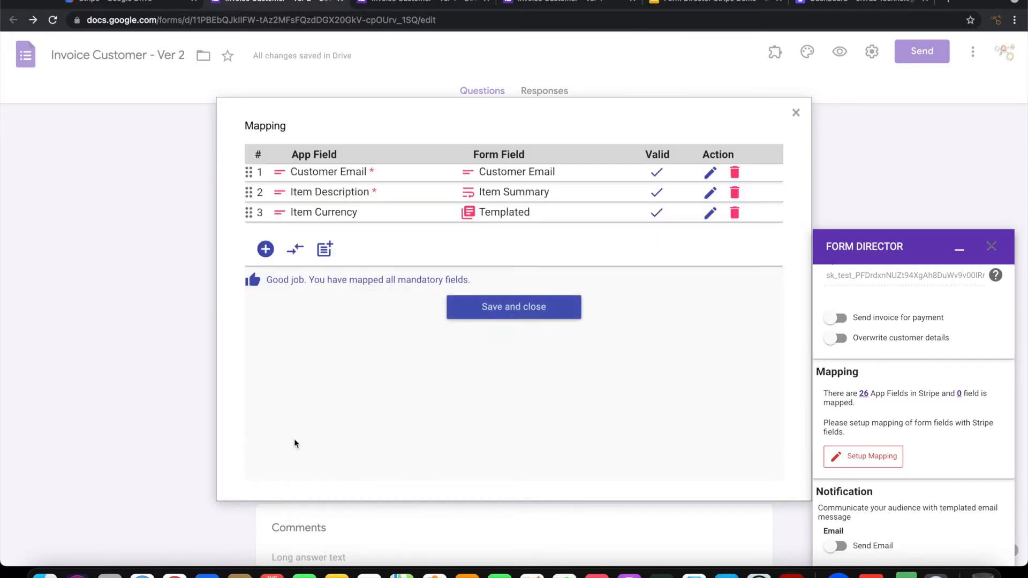
Step: Add and save a mapping from Stripe's Item Unit Amount to the Unit Price question
click(265, 249)
scroll(381, 290, down, 2)
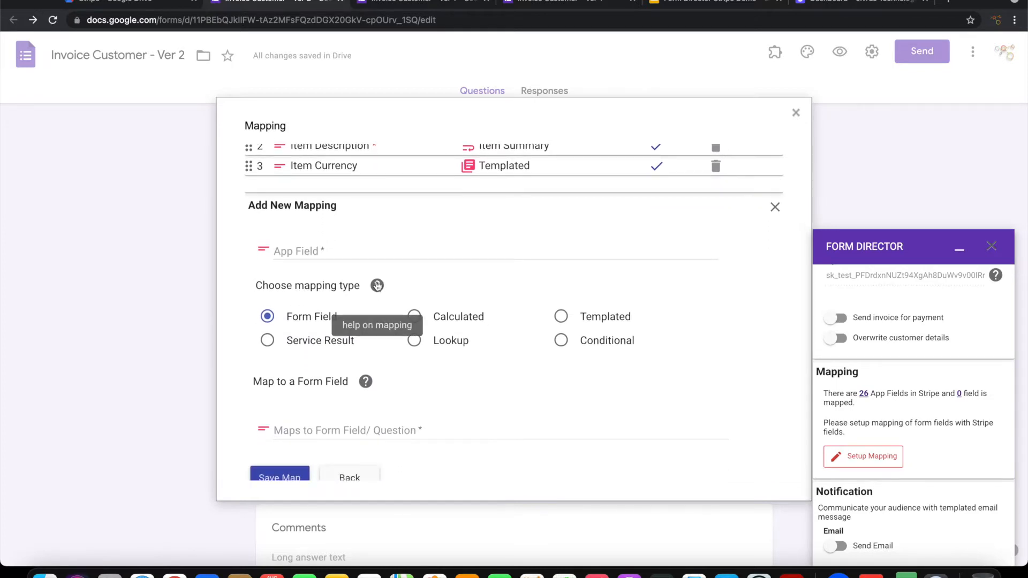
click(362, 250)
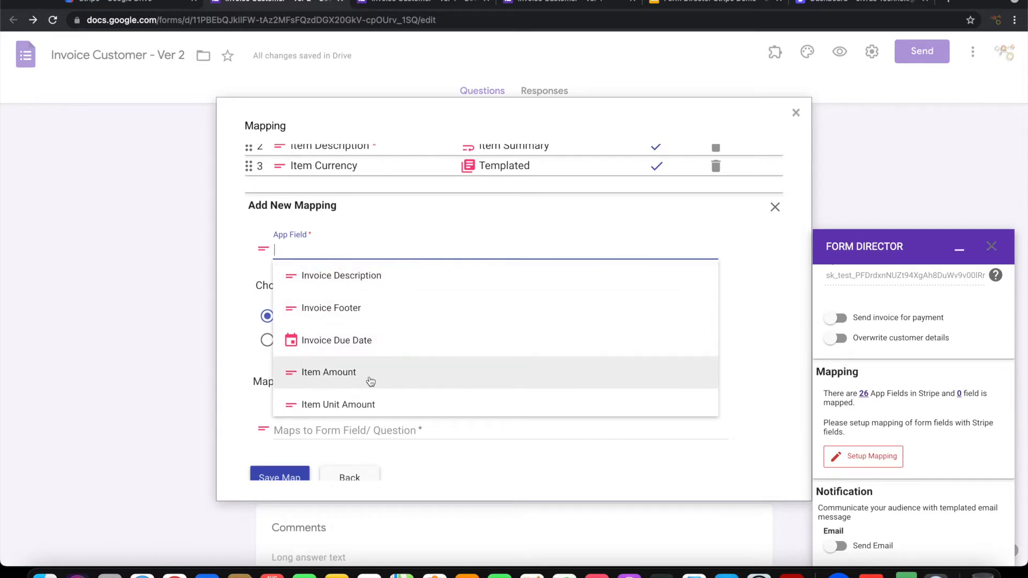
scroll(371, 382, down, 1)
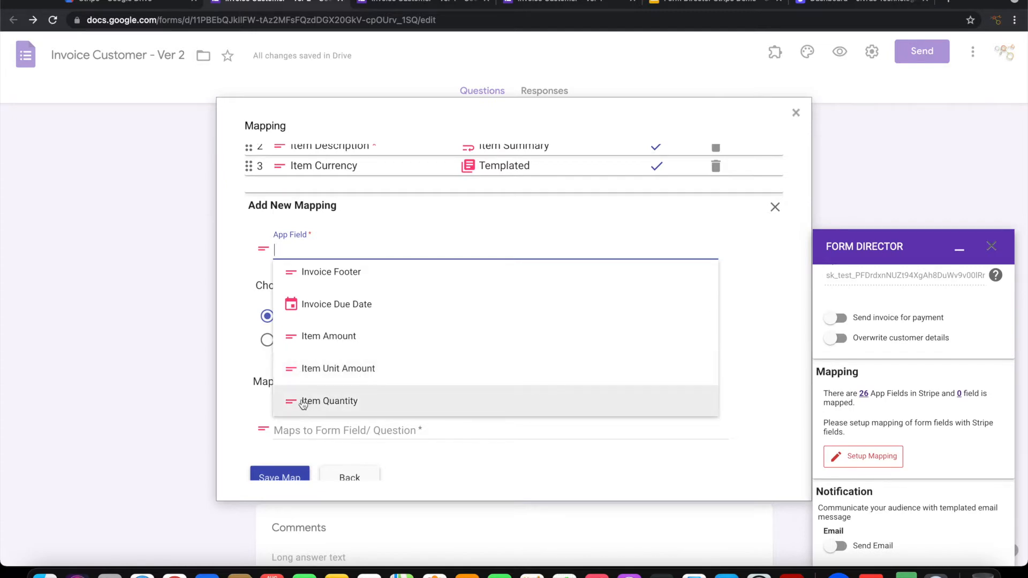
click(343, 370)
scroll(314, 397, down, 3)
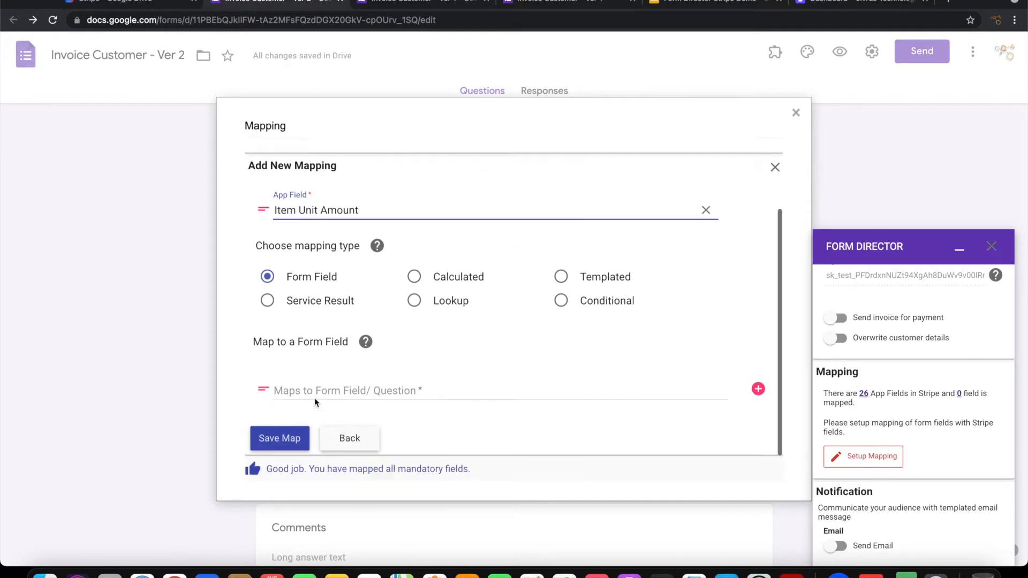
click(320, 365)
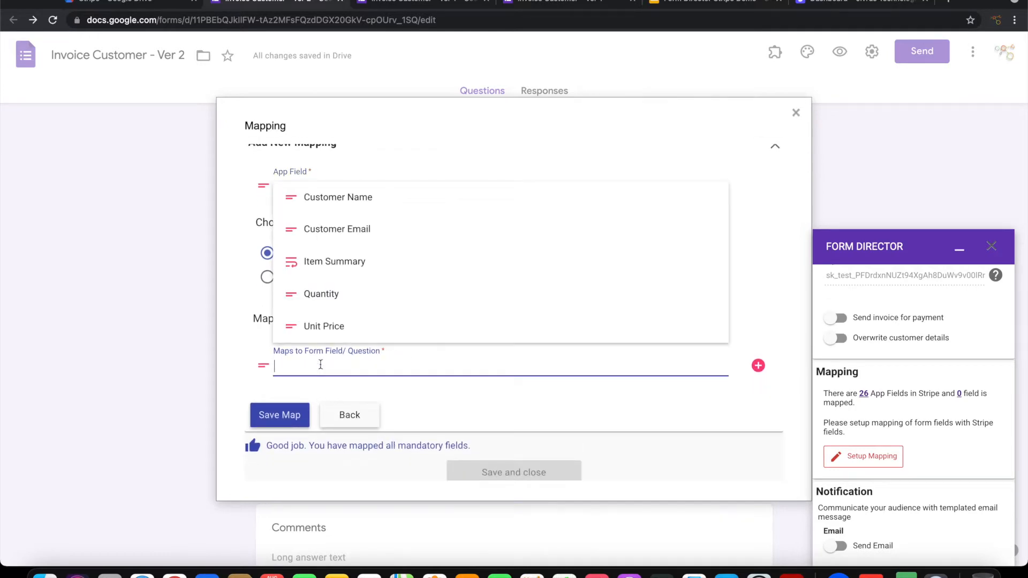
click(317, 326)
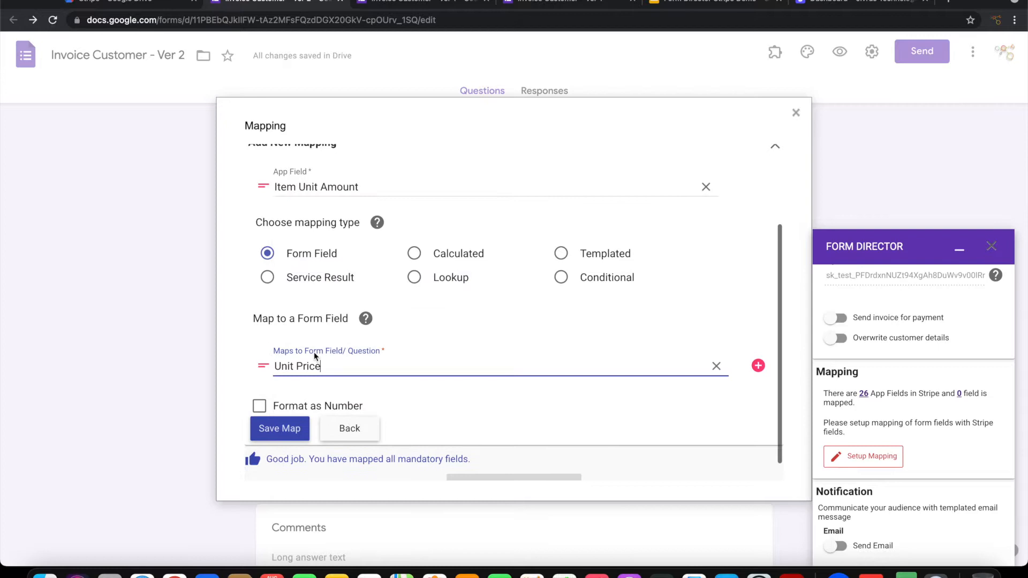
click(283, 432)
Step: Add and save a mapping from Item Quantity to the Quantity question
click(266, 270)
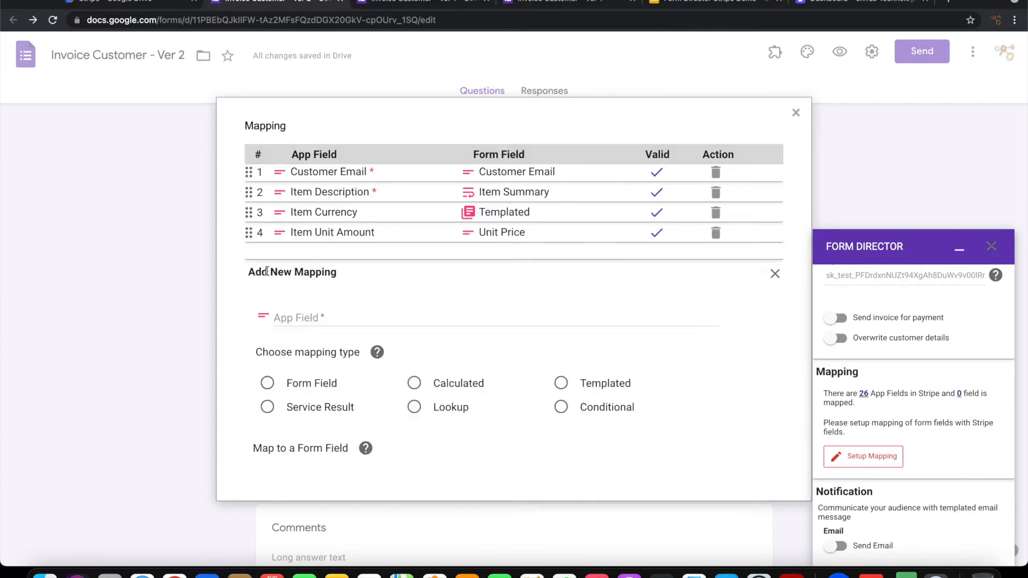
click(312, 317)
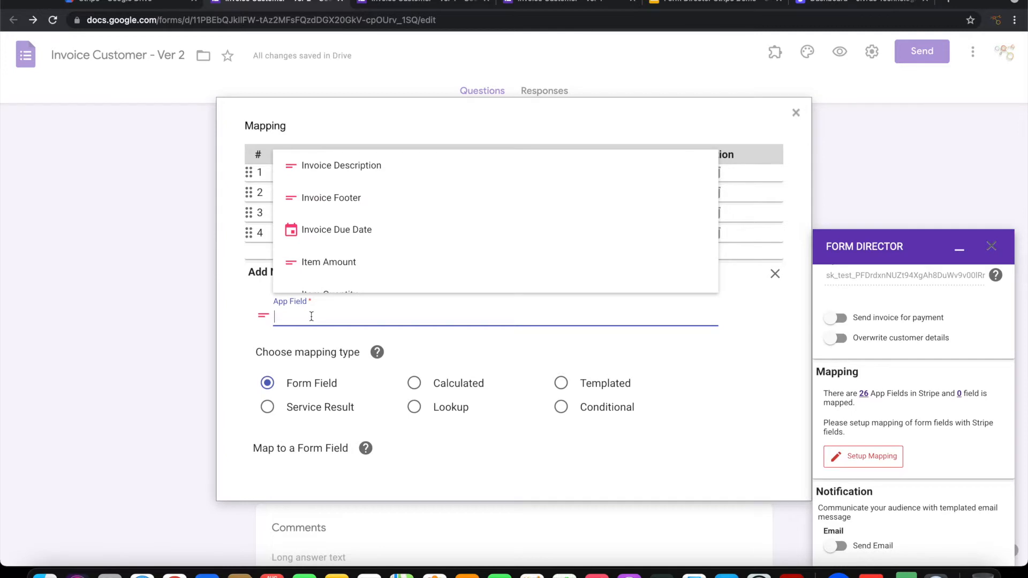
text(q)
click(332, 276)
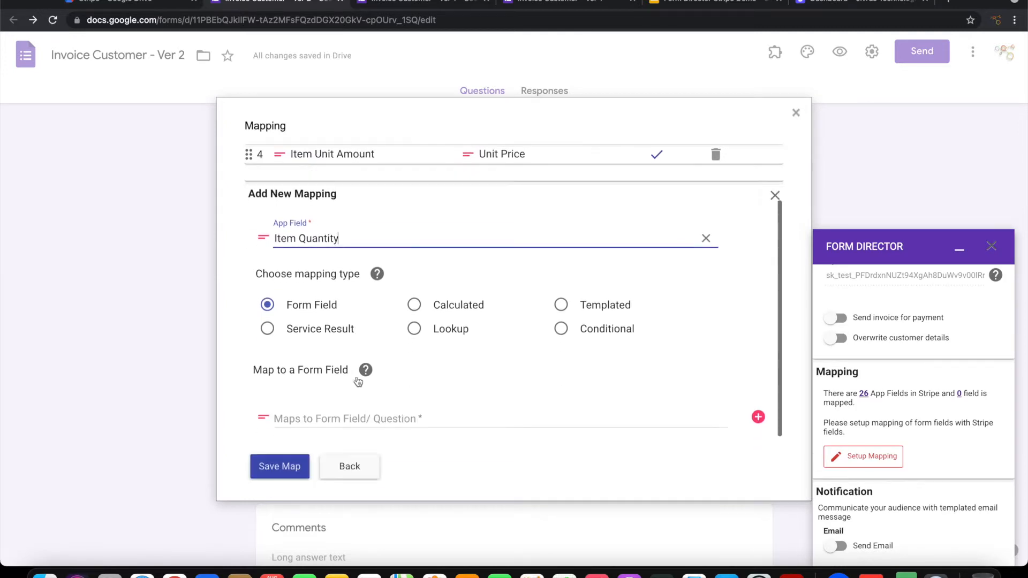
click(296, 417)
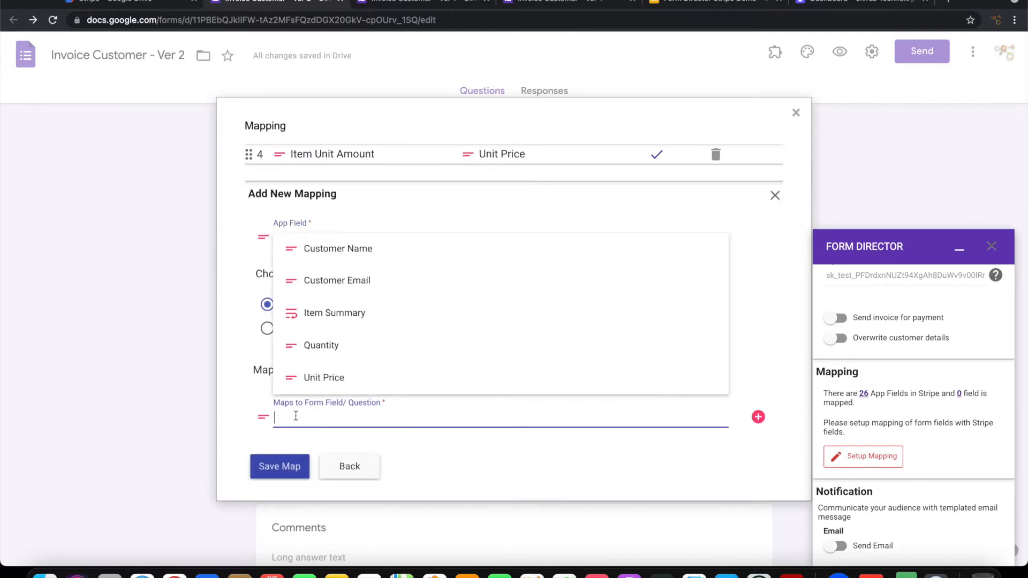
click(309, 347)
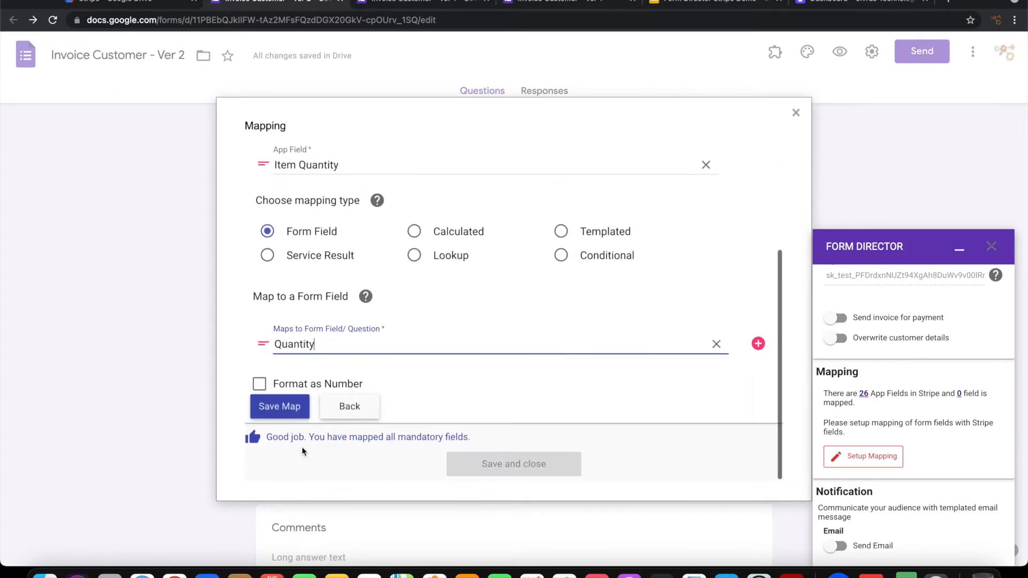
click(288, 408)
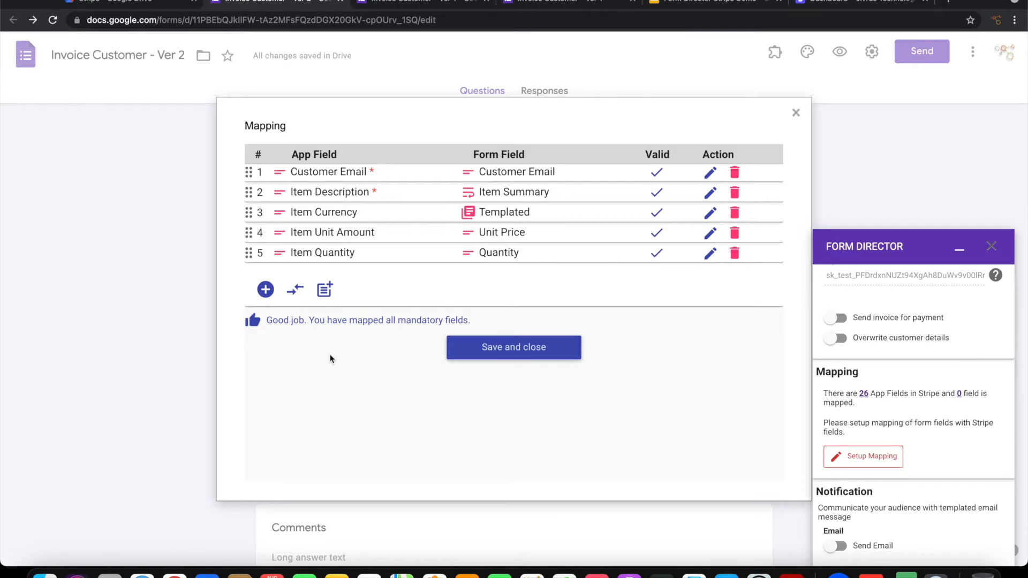
Step: Add and save a mapping from Invoice Footer to the Comments question
click(265, 289)
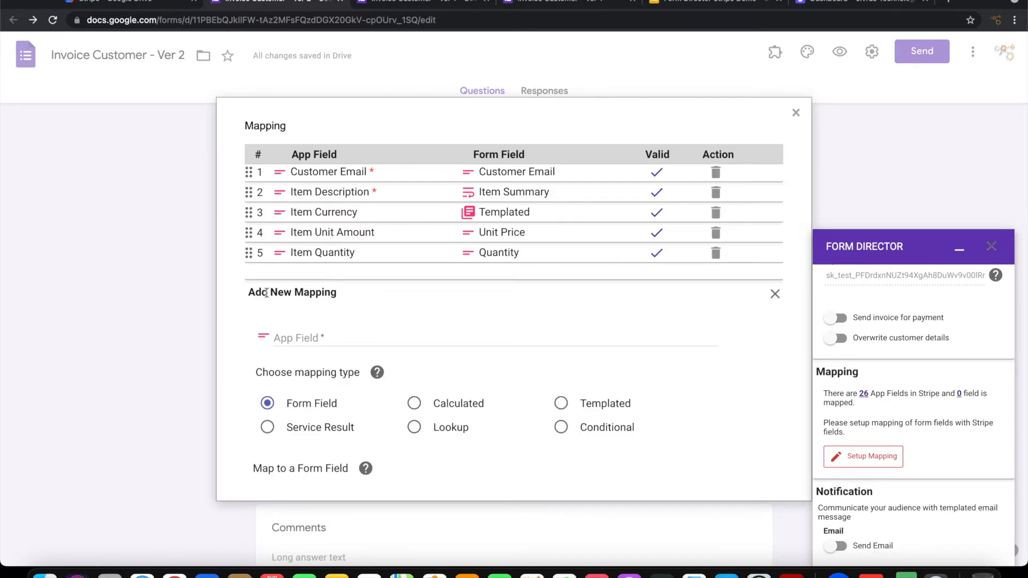
click(334, 338)
text(Footer)
click(351, 296)
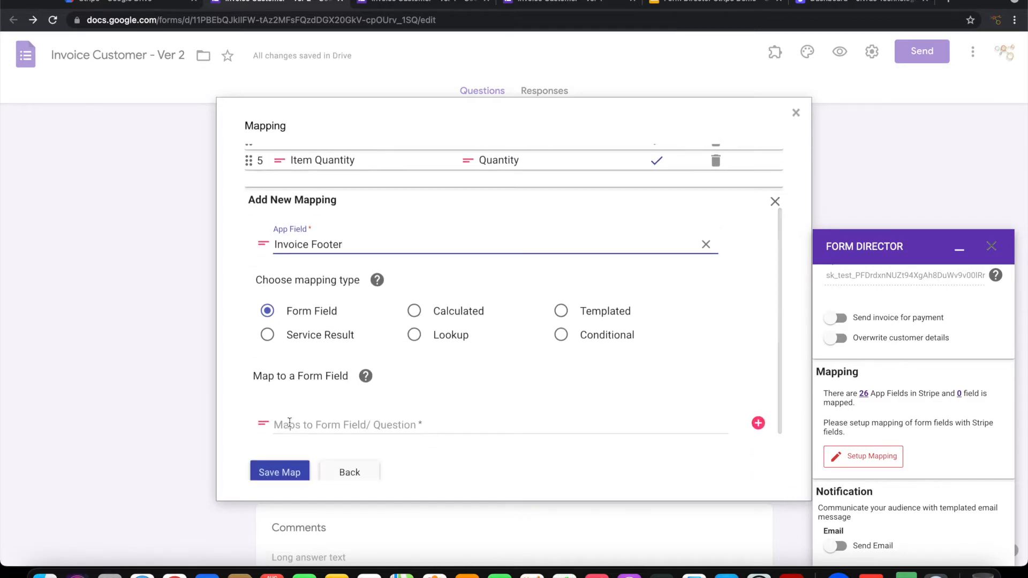
click(290, 424)
text(Co)
click(308, 384)
click(284, 474)
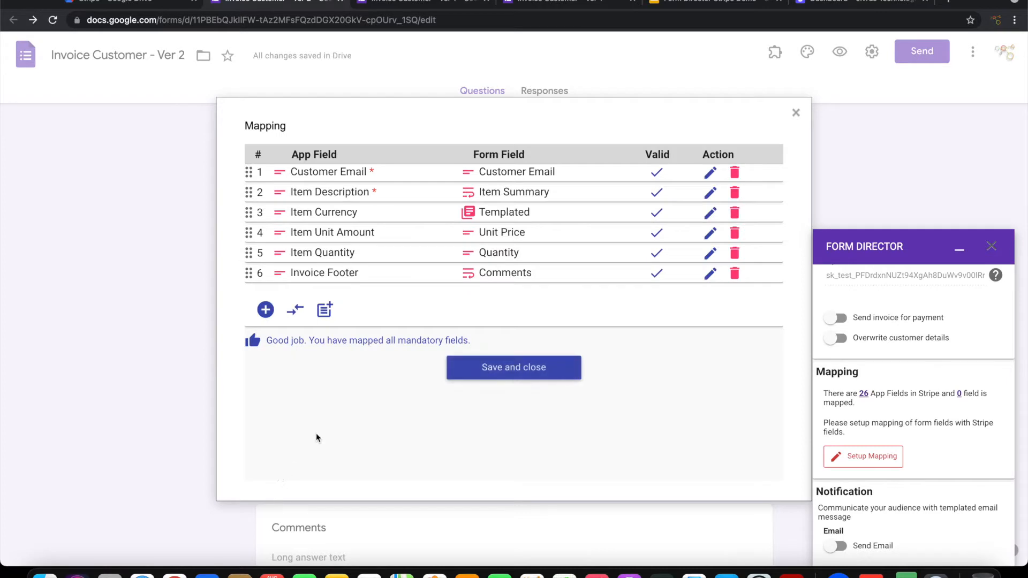
Step: Save and close the six-field mapping, then save the Invoice Customer Ver 2 Stripe service
click(490, 365)
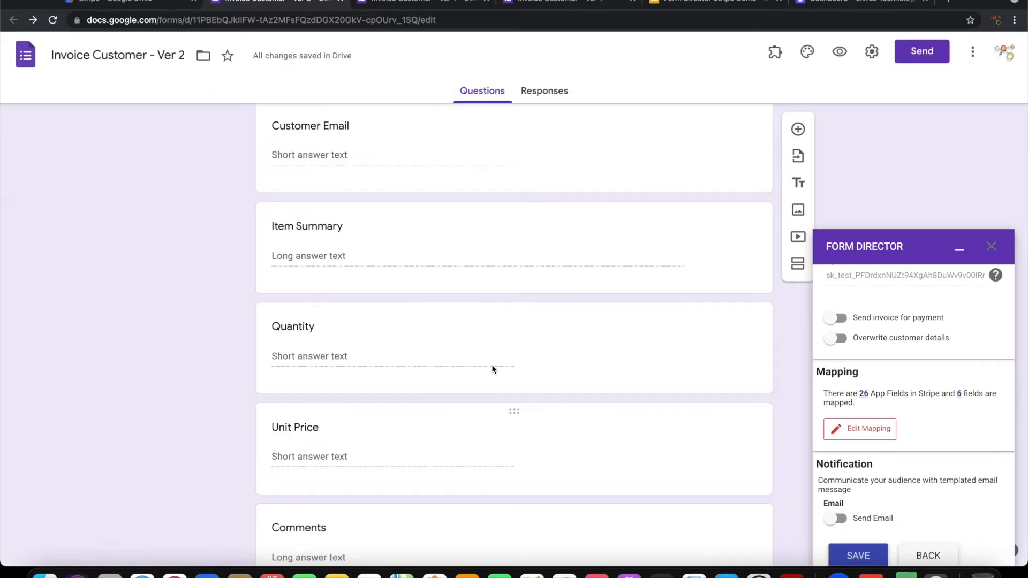
scroll(937, 436, down, 1)
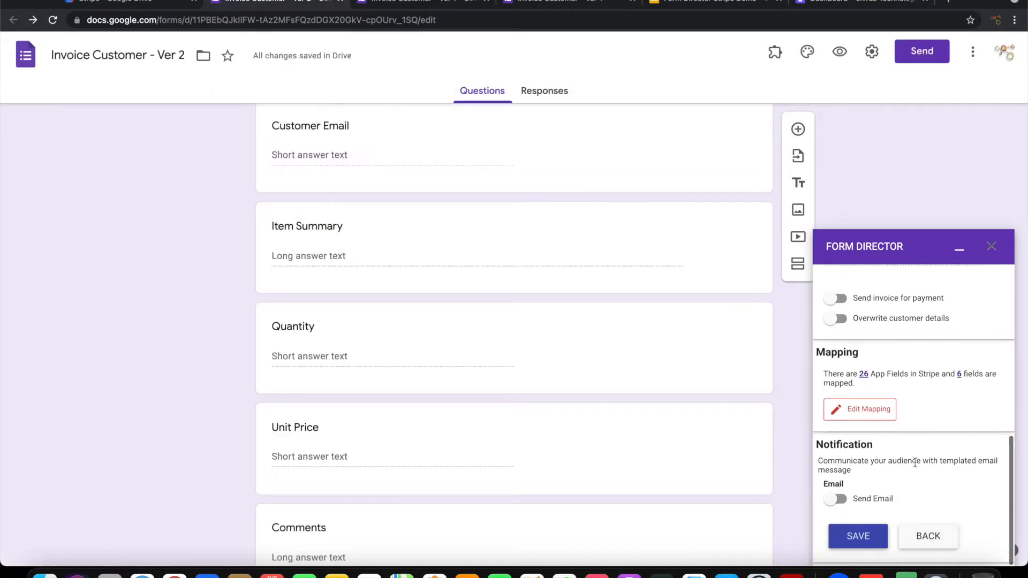
click(859, 534)
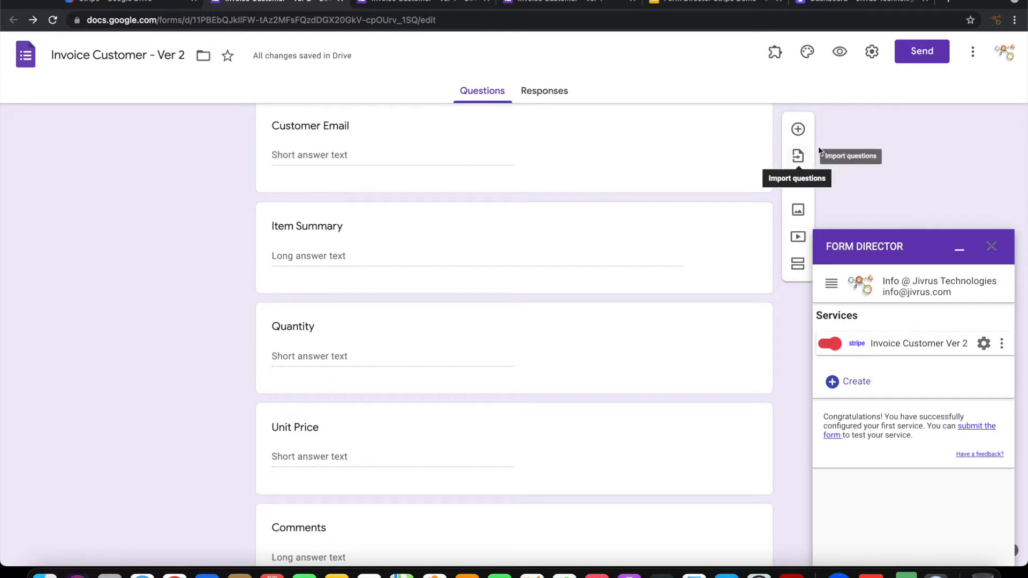
Step: In the form preview, fill in a test response: Consultancy, quantity 5, price 500, comment 'Thanks'
click(840, 51)
click(377, 191)
scroll(381, 293, down, 2)
click(377, 292)
text(Consultancy)
key(Tab)
text(5)
key(Tab)
text(500)
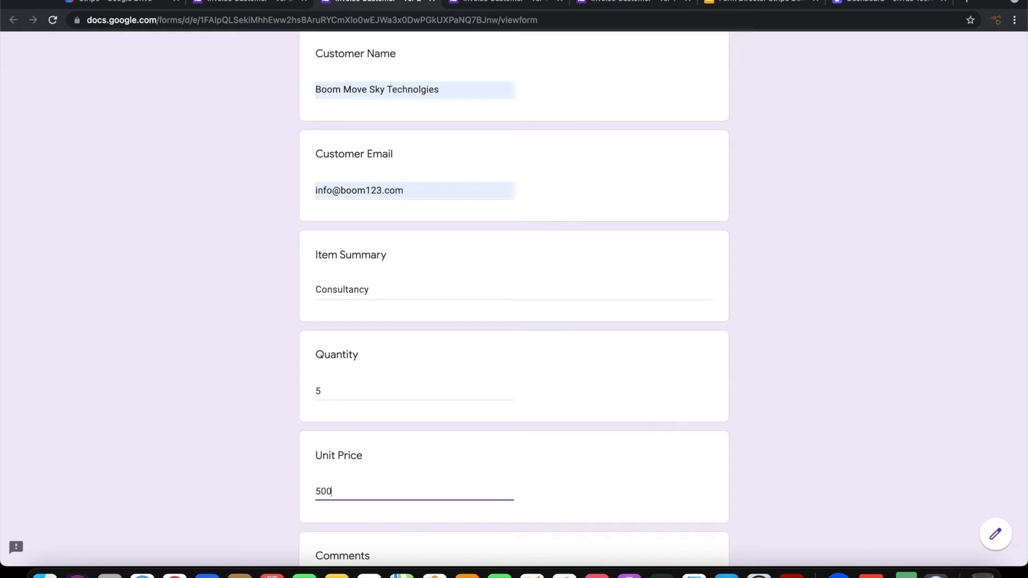
key(Tab)
text(Thanks)
Step: Submit the test response and open the newest draft invoice in Stripe
scroll(461, 213, up, 1)
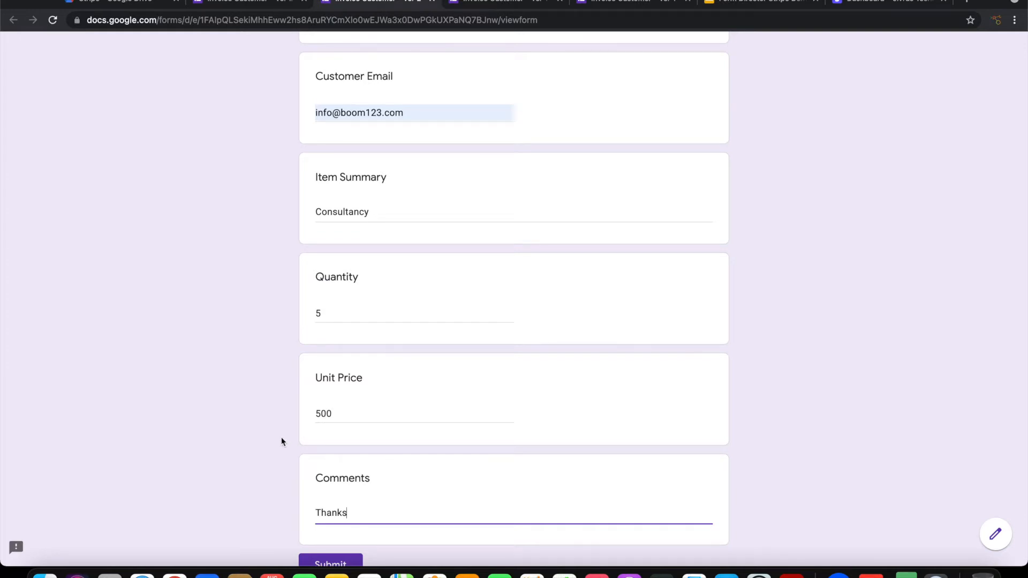
scroll(351, 469, down, 3)
click(345, 461)
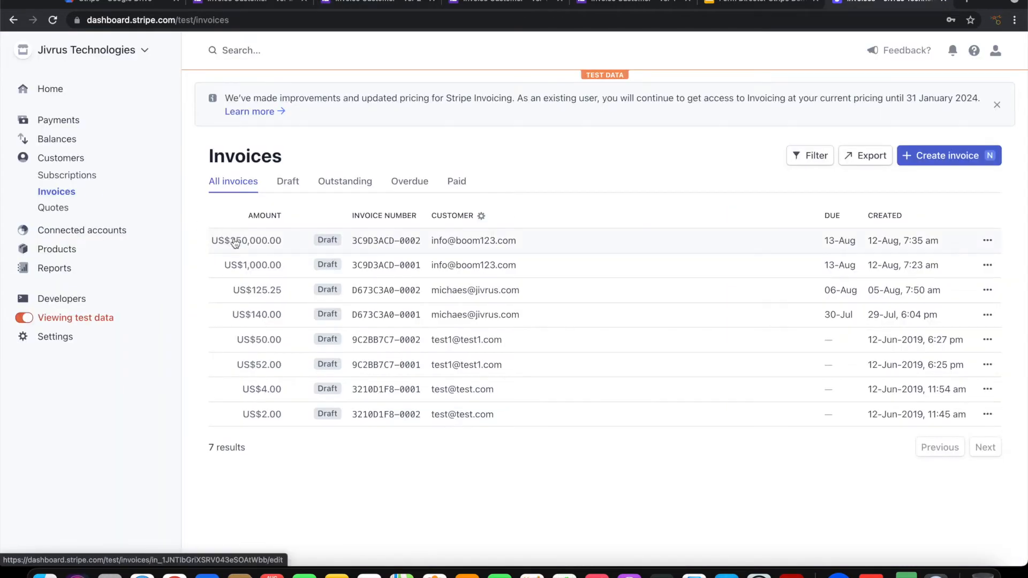
click(234, 243)
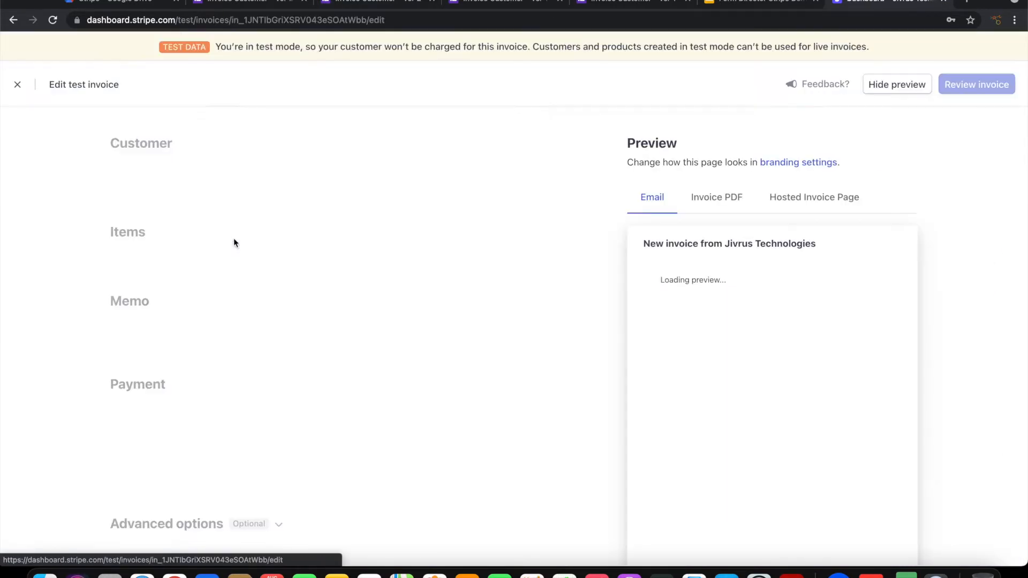
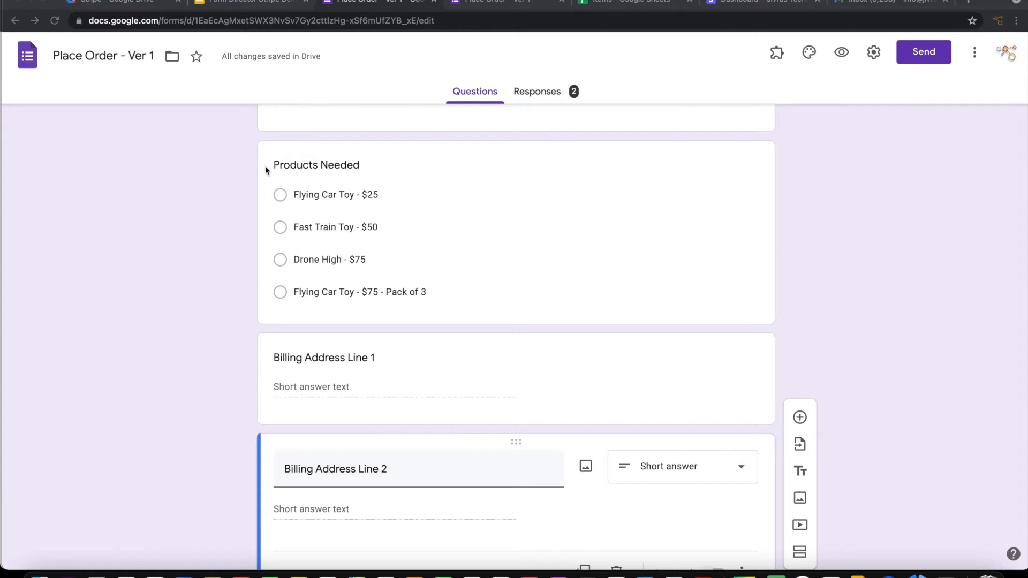
Step: Compare the Place Order form with the Items price sheet, then bring up the form's add-ons list
click(599, 5)
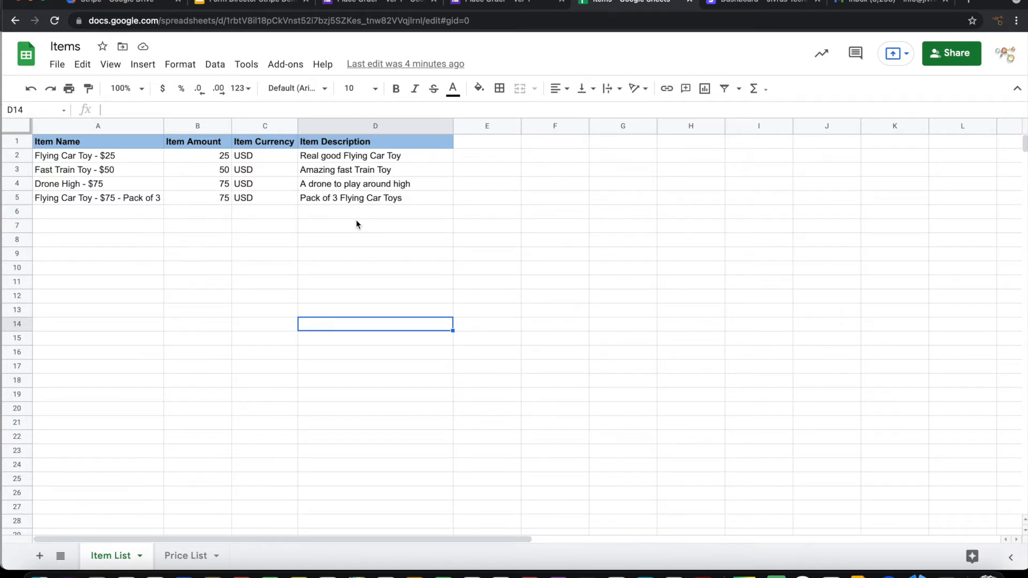
click(381, 2)
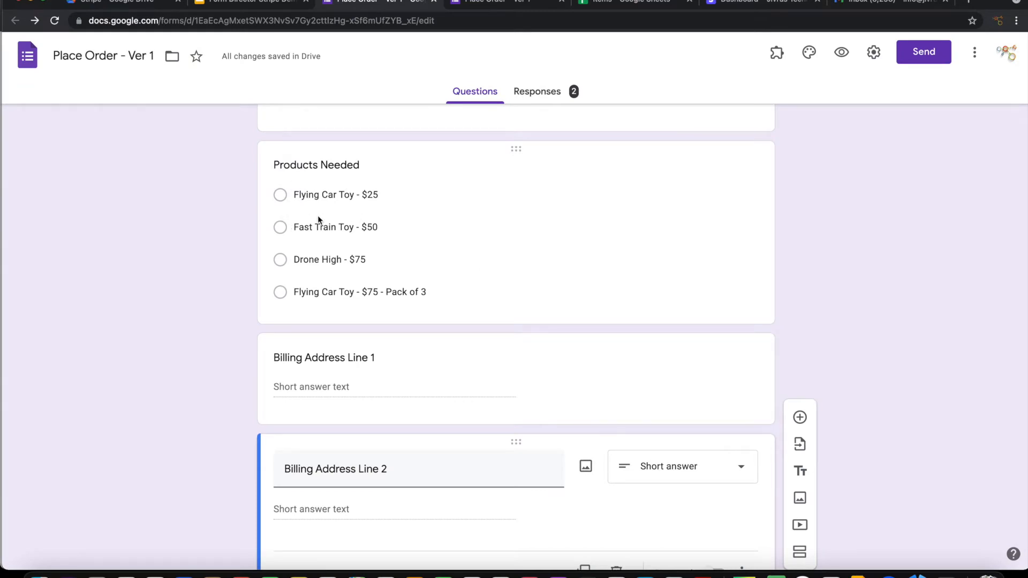
click(605, 2)
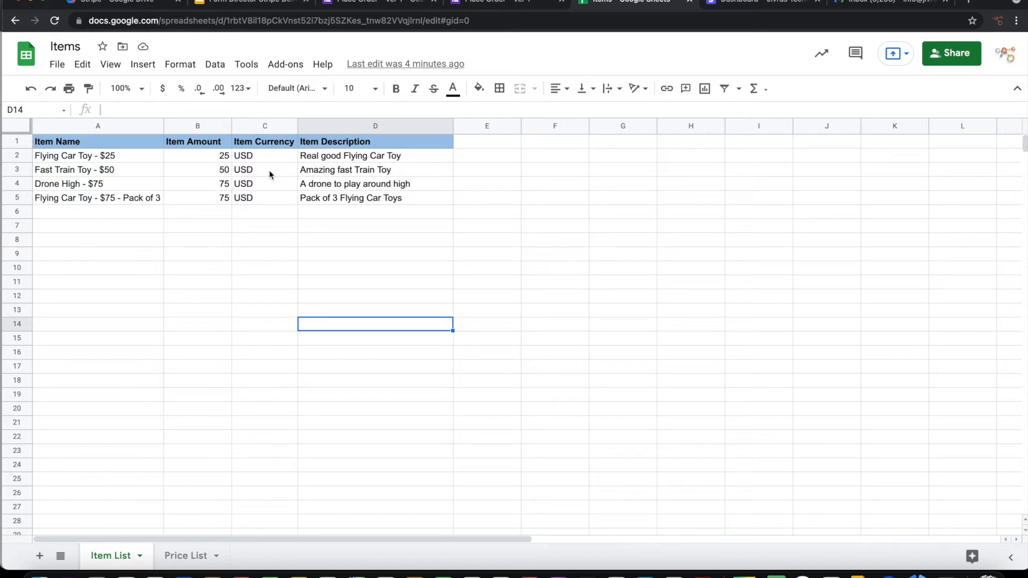
click(395, 6)
click(776, 52)
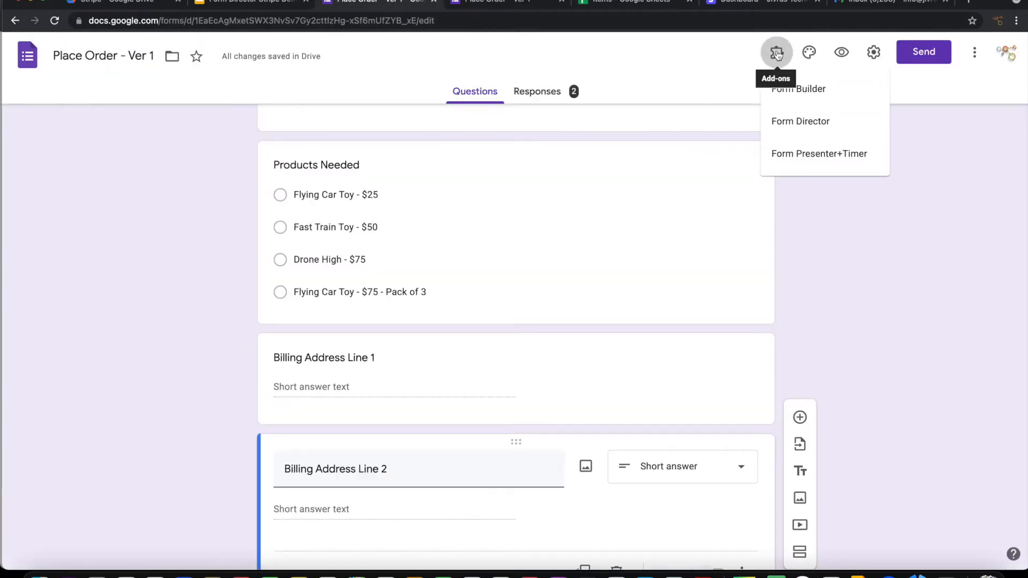
Step: In Form Director, start a new Stripe service named 'Create Invoice from order form' using Create Invoice
click(790, 121)
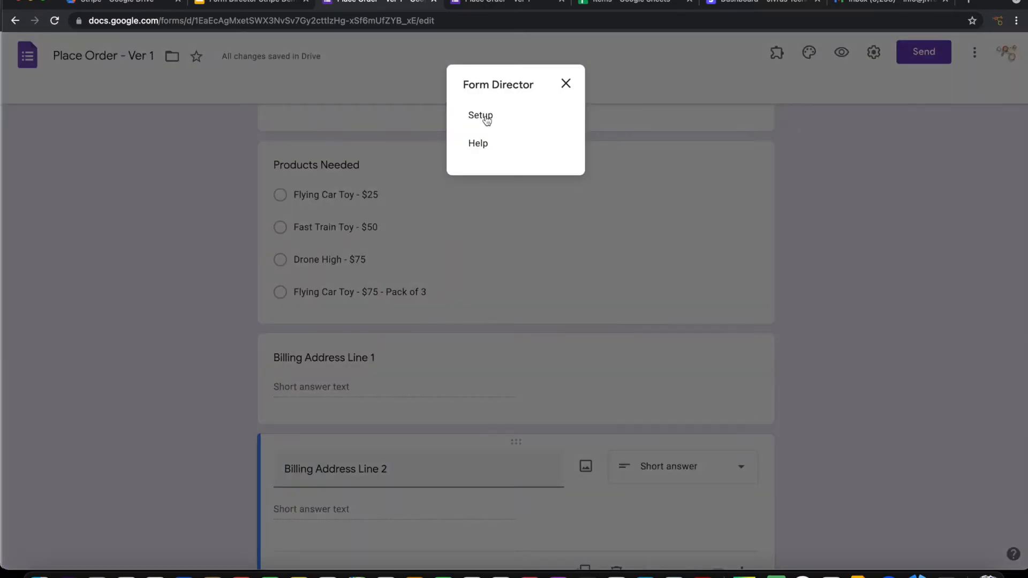
click(487, 119)
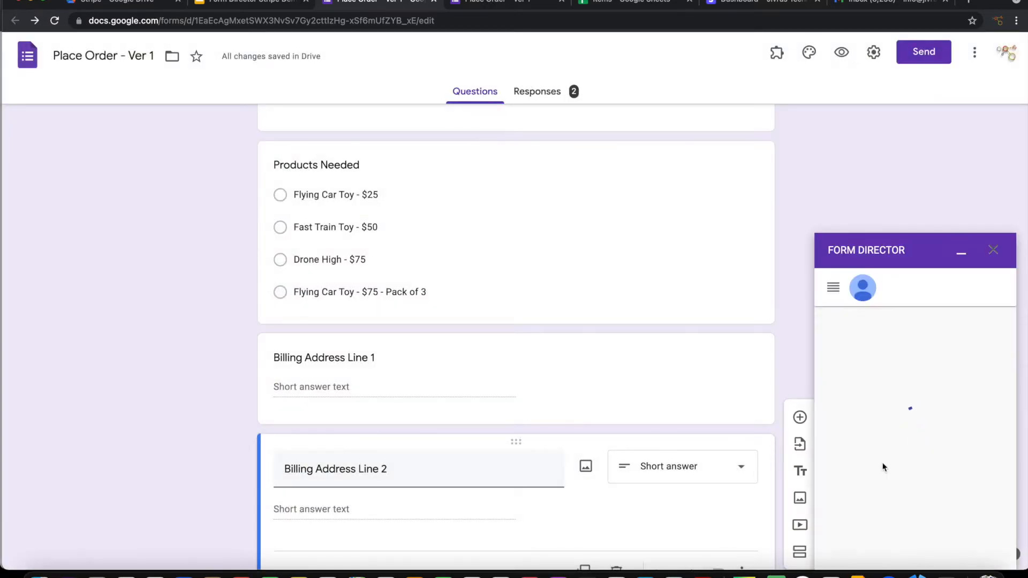
click(861, 504)
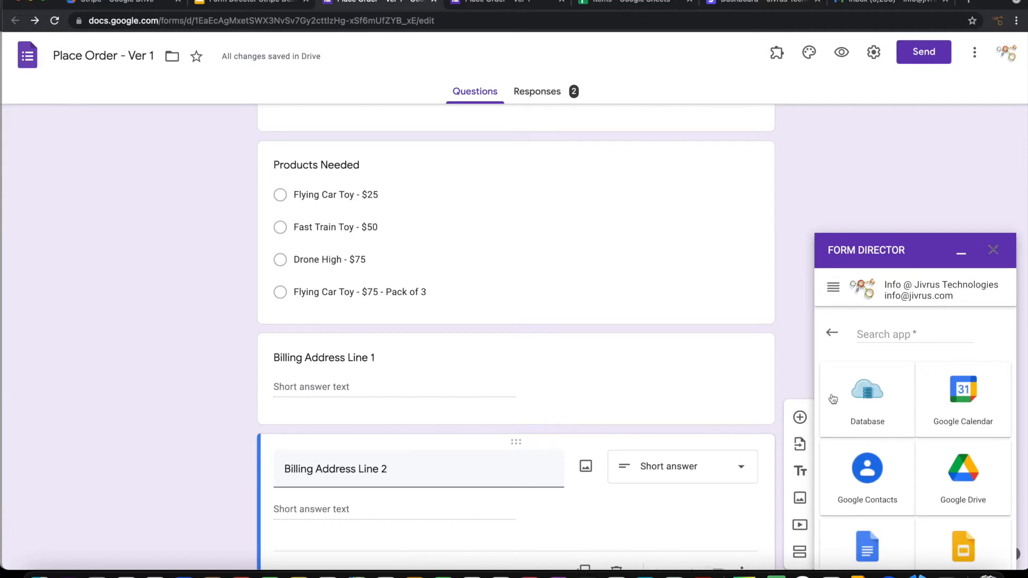
click(878, 335)
text(str)
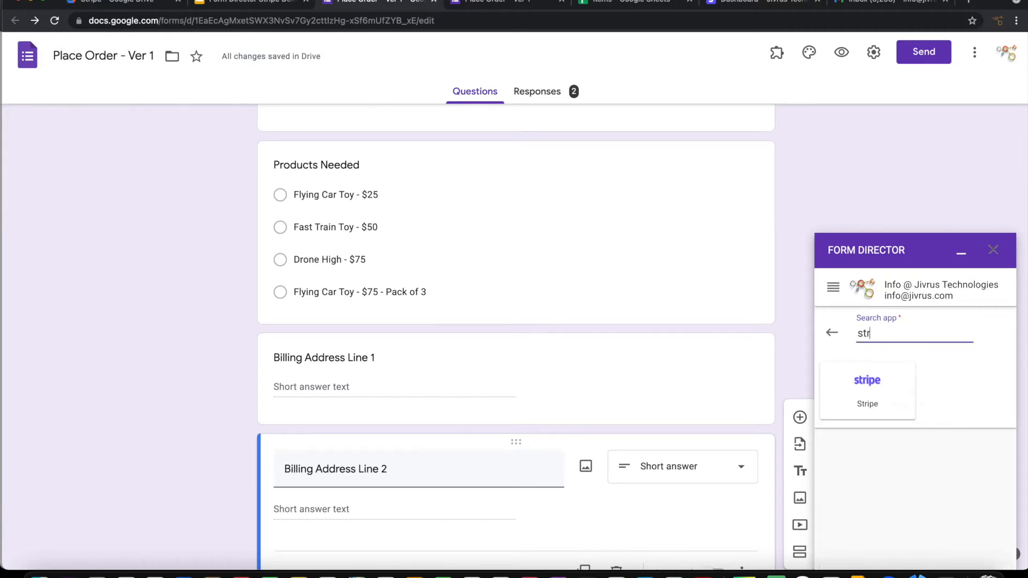
click(872, 380)
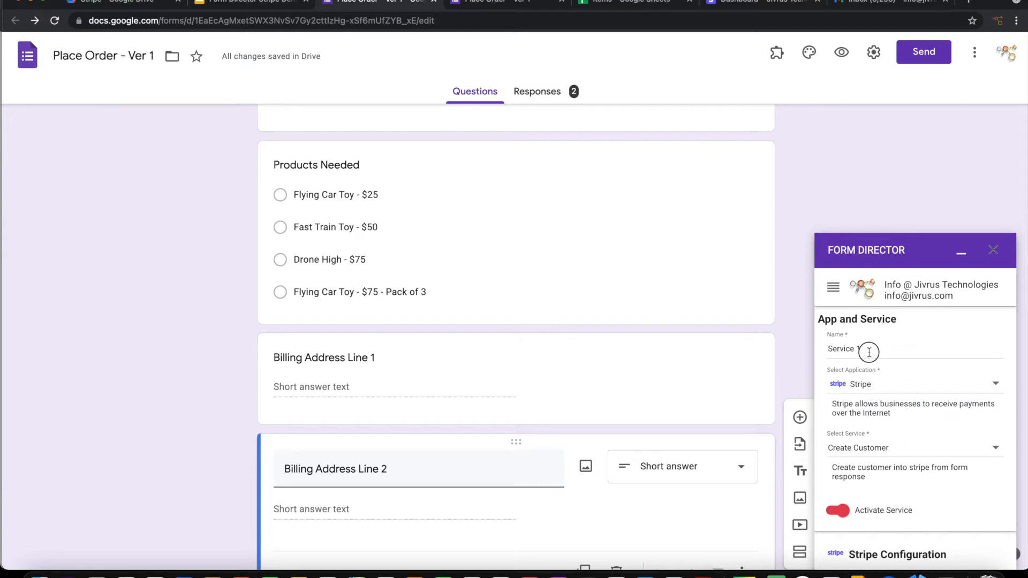
text(Create Invo)
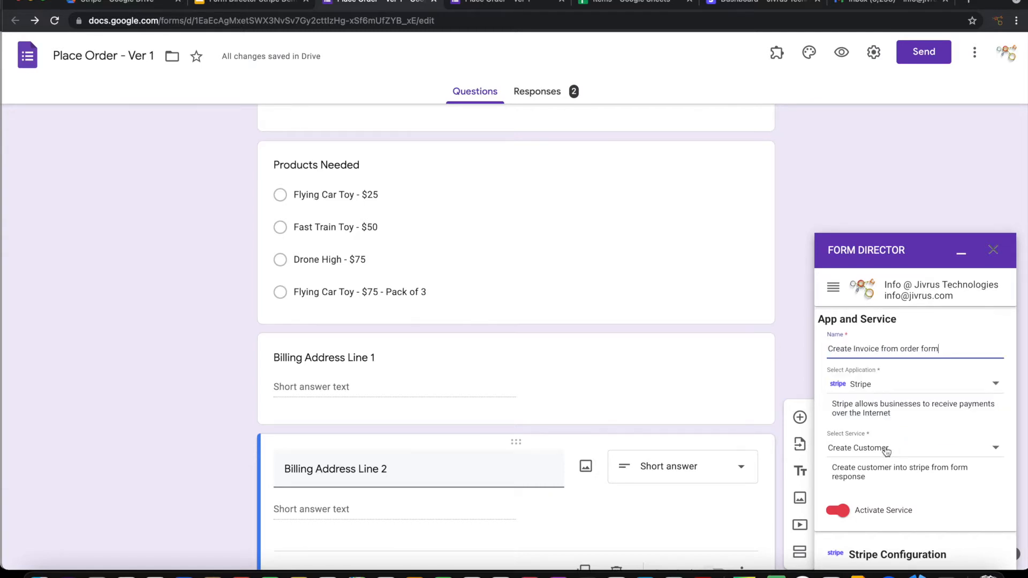
click(887, 450)
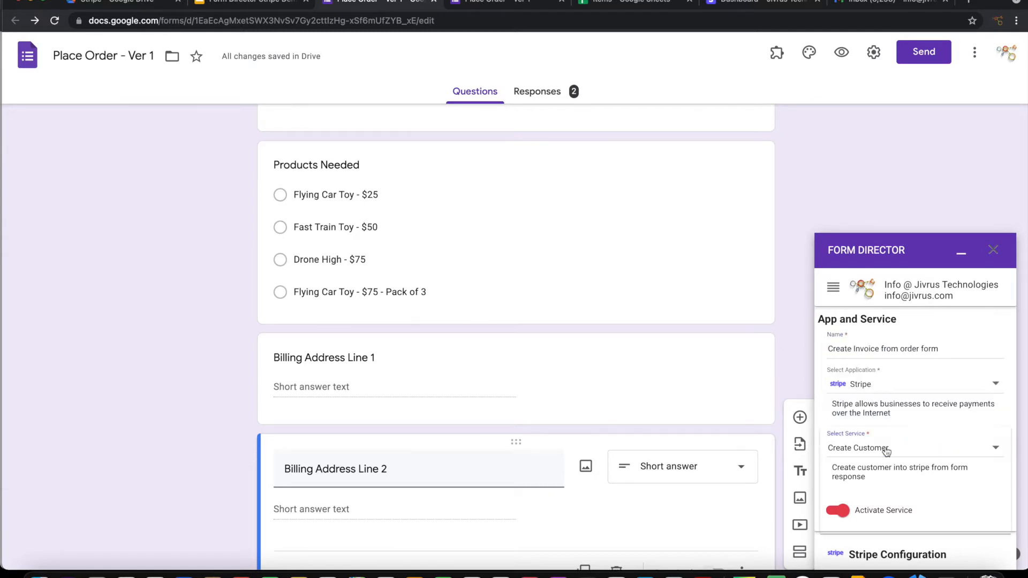
click(879, 488)
Step: Paste the Stripe secret test key, connect the service to Stripe, and open its field mapping
scroll(884, 466, down, 4)
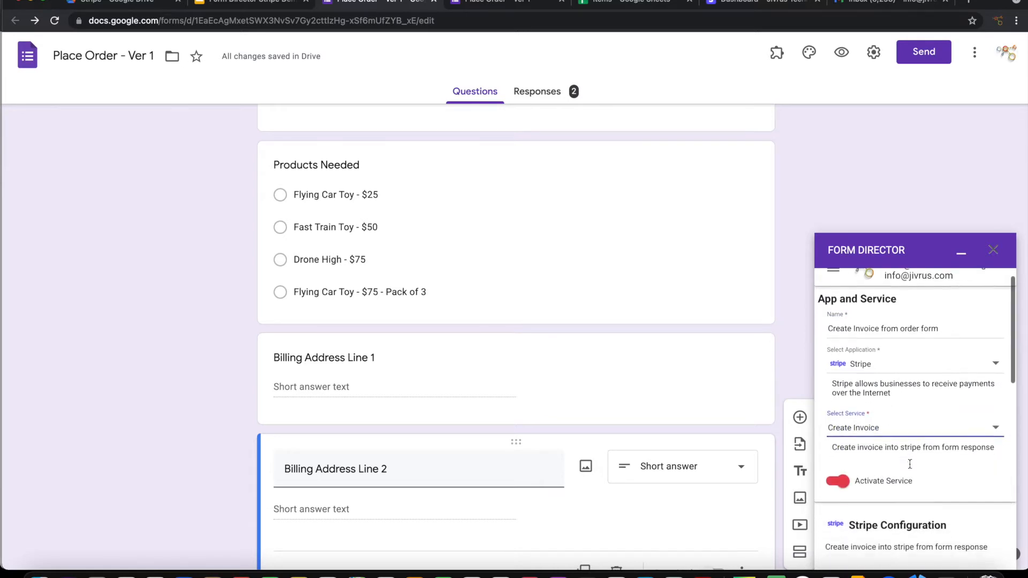
click(873, 448)
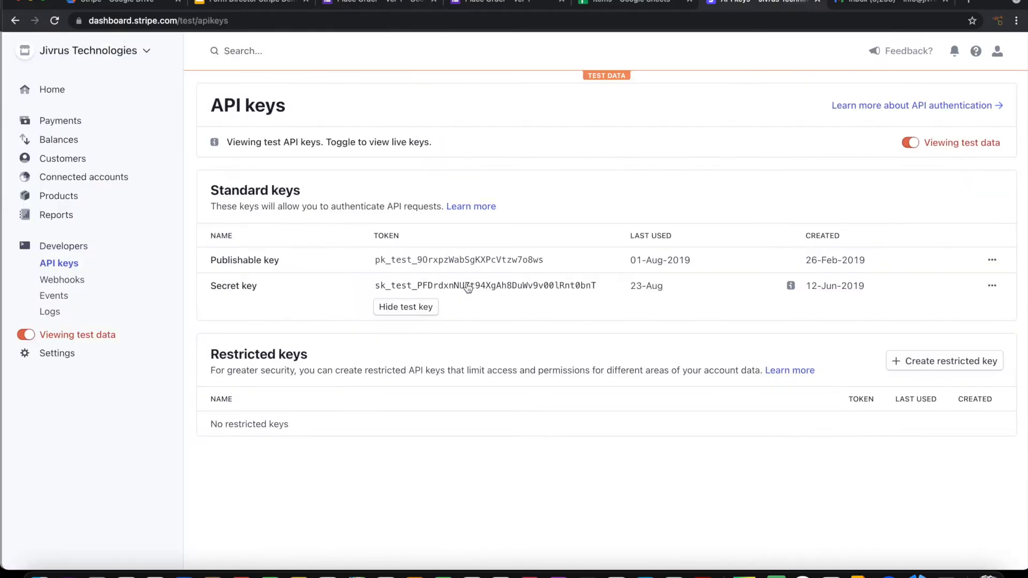
click(468, 289)
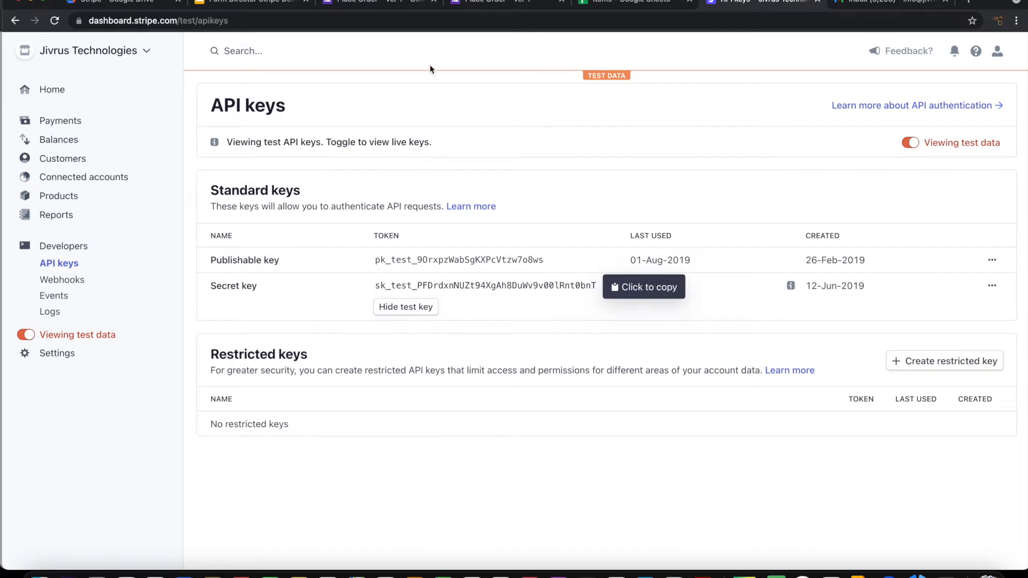
click(392, 2)
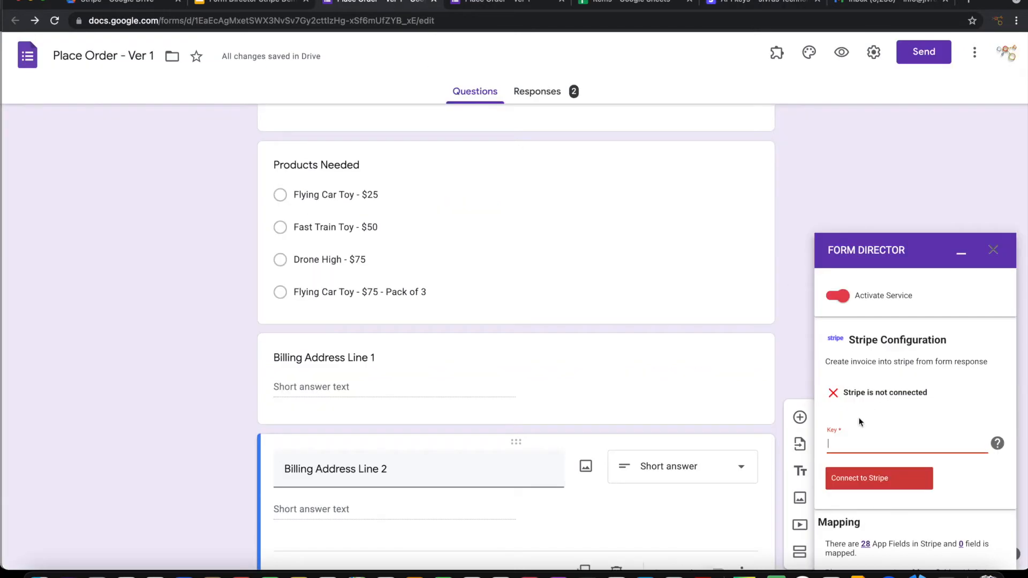
key(super+v)
click(880, 479)
scroll(880, 484, down, 3)
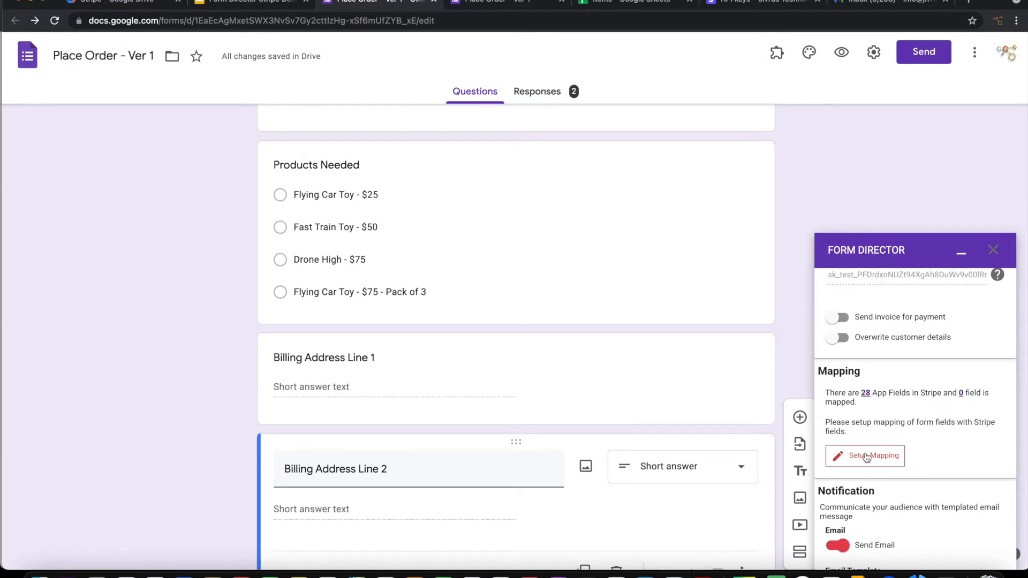
click(867, 458)
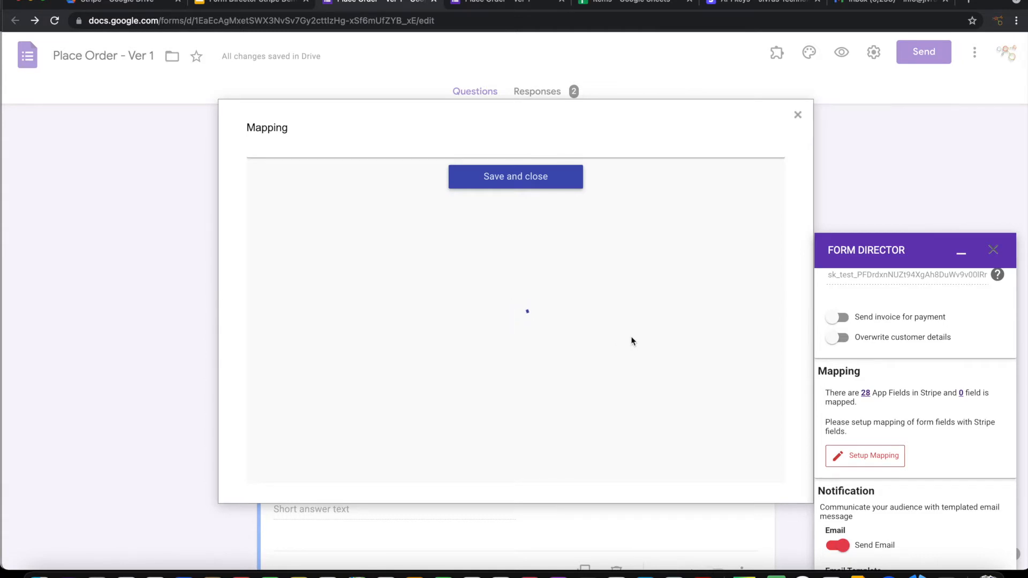
Step: Decline automatic field creation and map Stripe Customer Email to the form's Email question
click(571, 258)
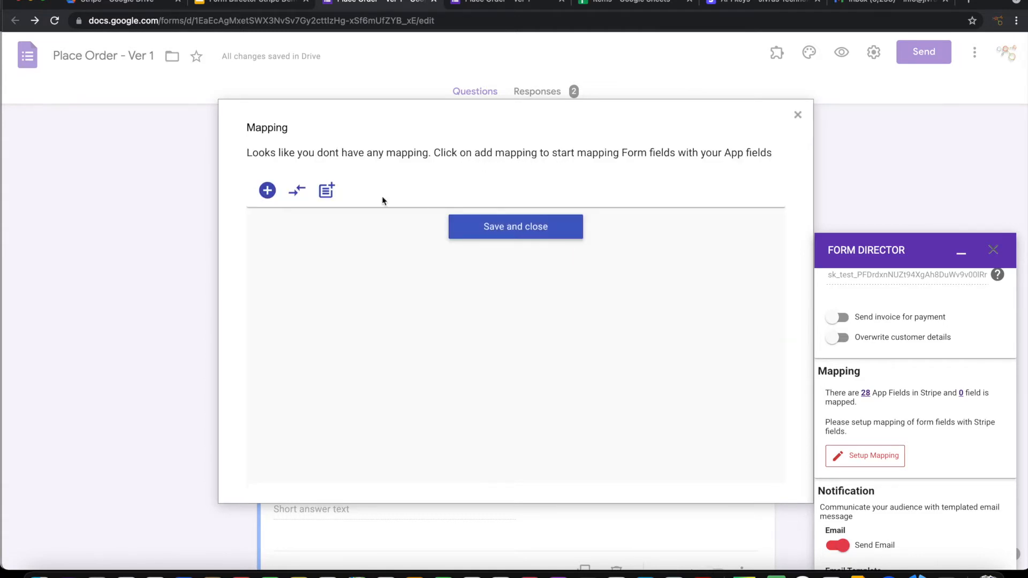
click(266, 190)
click(335, 242)
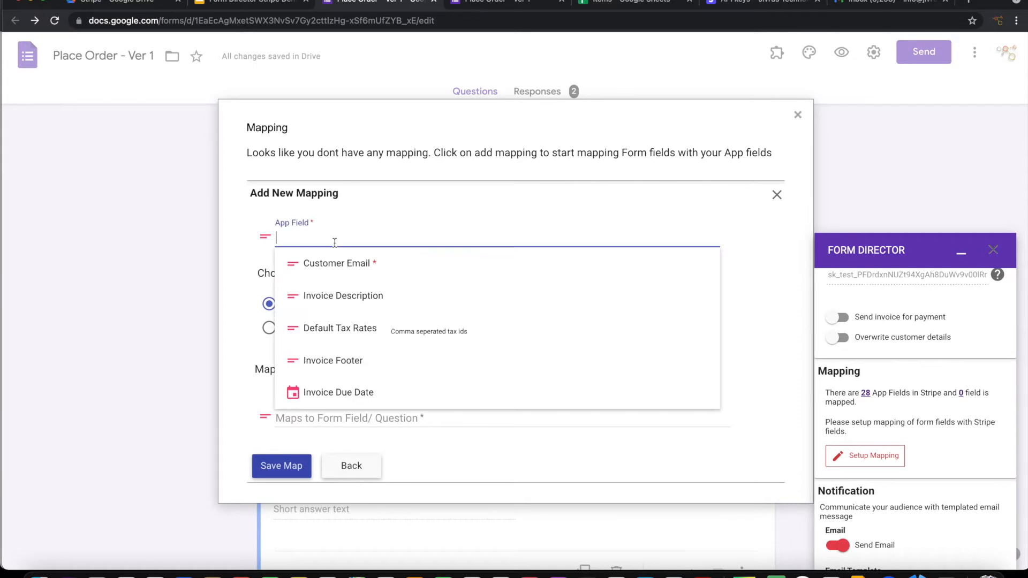
click(342, 265)
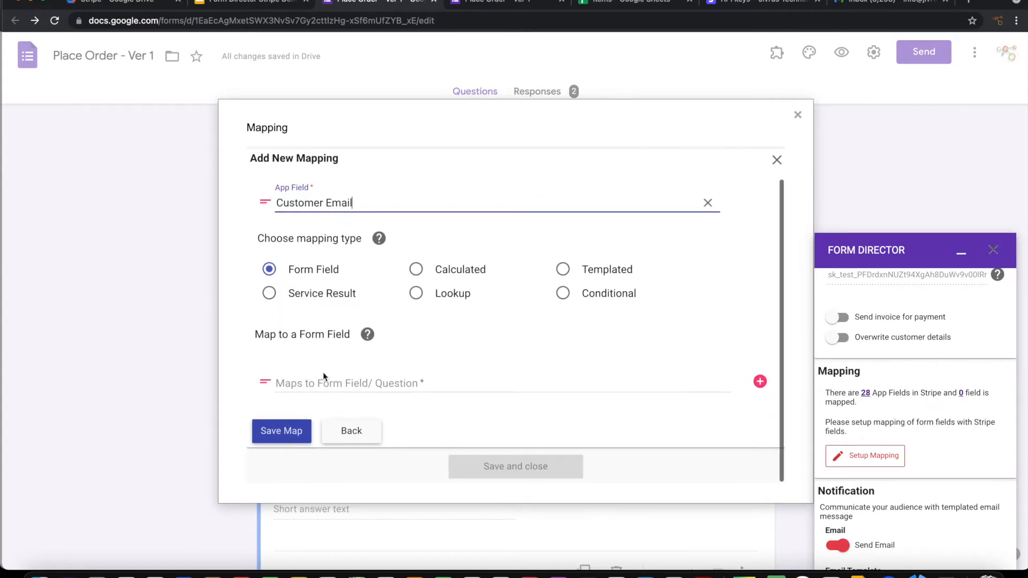
click(322, 381)
click(316, 244)
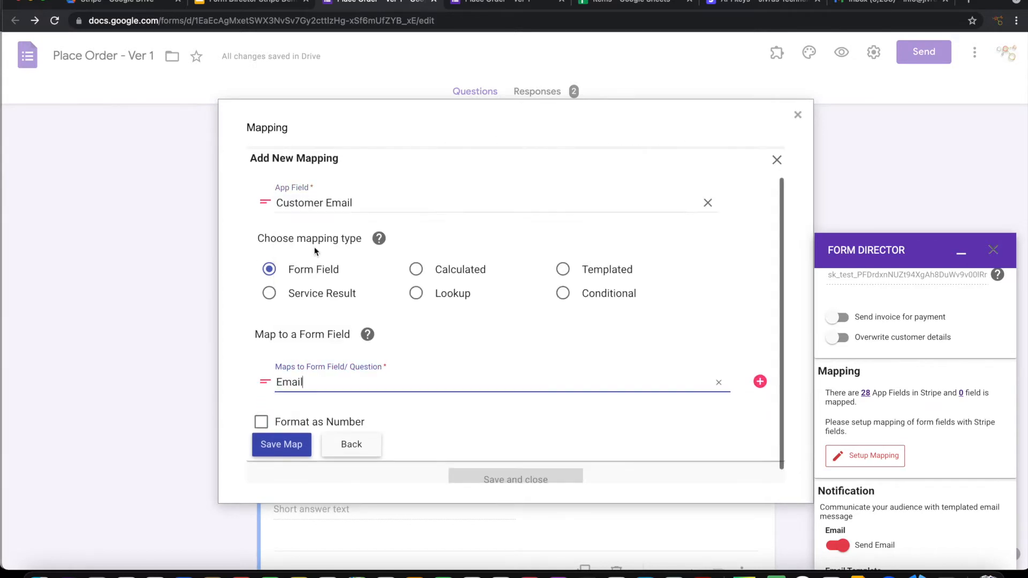
click(282, 445)
Step: Add an Item Description mapping and set it to a Google Sheet lookup
click(268, 210)
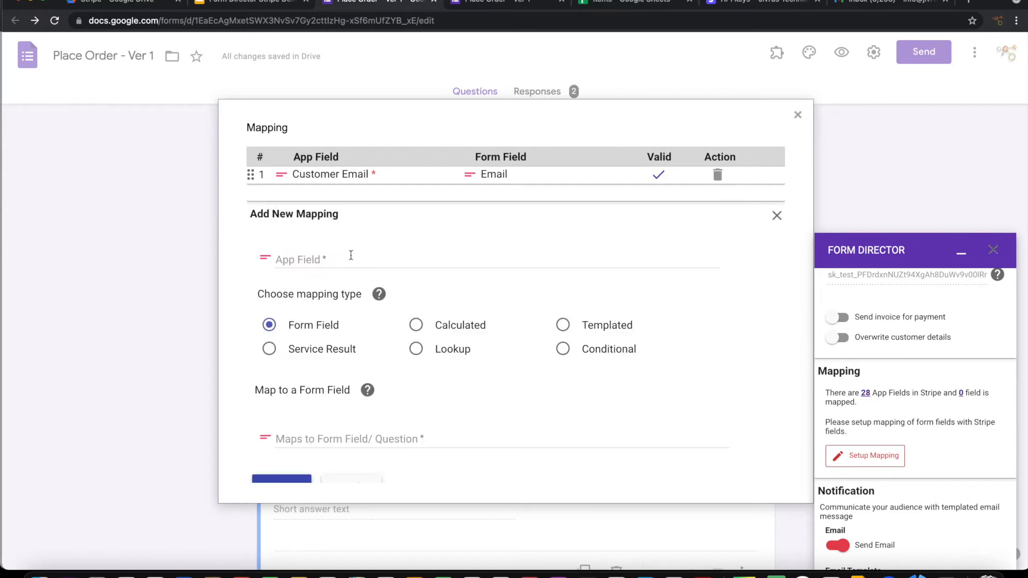
click(322, 259)
text(Imb)
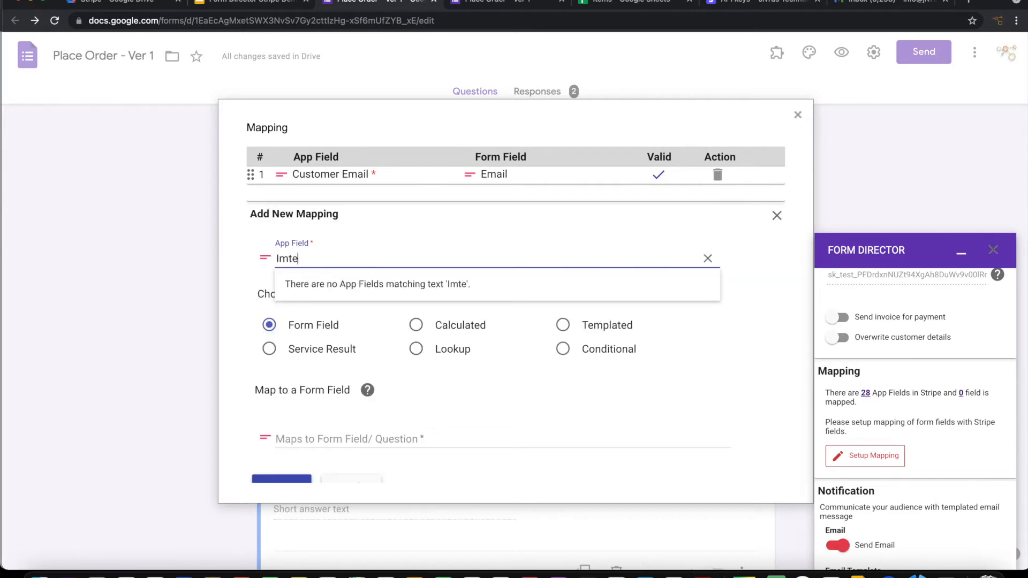
key(BackSpace)
key(BackSpace)
text(te)
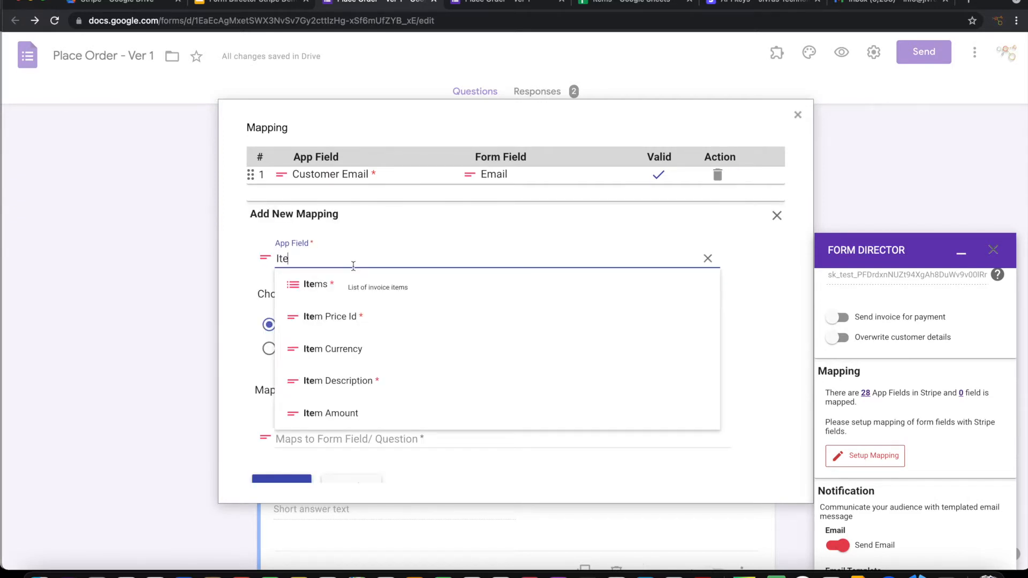
text(m)
click(349, 379)
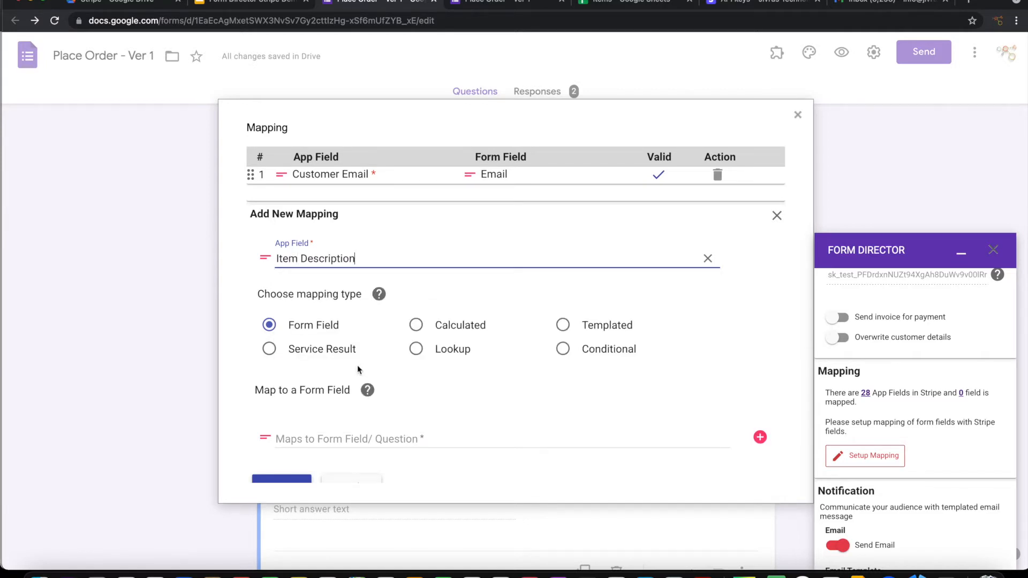
click(417, 349)
Step: Use the Items spreadsheet's Item List tab as the Item Description lookup source
scroll(516, 386, down, 3)
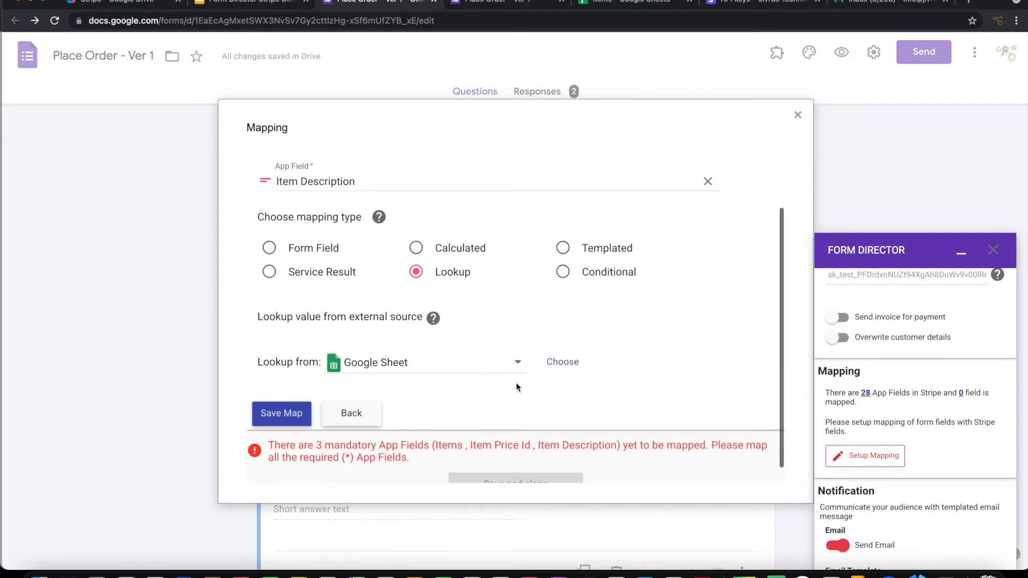
click(562, 349)
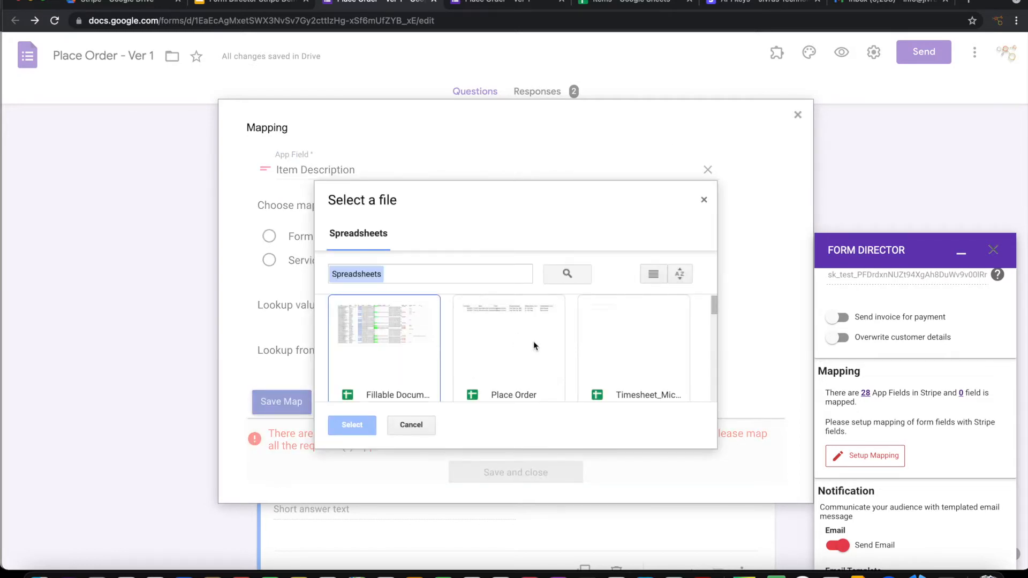
text(items)
key(Return)
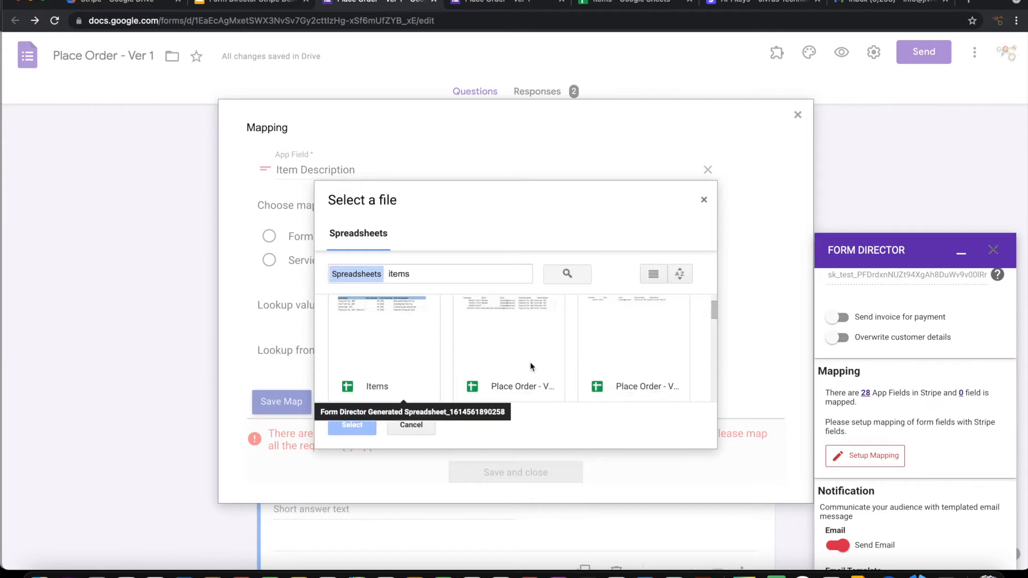
click(405, 373)
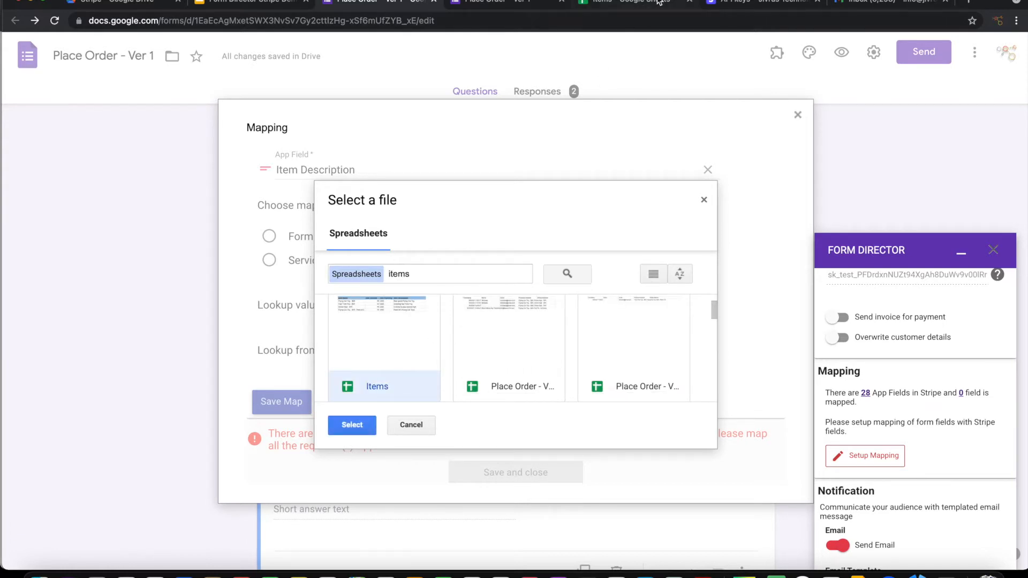
click(352, 424)
scroll(469, 356, down, 1)
scroll(469, 357, down, 2)
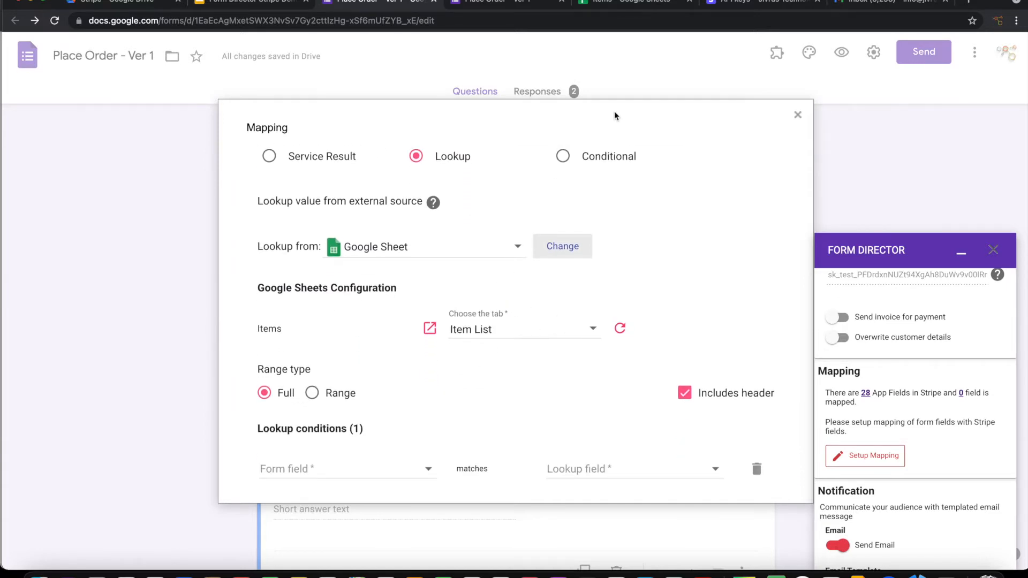
click(626, 4)
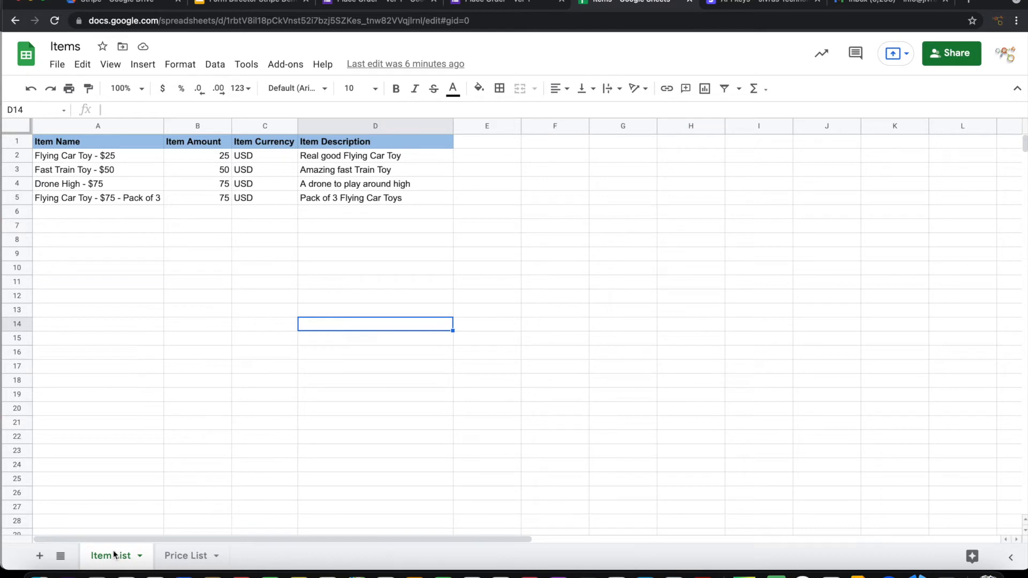
click(389, 6)
click(517, 340)
click(515, 339)
Step: Match Products Needed against Item Name and return the Item Description column
scroll(358, 406, down, 3)
scroll(356, 396, down, 1)
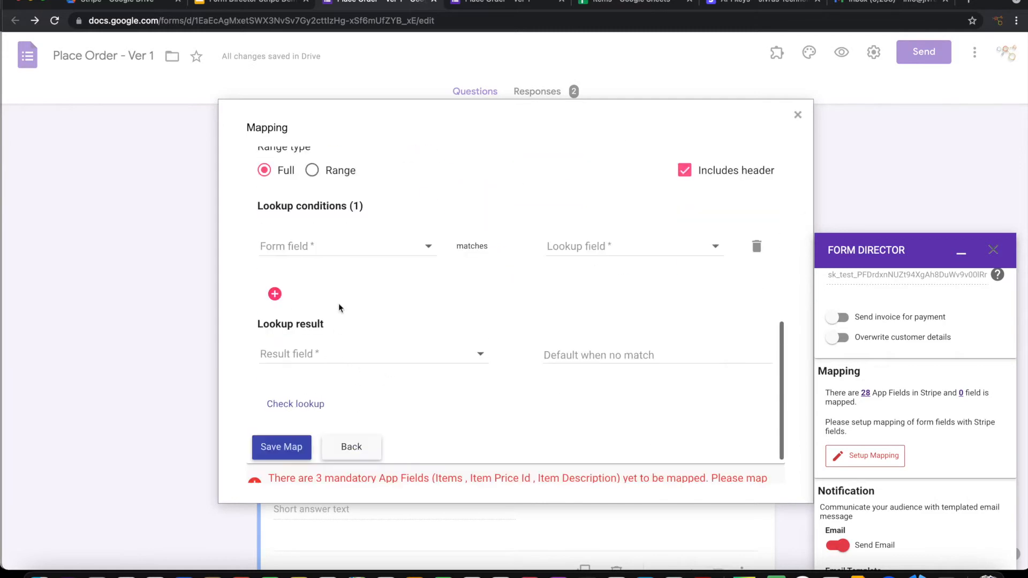
click(332, 245)
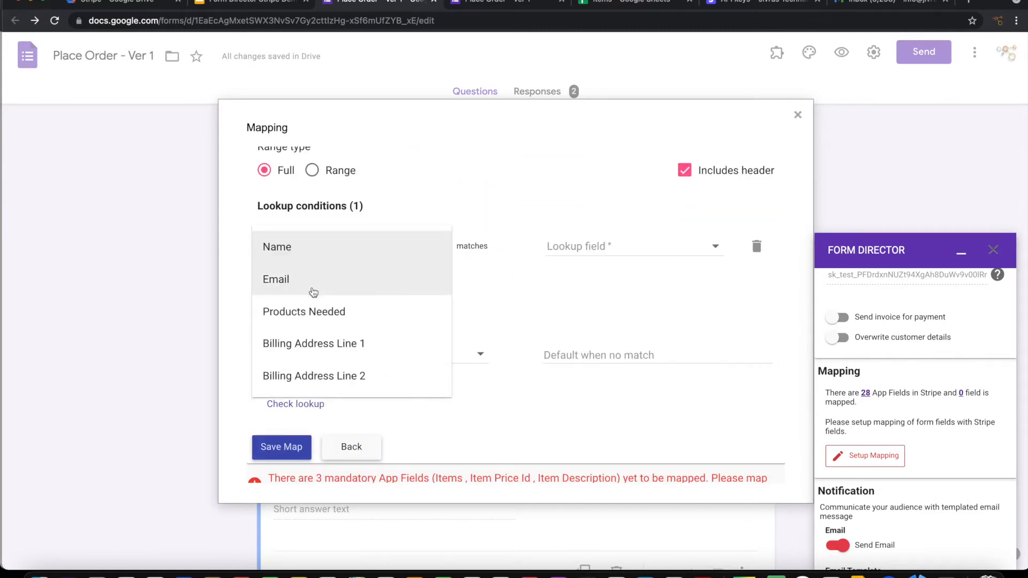
click(299, 315)
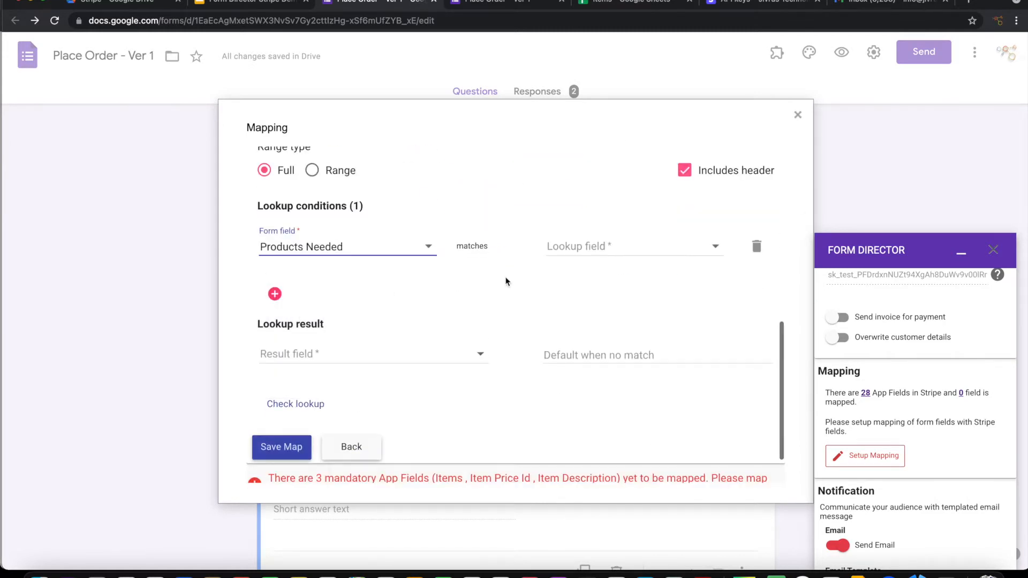
click(583, 249)
click(576, 255)
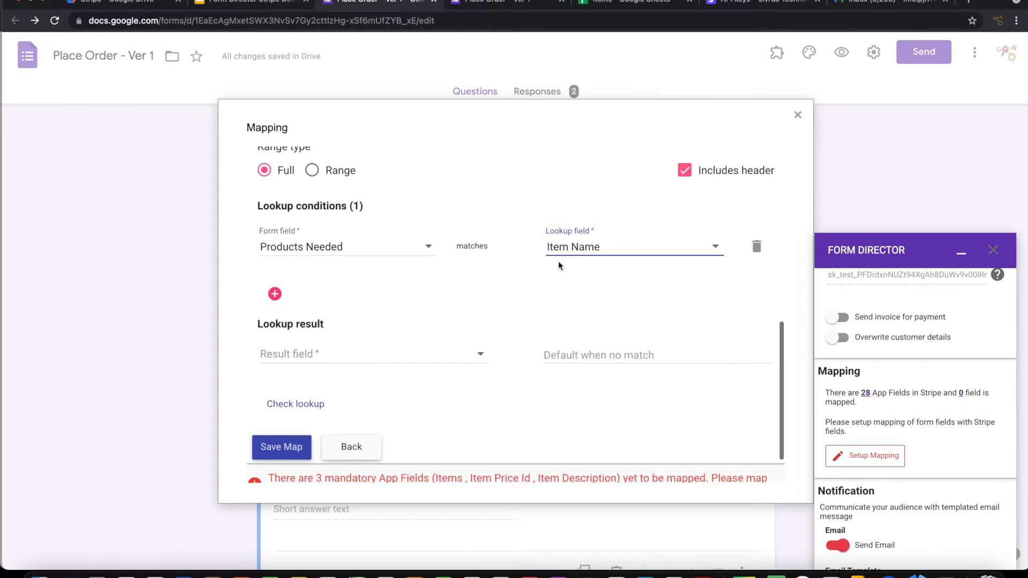
scroll(461, 322, down, 1)
click(350, 305)
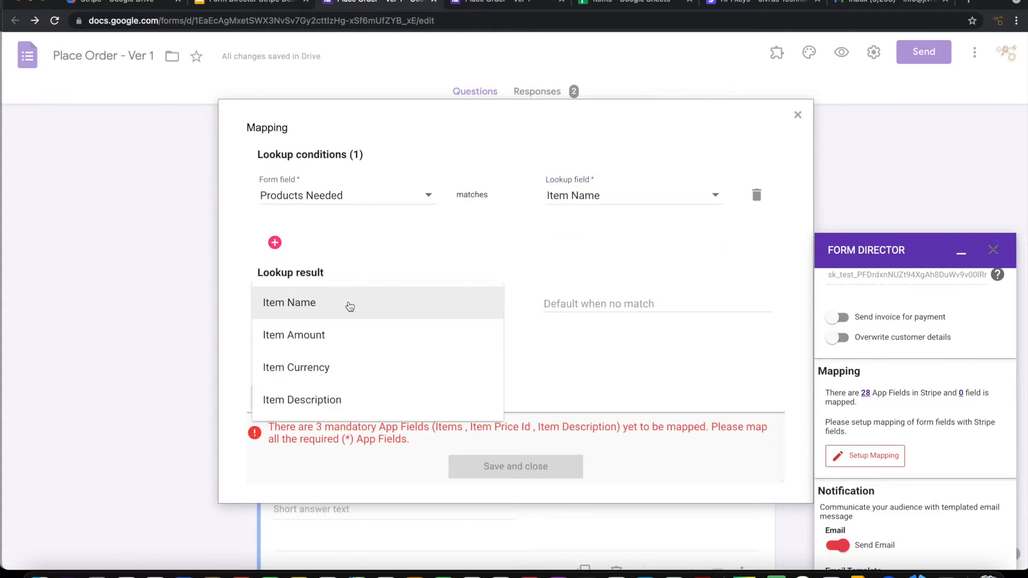
click(390, 399)
scroll(384, 321, up, 3)
scroll(355, 450, up, 1)
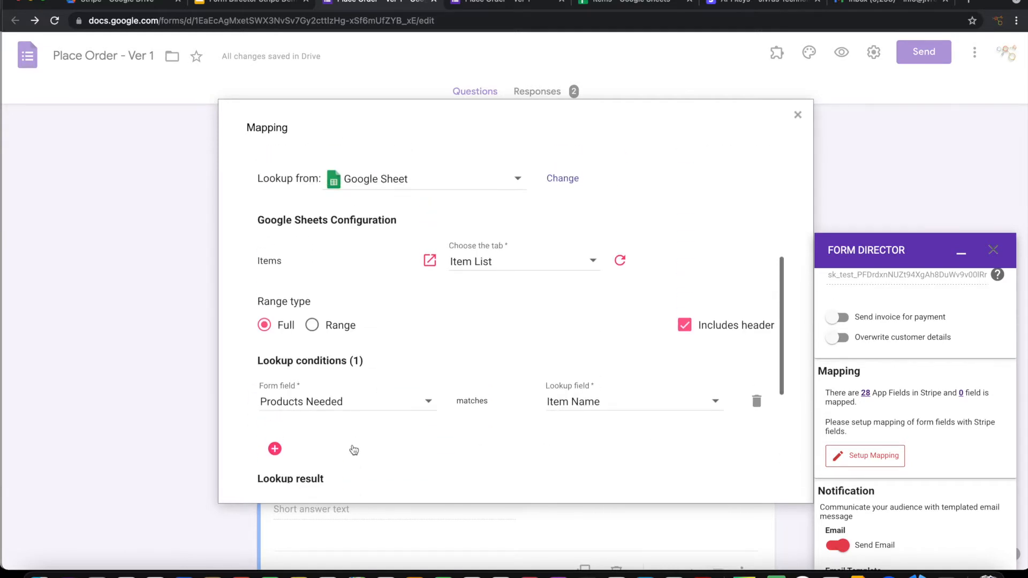
scroll(345, 384, up, 3)
scroll(300, 290, up, 2)
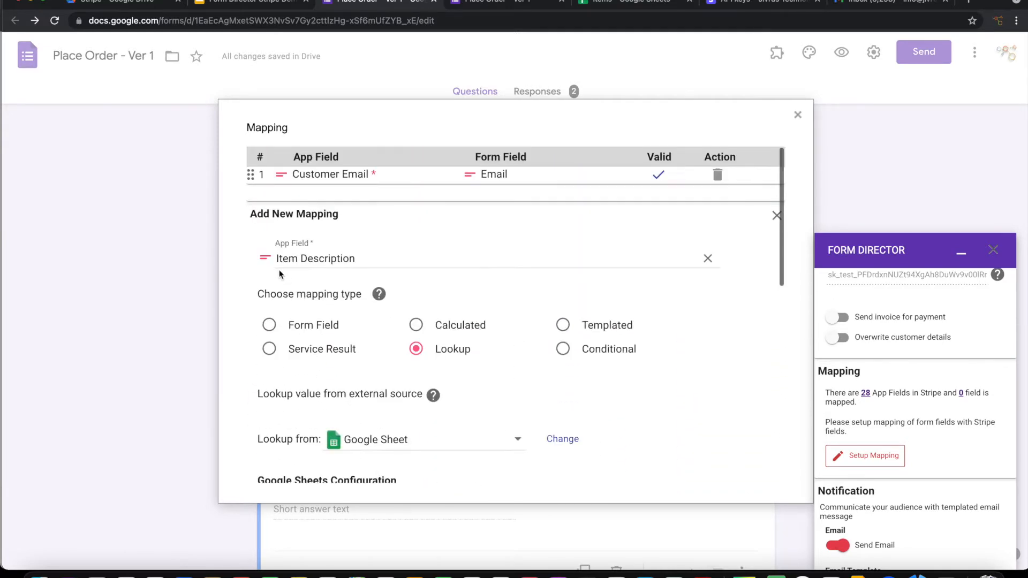
scroll(359, 292, down, 9)
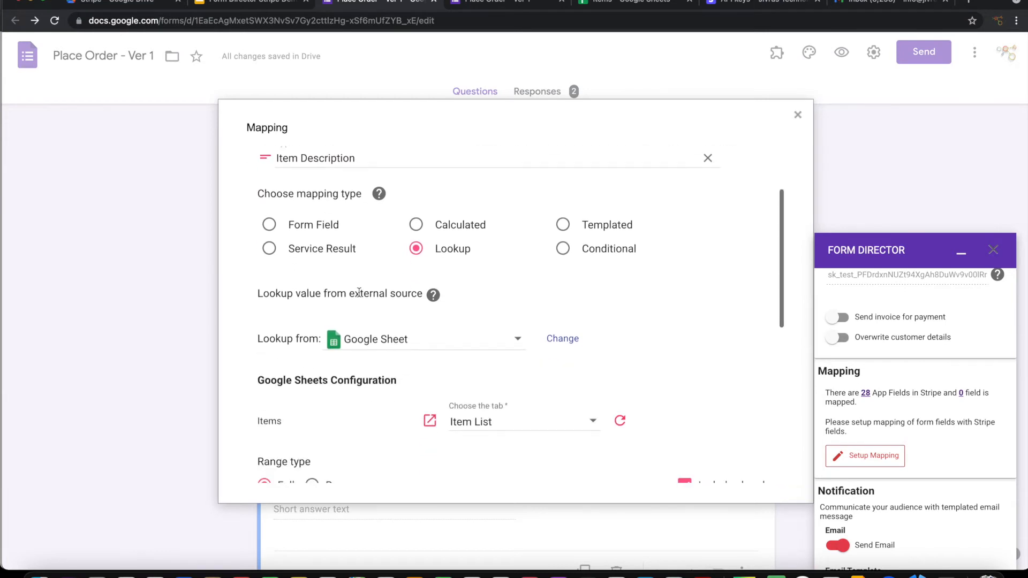
Step: Save the Item Description lookup and add an Item Amount mapping set to lookup
click(301, 448)
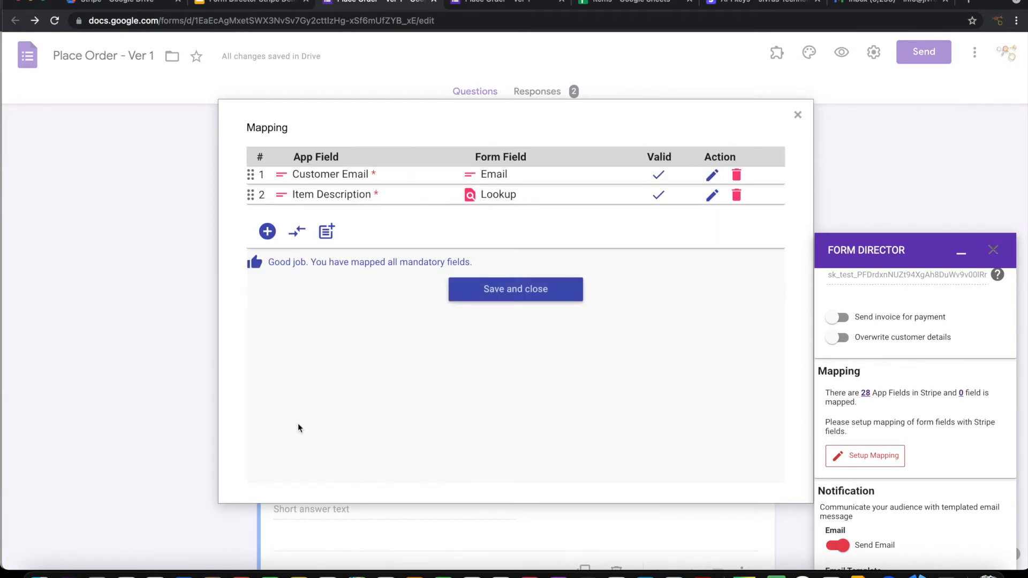
click(275, 230)
click(312, 275)
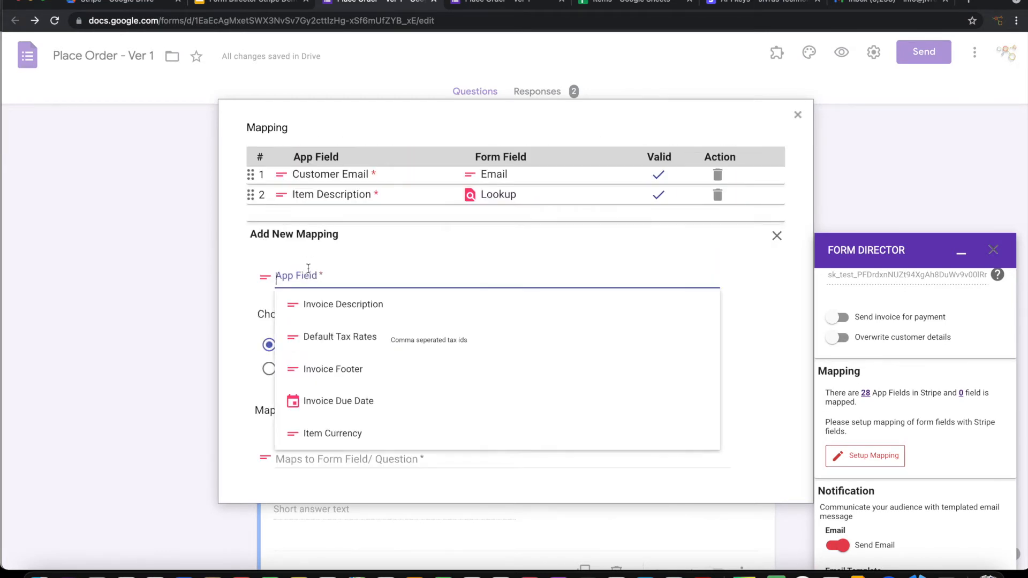
text(imte)
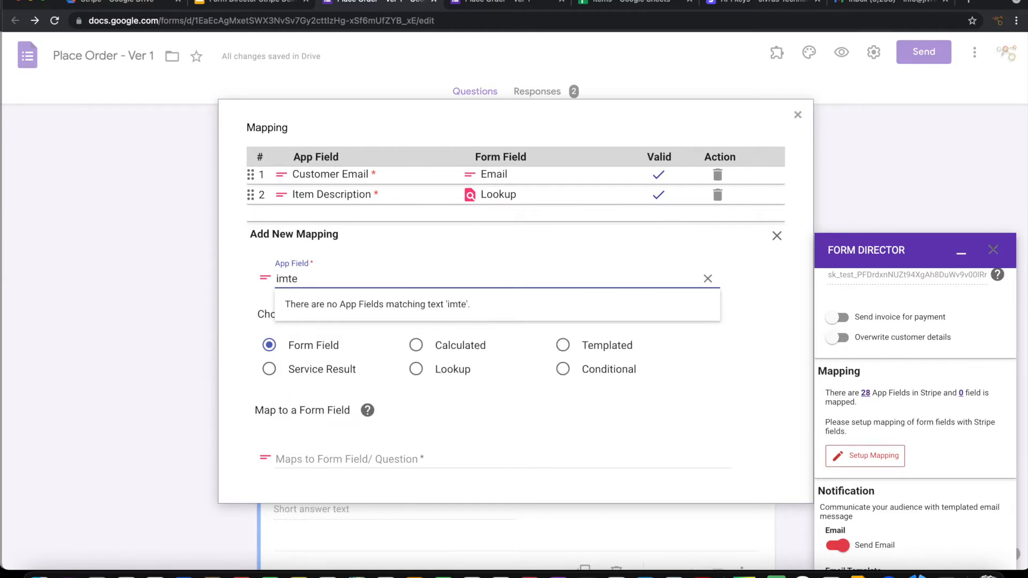
key(BackSpace)
key(BackSpace)
key(BackSpace)
text(tem)
click(346, 335)
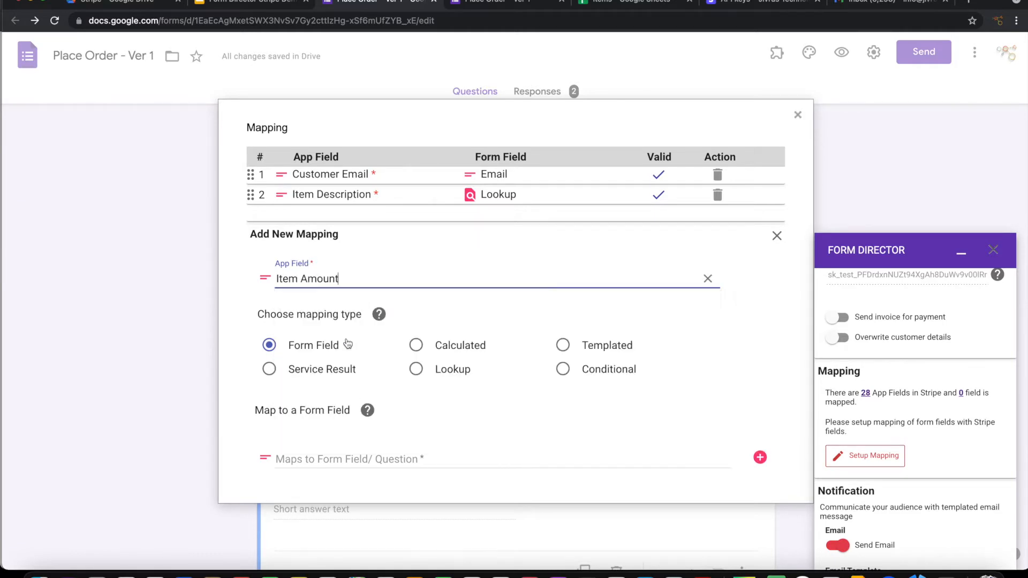
click(452, 370)
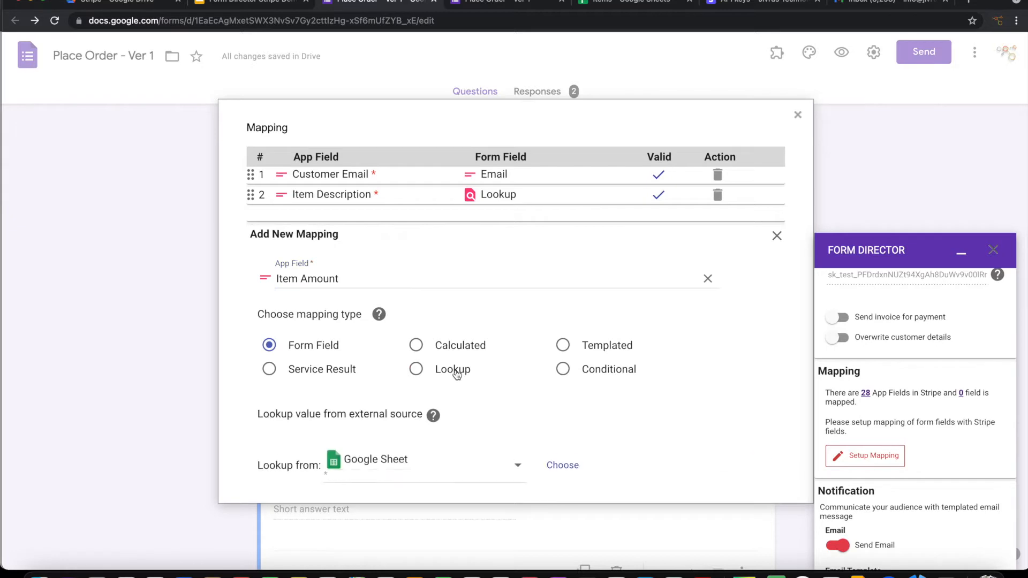
Step: Source Item Amount from the Items spreadsheet's Item List tab, full sheet, first row as header
scroll(432, 437, down, 2)
click(562, 355)
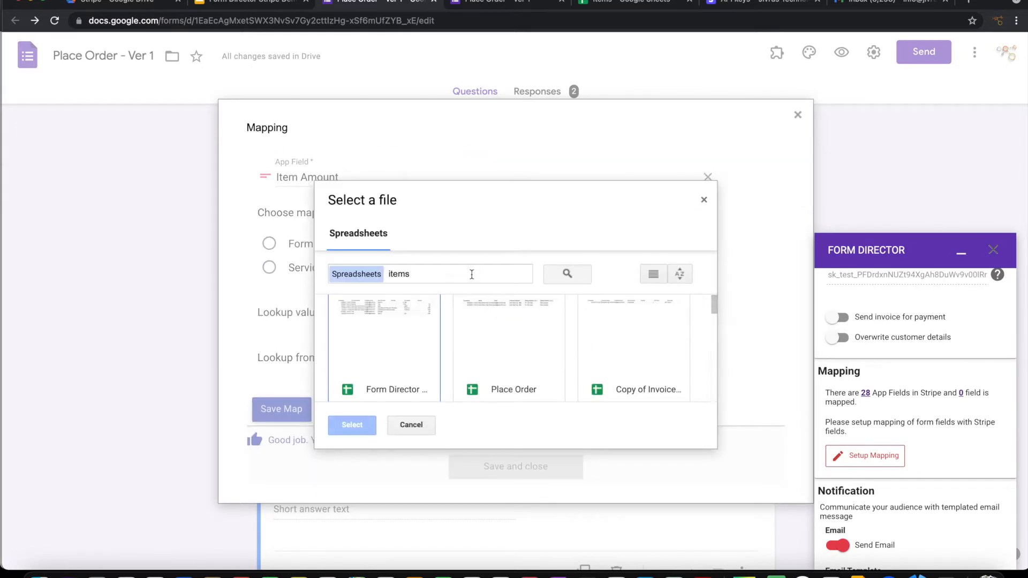
click(469, 274)
scroll(515, 353, down, 2)
key(Return)
click(391, 316)
click(359, 416)
scroll(513, 402, down, 4)
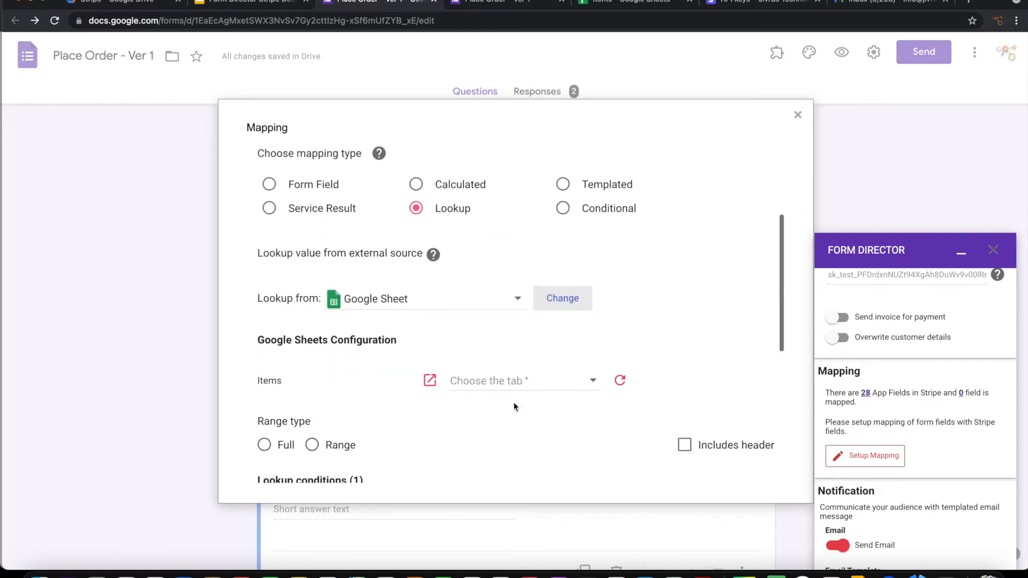
click(511, 339)
click(454, 332)
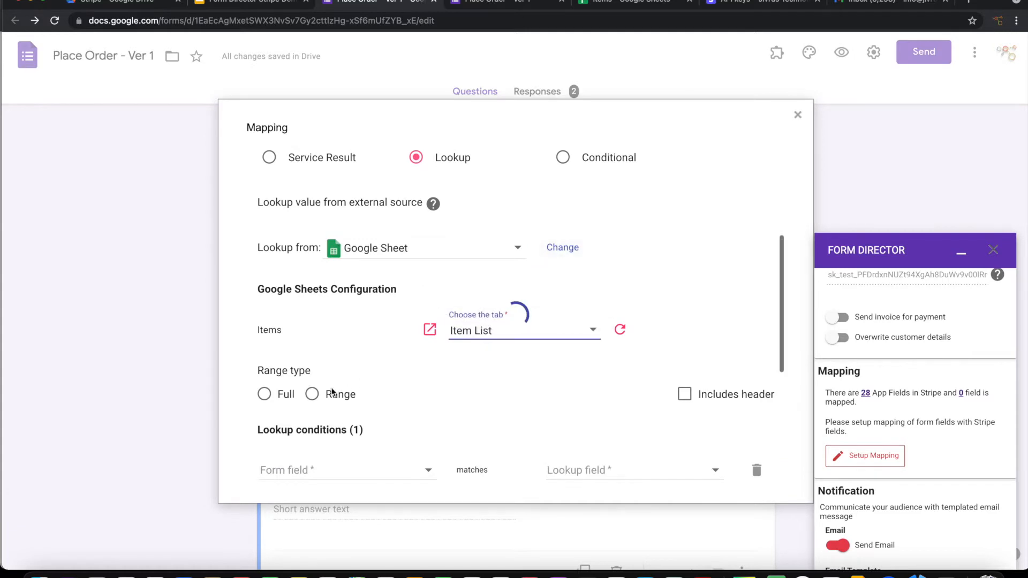
click(264, 395)
click(685, 394)
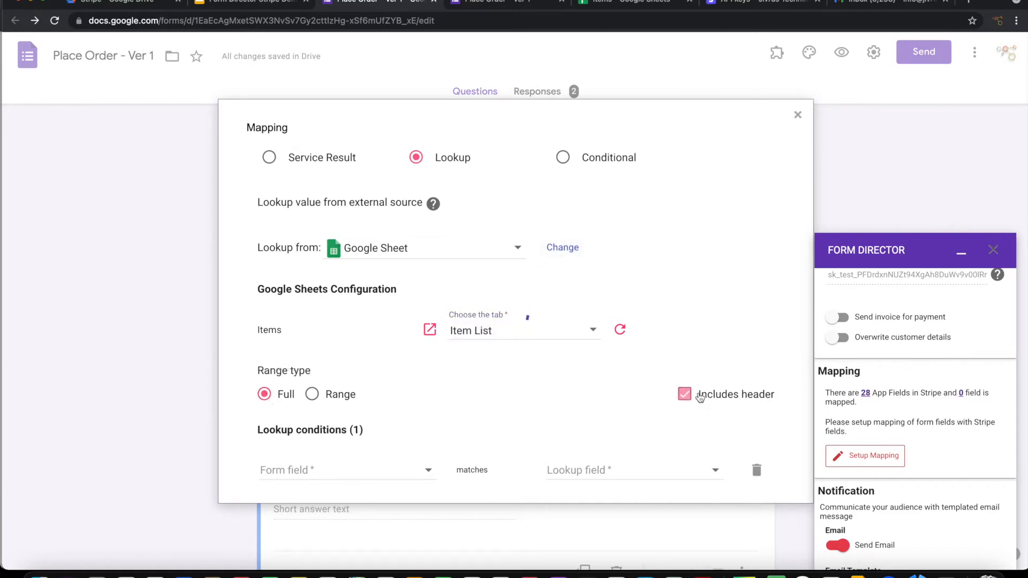
Step: Match Products Needed against Item Name, return Item Amount, and save the mapping
scroll(700, 398, down, 1)
scroll(700, 397, down, 4)
click(416, 351)
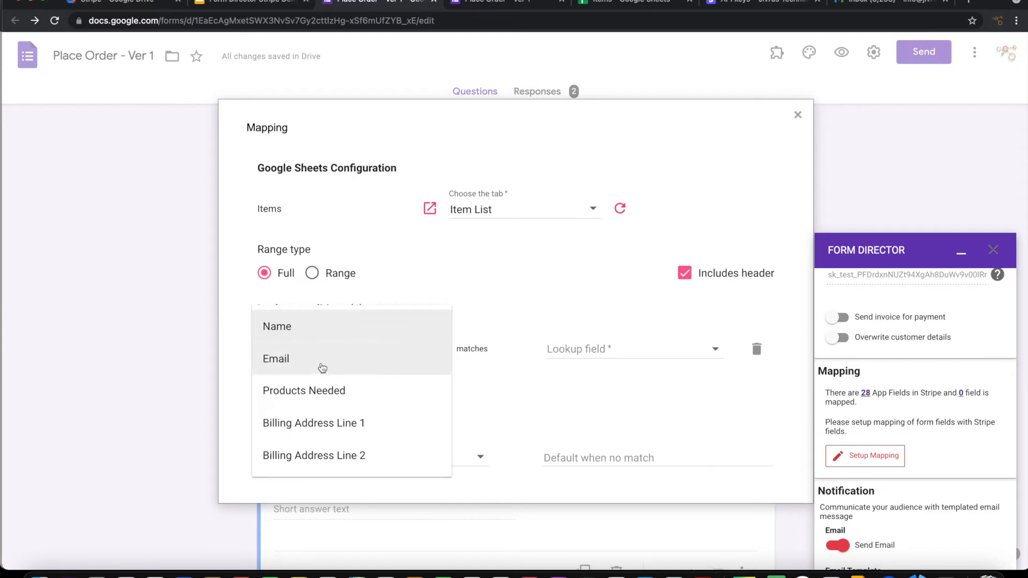
click(315, 392)
click(588, 351)
click(579, 362)
scroll(579, 364, down, 5)
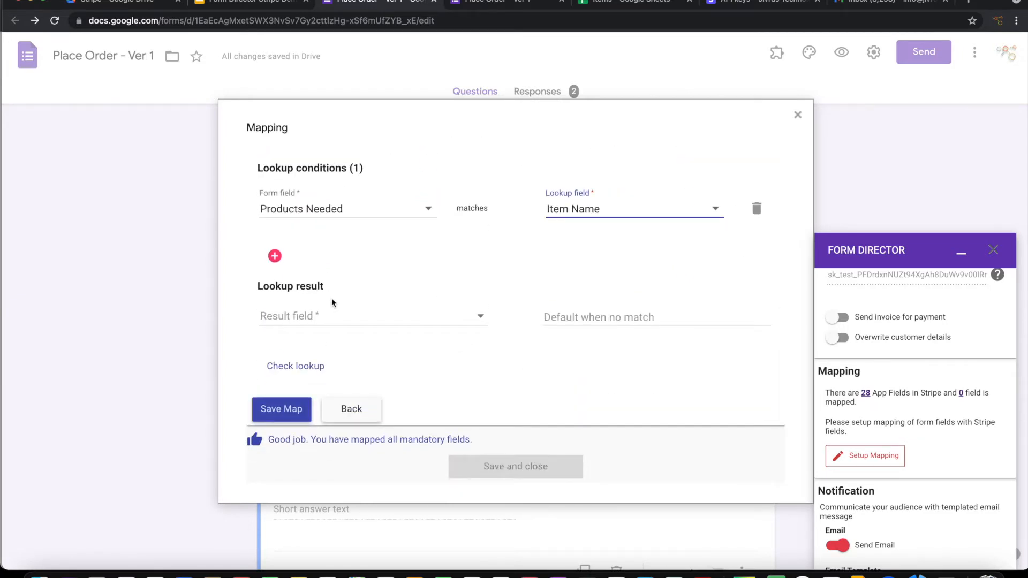
click(320, 317)
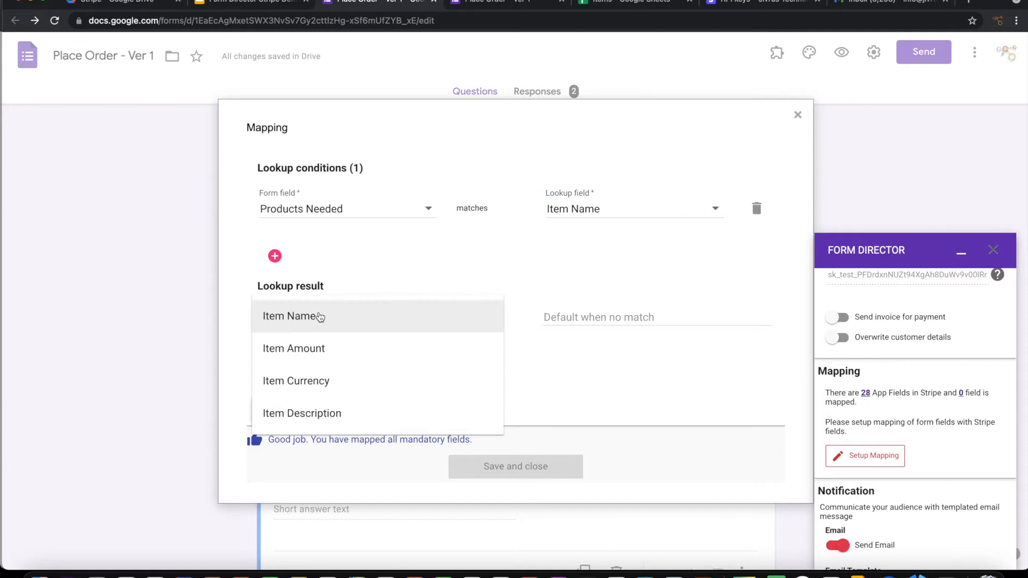
click(322, 351)
click(267, 409)
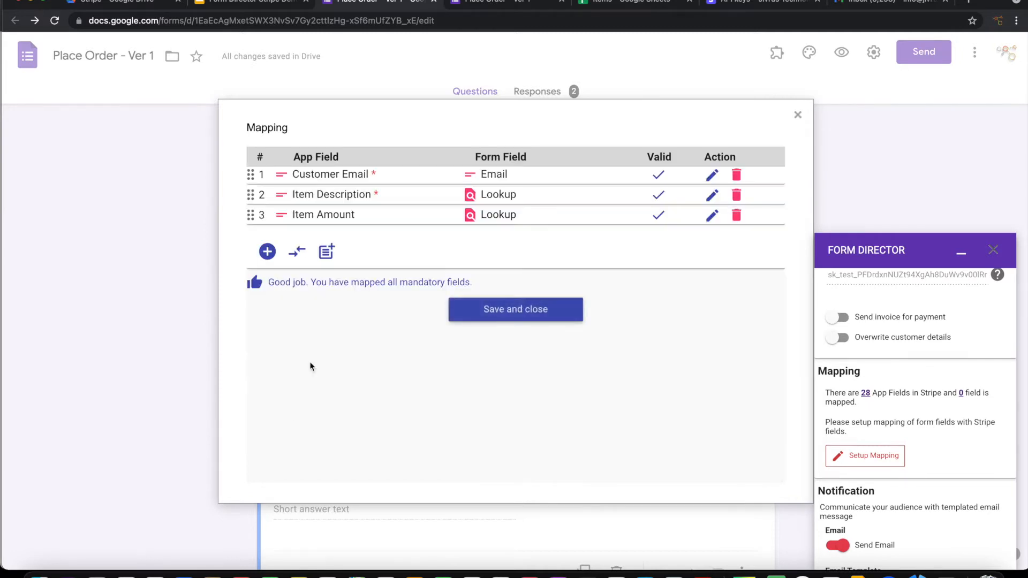
click(266, 252)
Step: Map Item Currency as a lookup from the Items sheet's Item List tab, first row as header
click(330, 303)
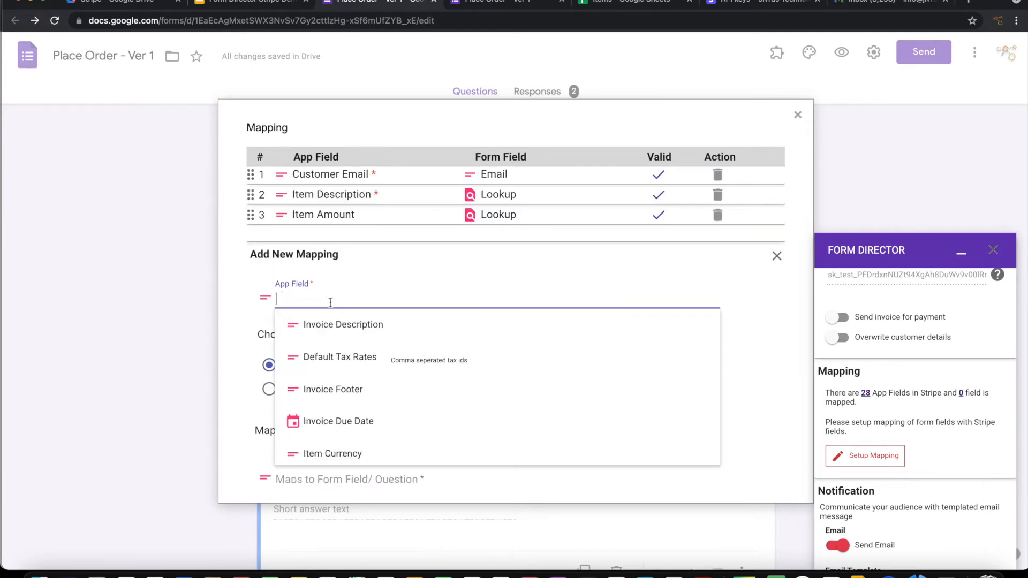
text(I)
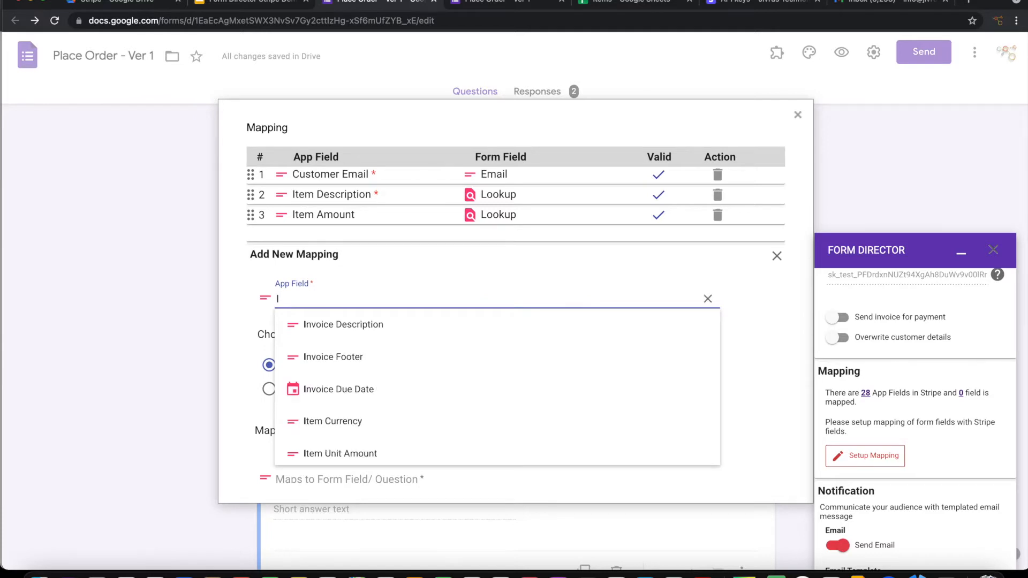
text(te)
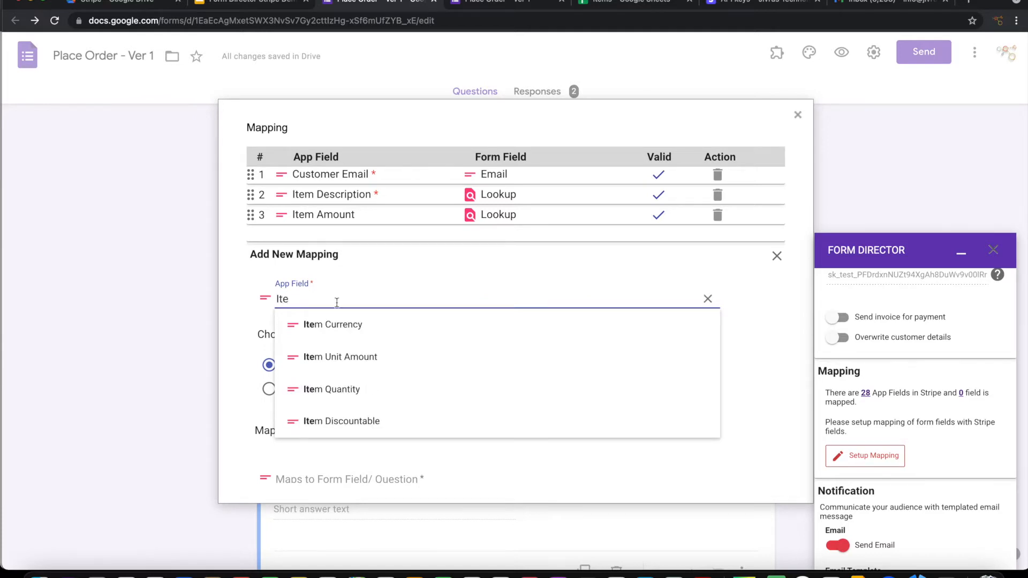
click(363, 327)
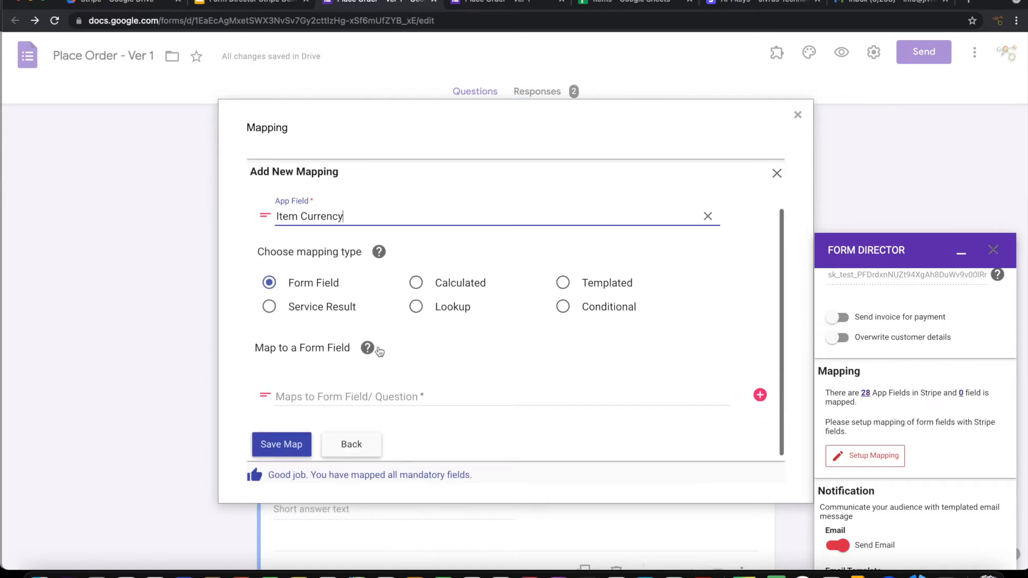
click(416, 307)
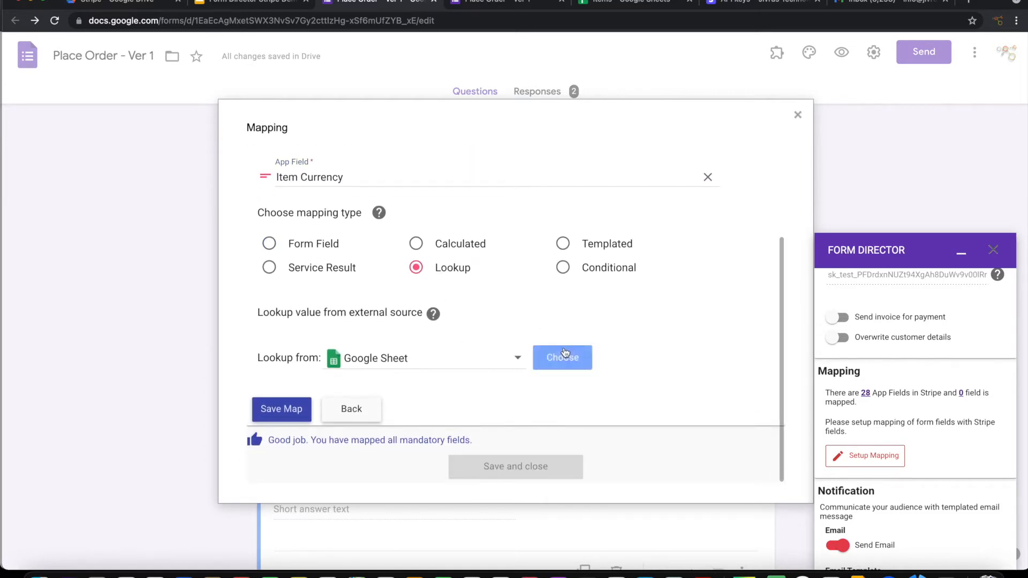
click(560, 356)
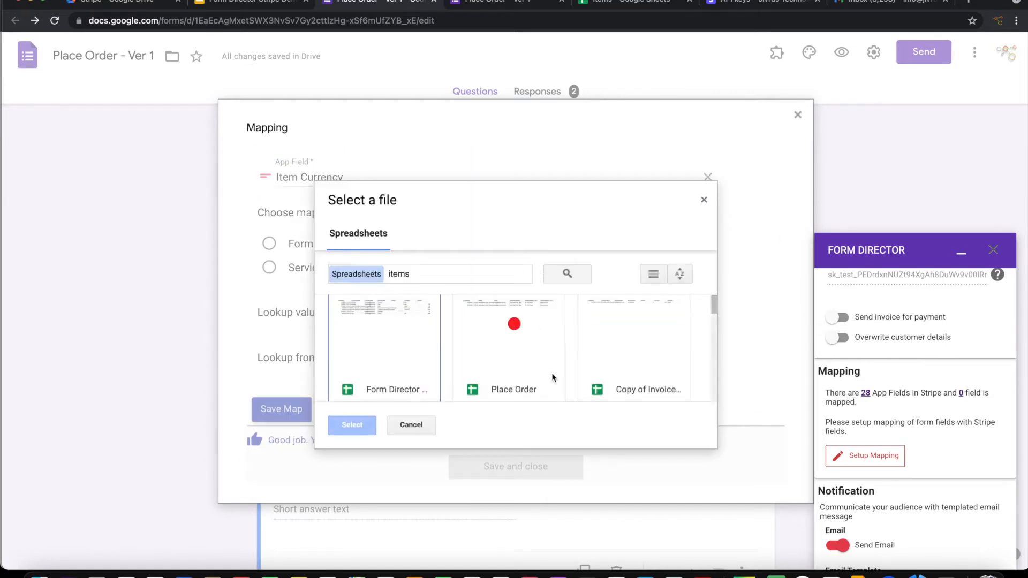
double_click(380, 343)
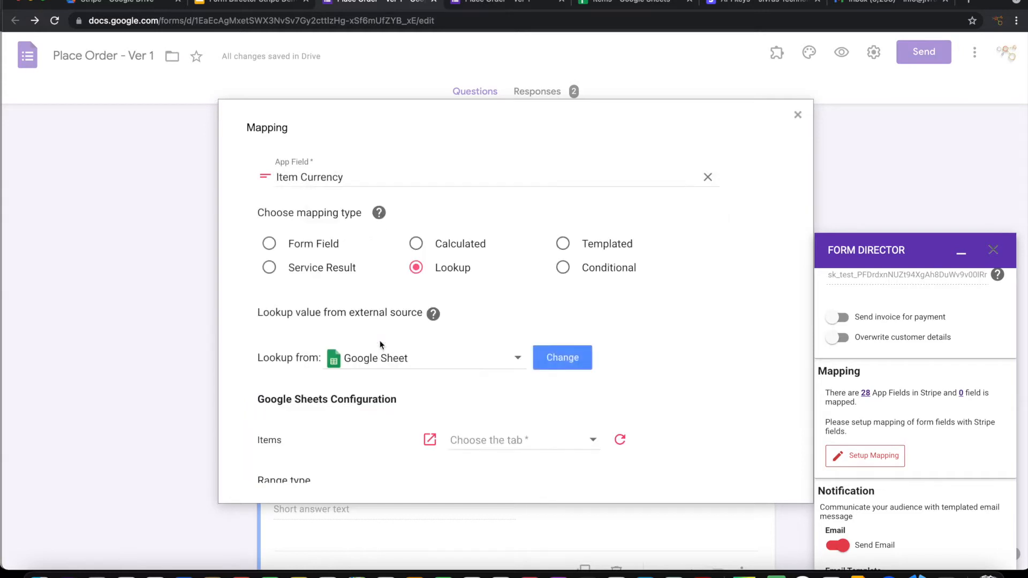
scroll(486, 417, down, 1)
scroll(487, 417, down, 2)
click(503, 330)
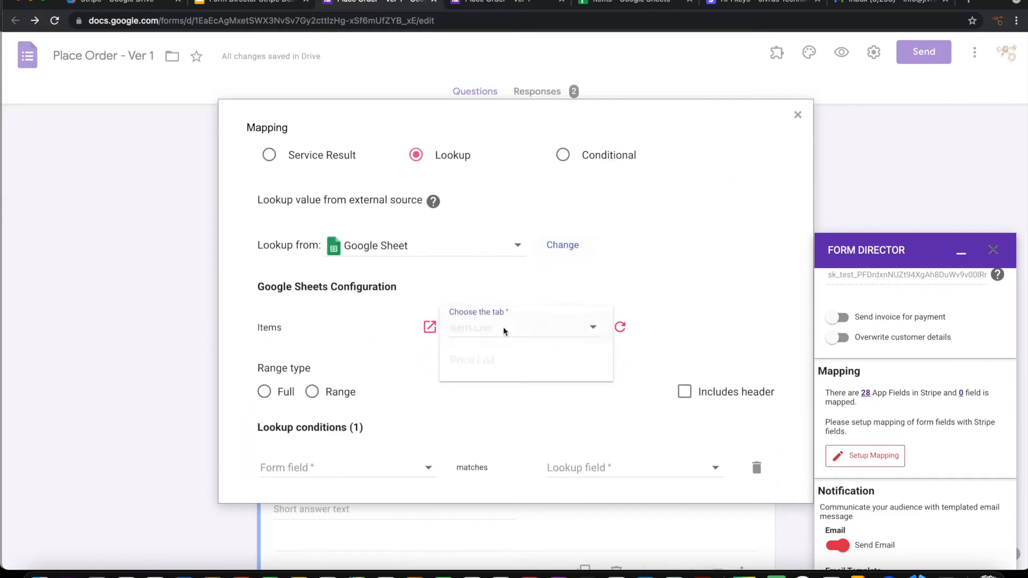
click(485, 329)
click(265, 391)
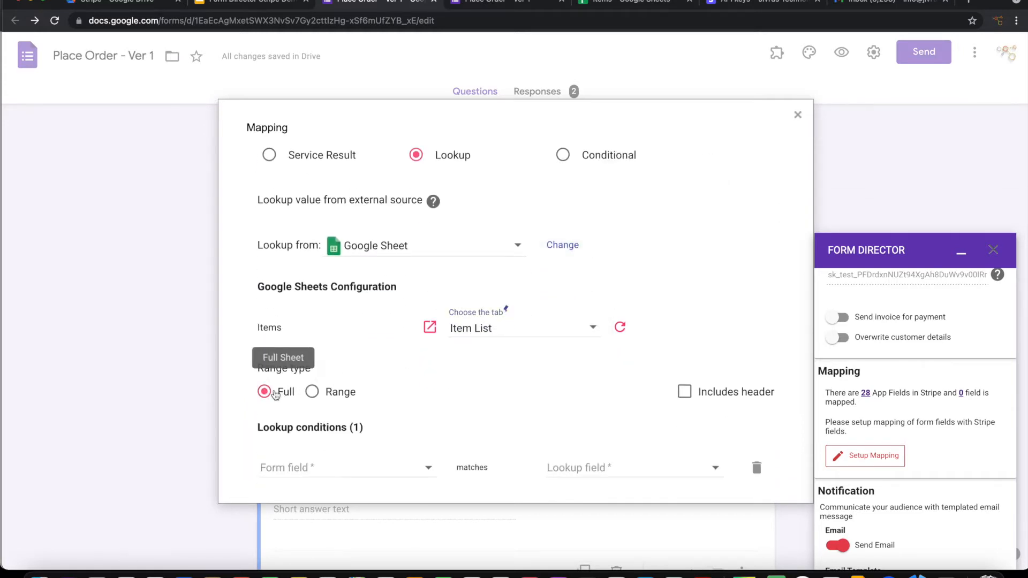
click(685, 392)
Step: Match Products Needed against Item Name, return Item Currency, and save the mapping
scroll(590, 403, down, 5)
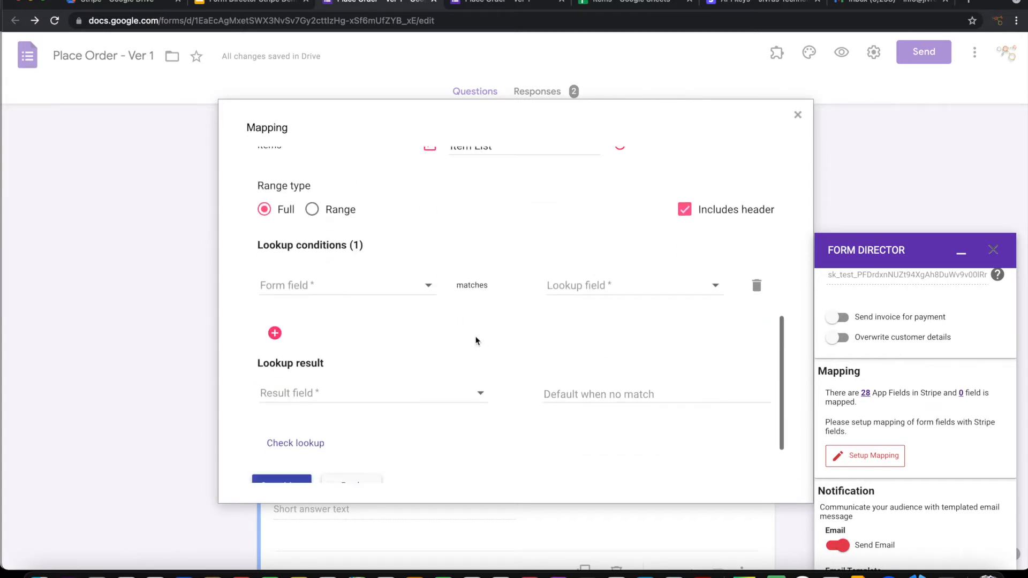
click(390, 290)
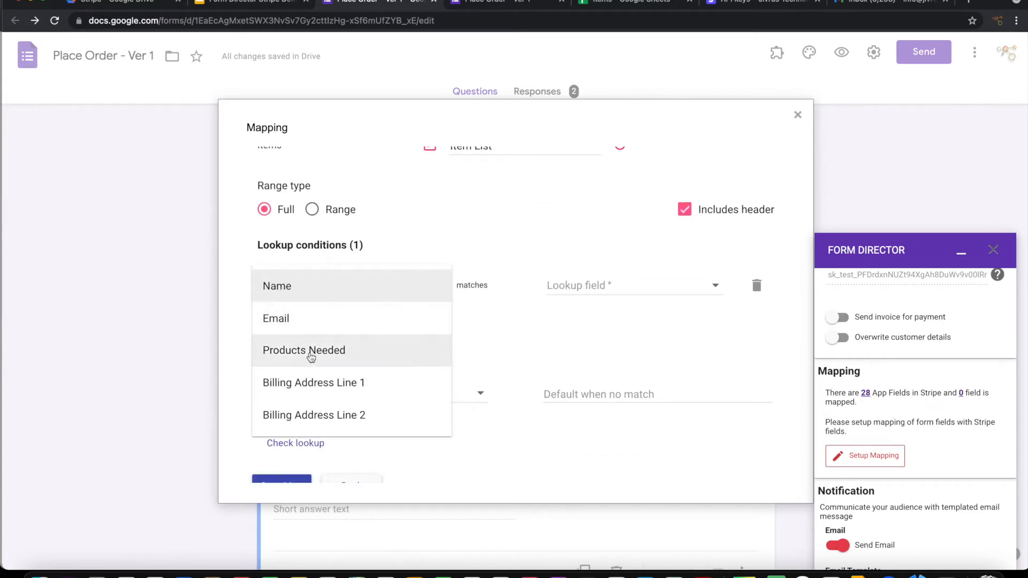
click(312, 351)
click(605, 284)
click(573, 287)
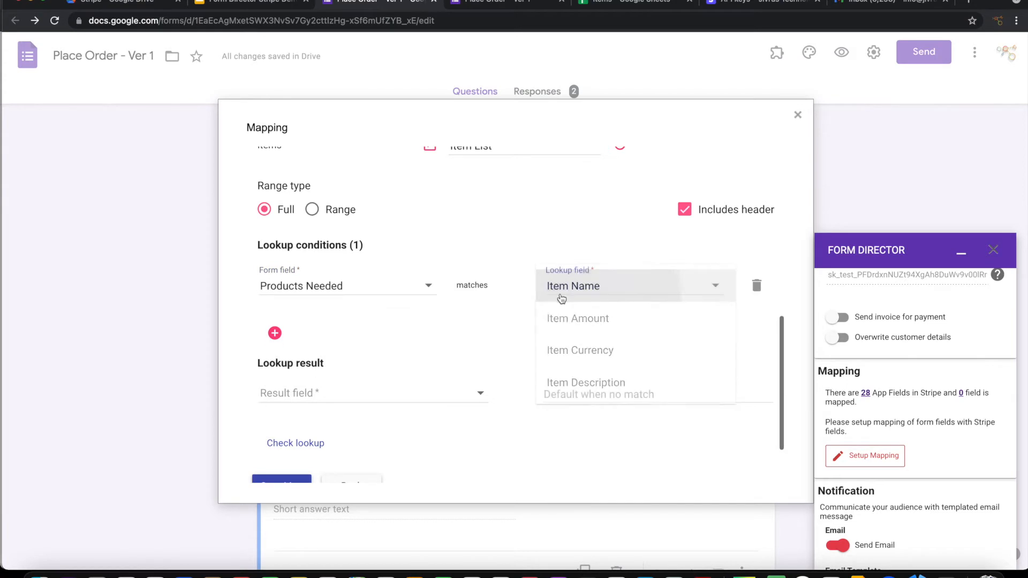
scroll(422, 323, down, 2)
click(353, 316)
click(319, 380)
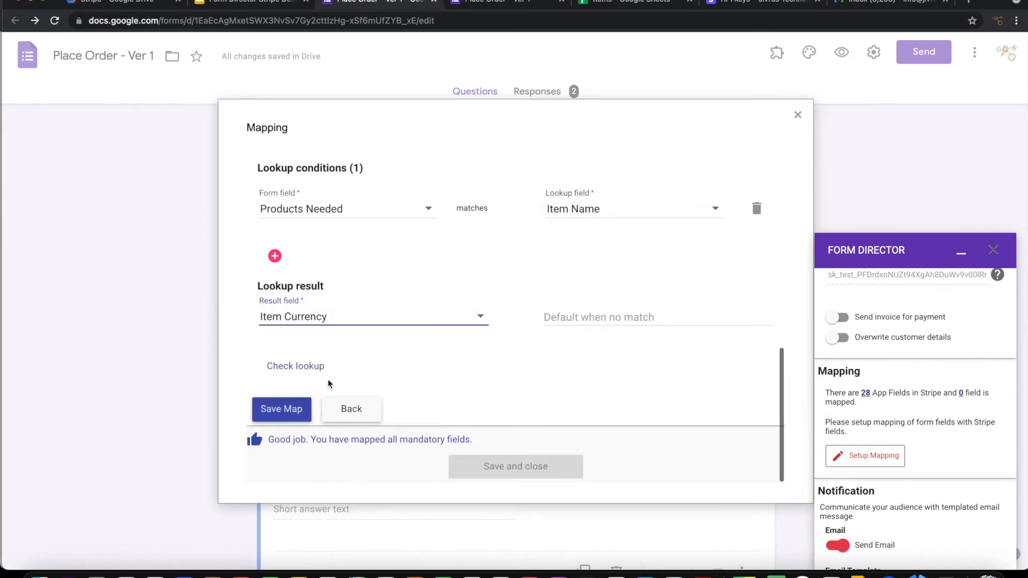
click(284, 410)
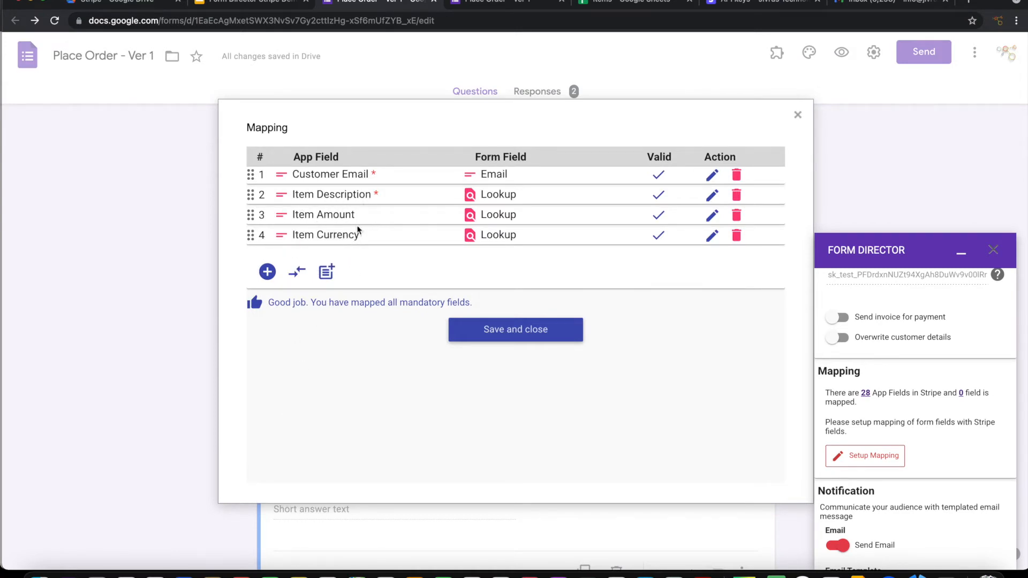
Step: Close the four-field mapping, switch off Send Email, and save the Create Invoice from order service
click(478, 335)
scroll(909, 411, down, 3)
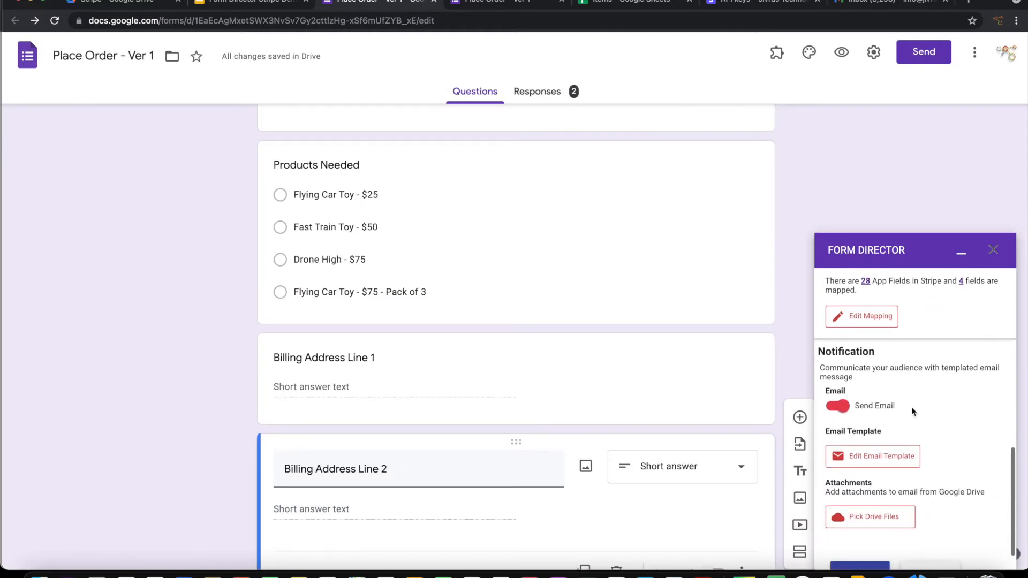
click(836, 407)
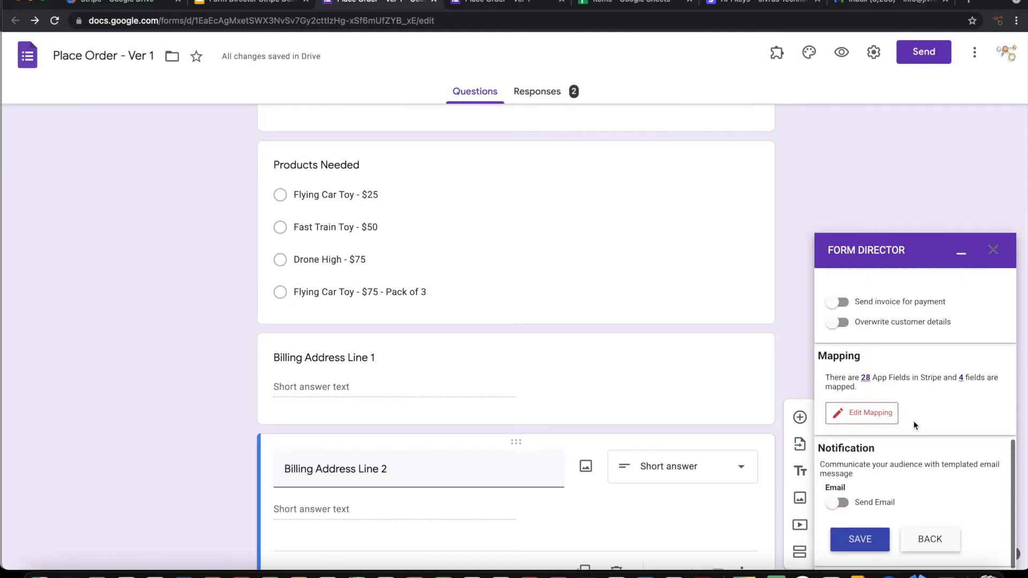
click(859, 544)
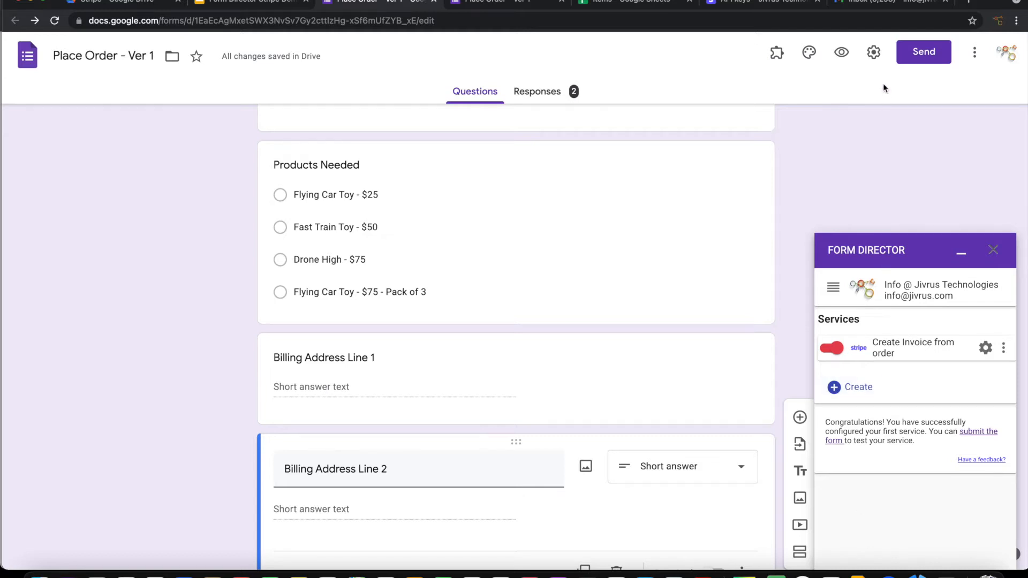
click(842, 52)
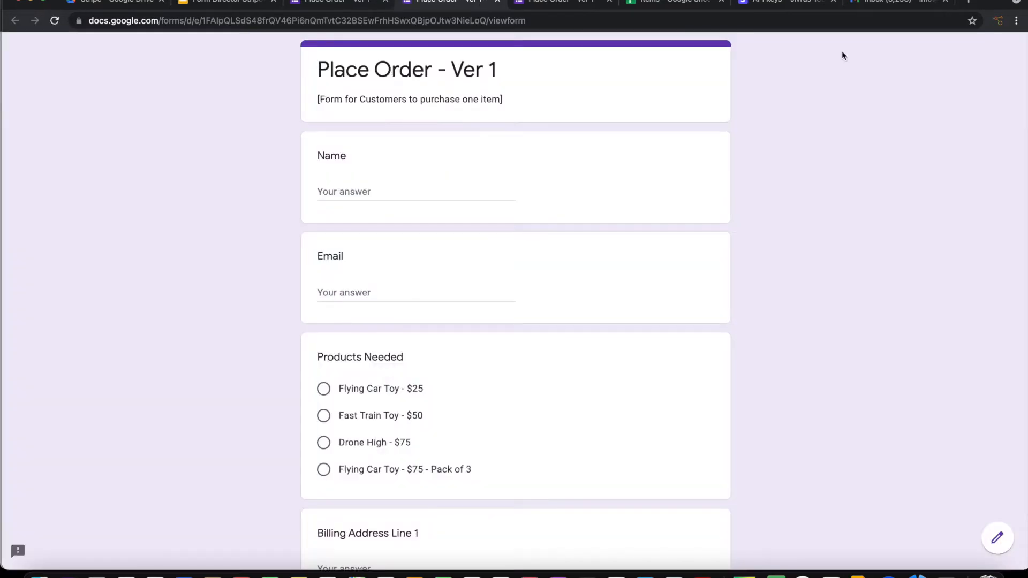
Step: Autofill the customer's name, email and billing address, and choose Fast Train Toy - $50
click(352, 191)
click(375, 231)
scroll(488, 394, down, 3)
click(325, 324)
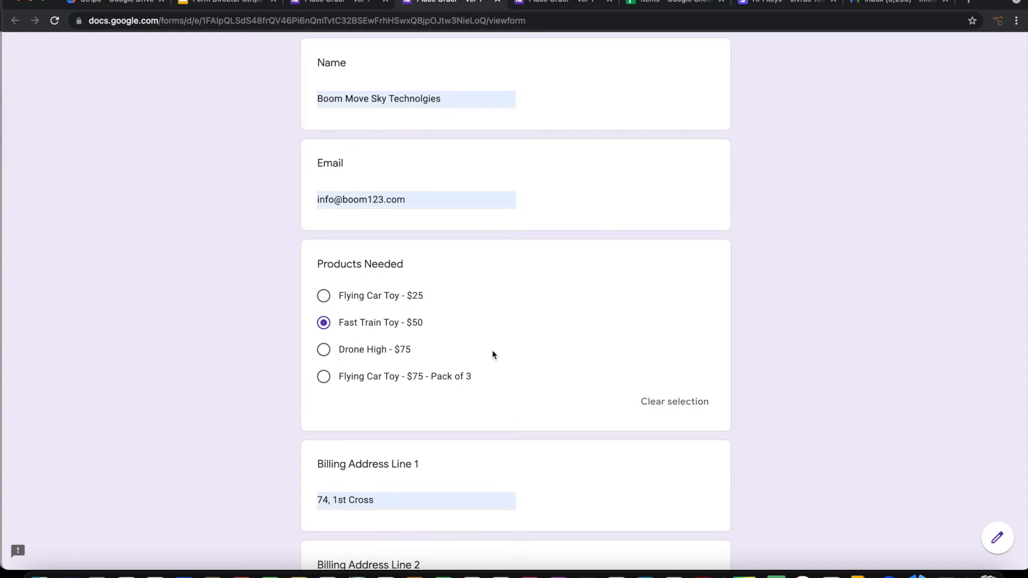
scroll(494, 353, up, 3)
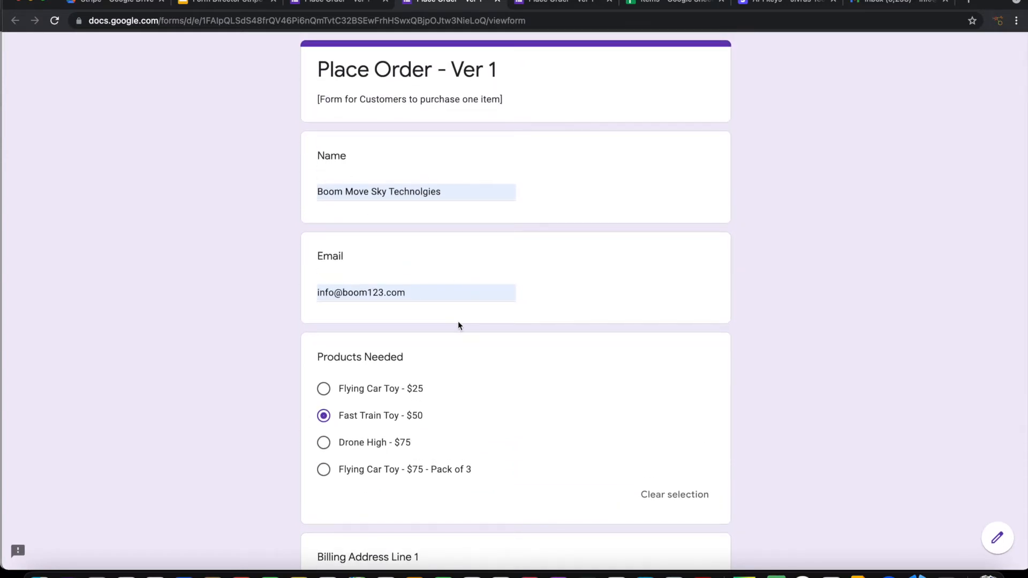
scroll(458, 322, down, 3)
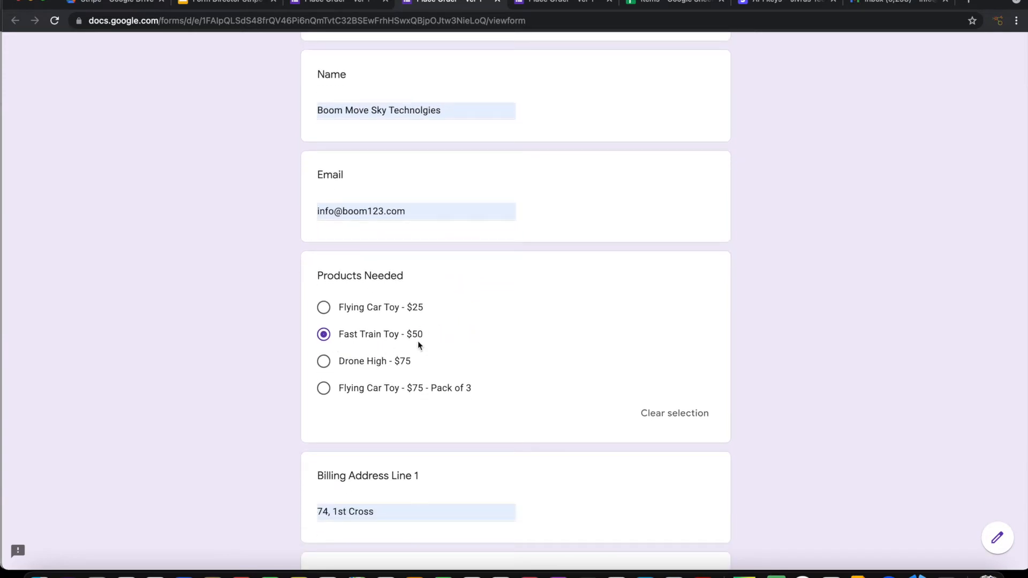
scroll(529, 409, down, 5)
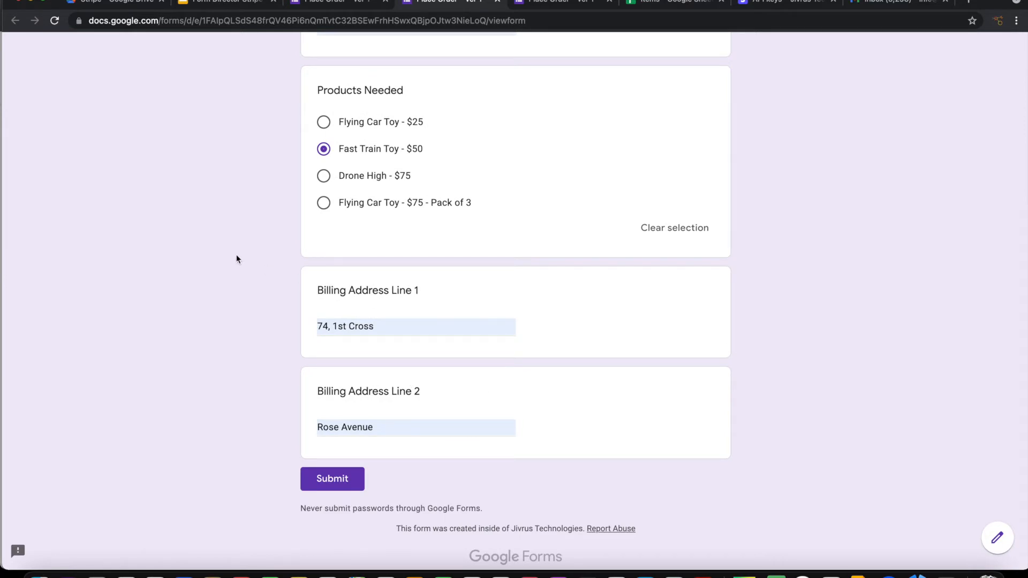
scroll(393, 255, up, 3)
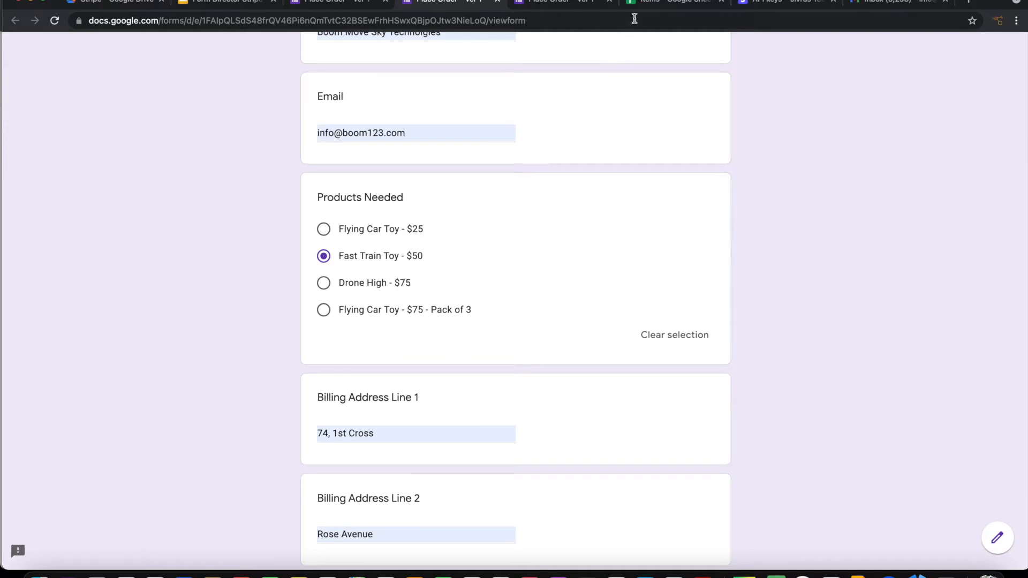
click(650, 4)
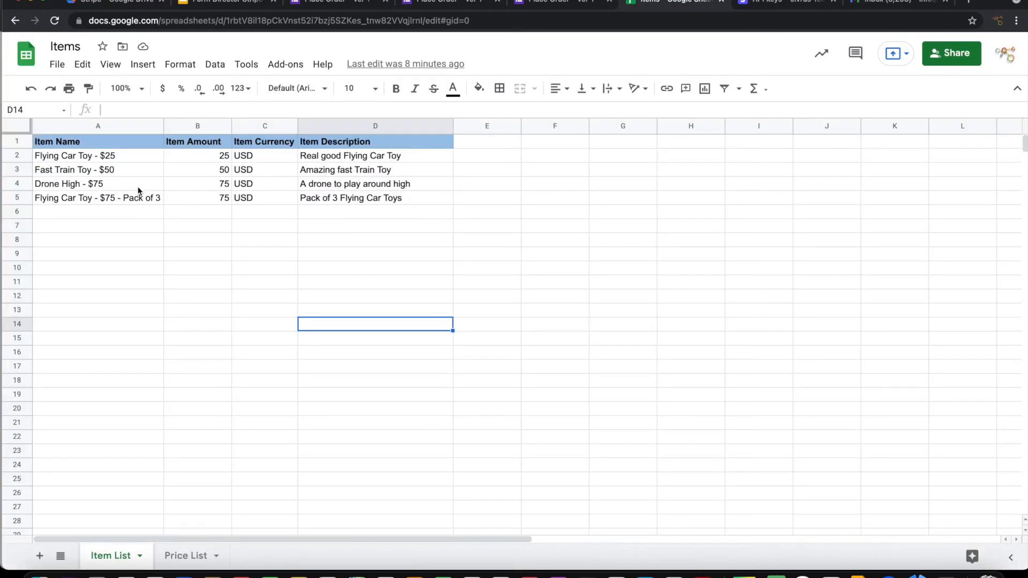
drag(209, 170, 255, 171)
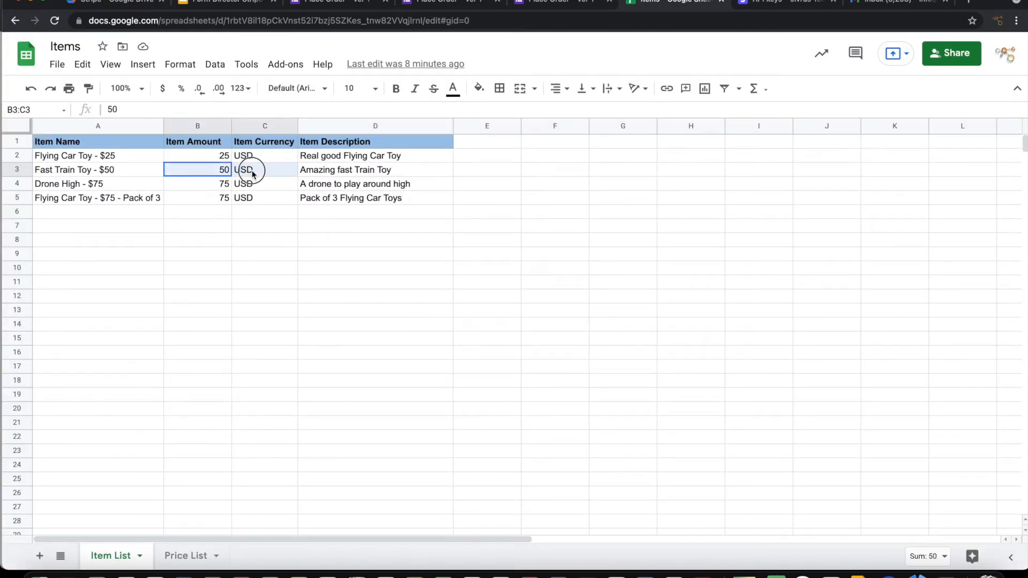
click(324, 175)
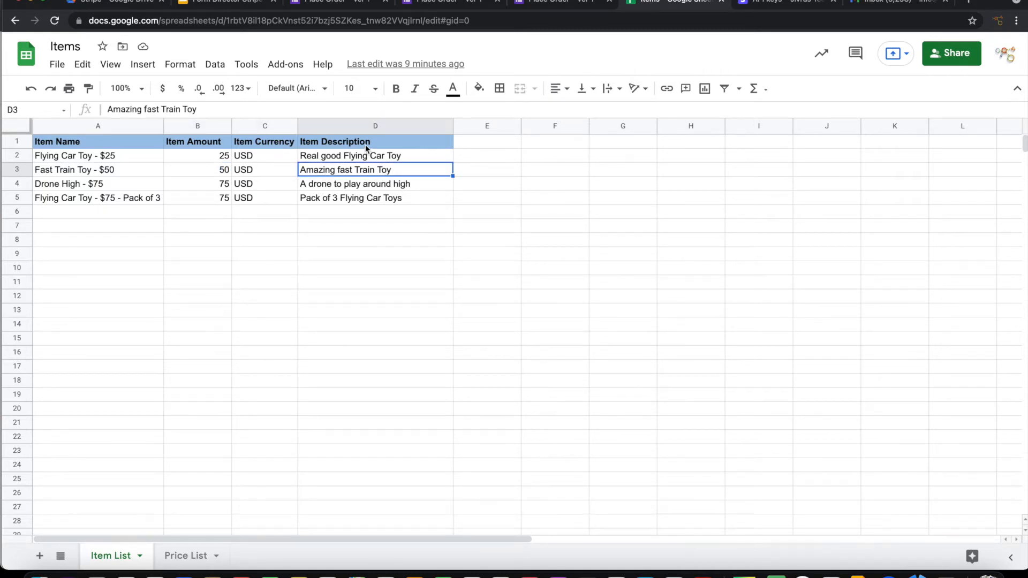
click(442, 2)
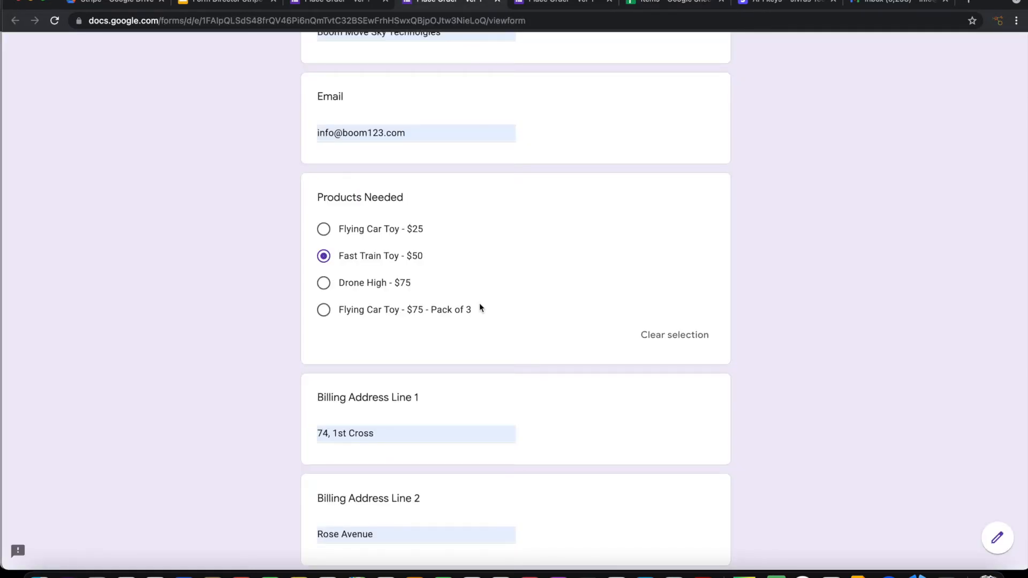
Step: Submit the Fast Train Toy test order and go to the Stripe invoices list
scroll(480, 303, down, 2)
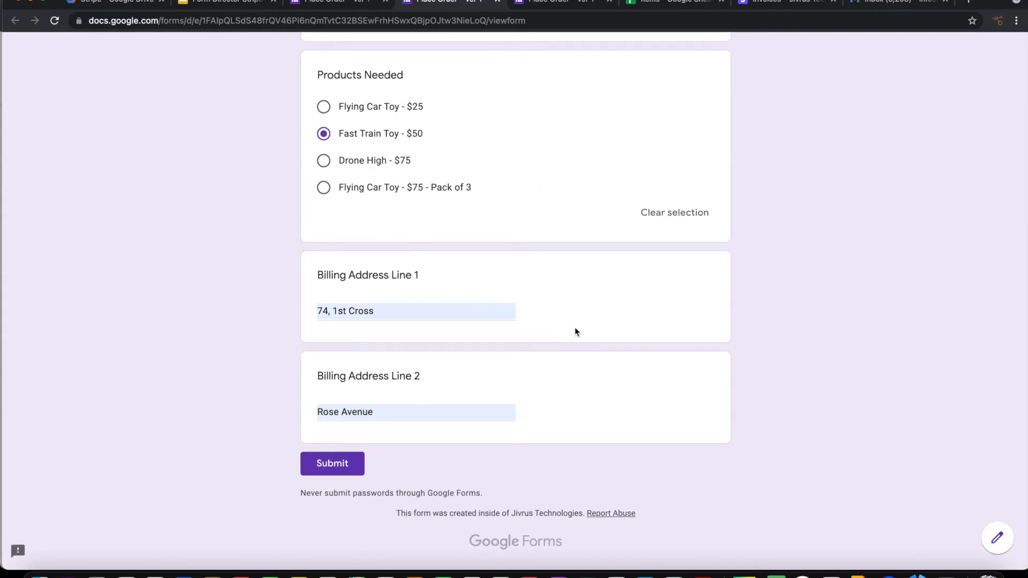
click(335, 469)
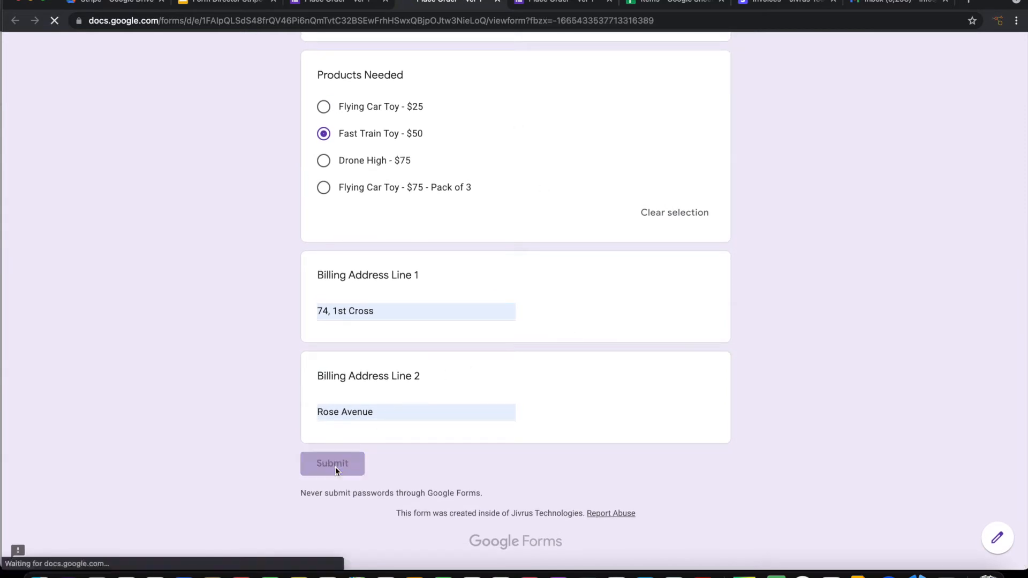
click(766, 2)
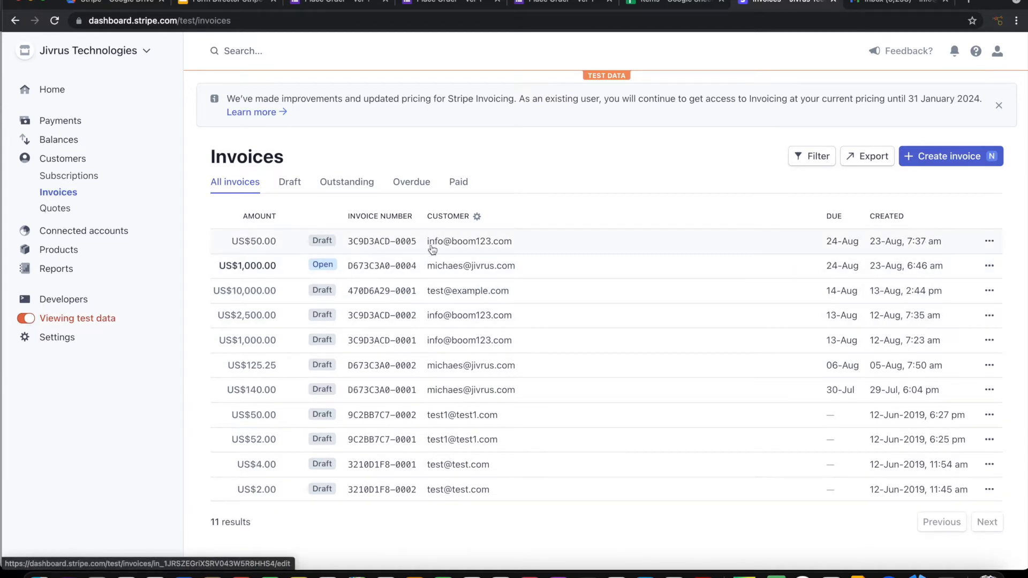
Step: Open the new US$50.00 Amazing fast Train Toy draft invoice and check it against the Items sheet
click(450, 247)
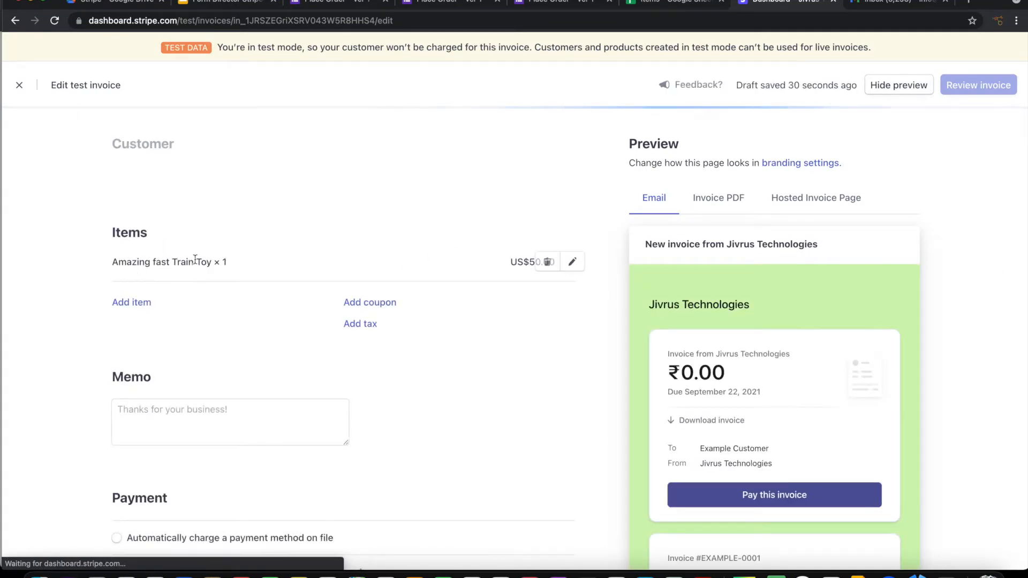
click(646, 7)
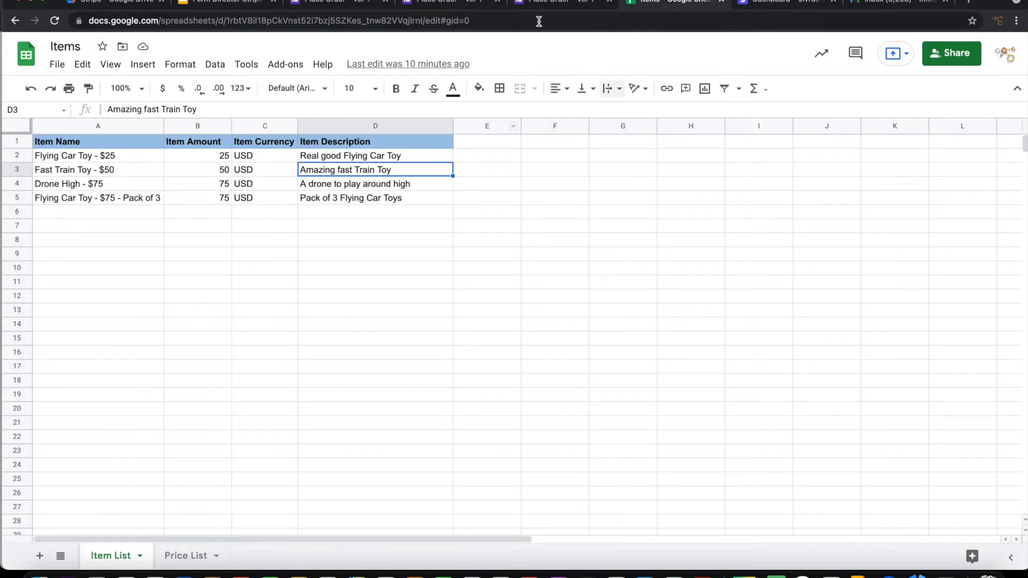
click(788, 5)
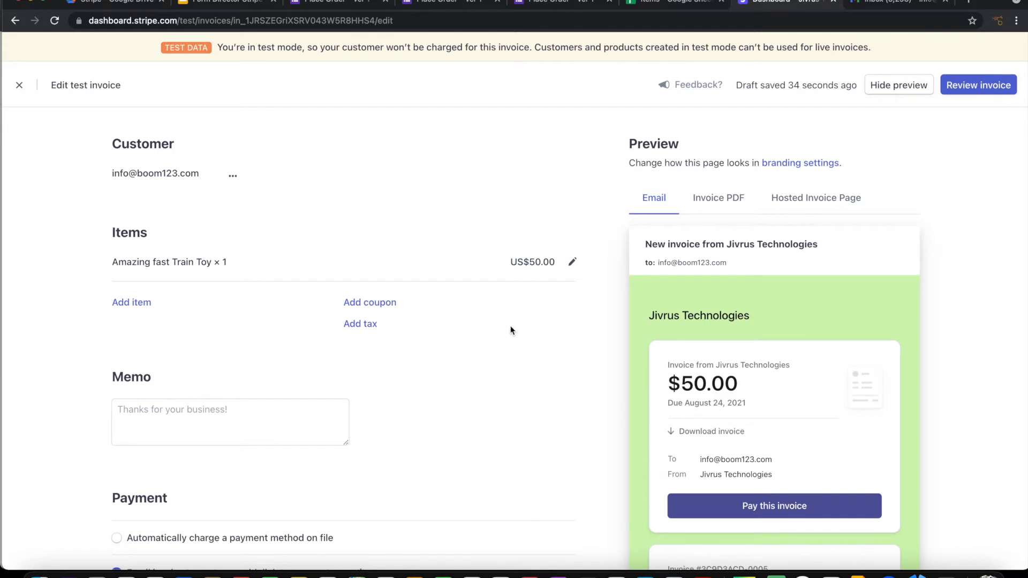
scroll(512, 328, down, 2)
scroll(555, 384, down, 1)
scroll(555, 384, up, 3)
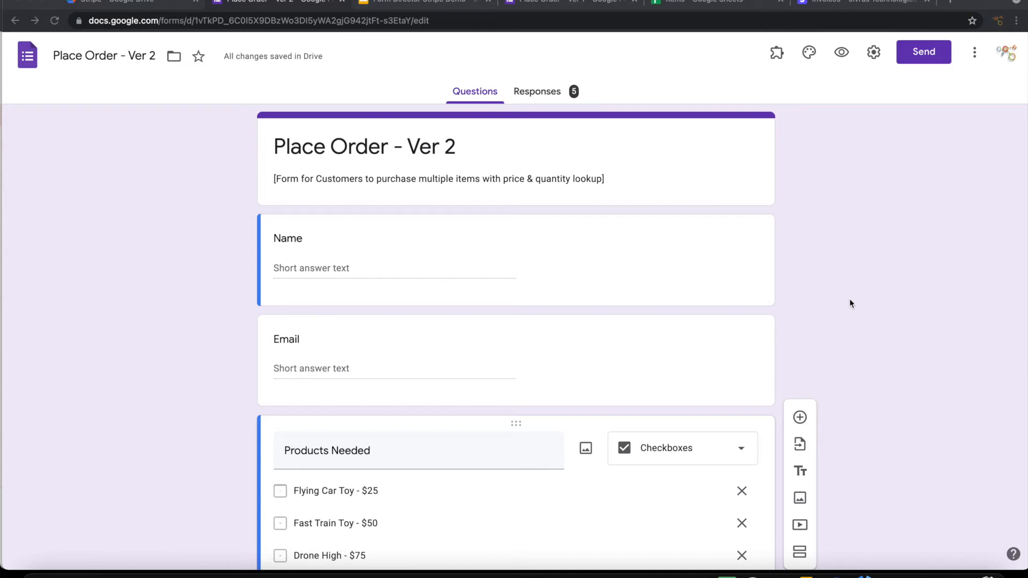
Step: Start a new Form Director Stripe service named 'Order multiple items'
scroll(850, 303, down, 3)
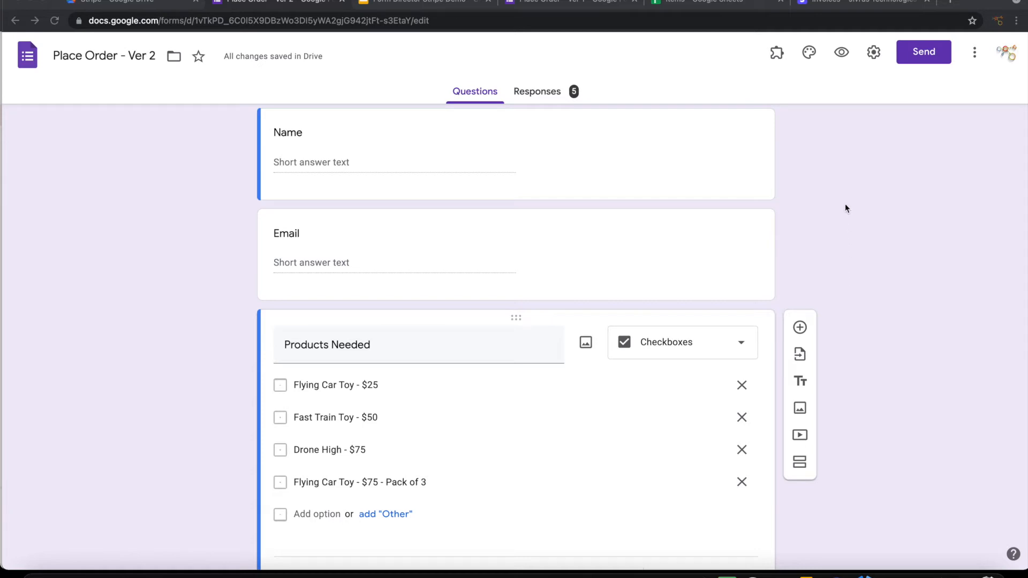
click(776, 53)
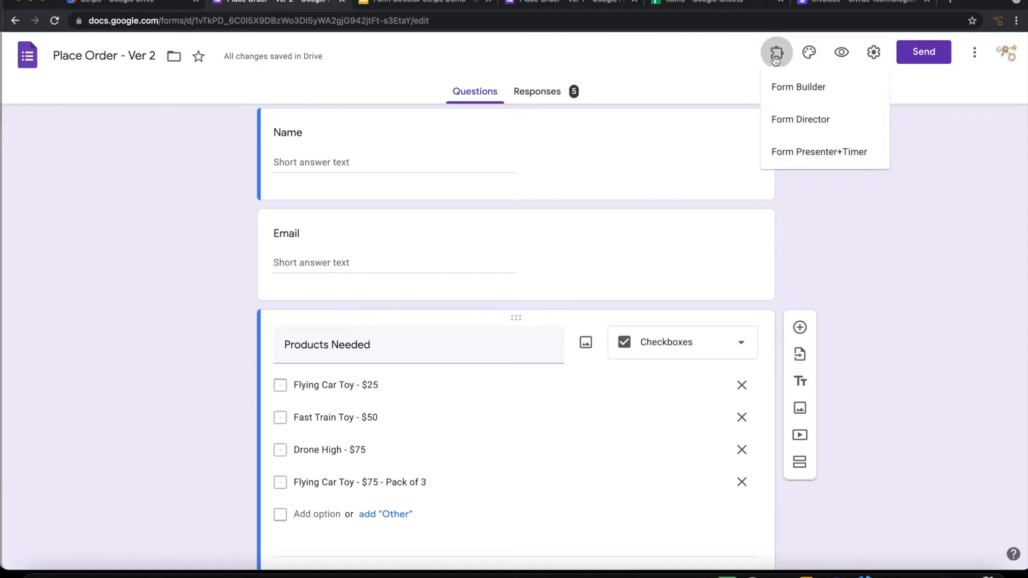
click(787, 122)
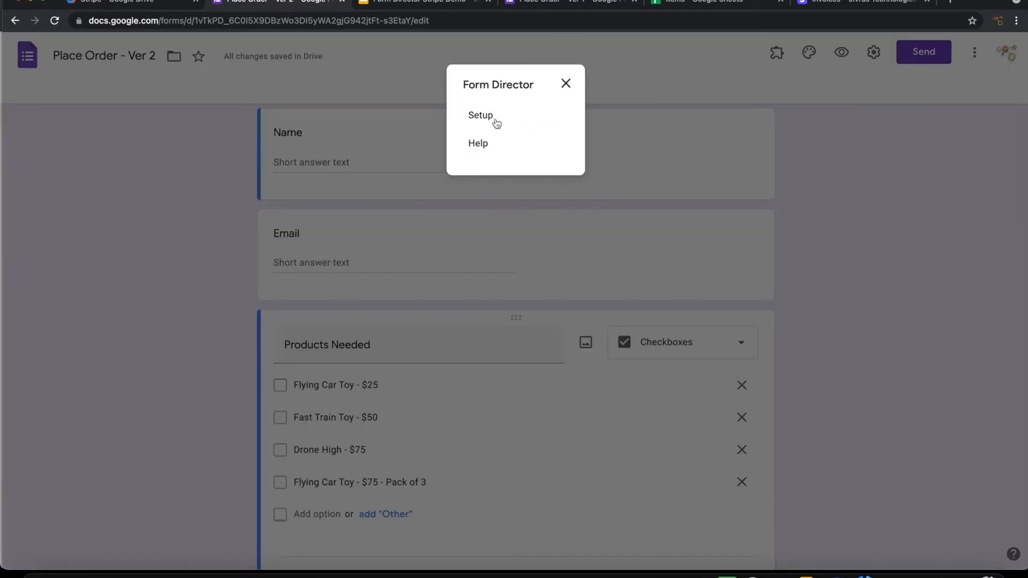
click(496, 123)
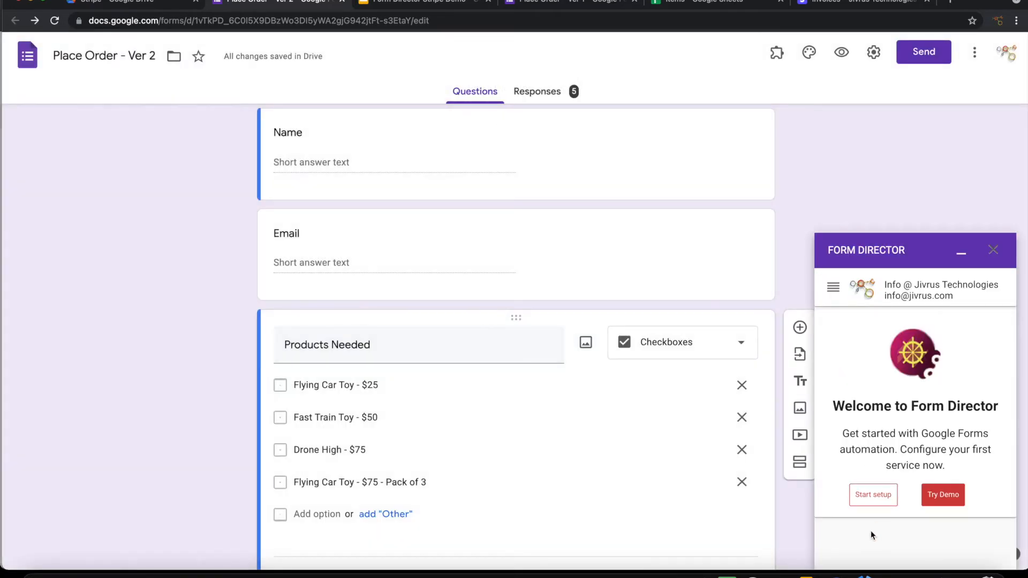
click(873, 502)
click(875, 338)
text(stri)
click(868, 394)
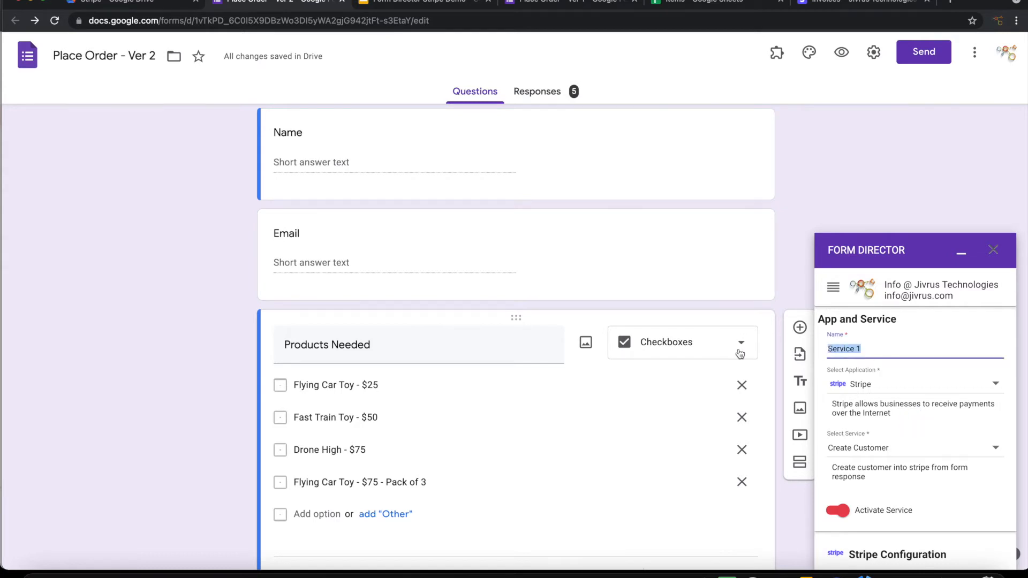
text(Order multipl)
Step: Set the service type to Create Invoice and copy the Stripe test secret key
click(880, 448)
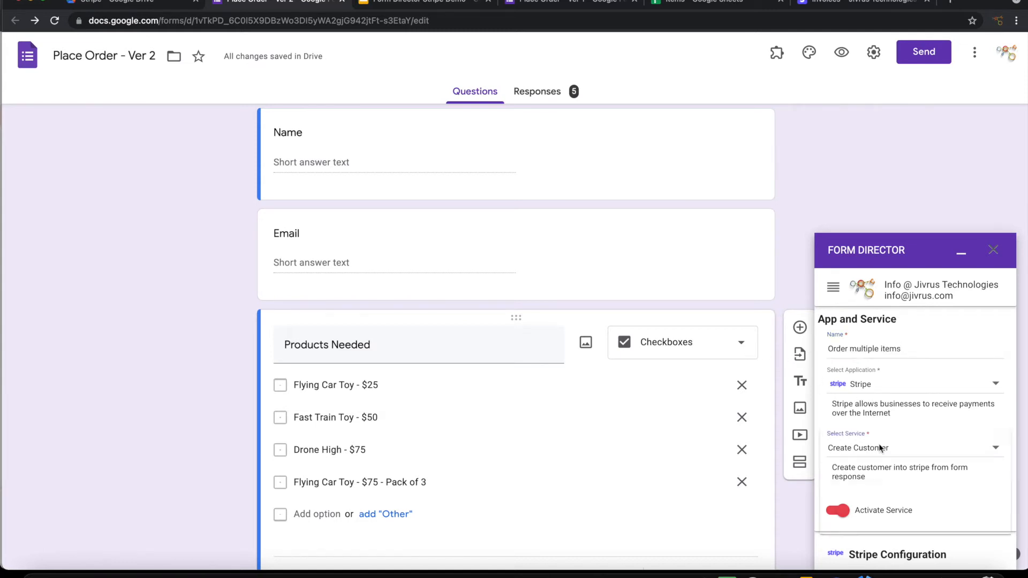
click(866, 478)
scroll(923, 482, down, 1)
scroll(924, 482, down, 2)
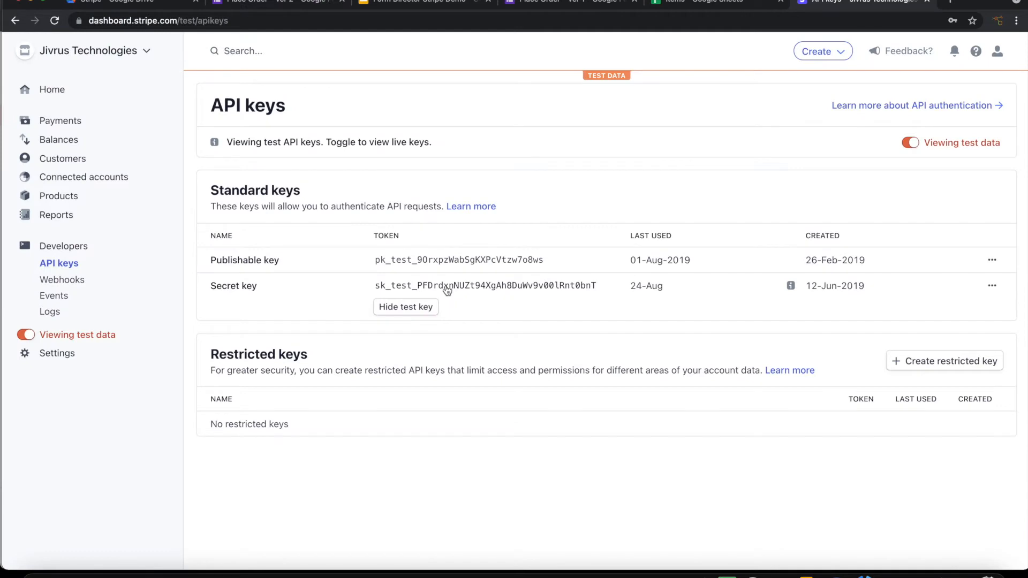
click(448, 290)
click(287, 8)
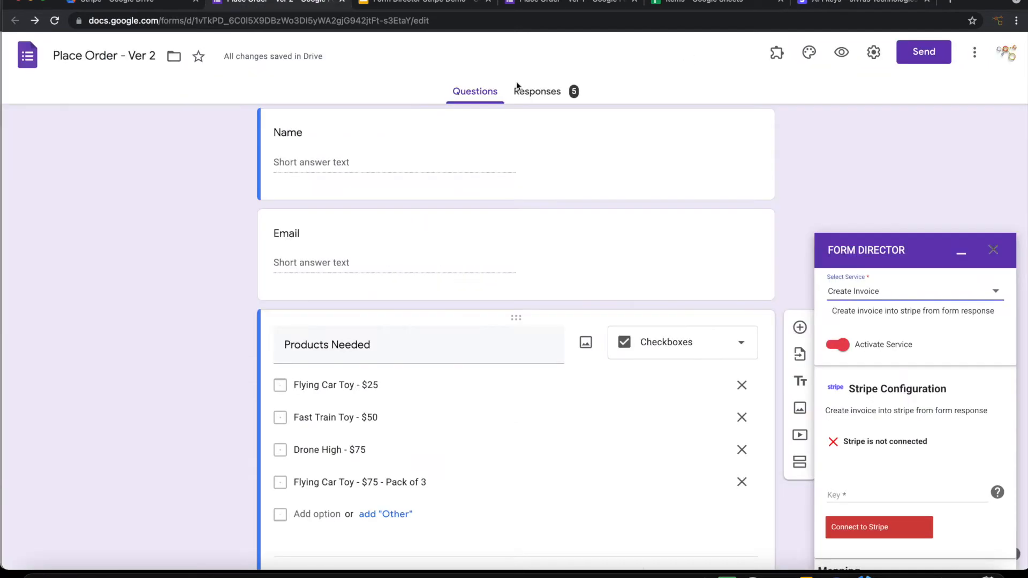
Step: Paste the Stripe secret key to connect the service, then open the field Mapping dialog
click(872, 494)
key(super+v)
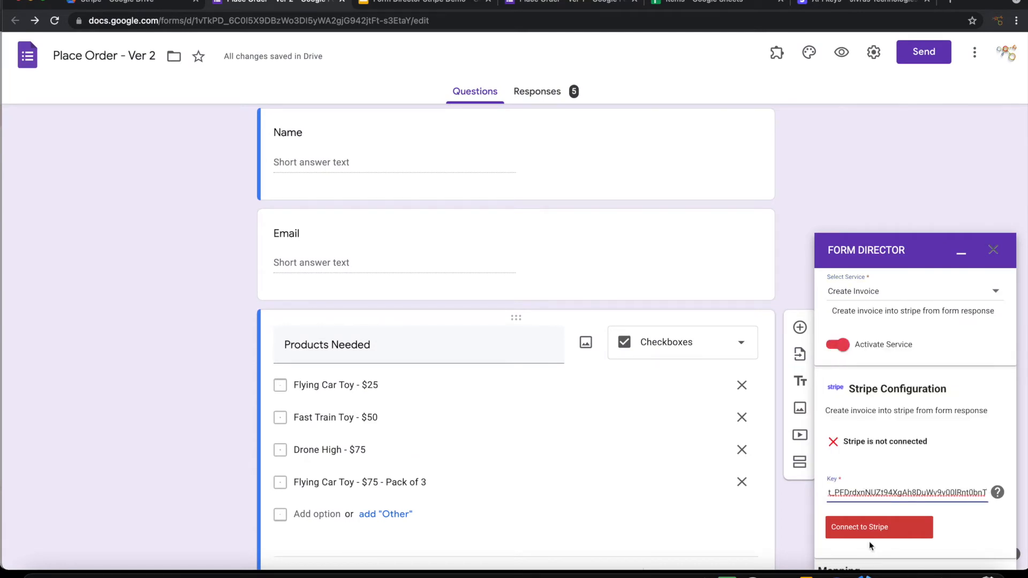
click(872, 528)
scroll(871, 514, down, 5)
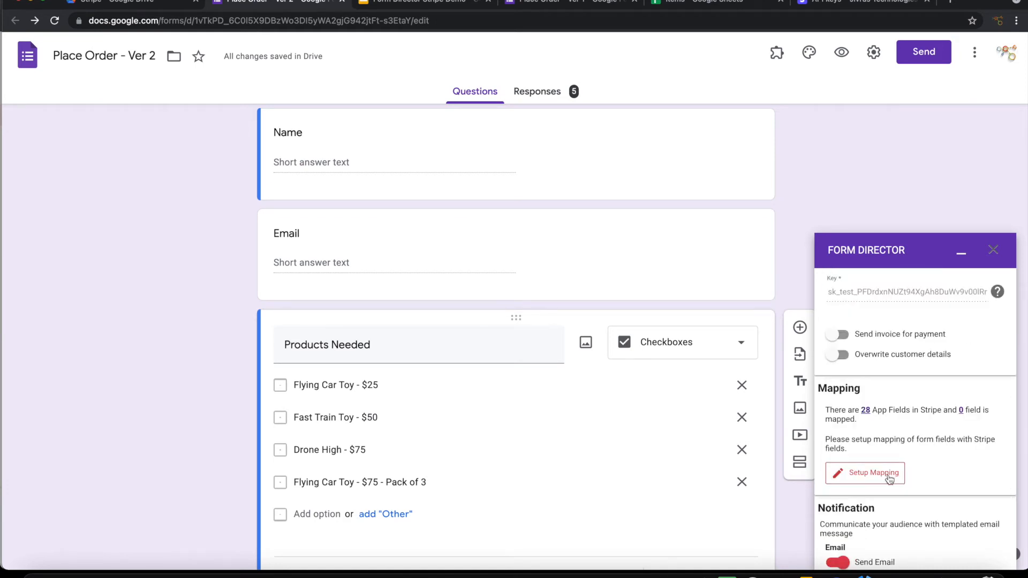
click(889, 479)
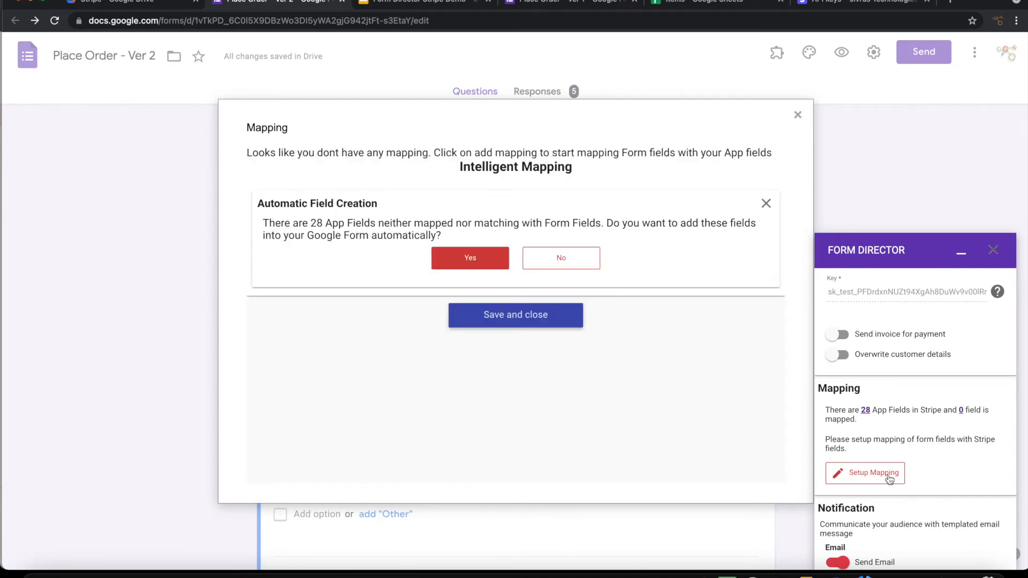
Step: Decline automatic field creation, map Customer Email to the Email question and save it
click(562, 257)
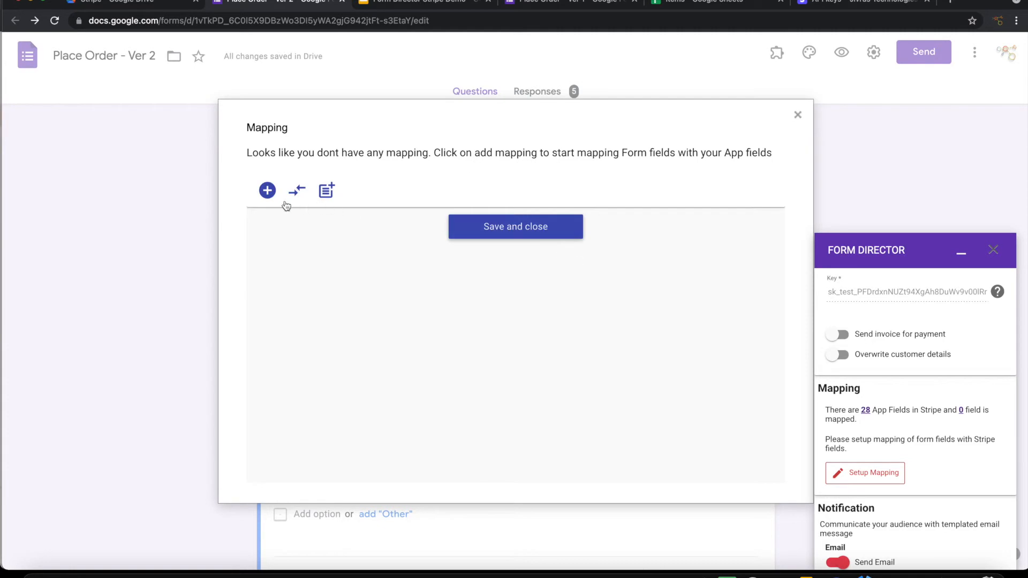
click(267, 191)
click(315, 238)
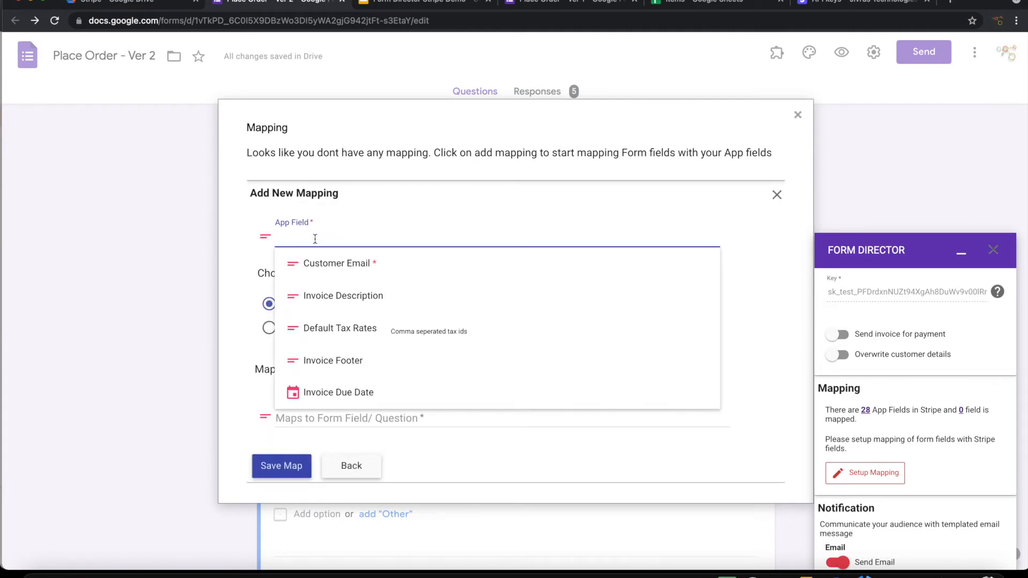
click(325, 265)
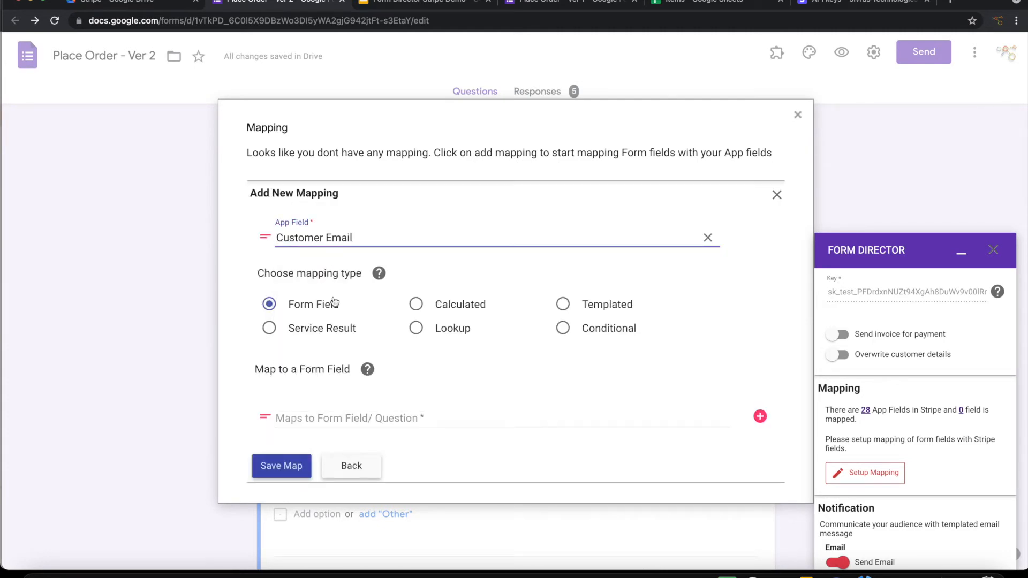
click(315, 415)
text(Ema)
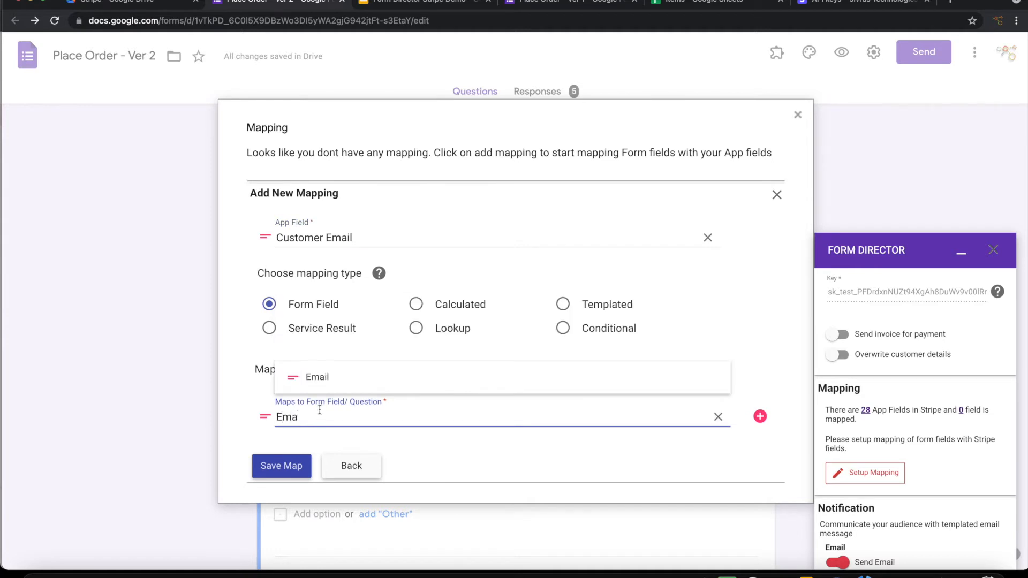
click(326, 390)
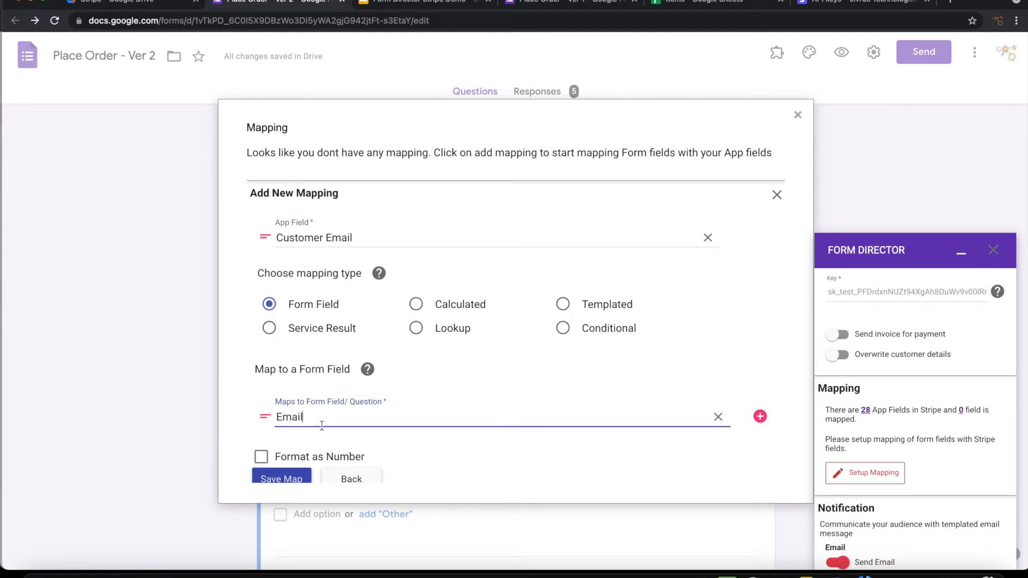
click(292, 480)
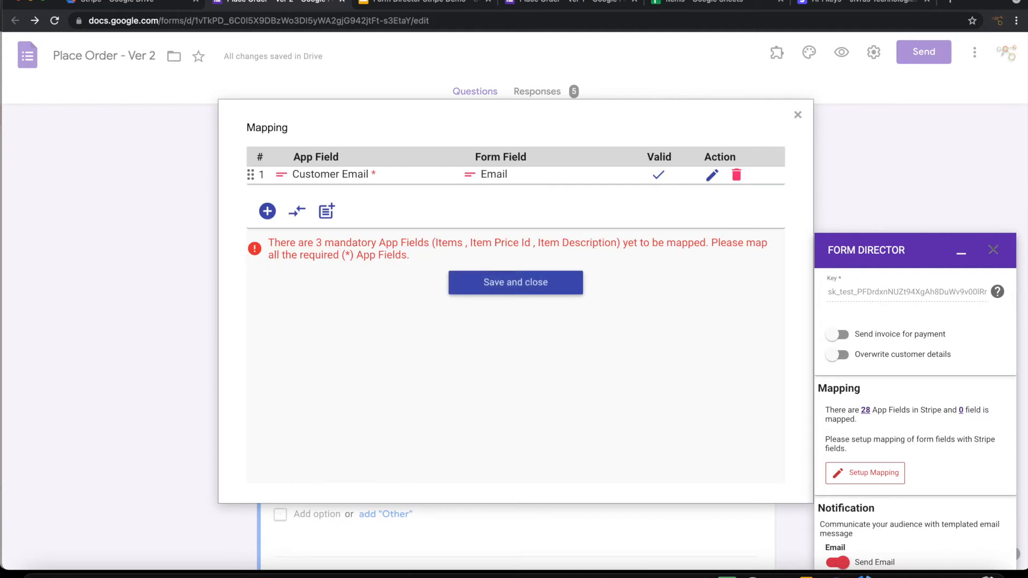
click(679, 6)
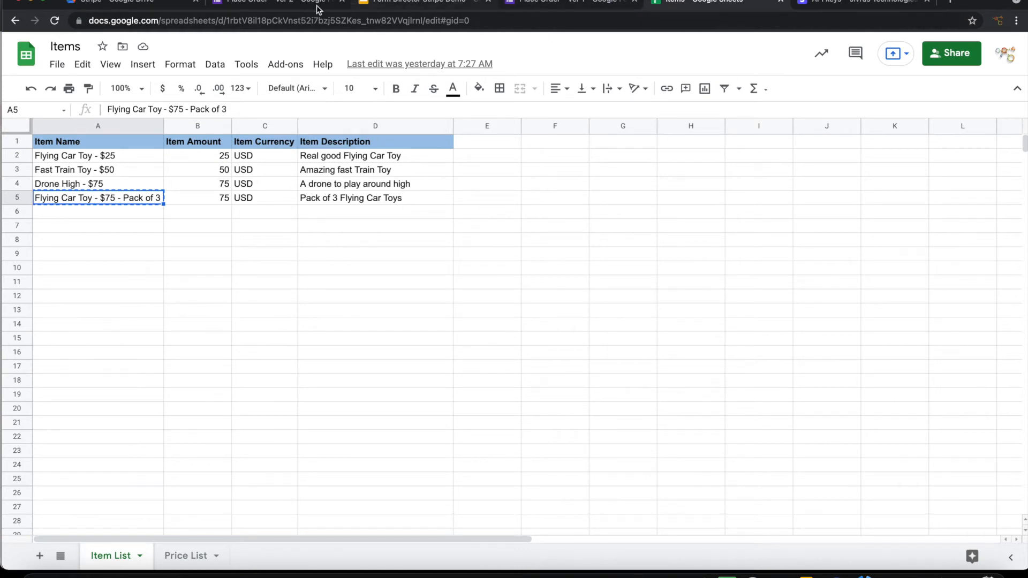
Step: Add an Items field mapping that looks up values from the Items Google Sheet
click(279, 6)
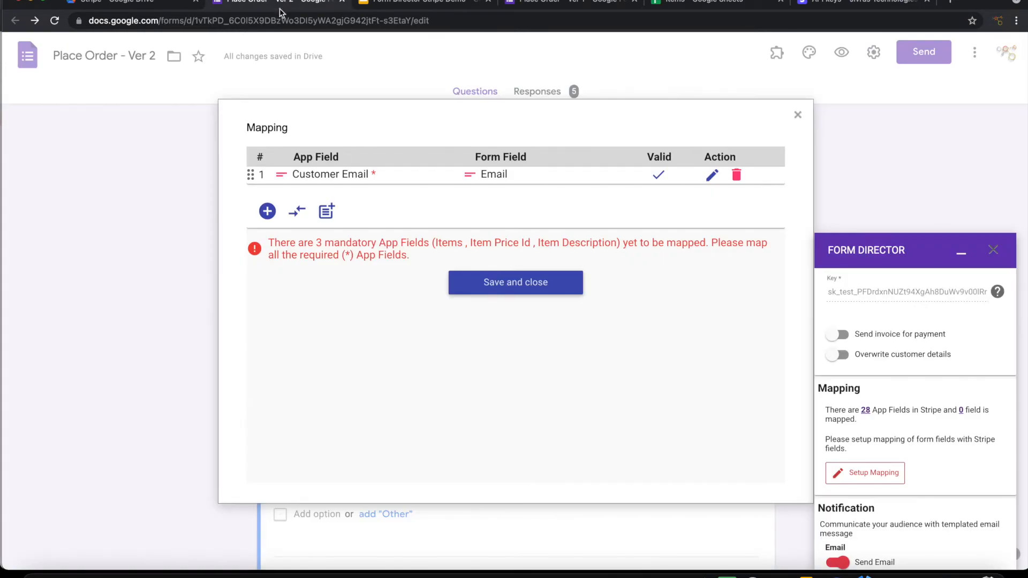
click(268, 211)
click(327, 262)
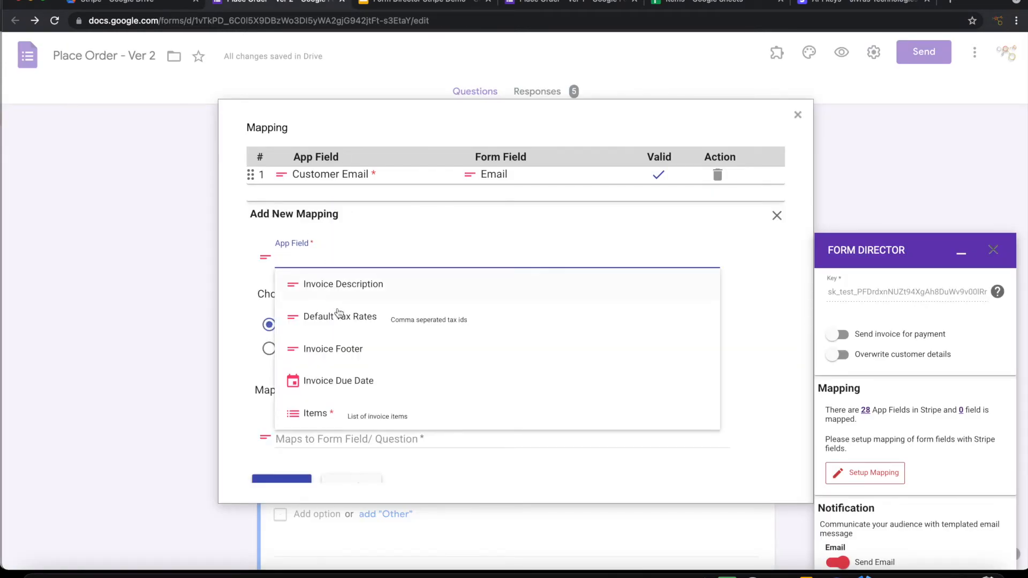
scroll(343, 416, down, 1)
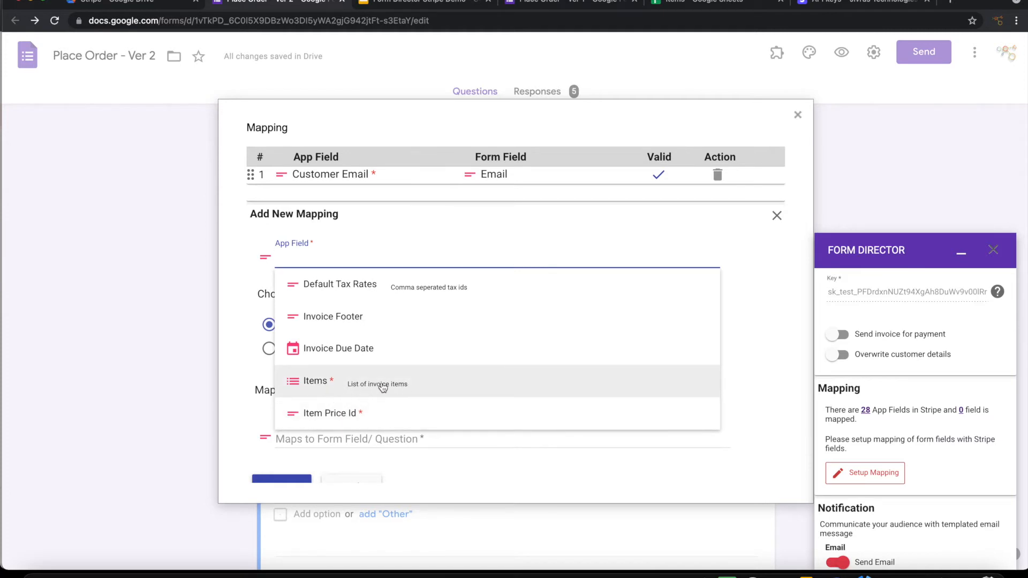
click(322, 382)
scroll(439, 324, down, 2)
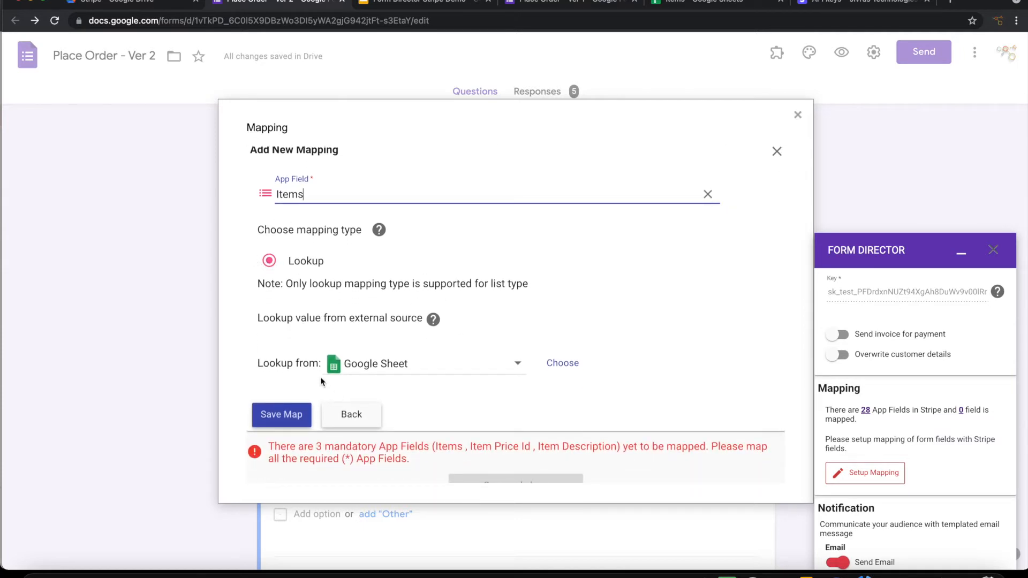
click(551, 365)
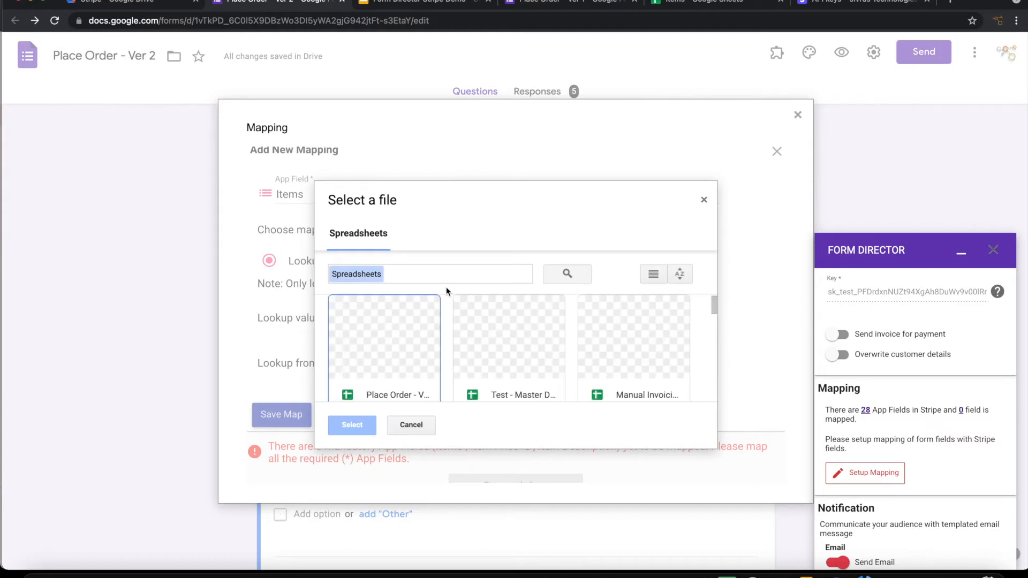
text(items)
click(510, 345)
click(351, 425)
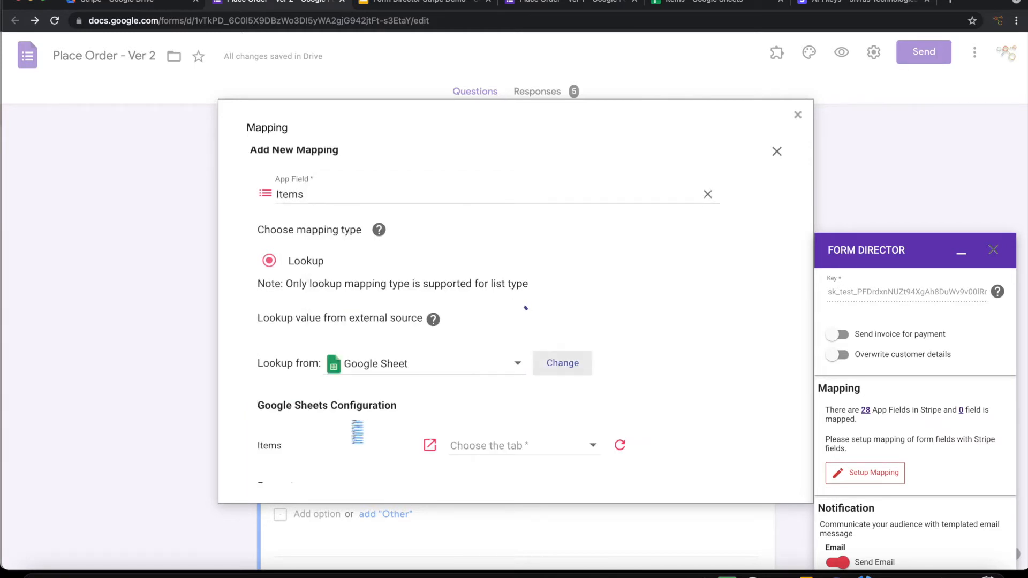
Step: Set the lookup condition to match Products Needed against the Item Name column
scroll(449, 356, down, 2)
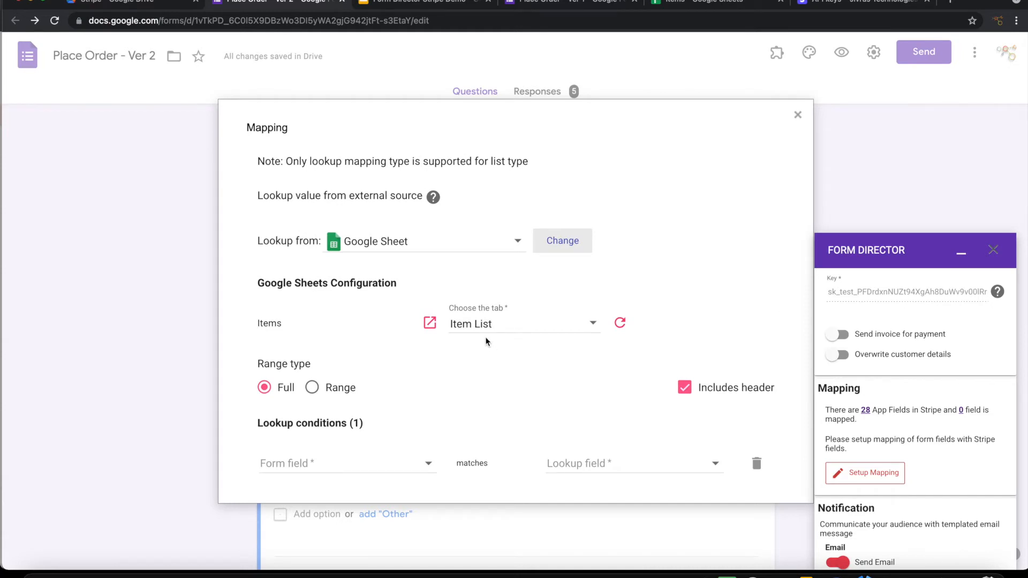
scroll(489, 354, down, 1)
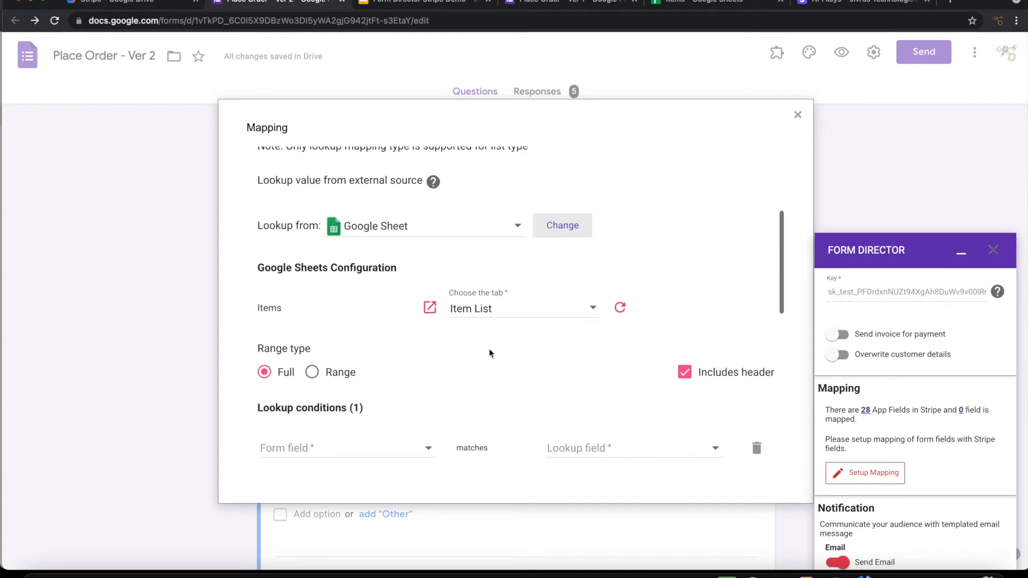
scroll(489, 353, down, 3)
click(372, 380)
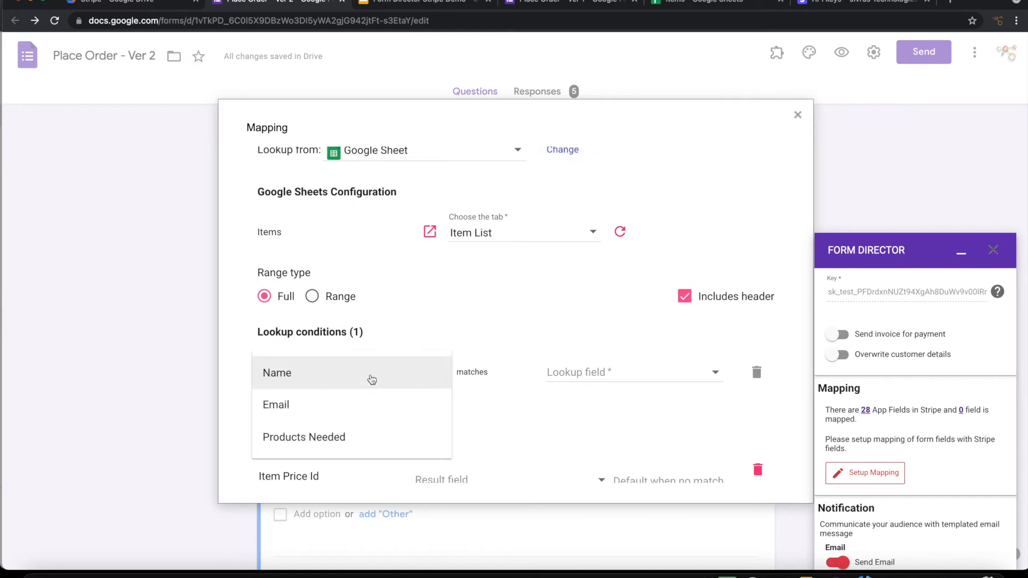
click(305, 438)
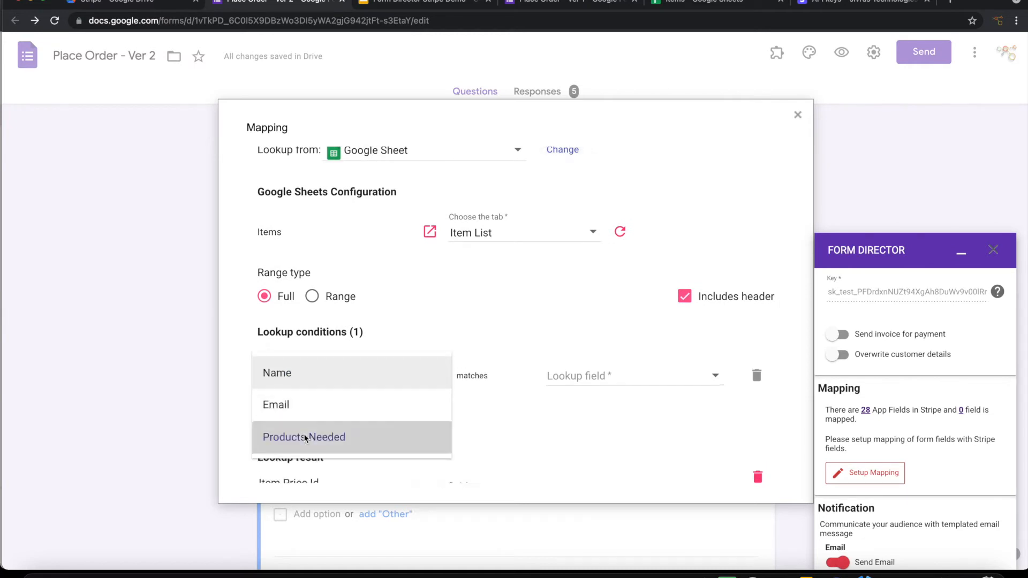
click(599, 373)
click(581, 364)
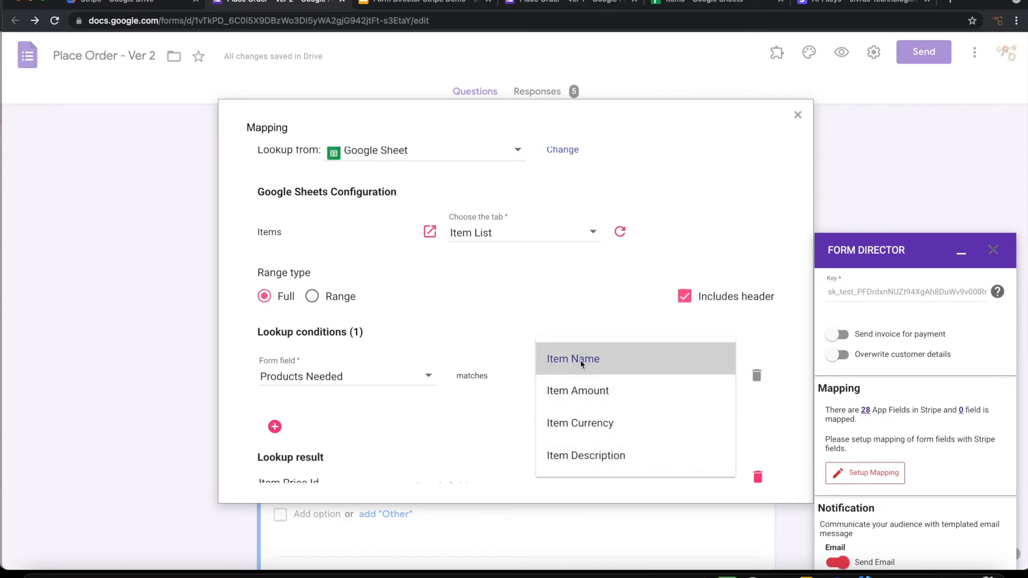
Step: Compare the Items sheet columns with the lookup settings in the mapping window
click(666, 8)
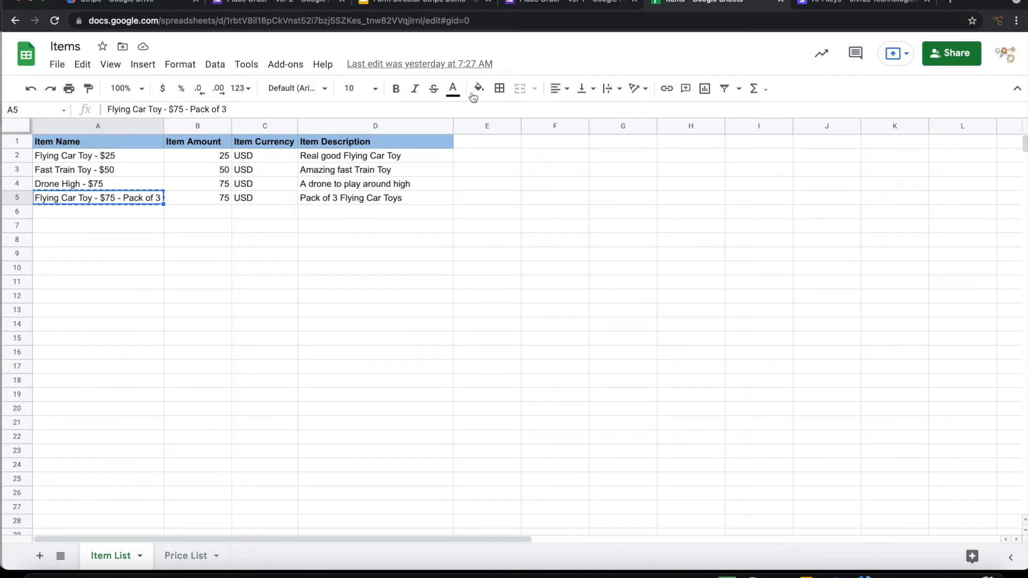
click(284, 3)
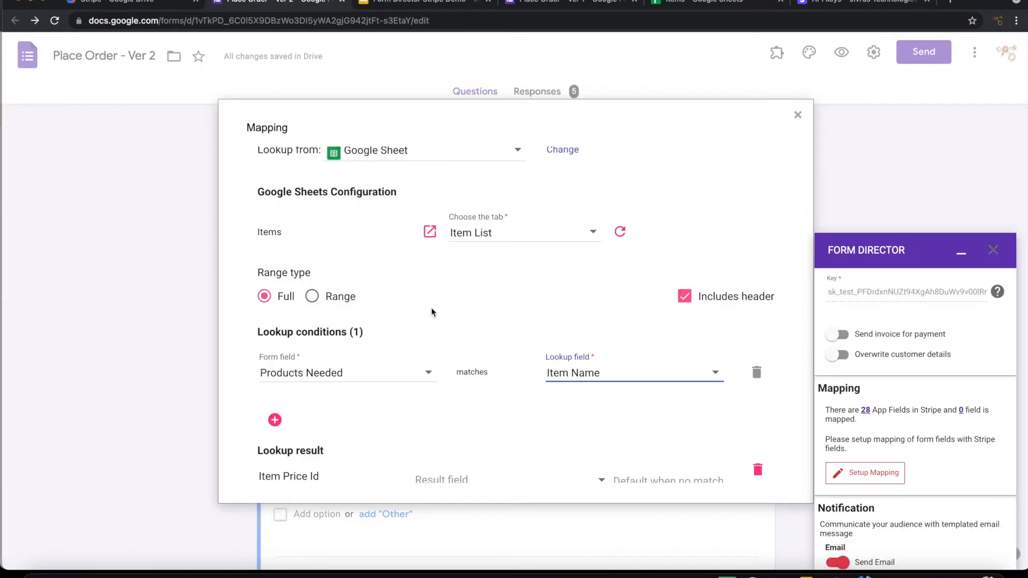
scroll(436, 383, down, 5)
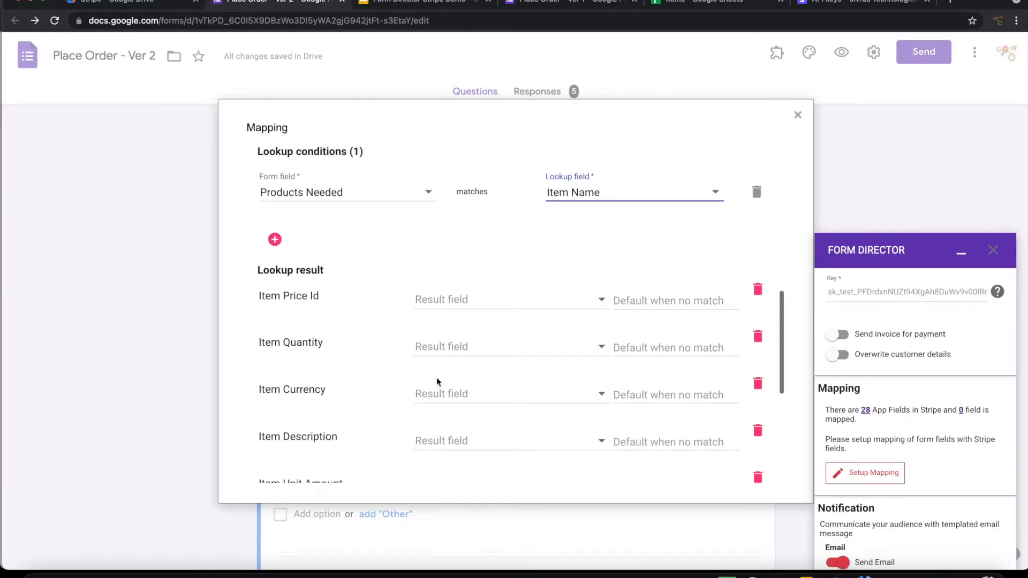
scroll(436, 377, down, 1)
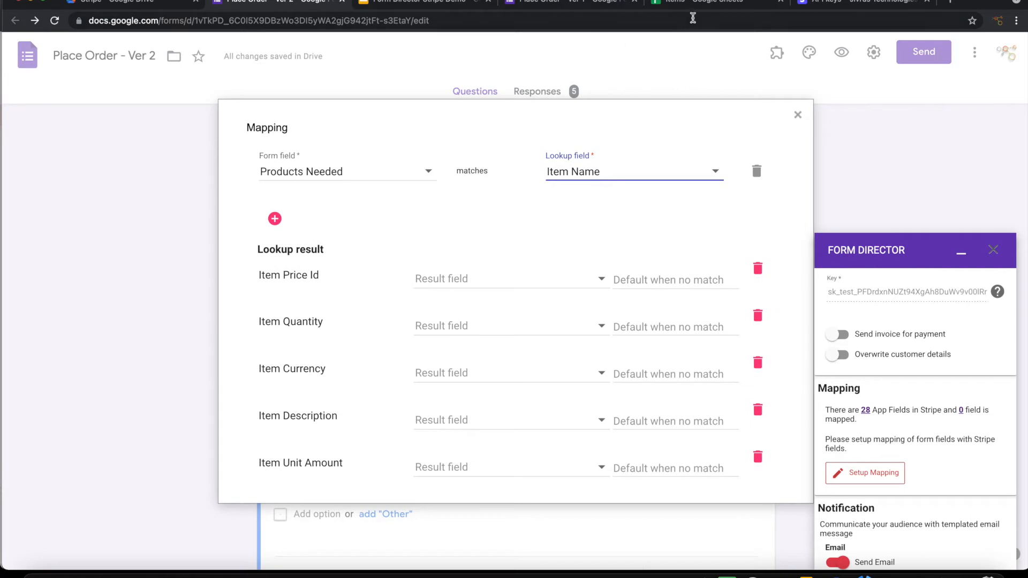
click(706, 6)
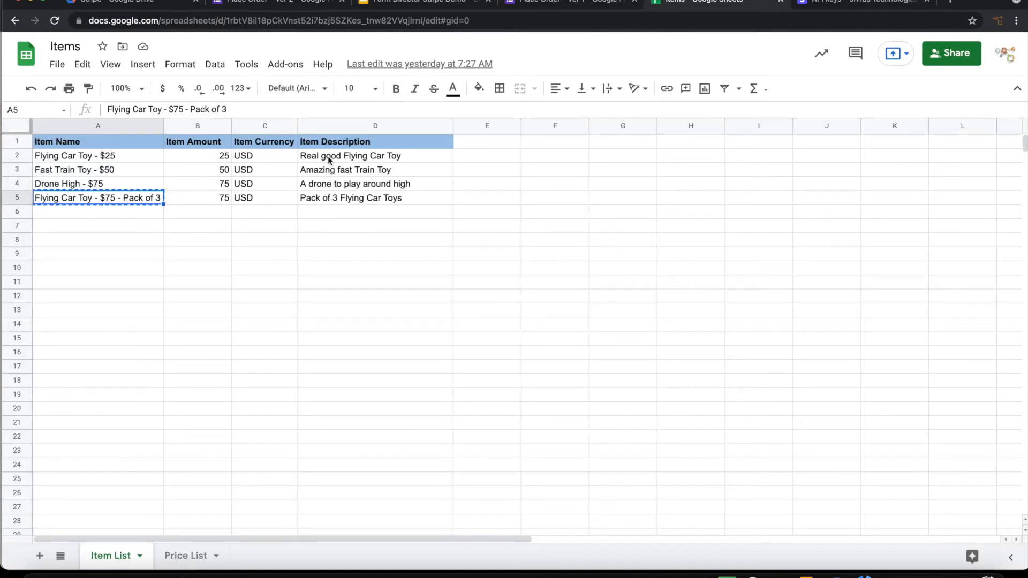
Step: Fill Item Currency, Item Description and Item Unit Amount from the Item Currency, Item Description and Item Amount columns
click(243, 4)
scroll(528, 368, down, 1)
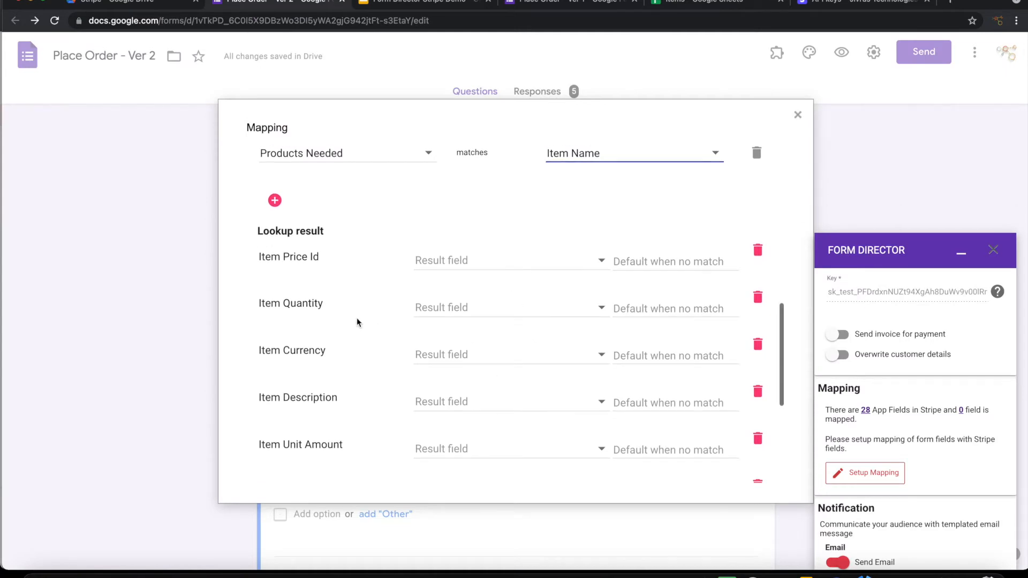
click(462, 351)
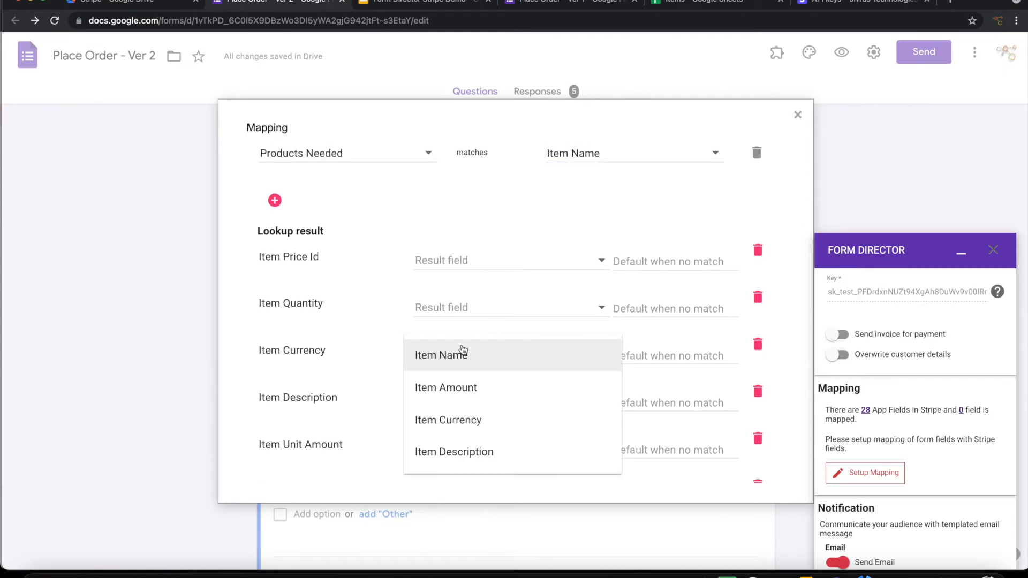
click(473, 421)
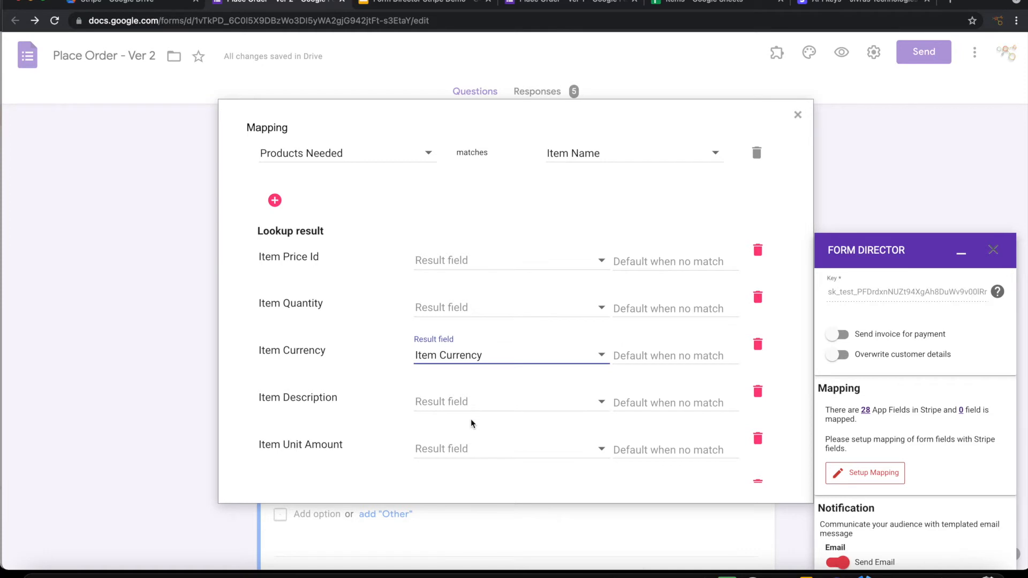
scroll(471, 423, down, 3)
click(458, 333)
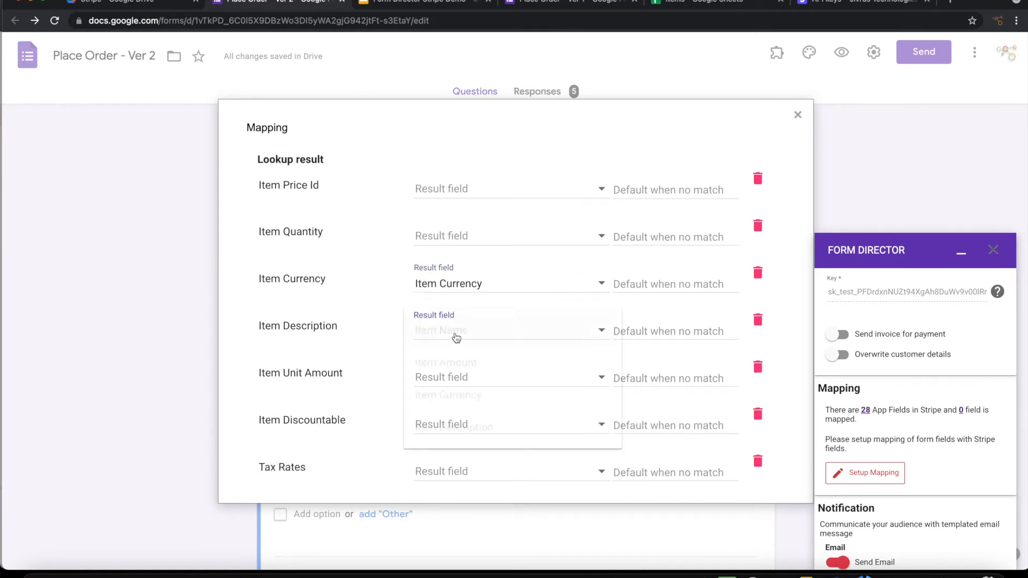
click(473, 431)
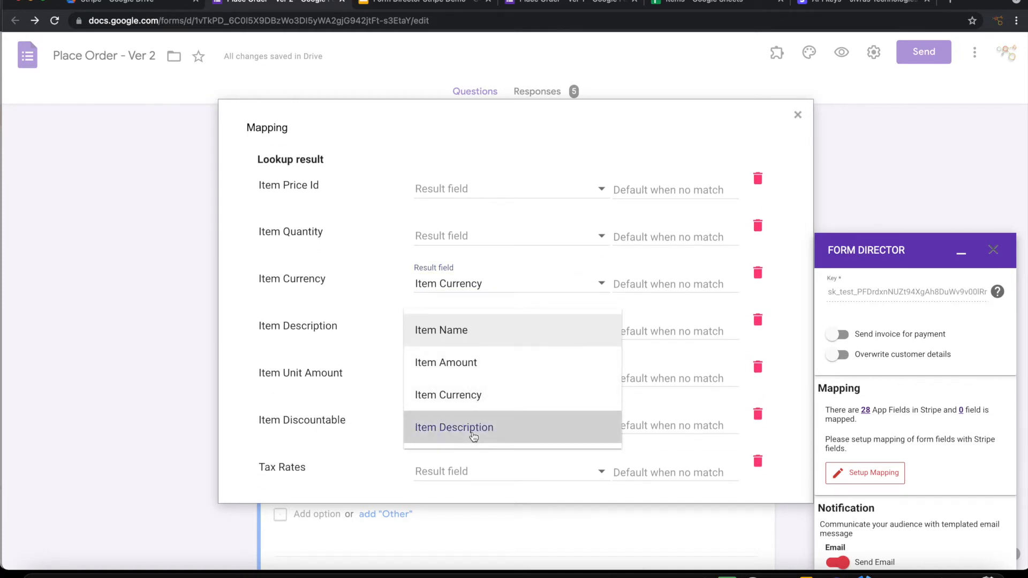
click(463, 381)
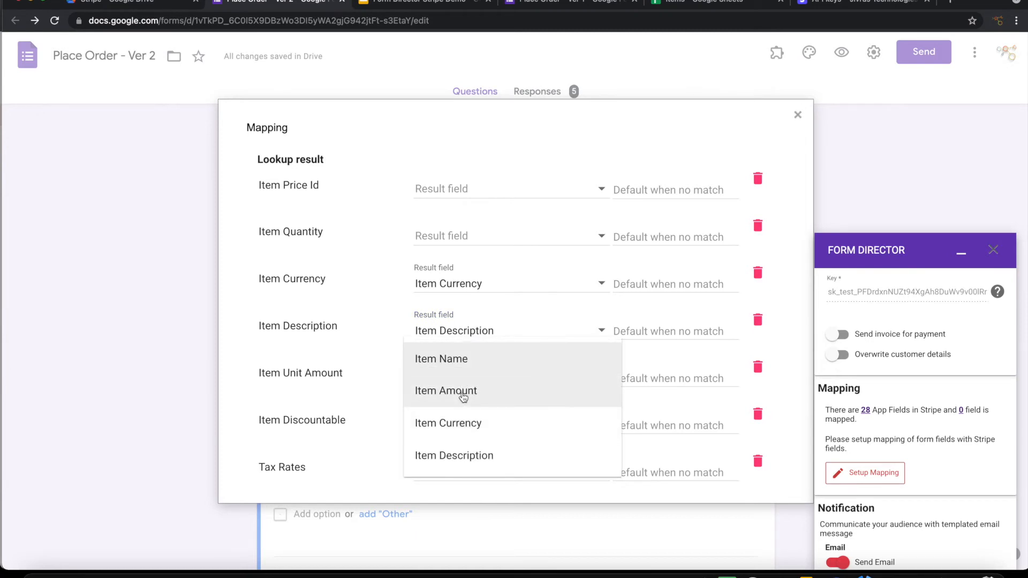
click(463, 396)
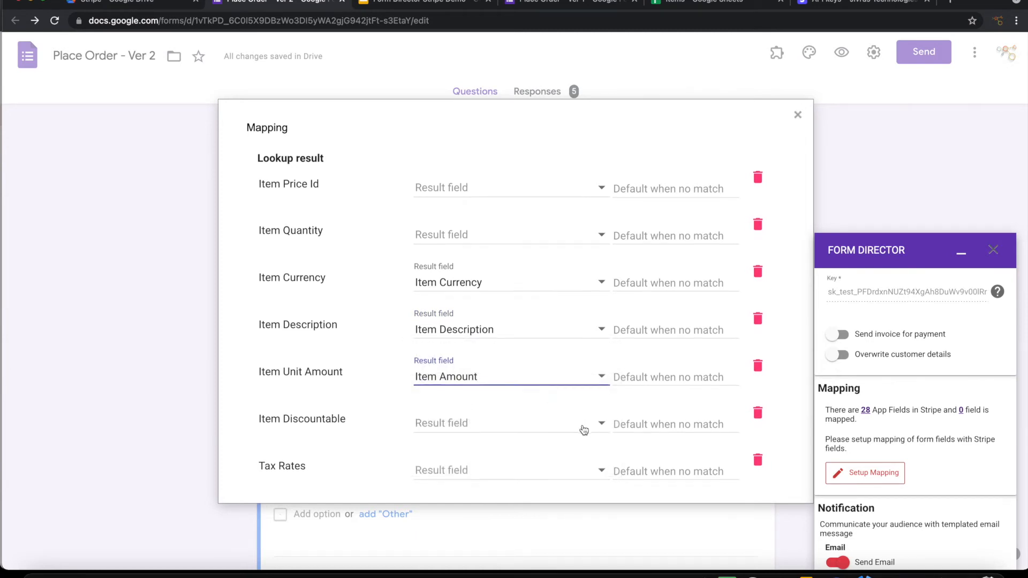
Step: Remove the Item Discountable, Tax Rates, Item Quantity and Item Price Id lookup results
scroll(584, 430, down, 1)
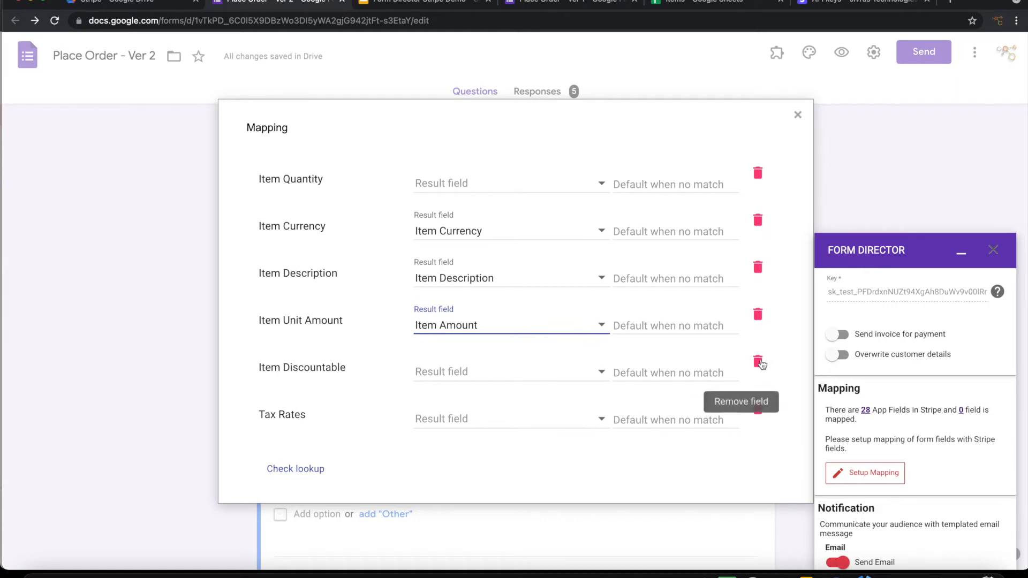
click(761, 364)
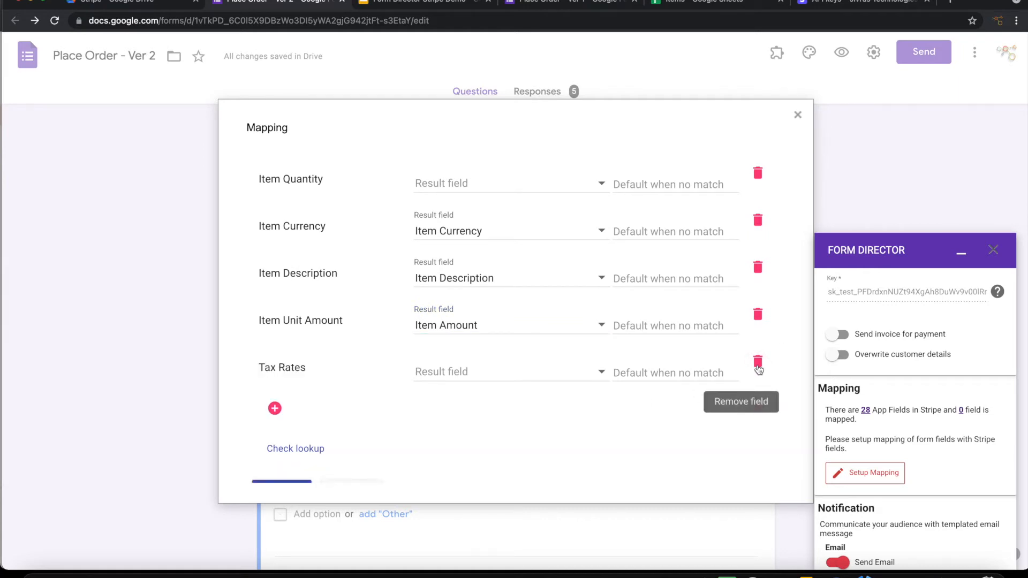
click(758, 365)
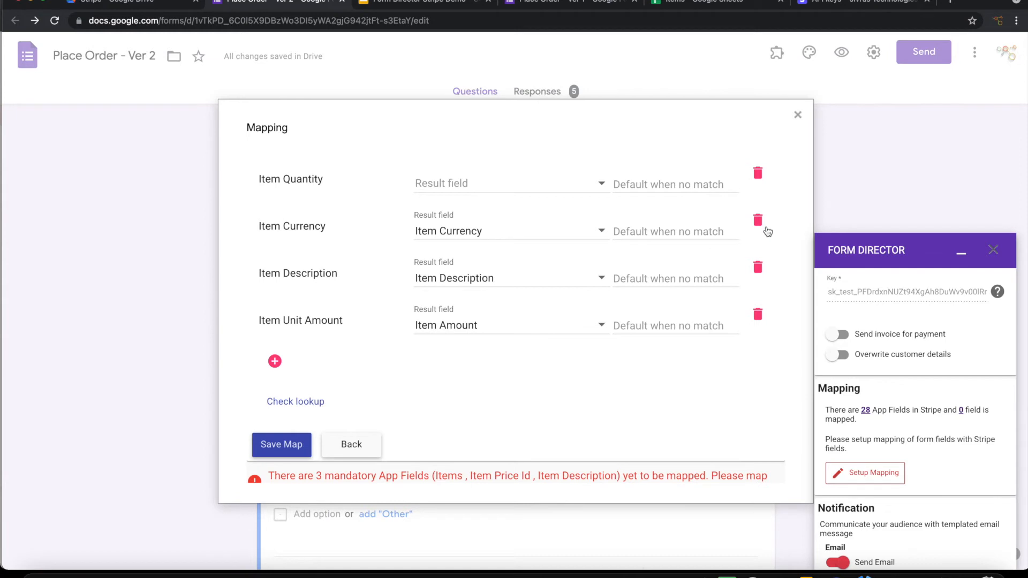
click(759, 173)
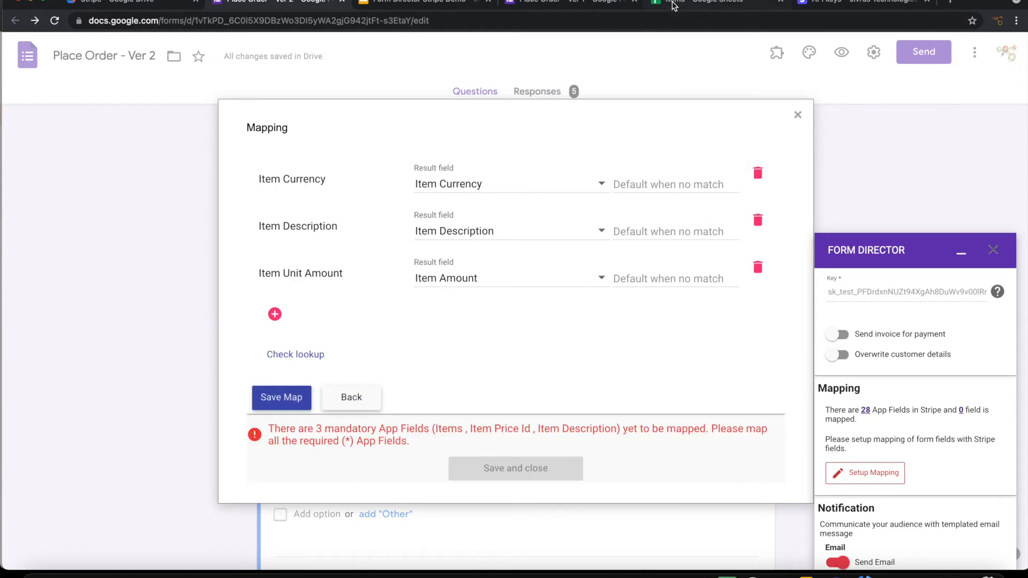
scroll(546, 240, up, 5)
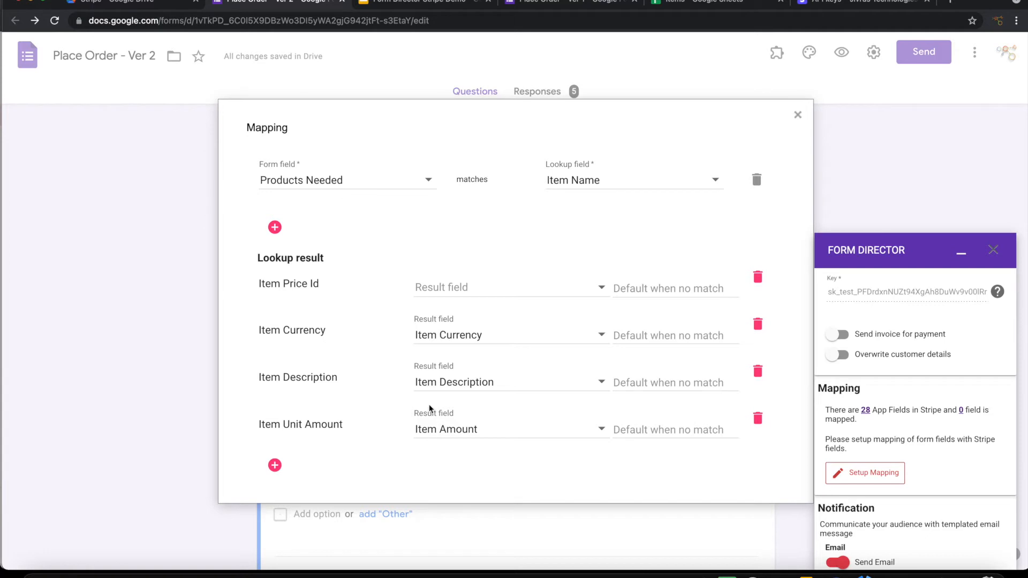
click(757, 277)
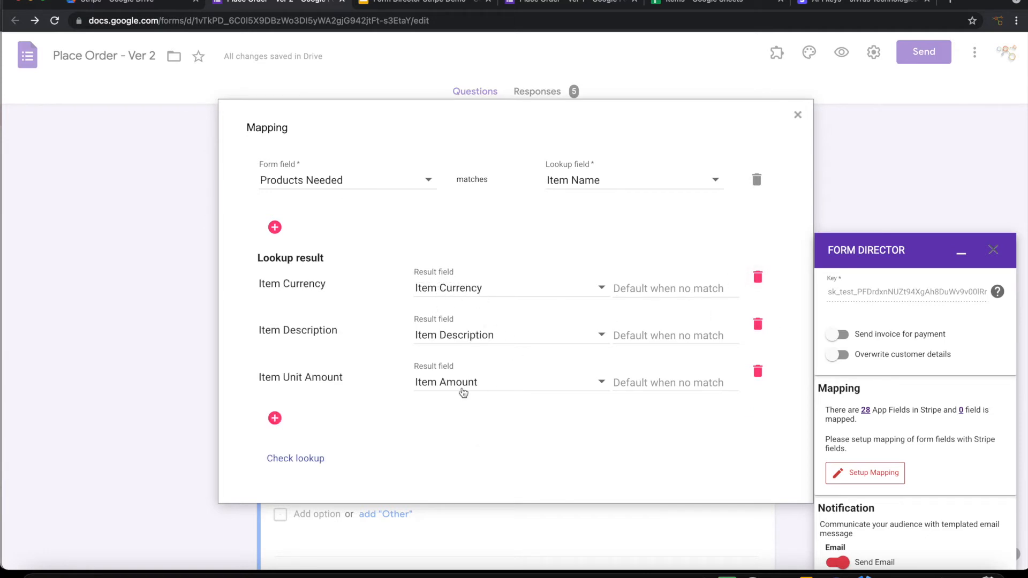
click(694, 6)
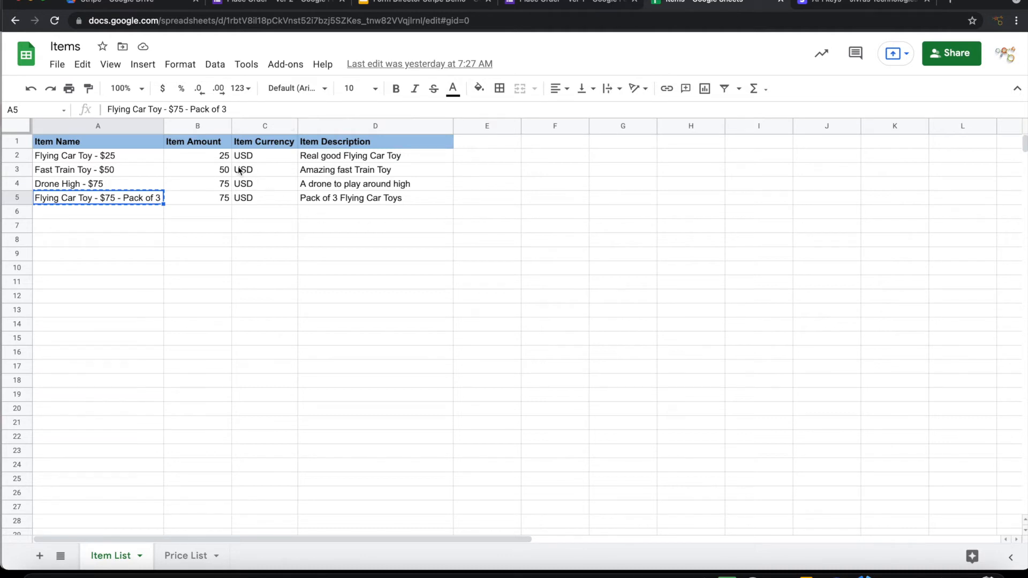
click(274, 4)
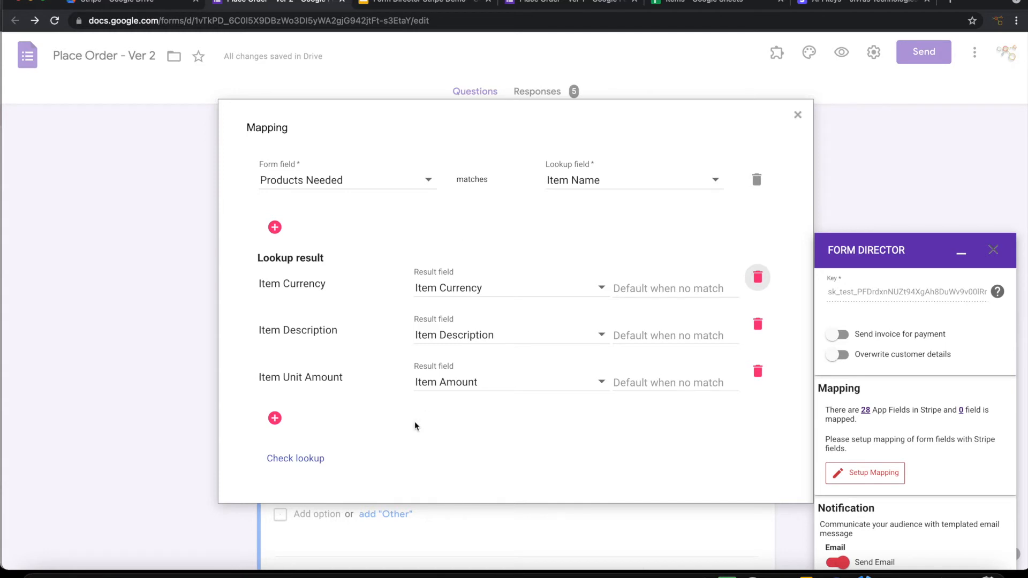
Step: Save the Items lookup mapping and close the Mapping dialog
scroll(414, 427, down, 2)
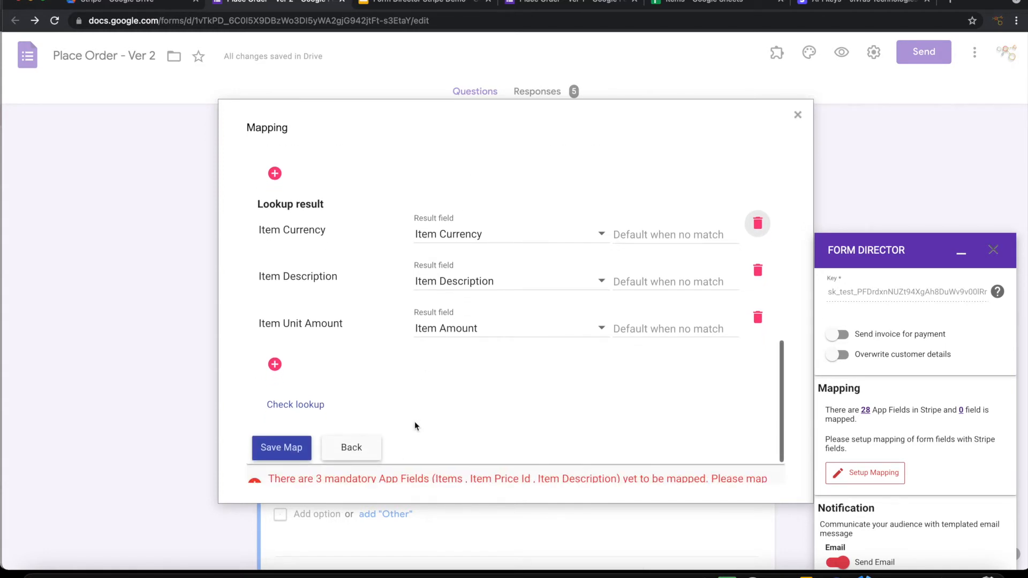
click(282, 448)
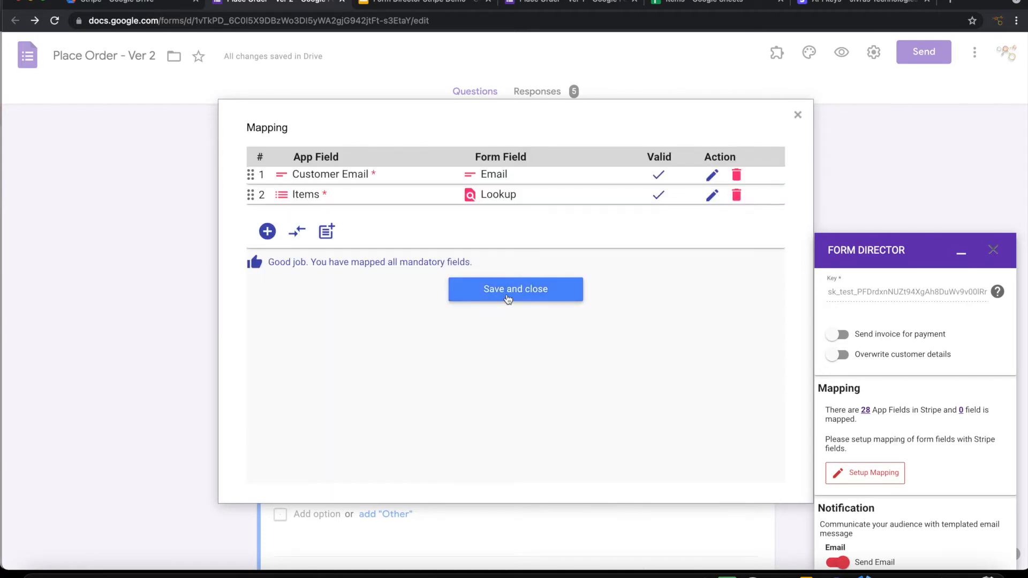
click(513, 293)
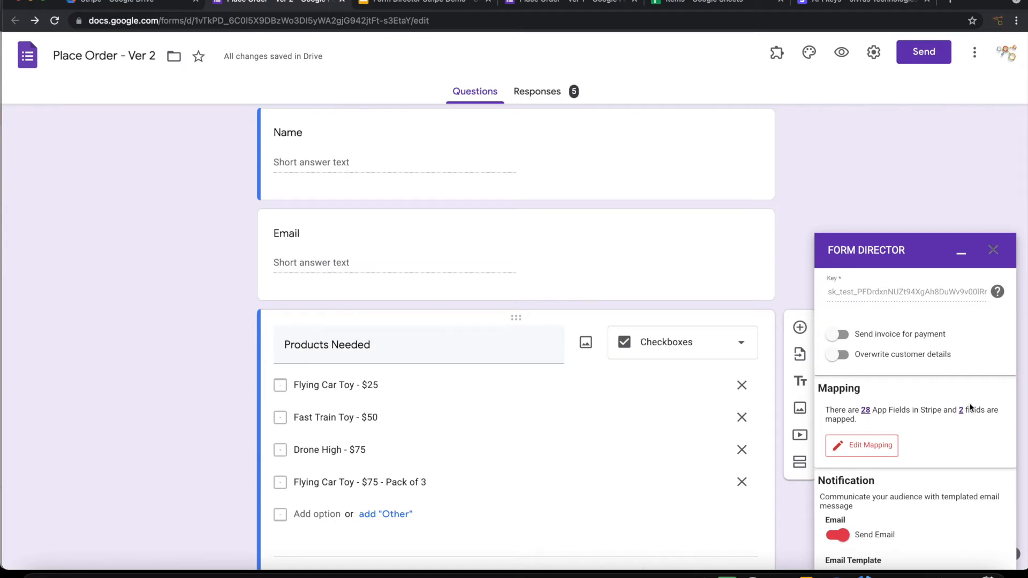
Step: Turn off Send Email and save the Order multiple items Stripe service
scroll(969, 405, down, 3)
click(838, 371)
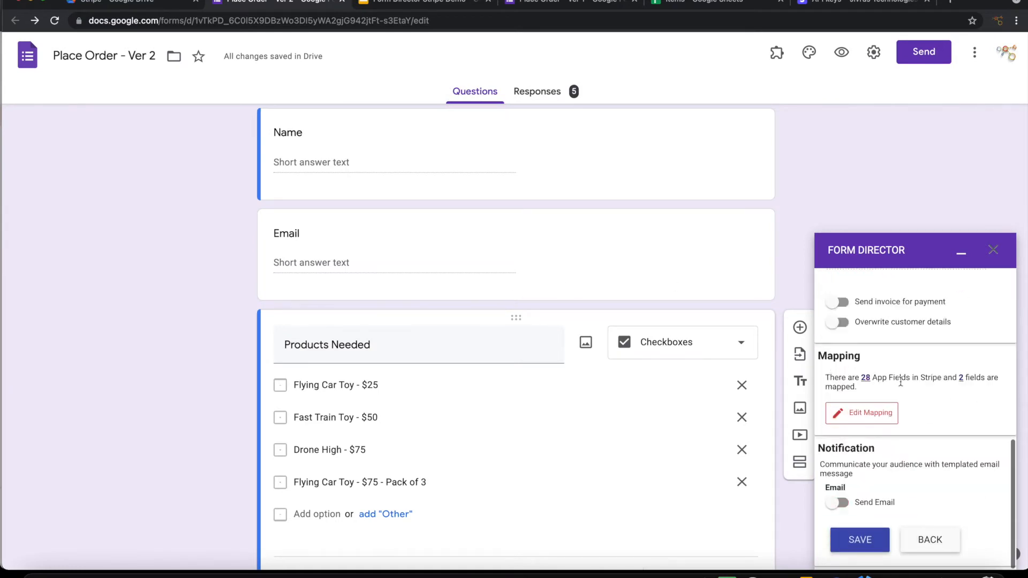
click(868, 539)
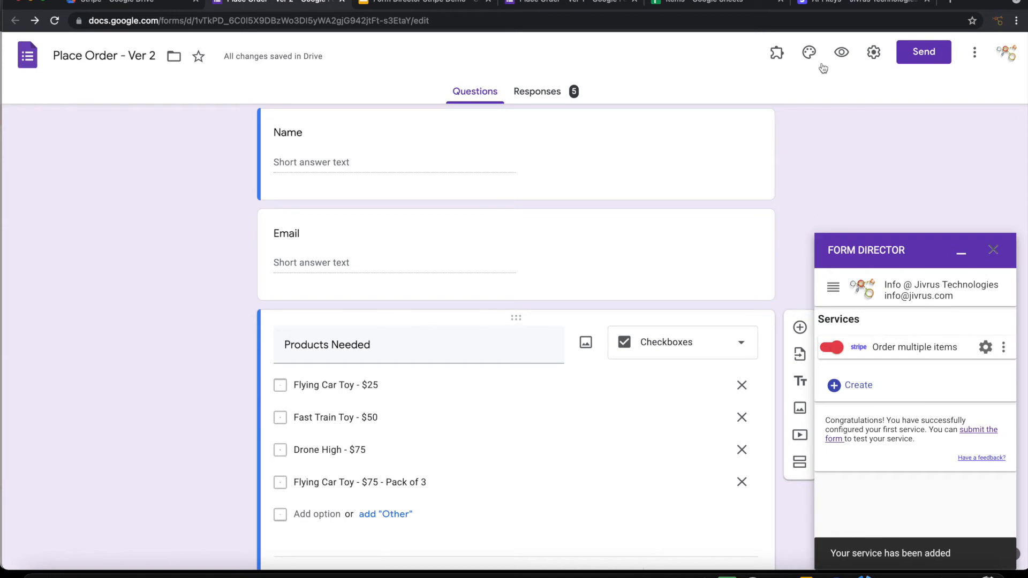
Step: In the live form preview, enter a customer name and e-mail address
click(843, 52)
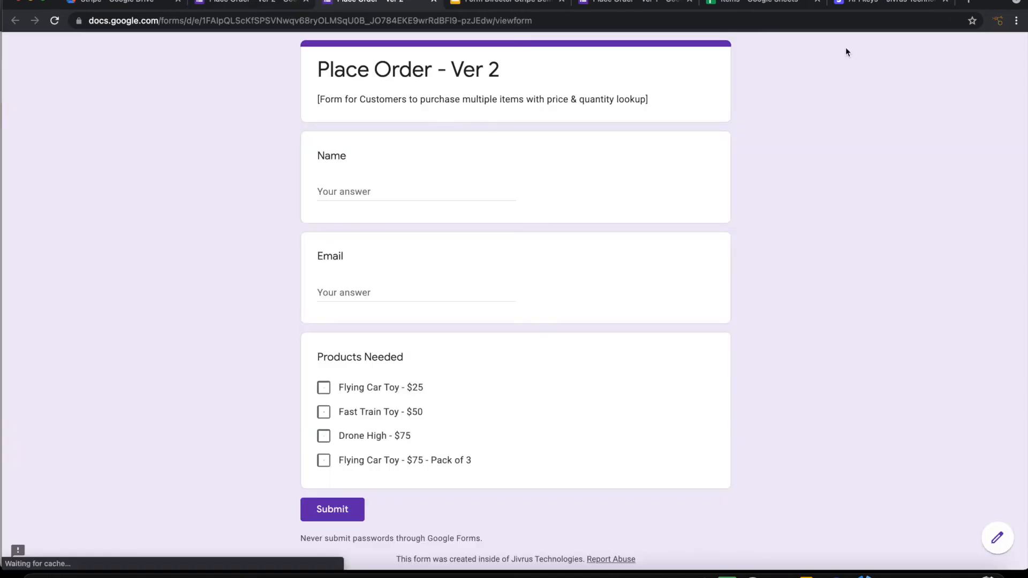
click(390, 193)
text(Boom Sky Tech)
key(Tab)
text(boom@example.com)
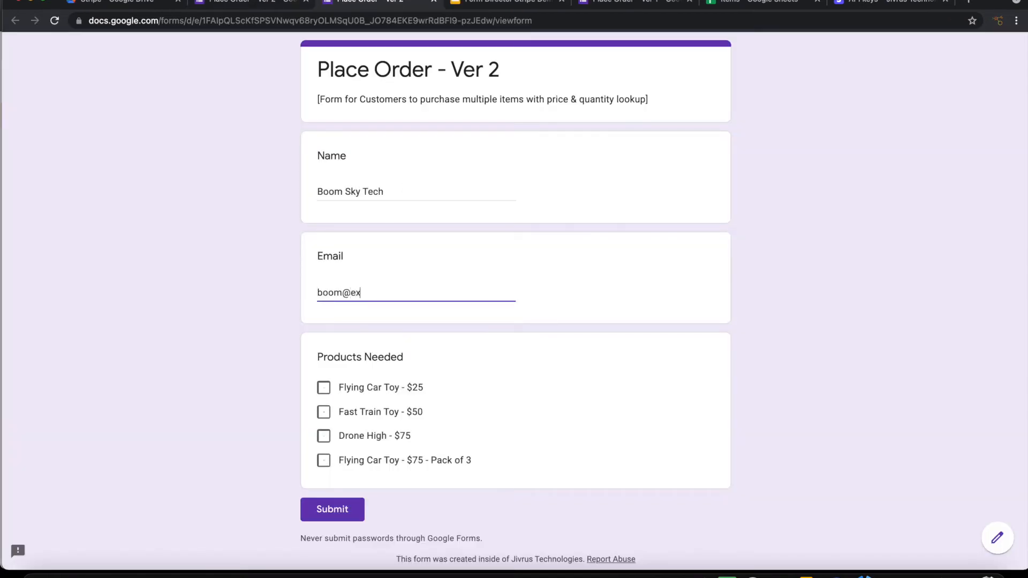
click(564, 361)
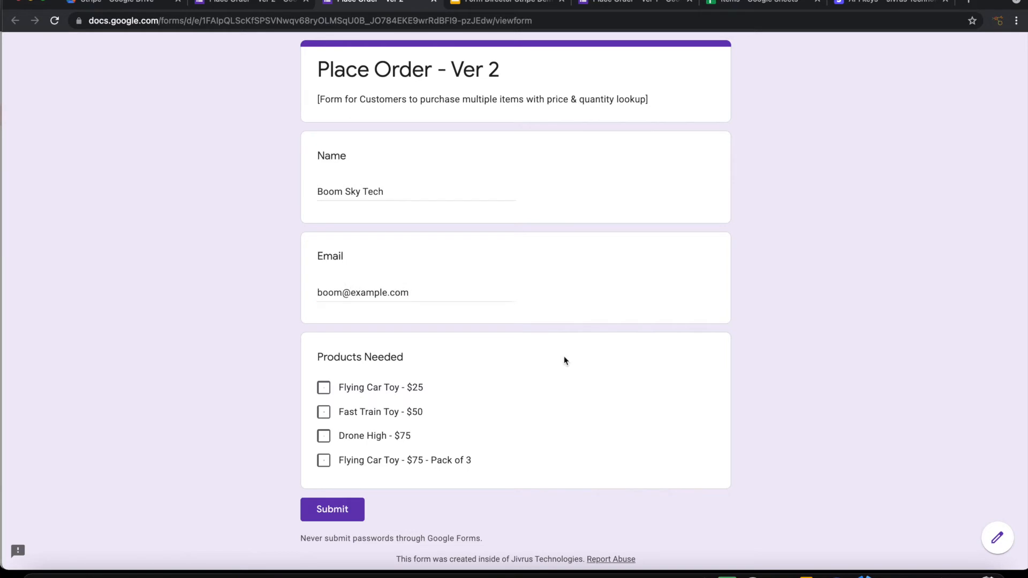
Step: Tick the Flying Car Toy ($25), Drone High ($75) and Fast Train Toy ($50) products
scroll(564, 355, down, 2)
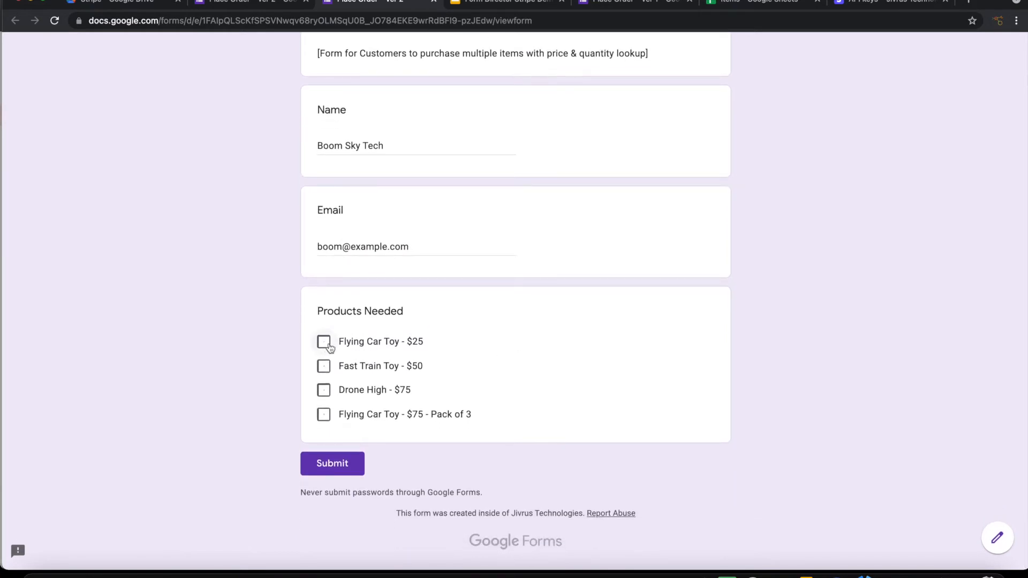
click(325, 347)
click(322, 391)
click(323, 367)
Step: Submit the order, review the new US$150.00 Stripe draft invoice, then view the Items sheet
click(329, 465)
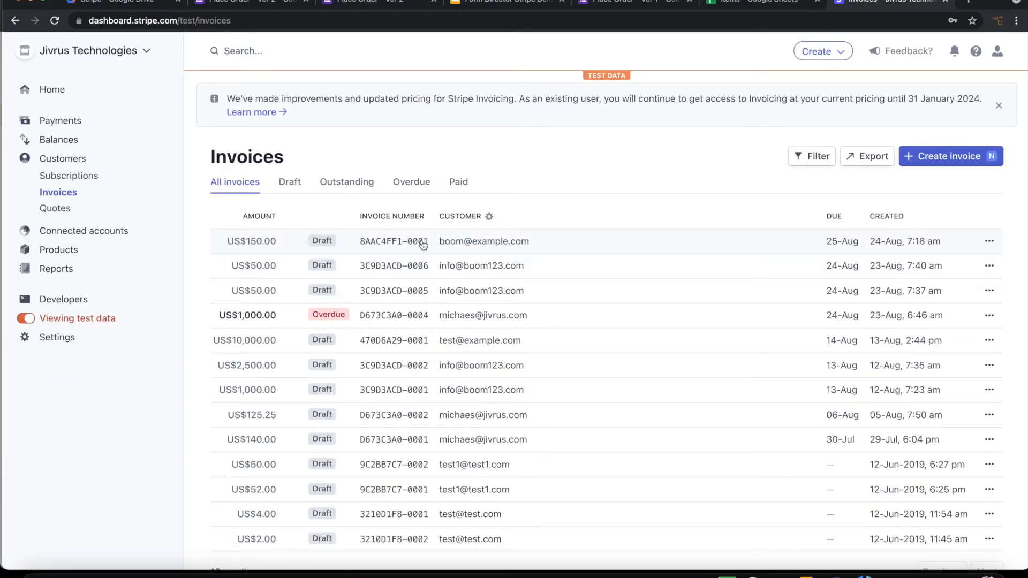
click(453, 243)
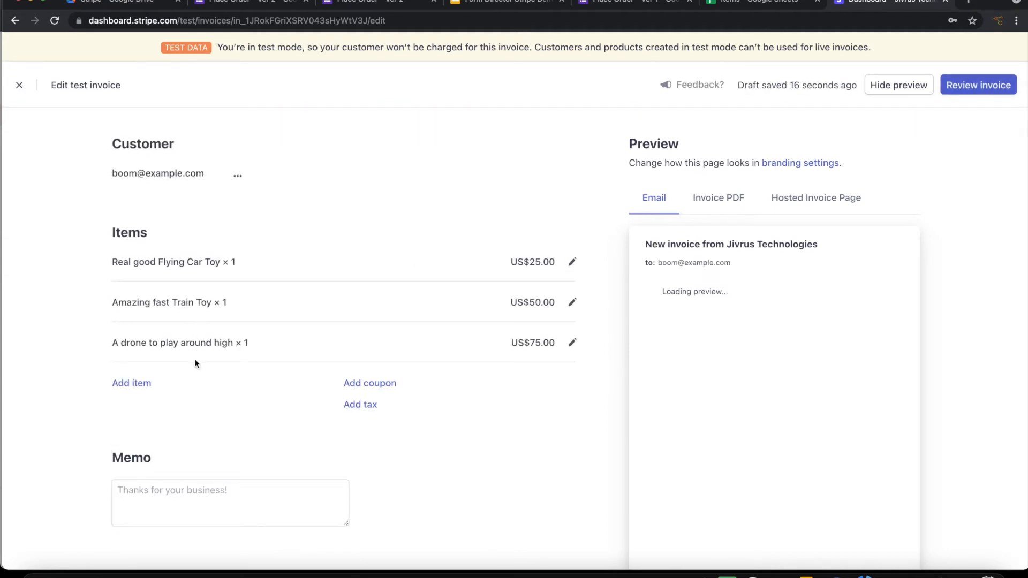
click(773, 2)
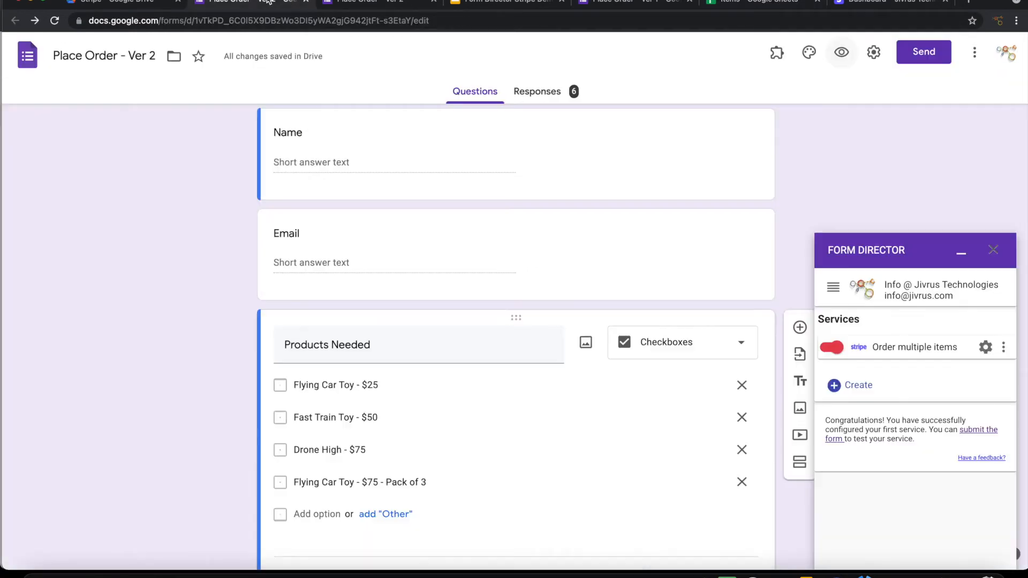
Step: Check the form editor shows 6 responses, then return to the Stripe tab
click(269, 3)
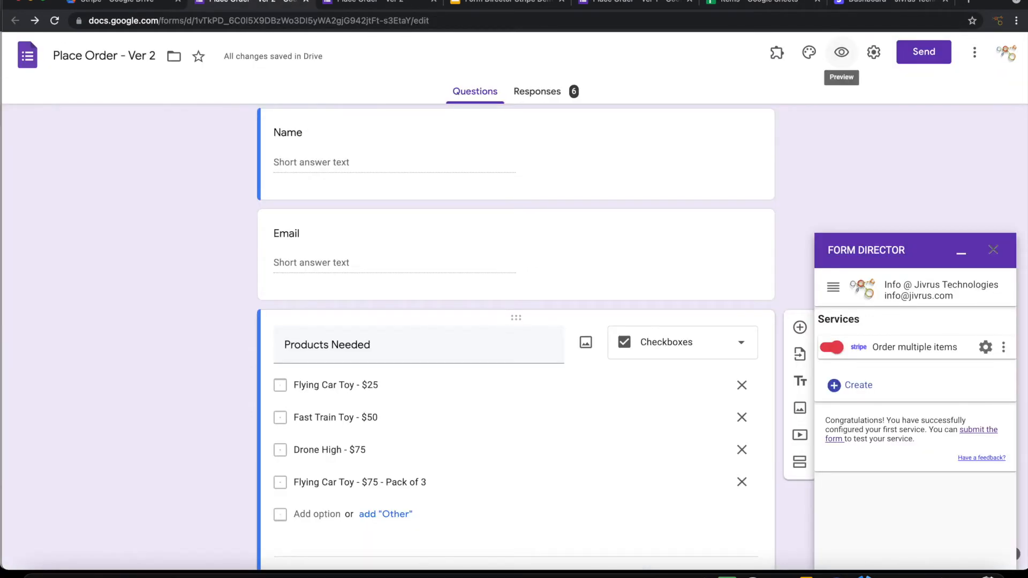
click(879, 3)
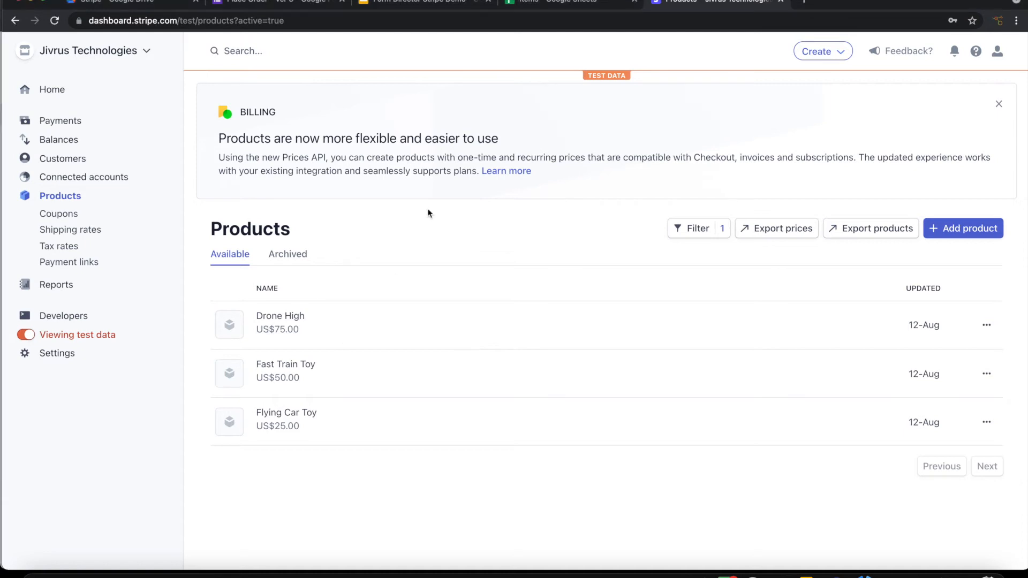
Step: Open the Price List sheet of the Items spreadsheet and select a cell
click(533, 4)
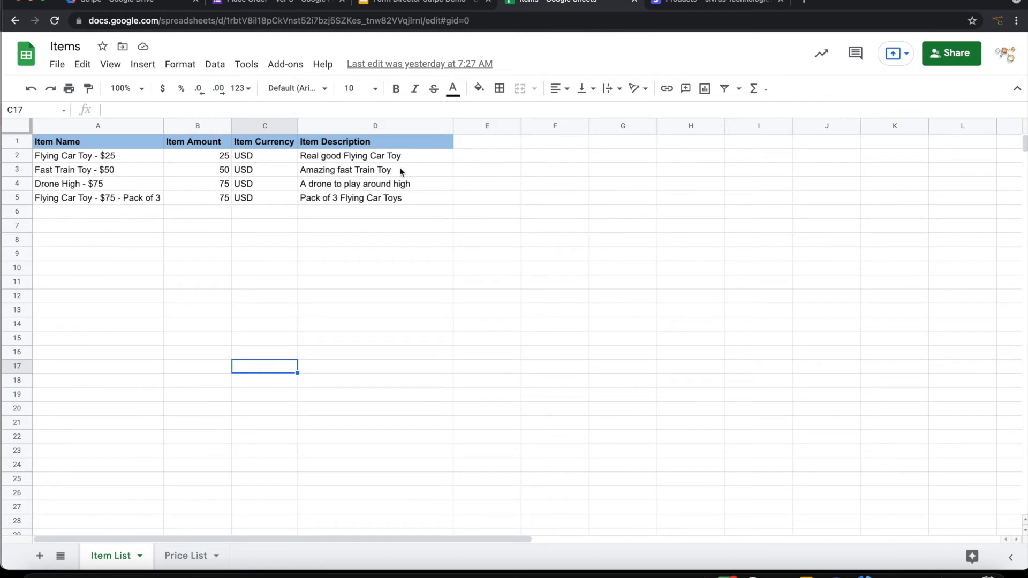
click(188, 557)
click(97, 255)
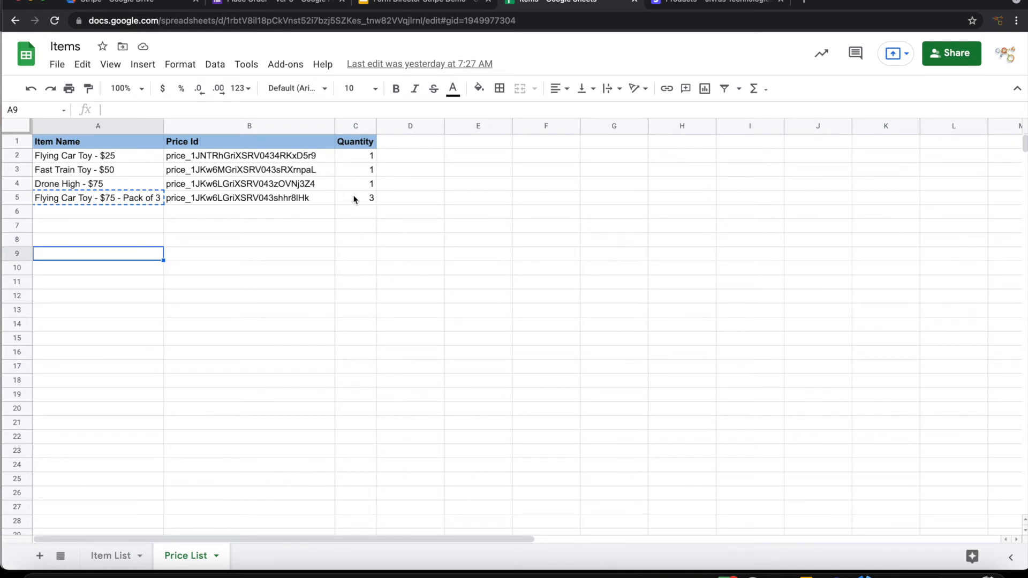
Step: Copy the Drone High price's API ID from its Stripe product page
click(705, 4)
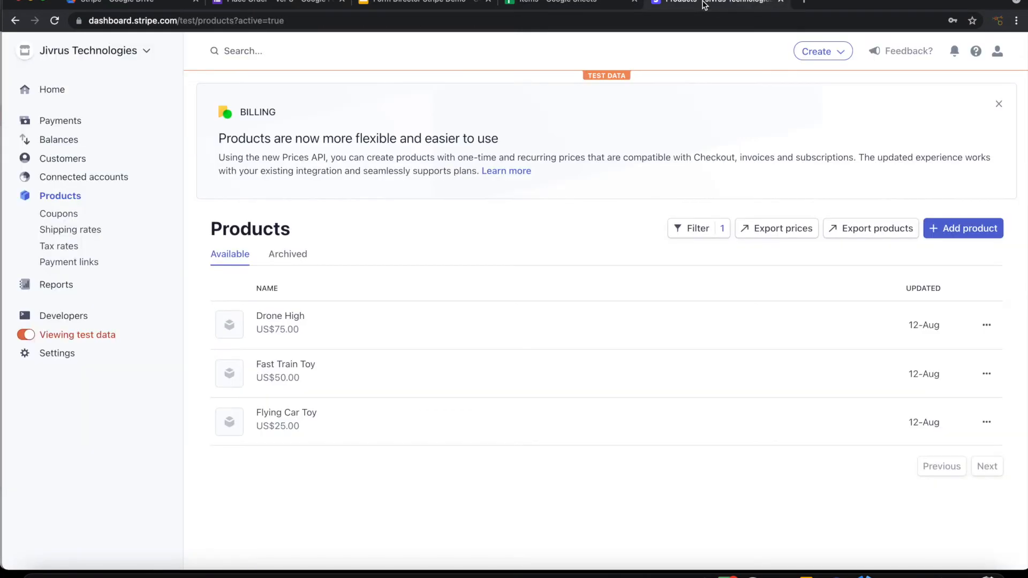
click(281, 324)
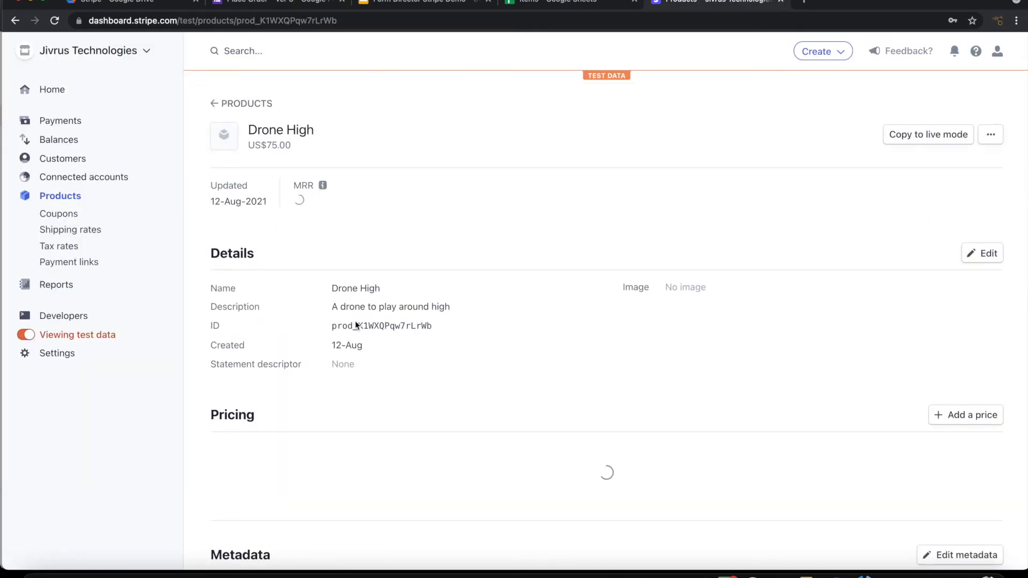
scroll(444, 396, down, 5)
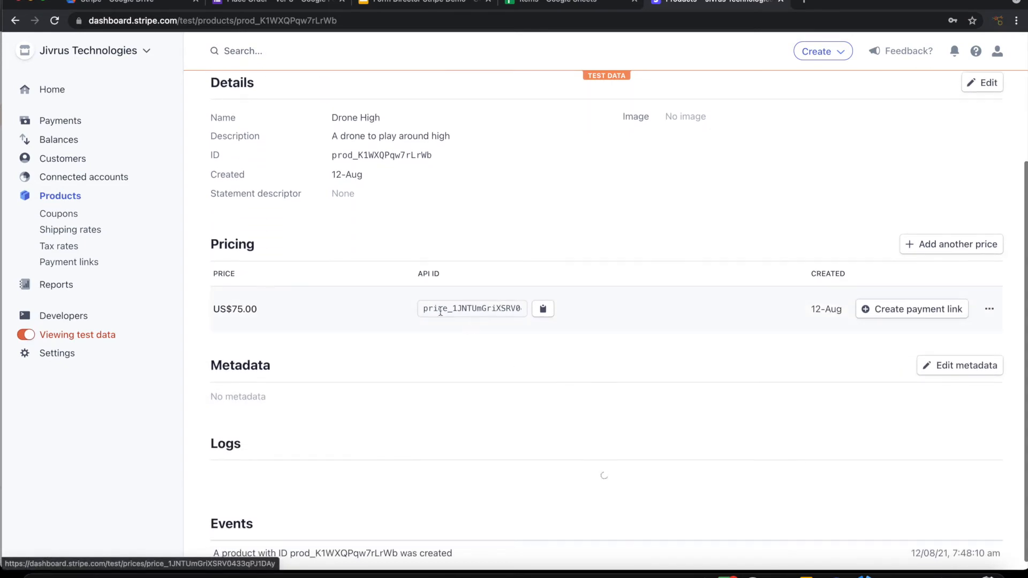
click(545, 315)
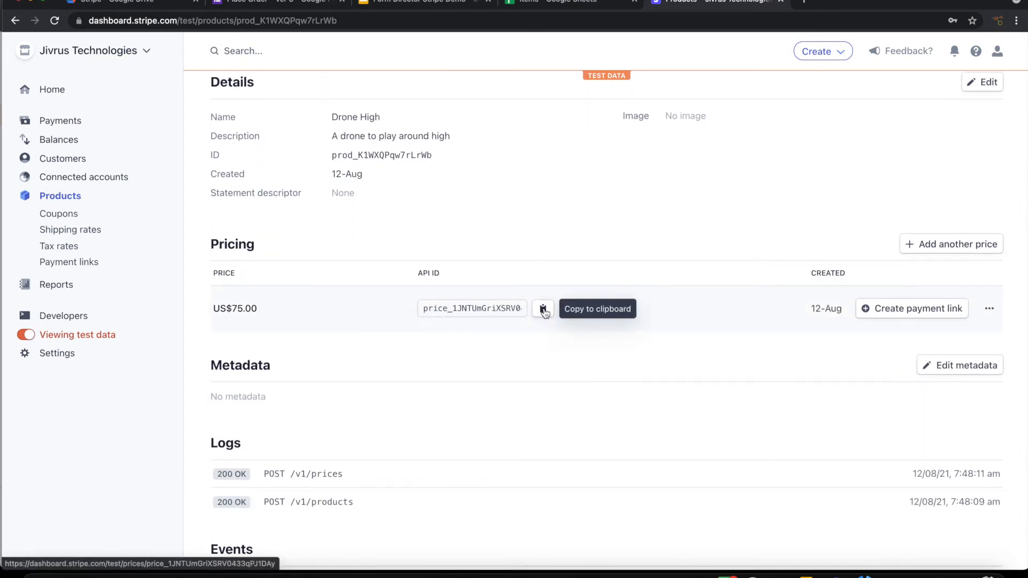
Step: Update the Price List sheet with the copied Drone High price ID
click(553, 4)
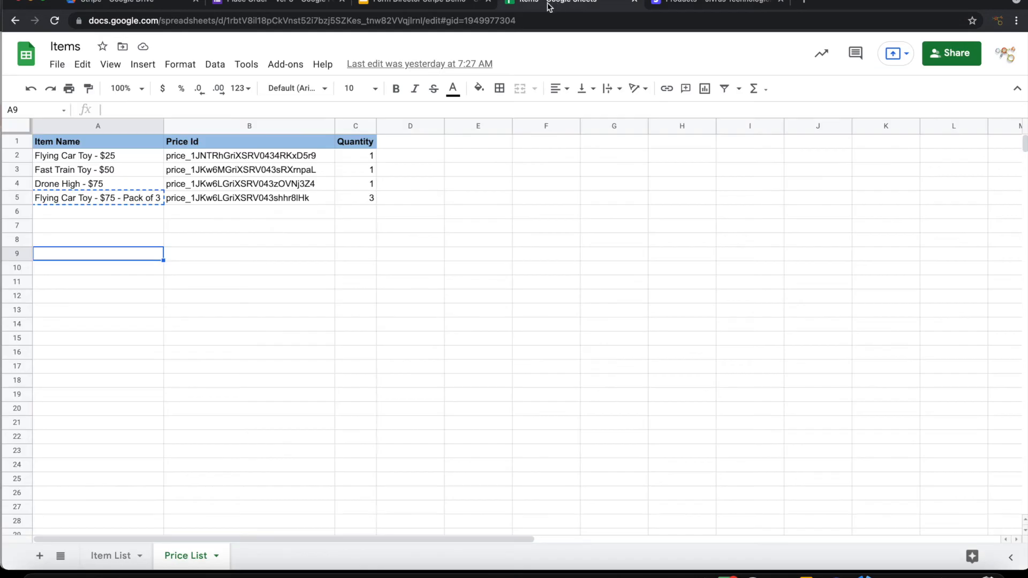
click(185, 246)
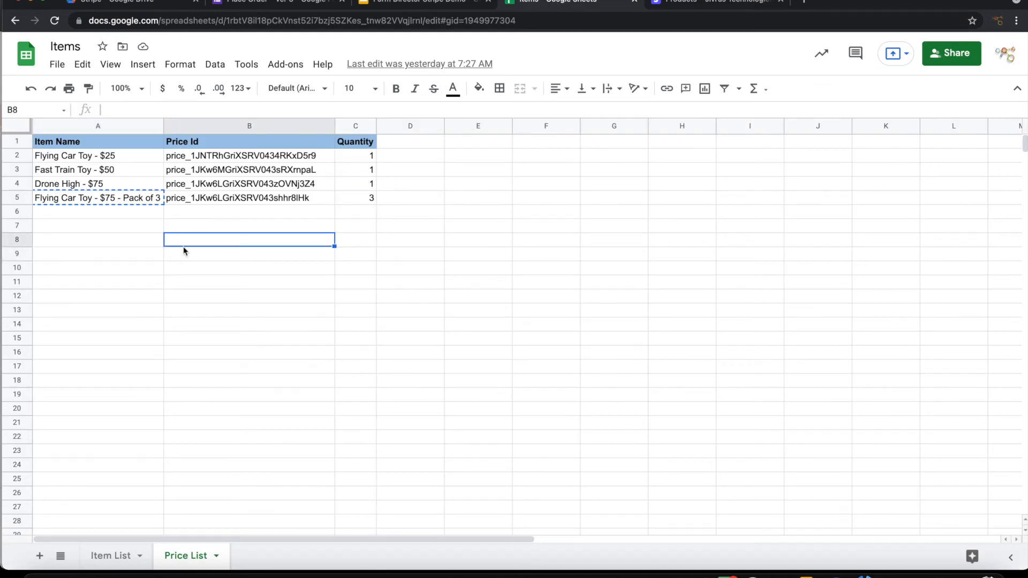
click(175, 385)
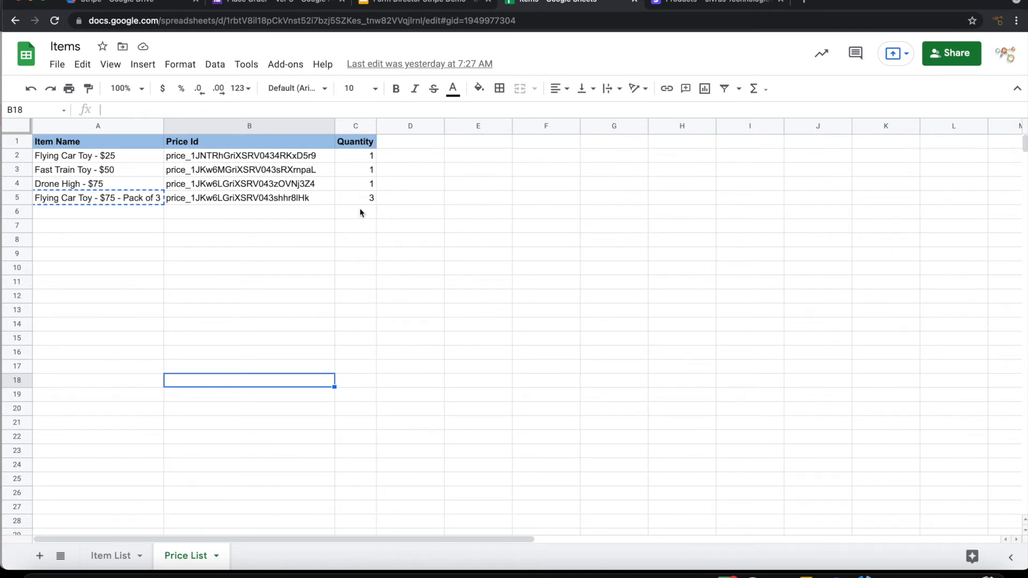
click(238, 254)
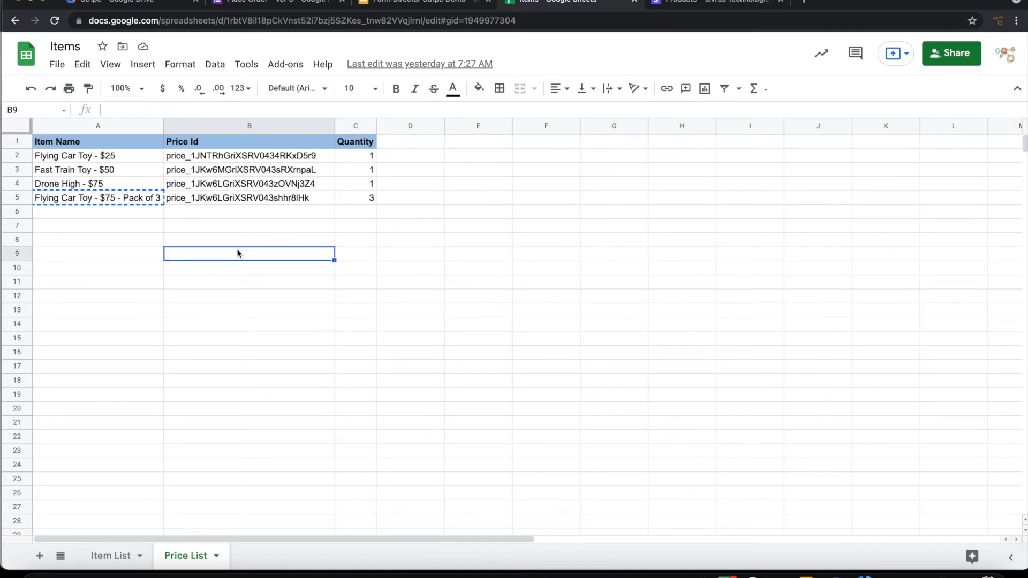
click(209, 240)
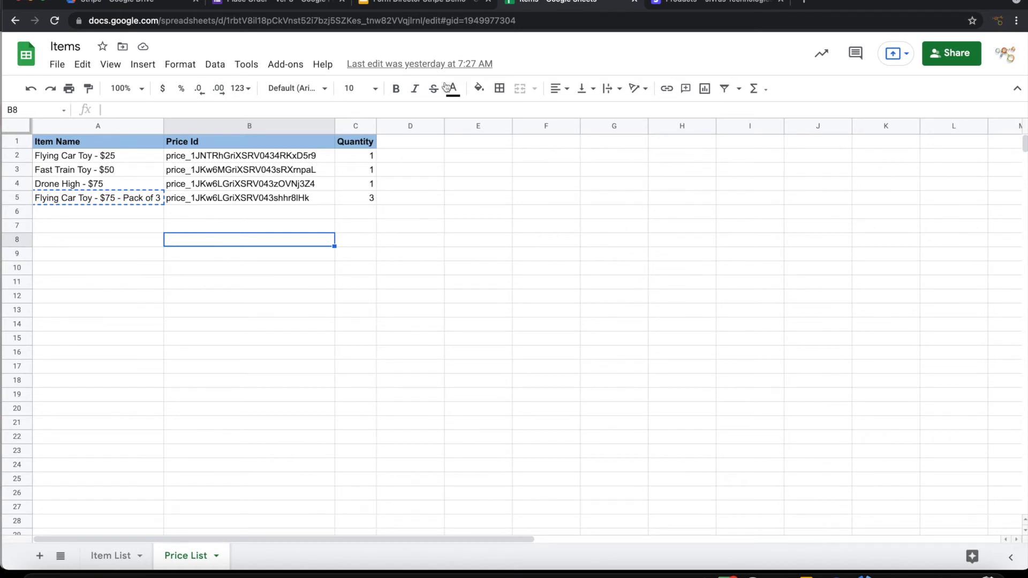
Step: Return to the full Stripe products list, then to the Place Order - Ver 3 form
click(679, 2)
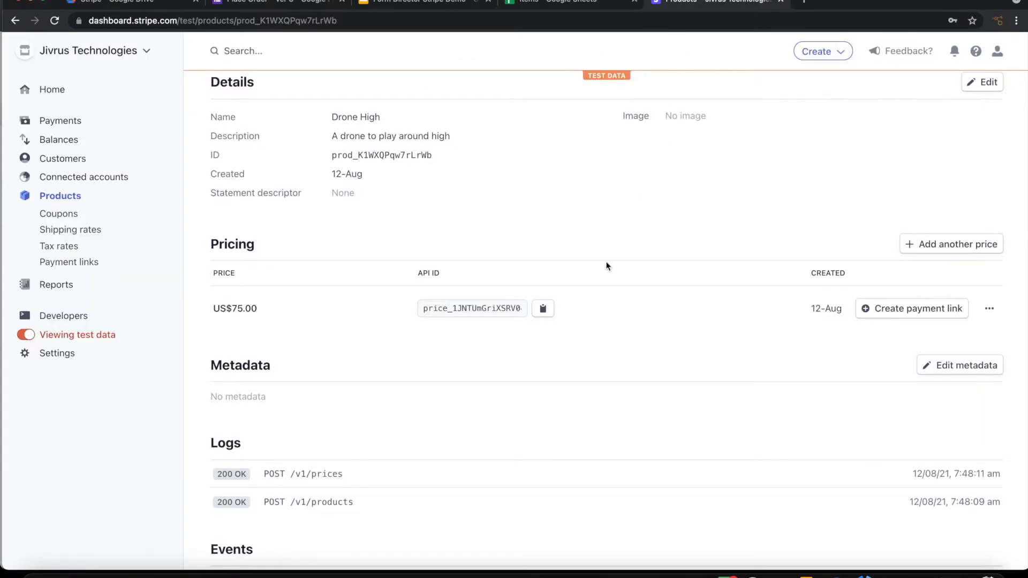
scroll(395, 189, up, 3)
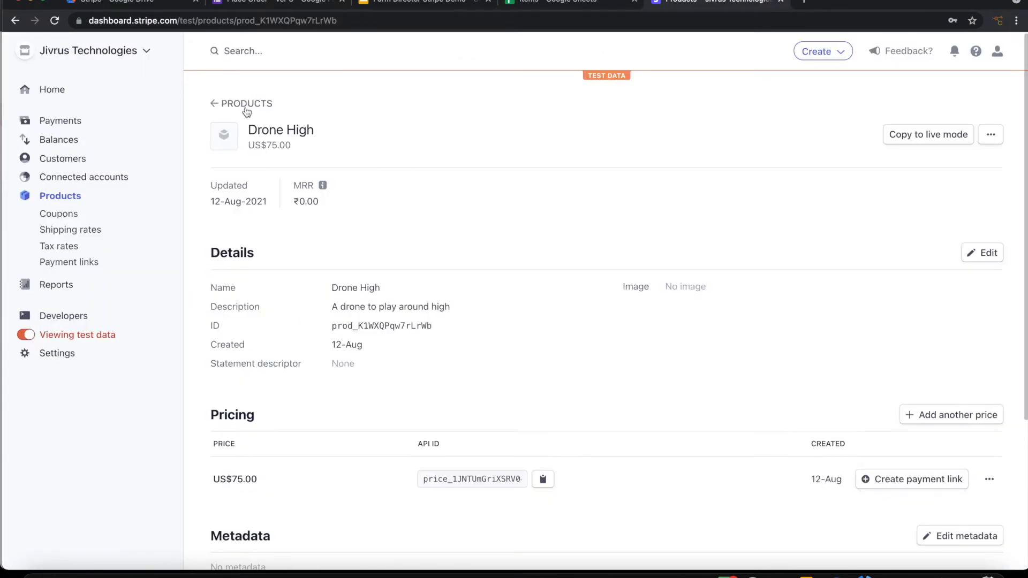
click(214, 103)
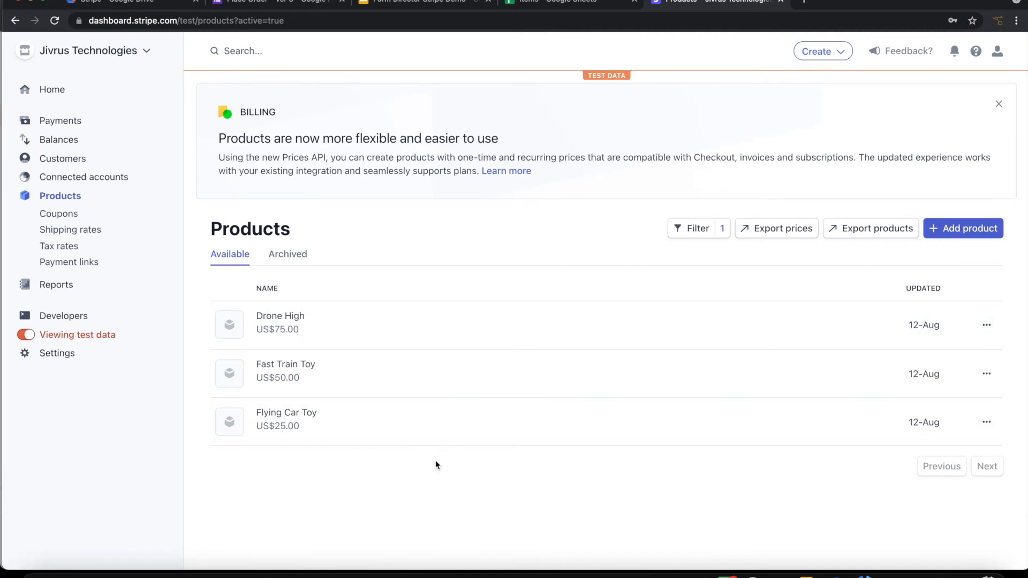
click(294, 4)
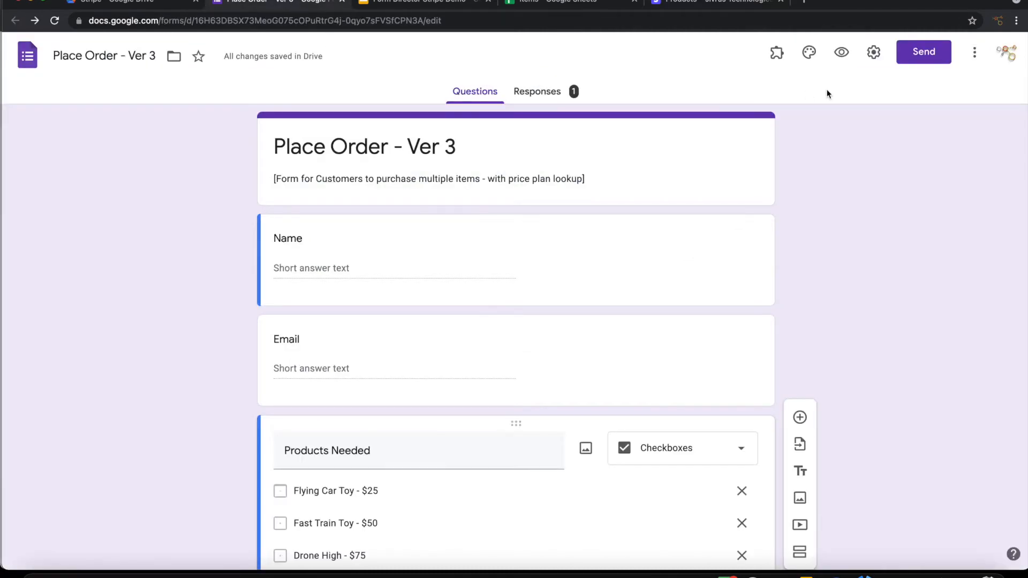
Step: Start Form Director setup and begin a new service using Stripe as the app
click(777, 54)
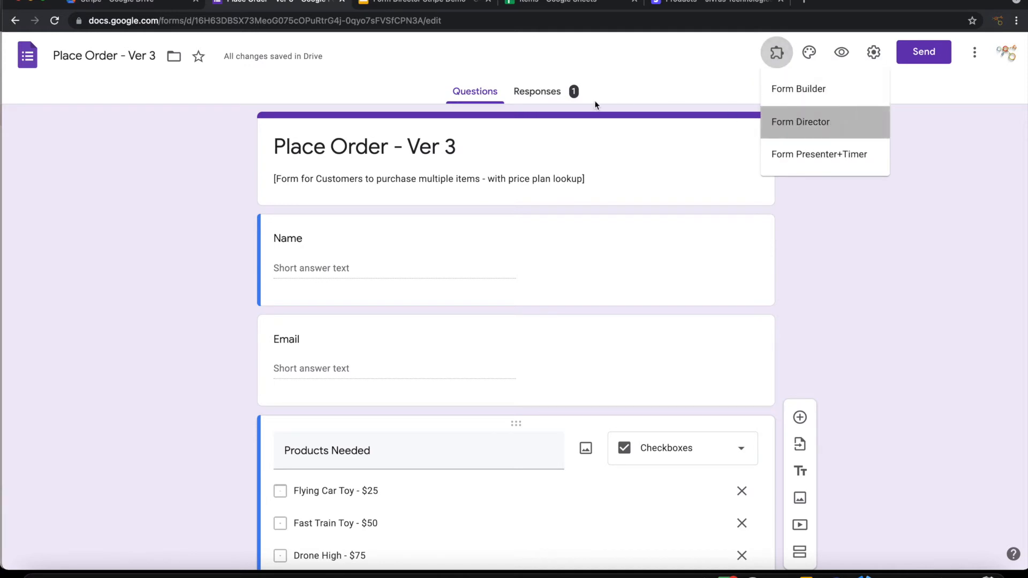
click(798, 122)
click(477, 120)
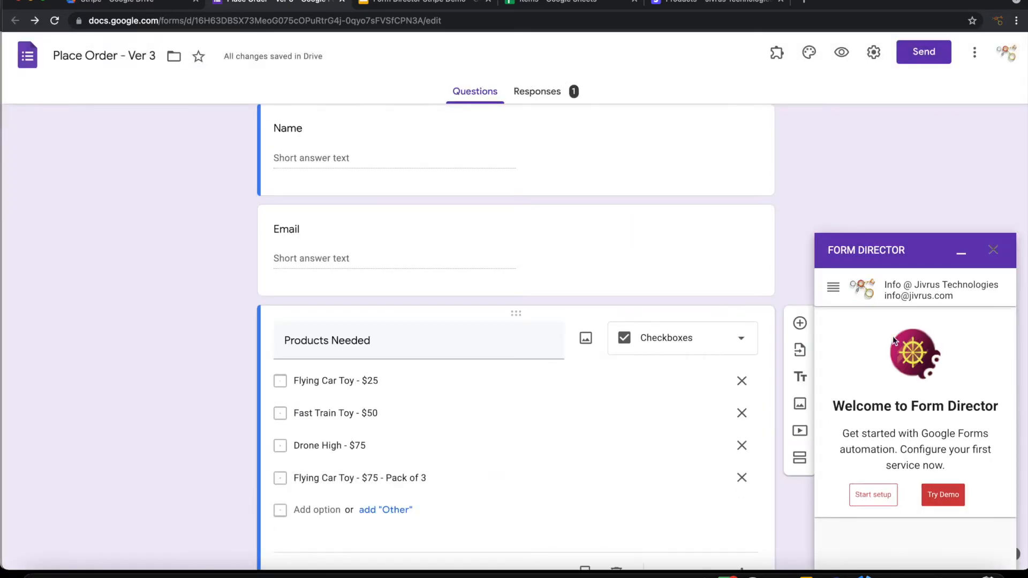
click(874, 499)
click(877, 333)
text(s)
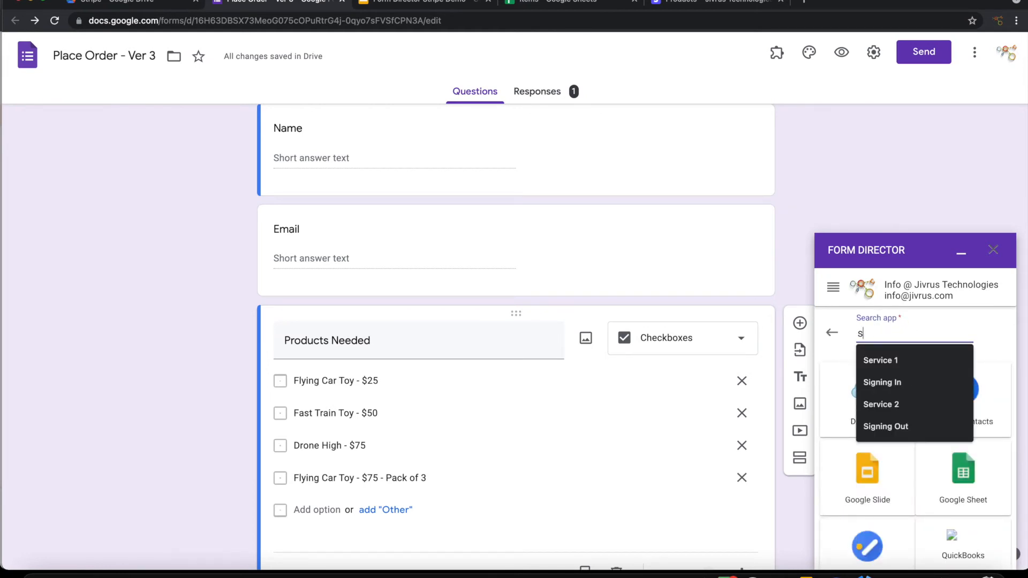
text(tr)
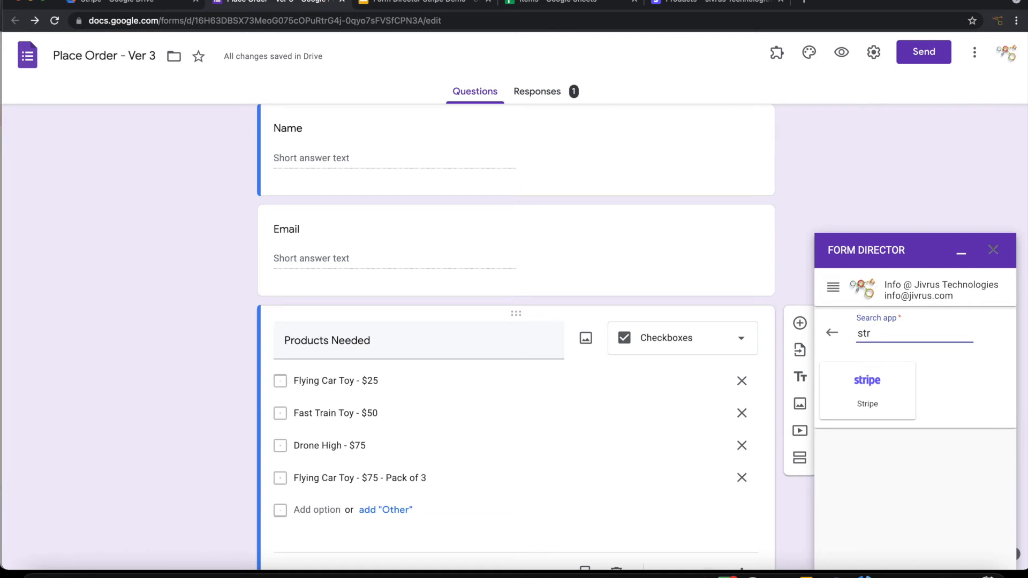
click(879, 387)
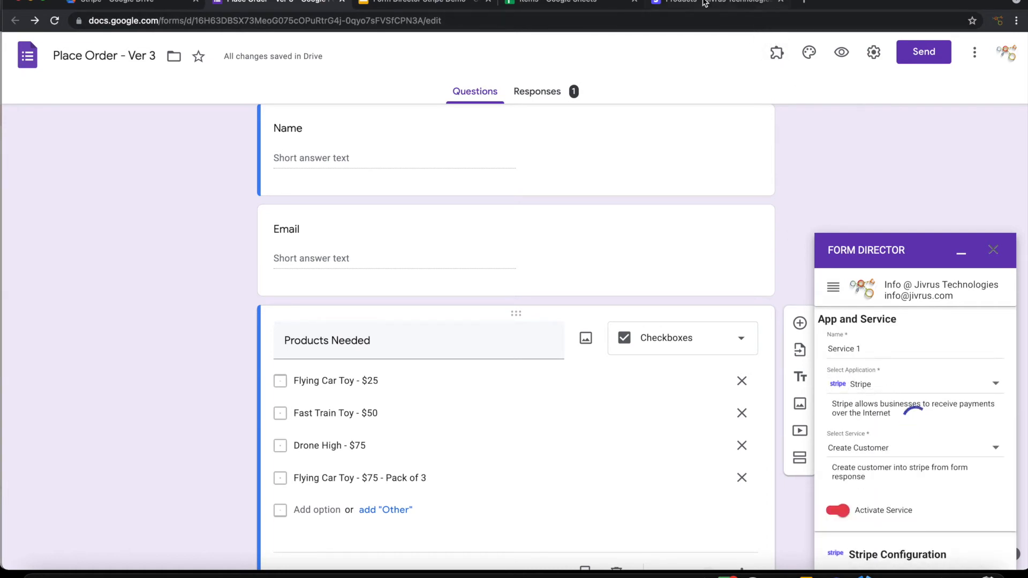
Step: Open Stripe's Developers page, then name the service 'Multiple Orders from Price plans'
click(704, 2)
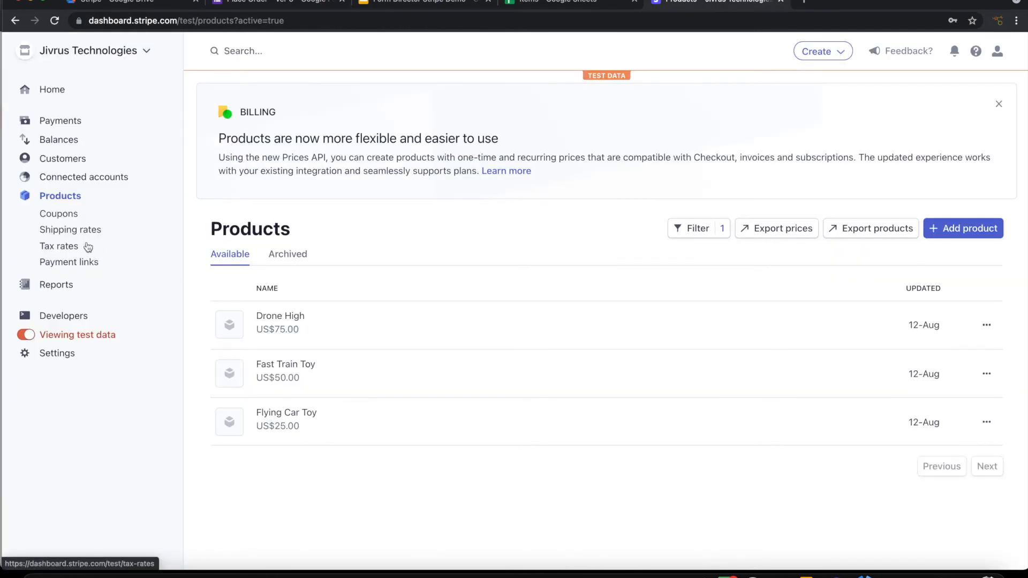
click(72, 322)
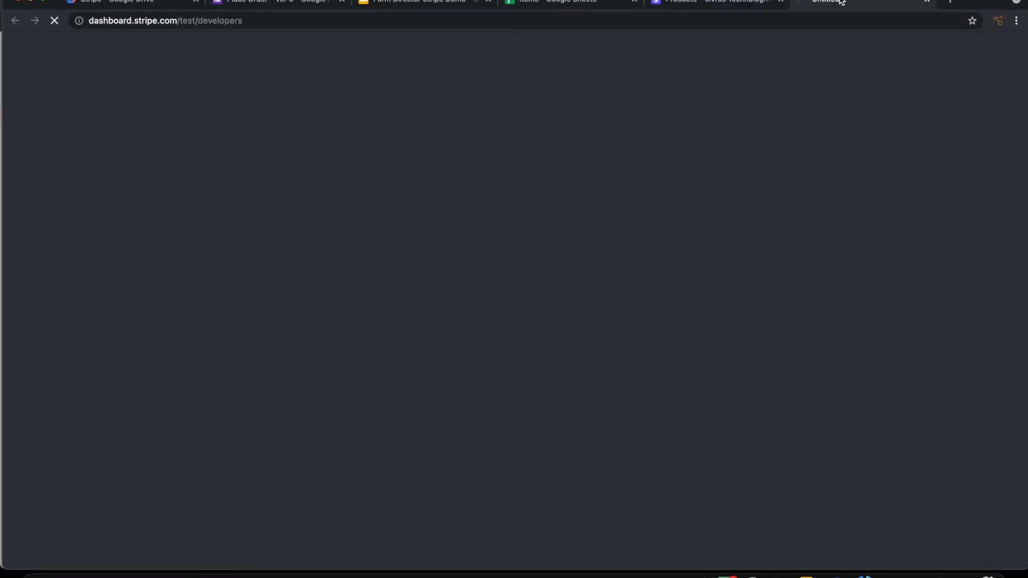
click(296, 4)
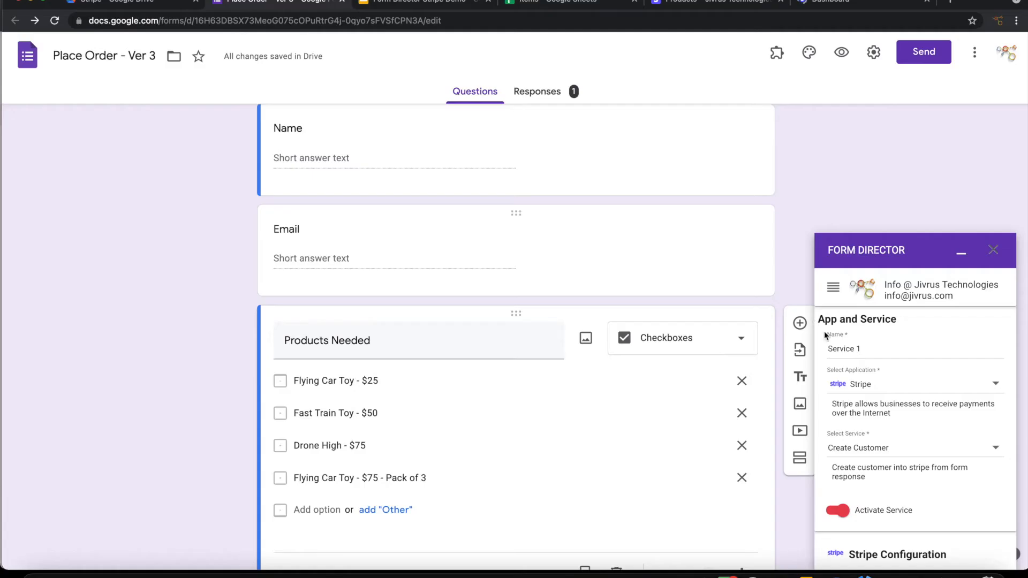
click(881, 352)
text(Multiple Orders from Pr)
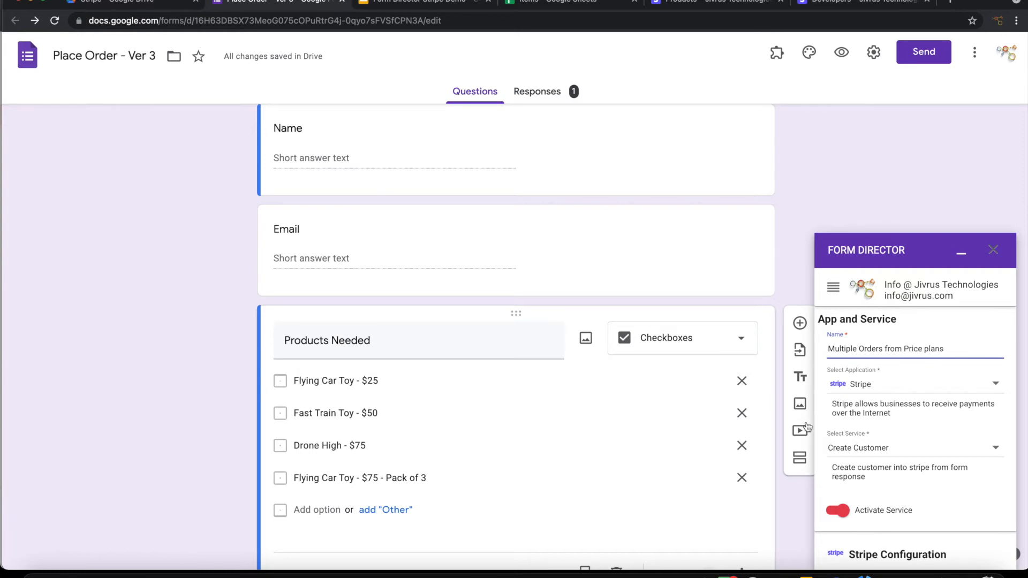
Step: Set the Stripe service action to Create Invoice
click(846, 449)
click(874, 480)
scroll(929, 486, down, 3)
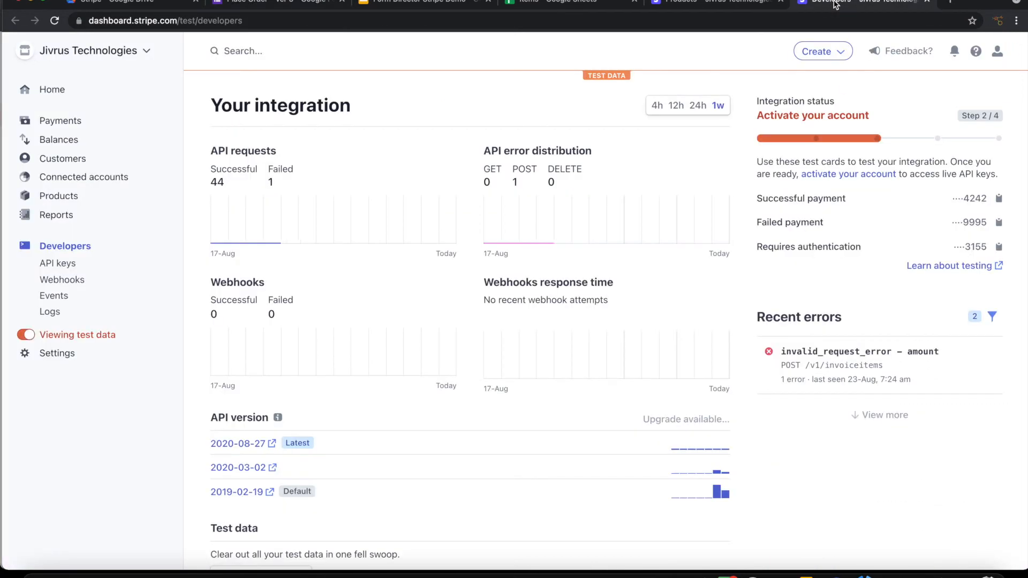
click(837, 4)
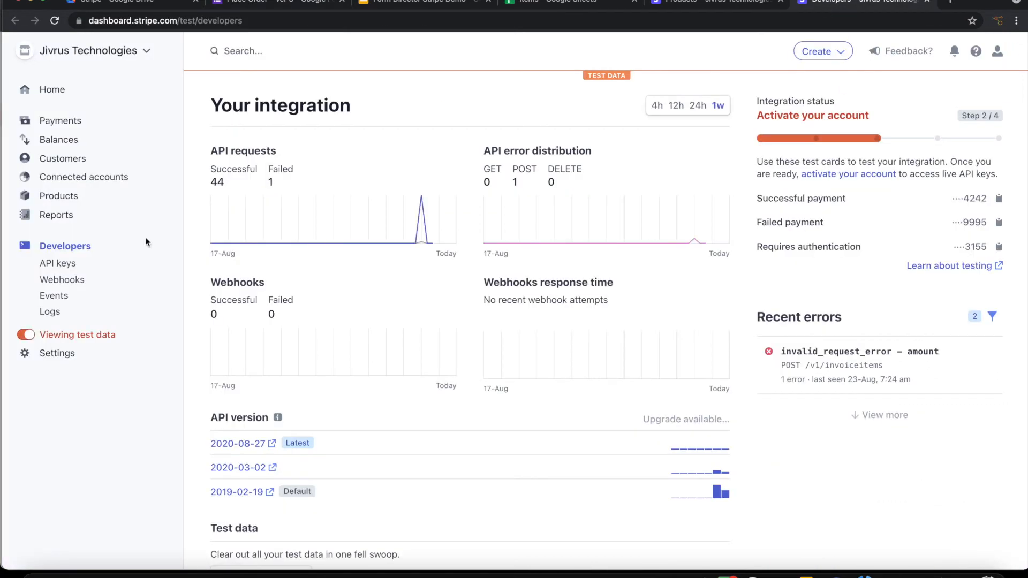
Step: Reveal and copy the Stripe secret test key from the API keys page
click(78, 260)
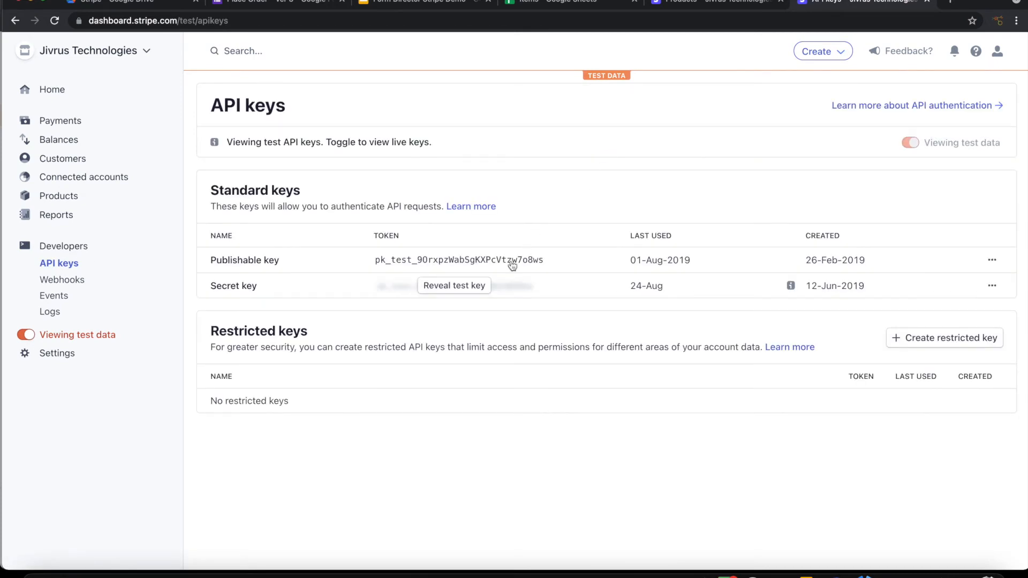
click(459, 287)
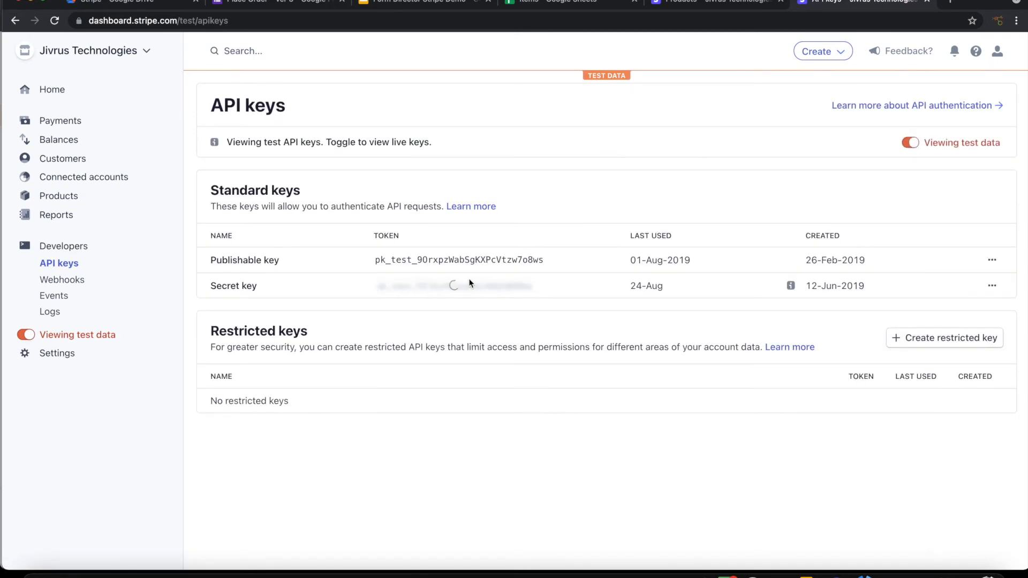
click(467, 288)
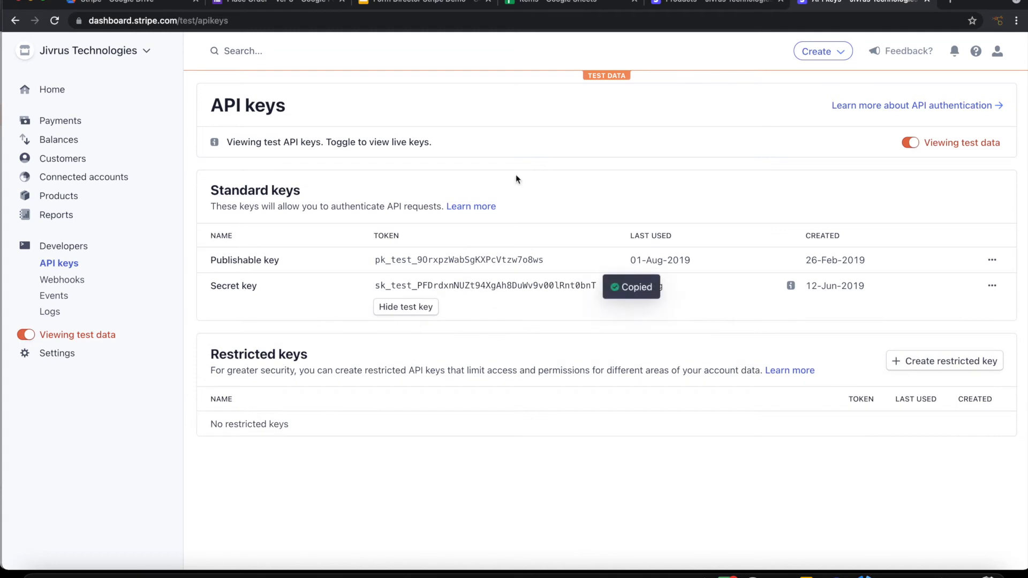
click(244, 3)
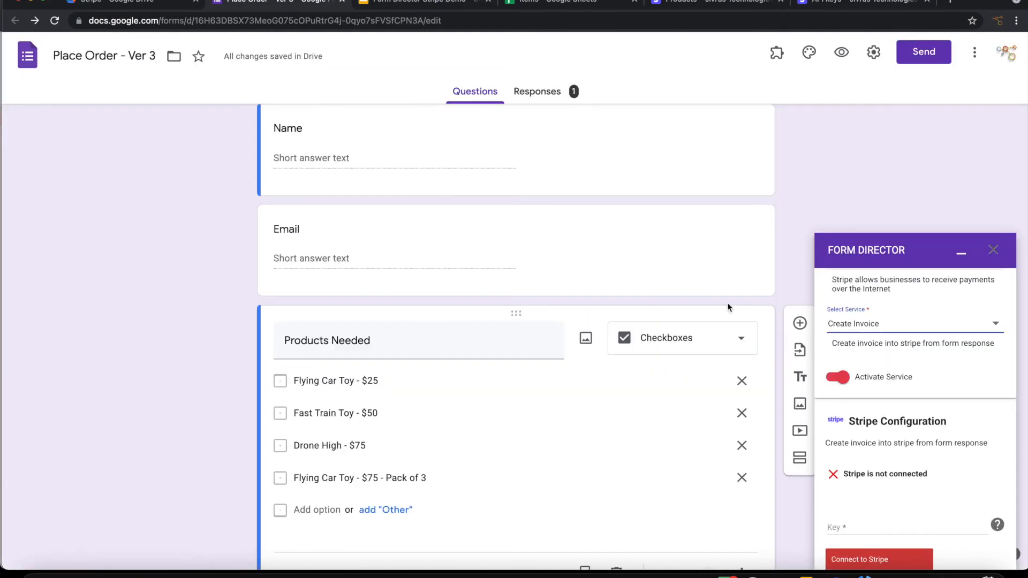
Step: Paste the secret key into Form Director and connect to Stripe
click(866, 527)
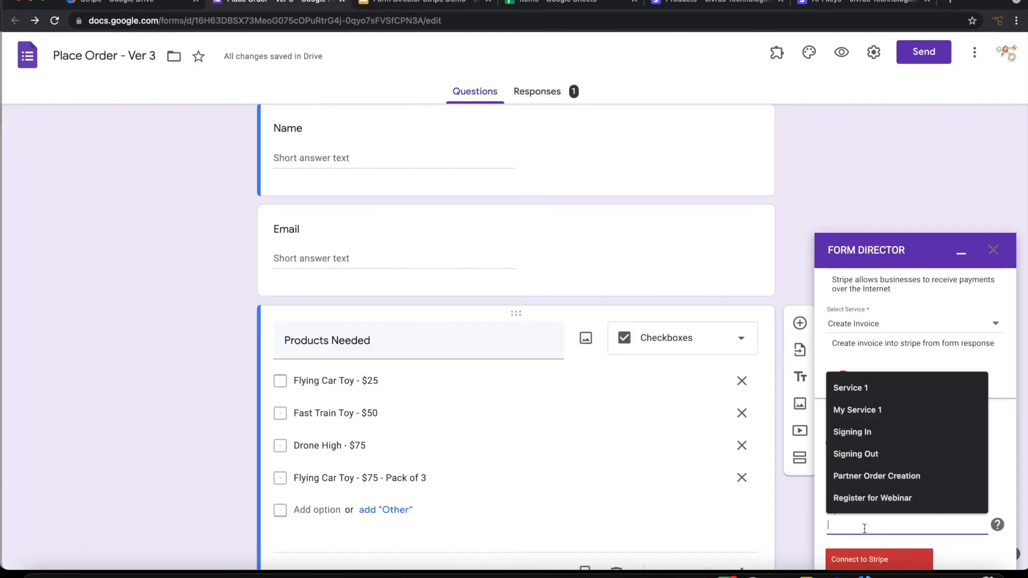
key(ctrl+v)
click(872, 567)
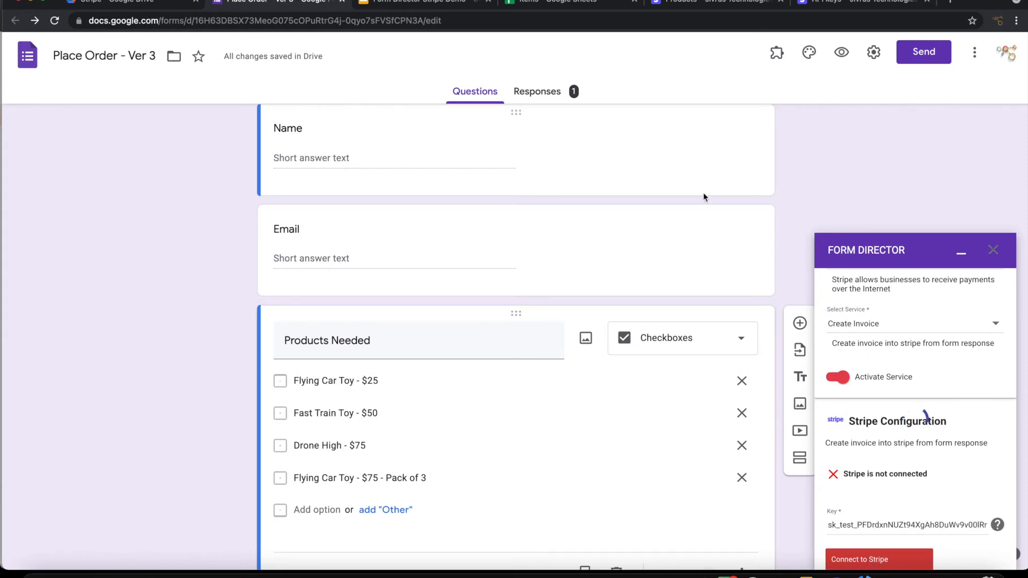
scroll(923, 385, down, 4)
scroll(925, 389, down, 2)
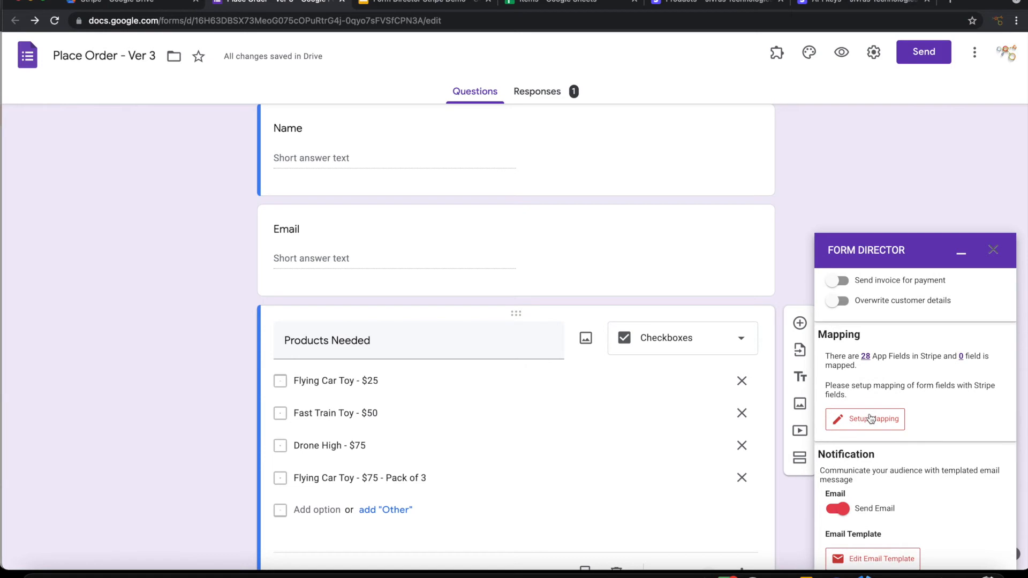
Step: Map the Customer Email app field to the Email question and save the mapping
click(871, 418)
click(331, 239)
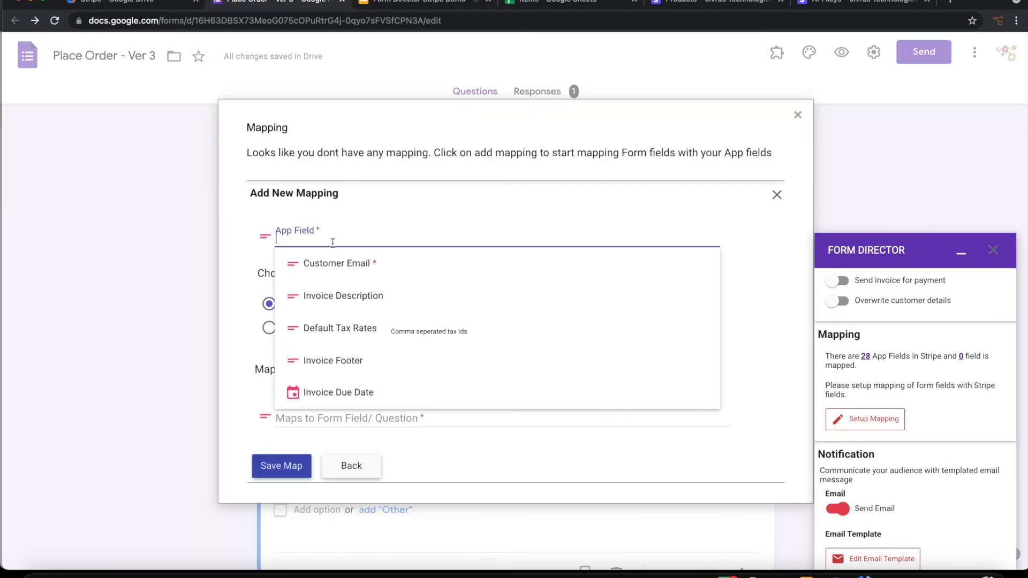
click(346, 263)
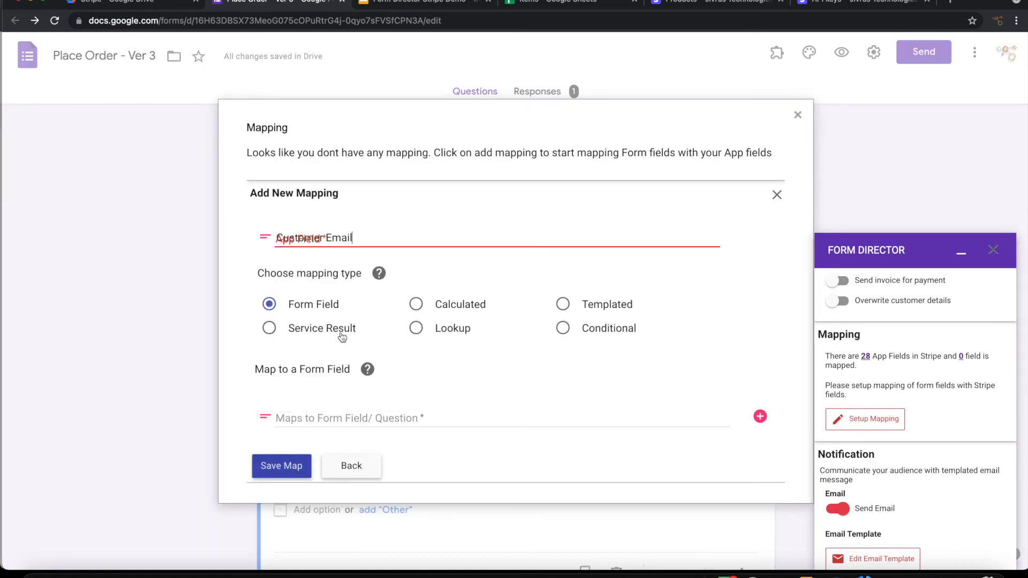
click(315, 410)
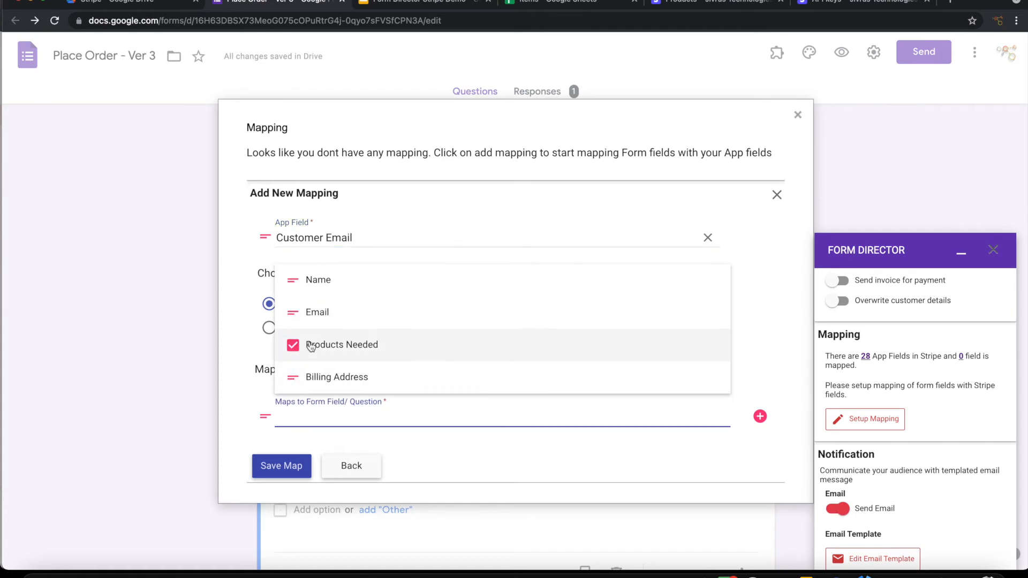
click(317, 315)
click(292, 479)
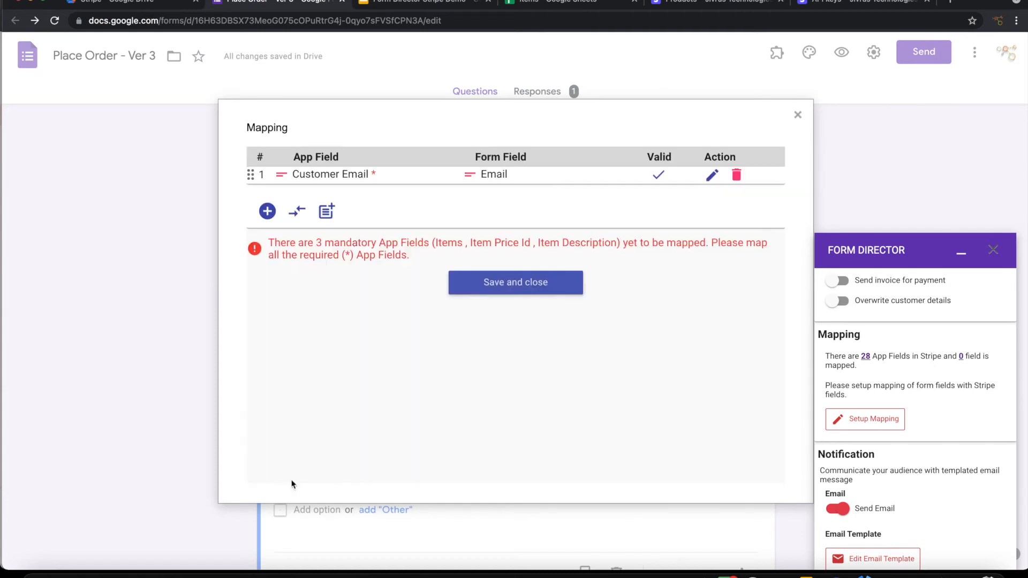
click(341, 261)
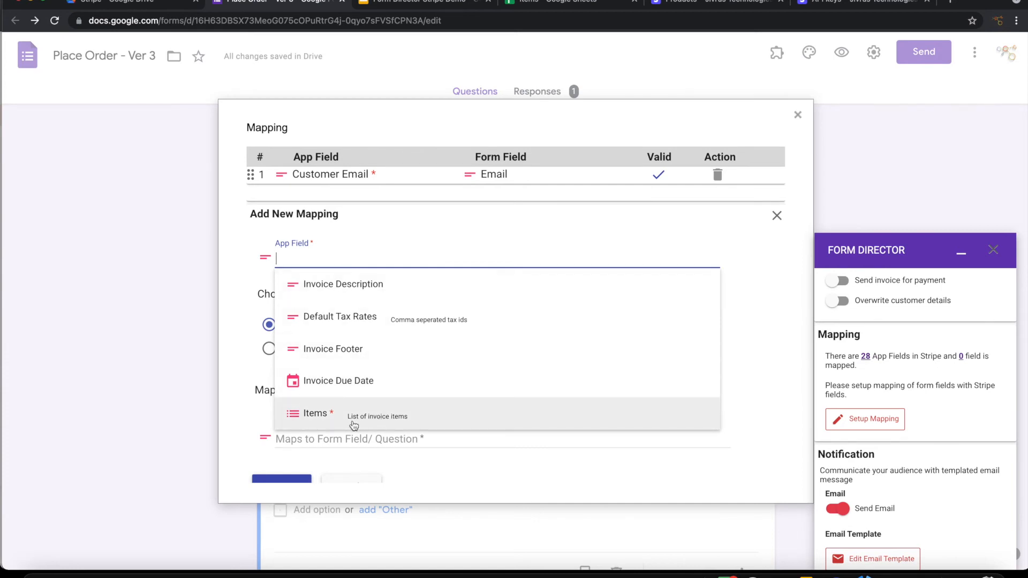
Step: Map the Items app field to a Google Sheet lookup using the 'Items' spreadsheet found by search
scroll(390, 426, down, 1)
click(363, 403)
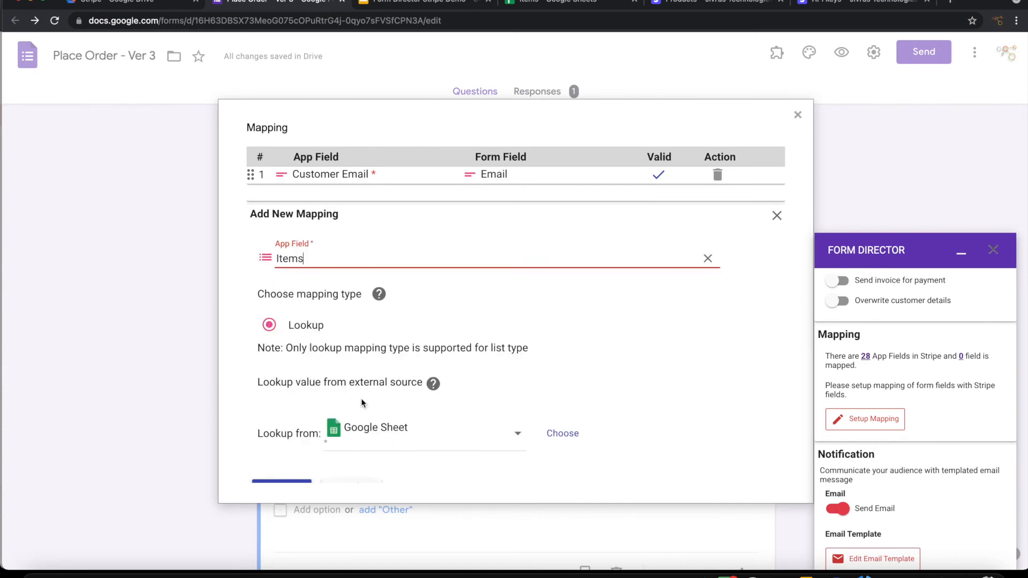
scroll(385, 435, down, 3)
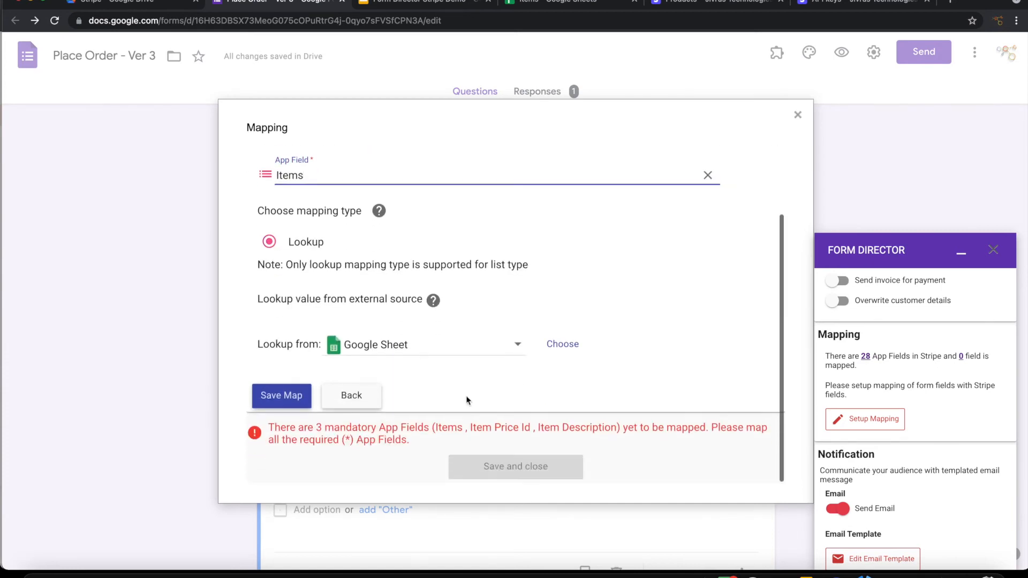
click(561, 340)
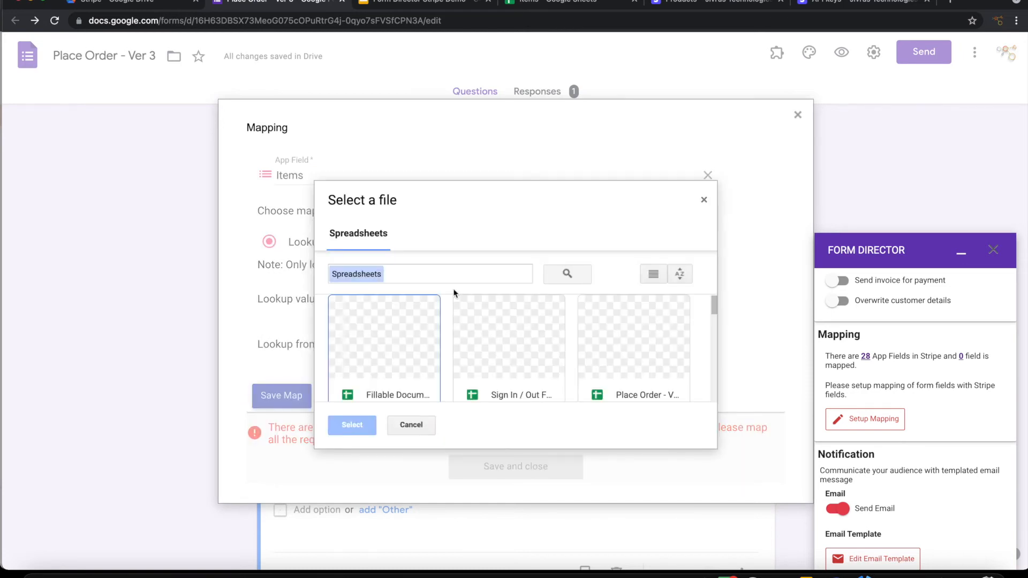
click(431, 268)
text(items)
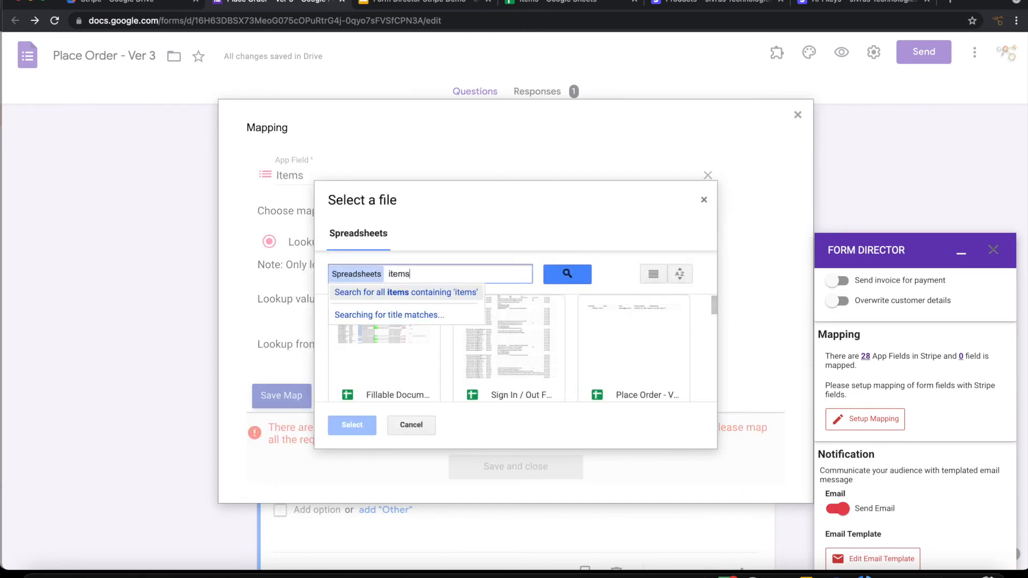
key(Return)
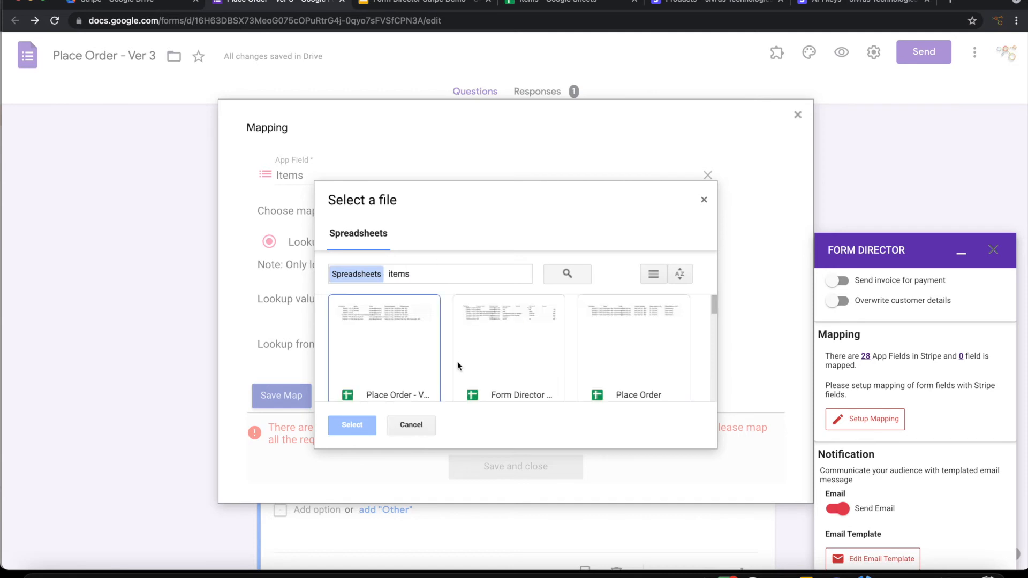
scroll(477, 365, down, 2)
scroll(477, 365, up, 2)
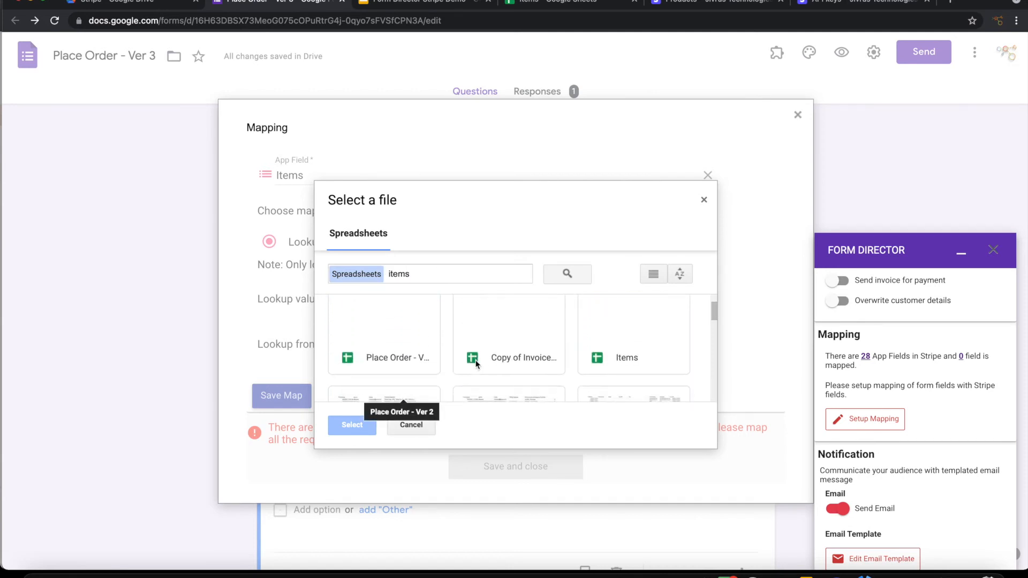
click(634, 347)
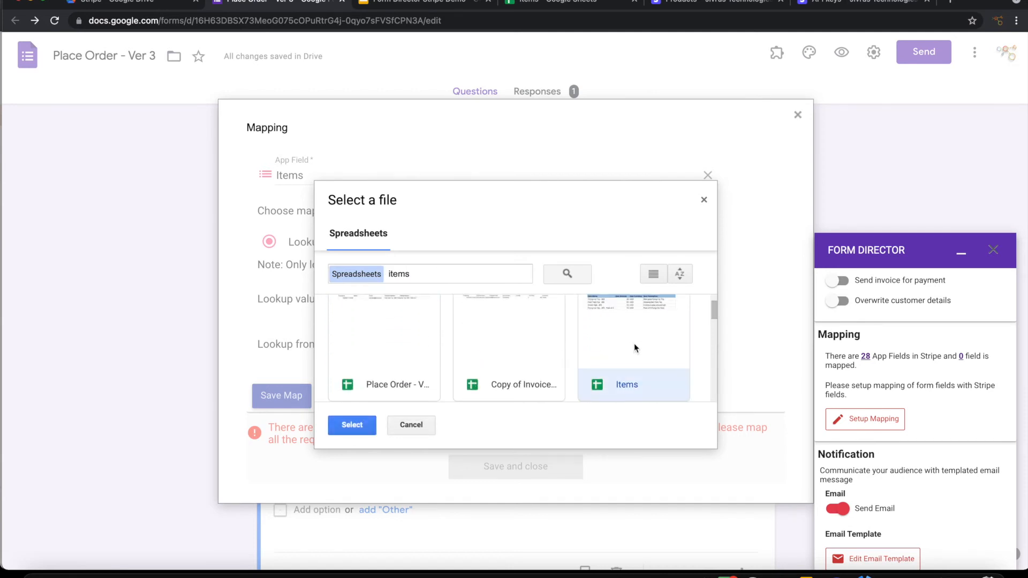
click(350, 426)
scroll(388, 414, down, 3)
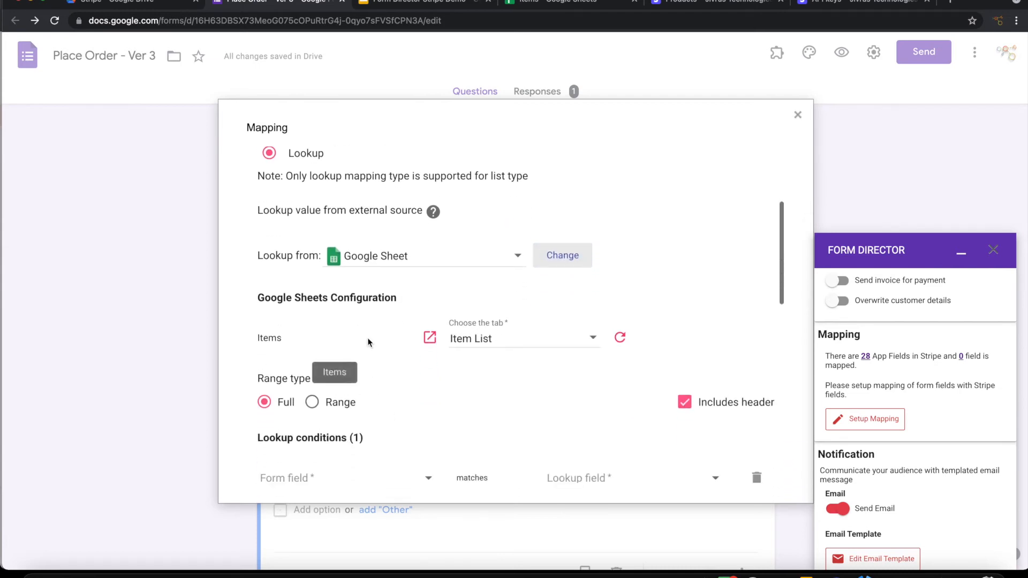
Step: Look up from the Price List tab, matching Products Needed against the Item Name column
click(489, 346)
click(490, 369)
click(552, 2)
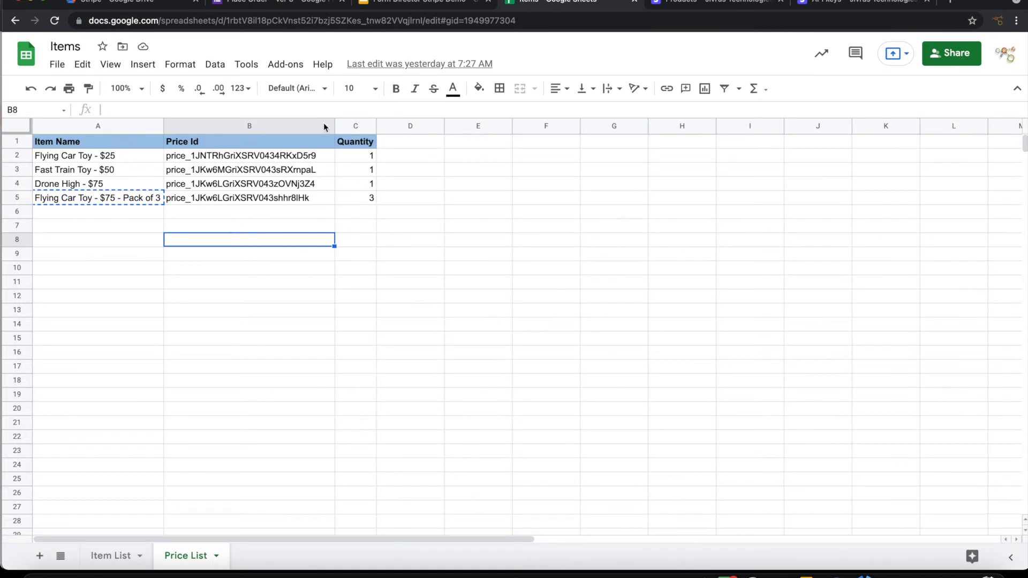
click(255, 4)
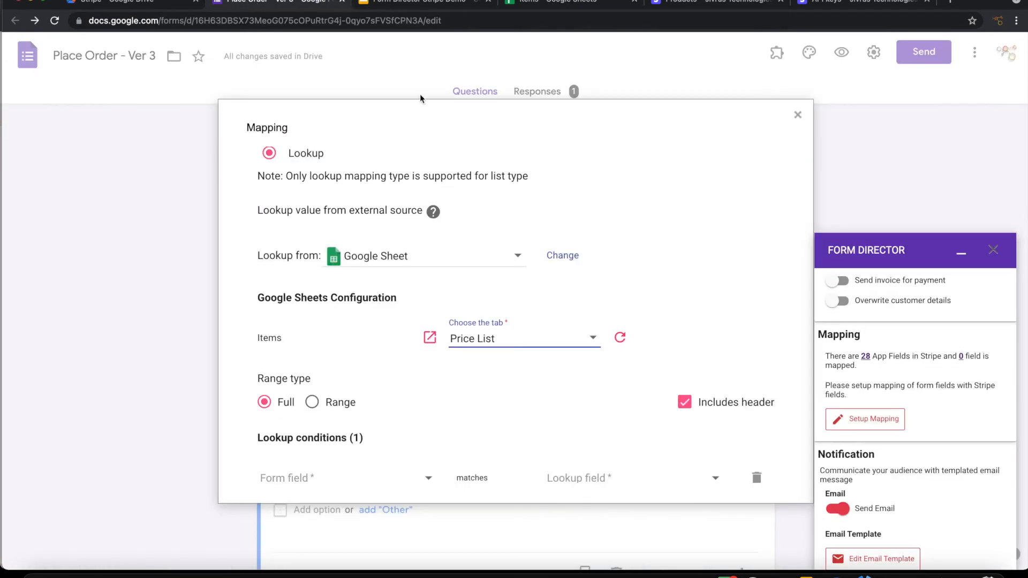
scroll(401, 377, down, 3)
click(347, 325)
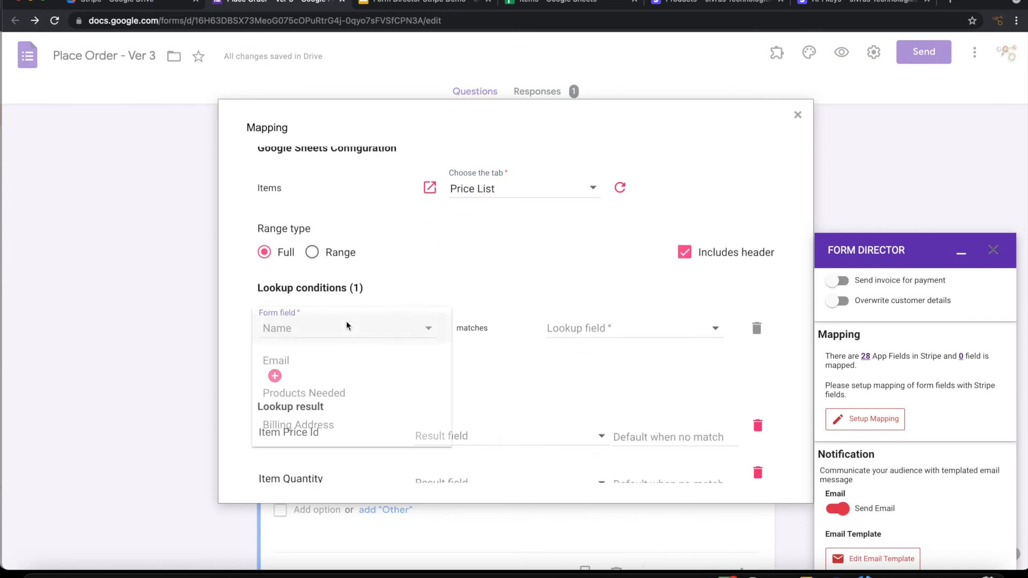
click(318, 392)
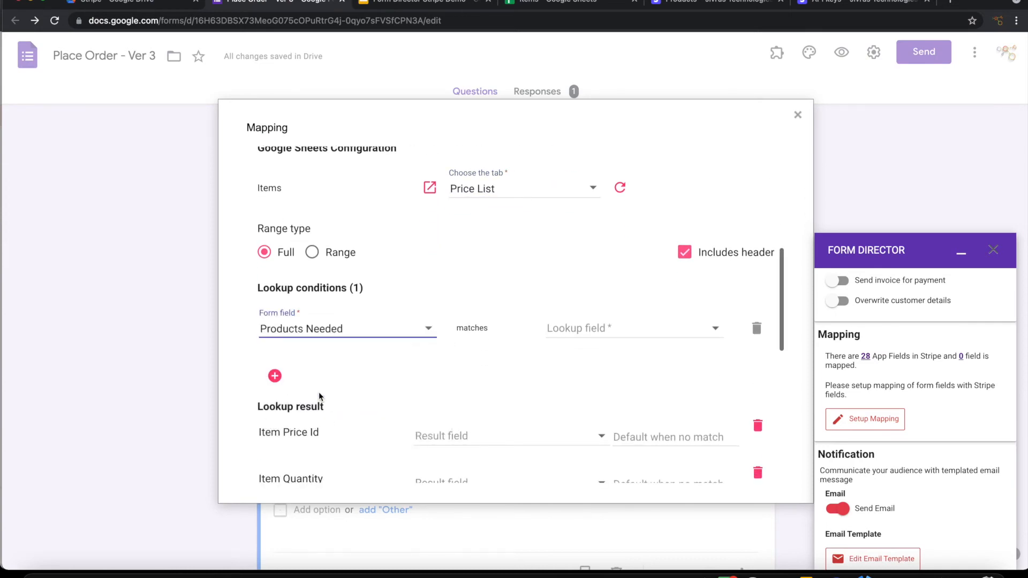
click(584, 331)
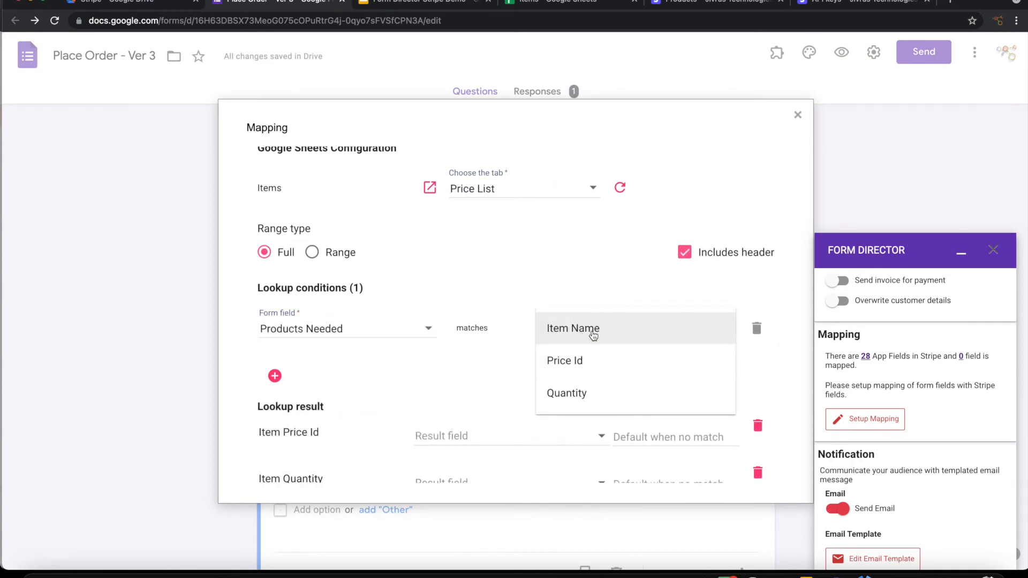
click(593, 334)
Step: Return Price Id and Quantity, remove the Currency, Description, Unit Amount, Discountable and Tax Rates rows, and save
scroll(435, 379, down, 3)
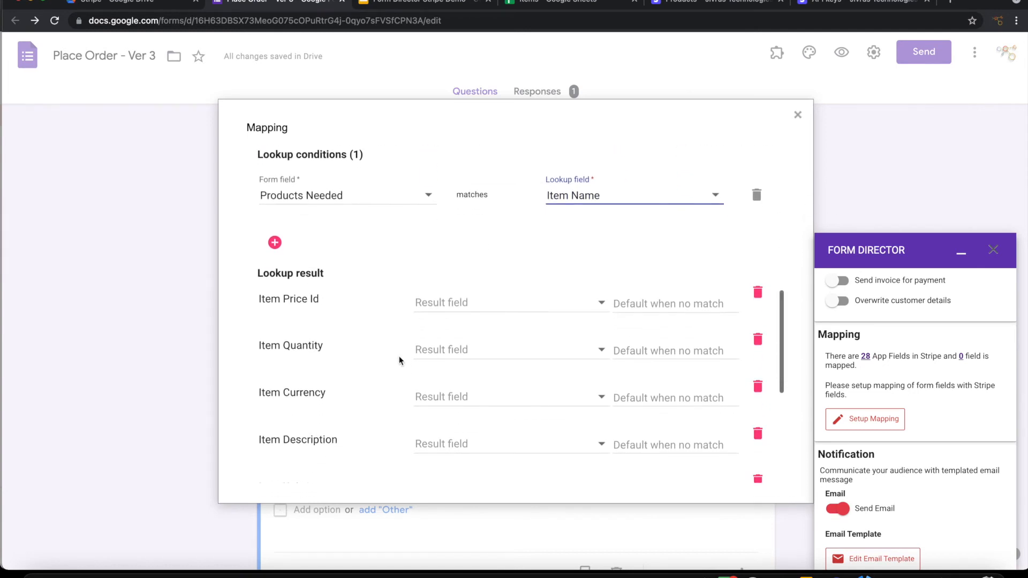
scroll(407, 343, down, 2)
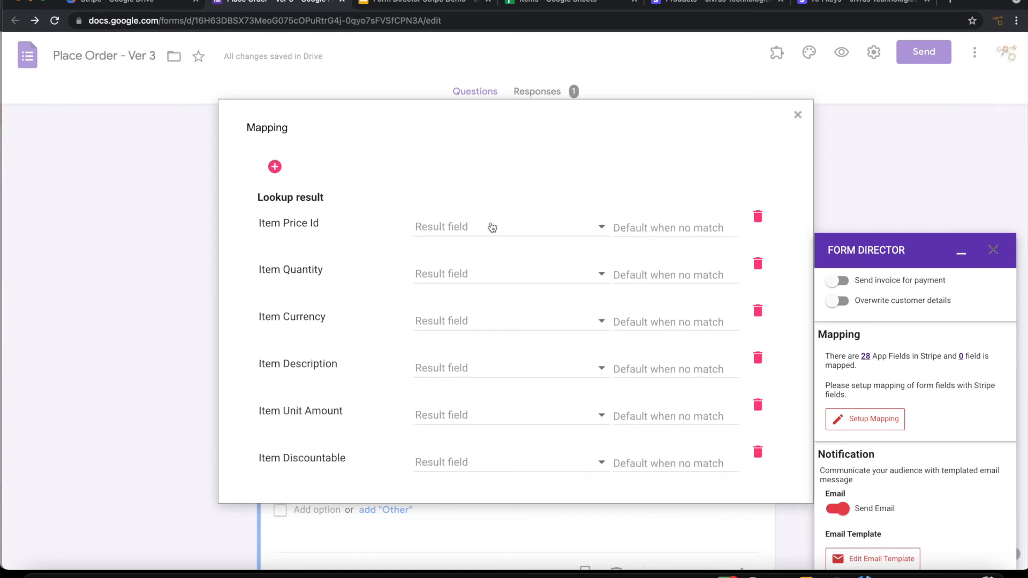
click(449, 230)
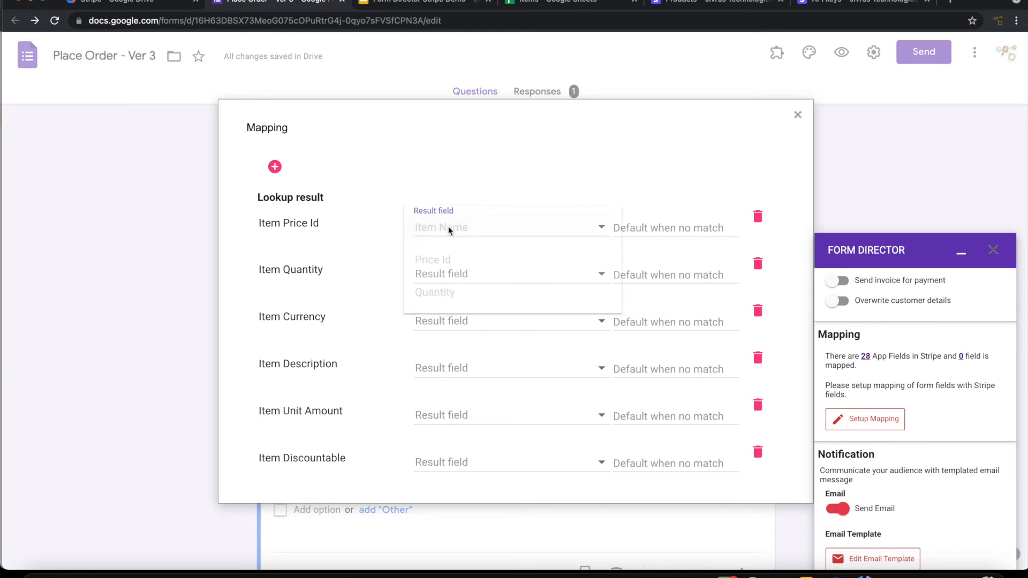
click(449, 260)
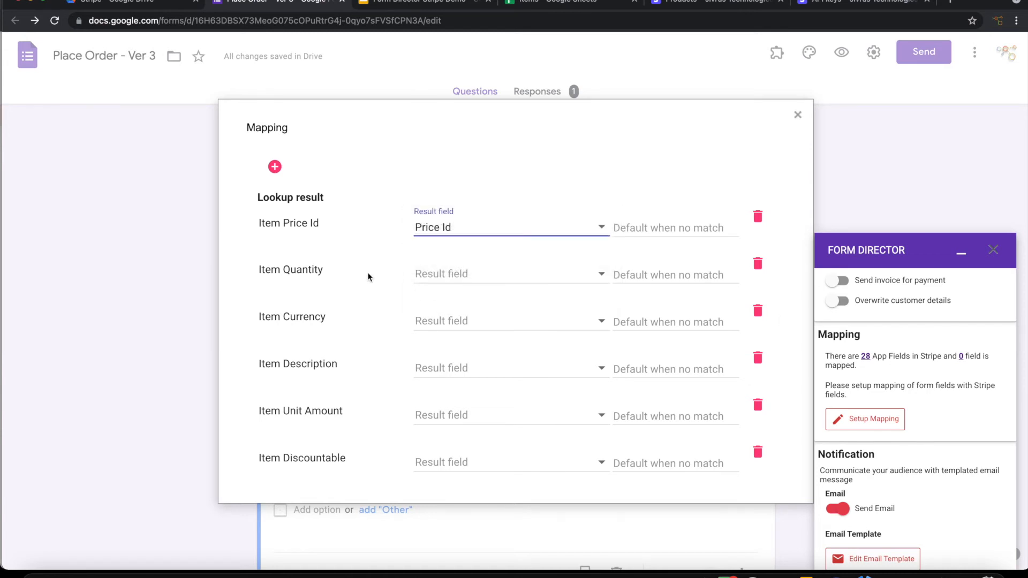
click(447, 278)
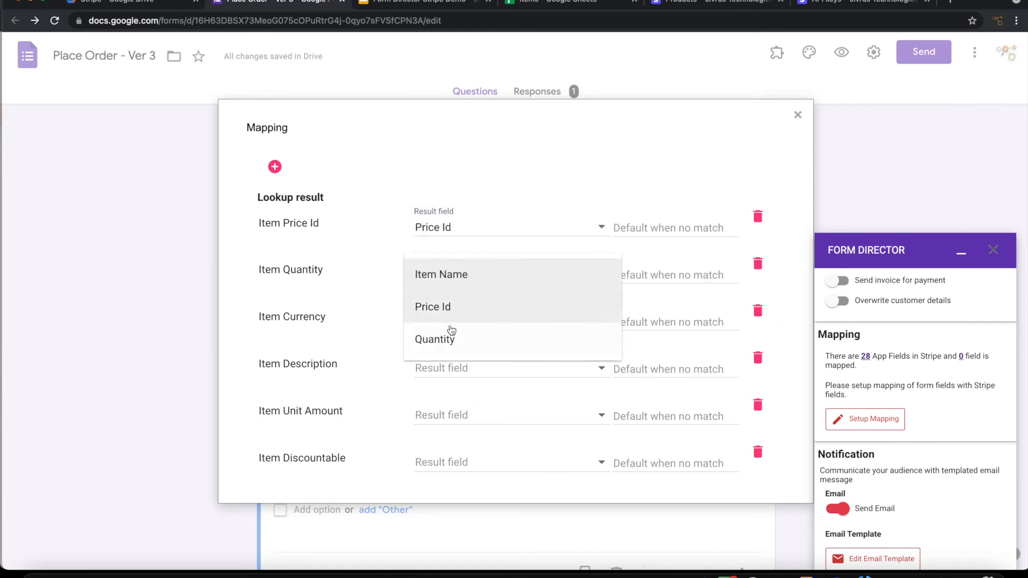
click(449, 343)
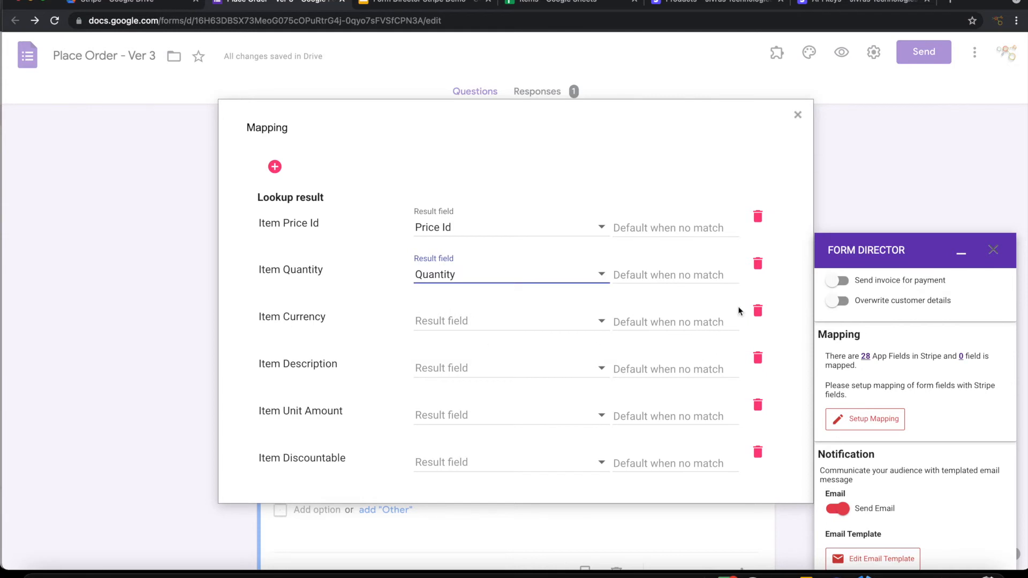
click(758, 312)
click(758, 312)
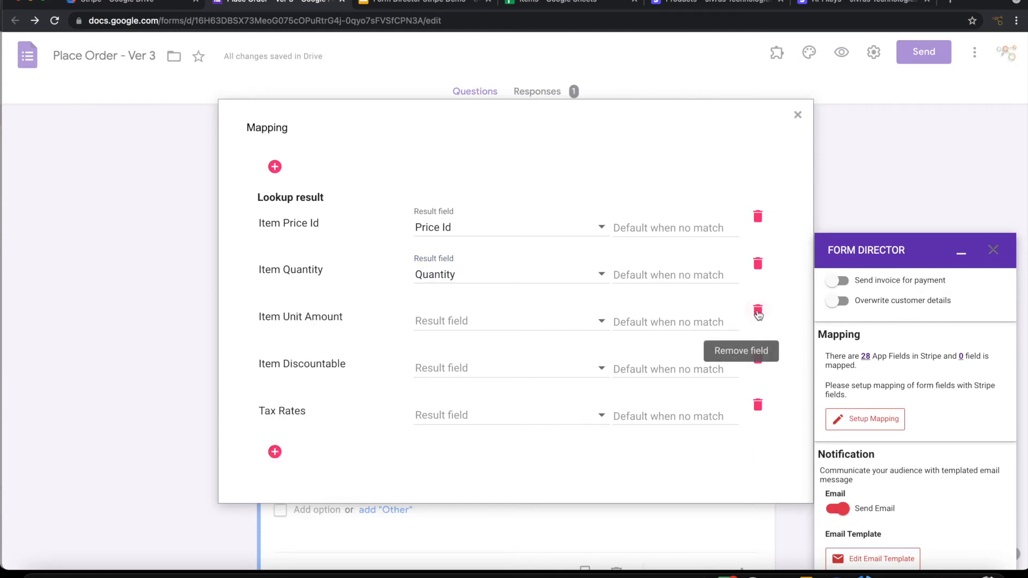
click(758, 312)
click(758, 312)
click(758, 312)
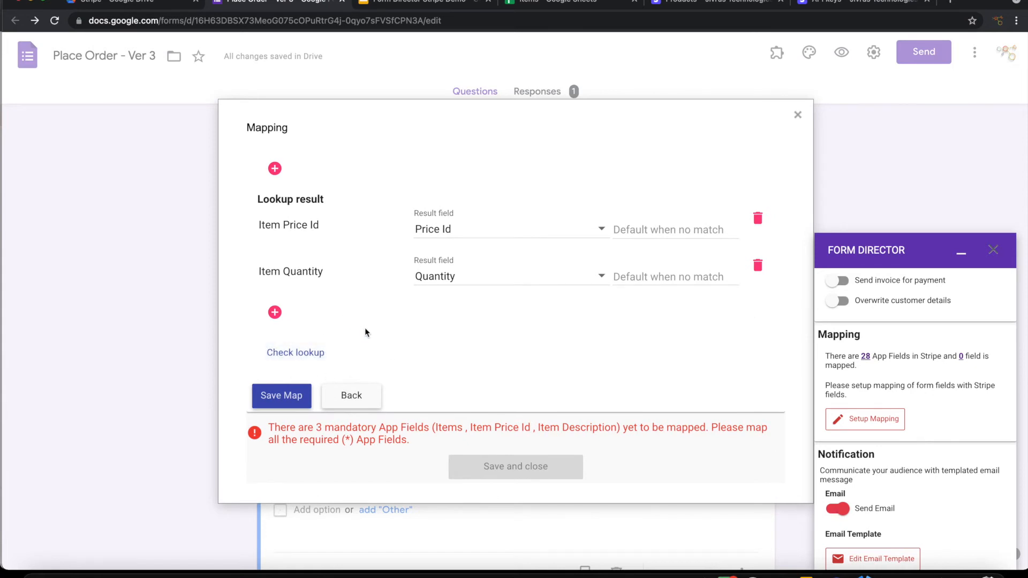
click(281, 395)
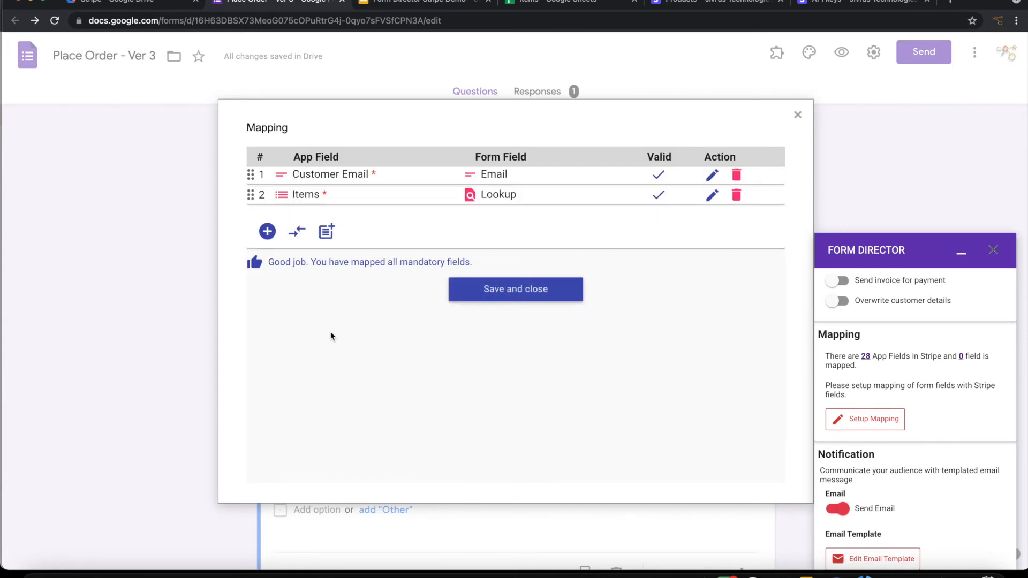
Step: Close the field mapping, turn off the notification email, and save the Stripe service
click(494, 289)
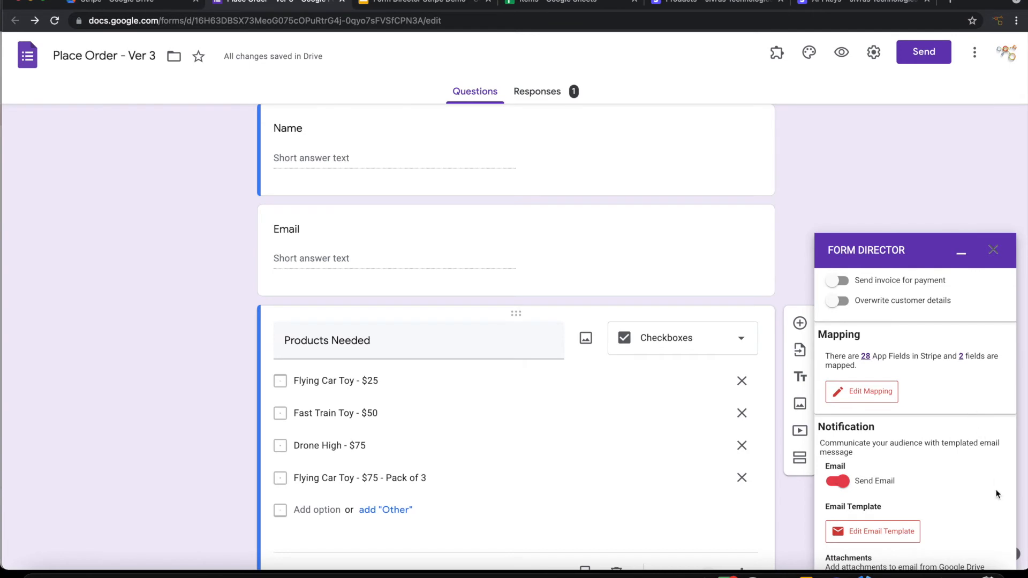
scroll(997, 494, down, 2)
click(841, 376)
click(859, 535)
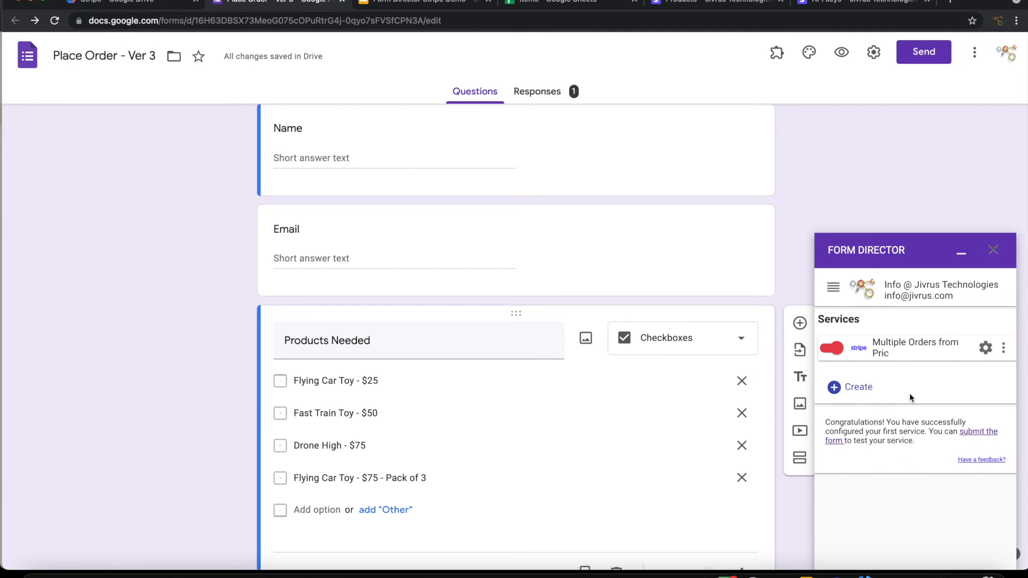
Step: In the form preview, autofill name and billing address and enter a test e-mail address
click(841, 52)
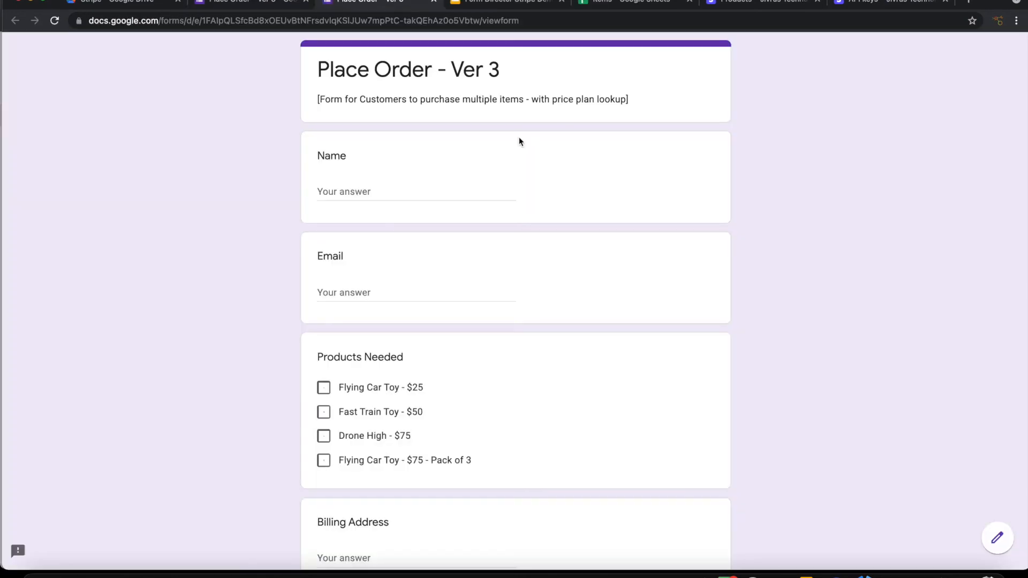
click(387, 191)
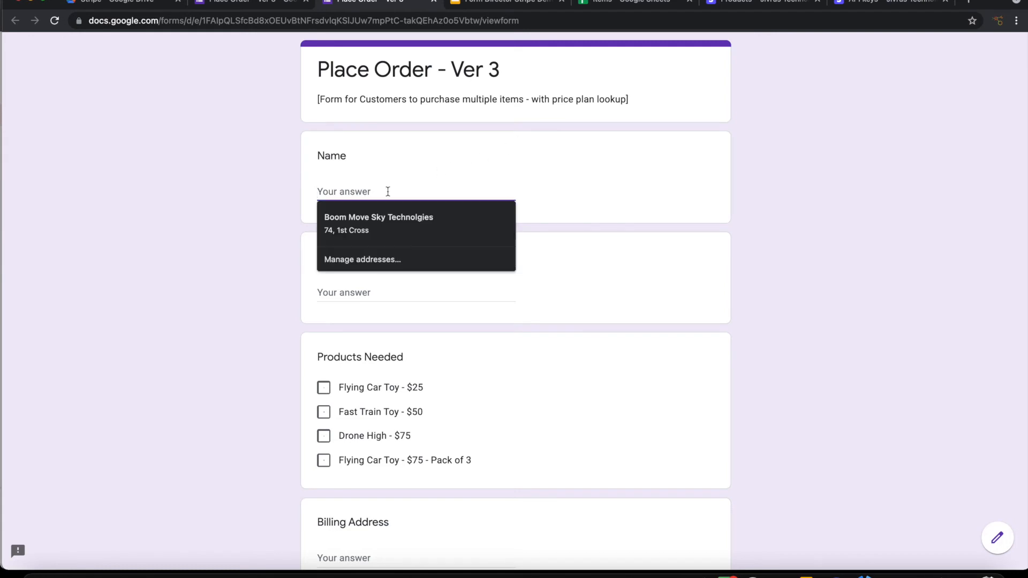
click(389, 220)
drag(409, 293, 259, 294)
key(BackSpace)
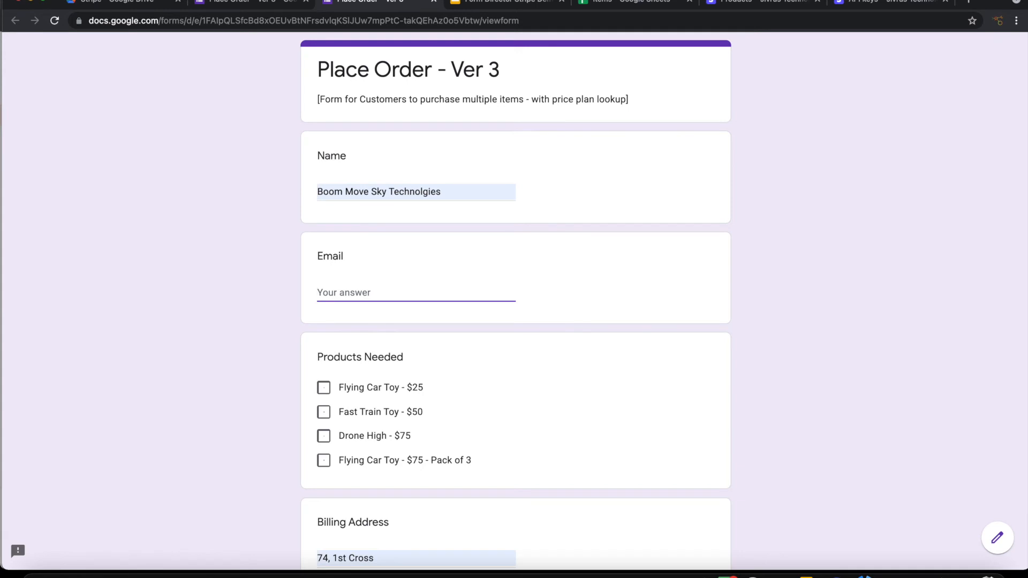
text(boo)
text(m3@example.com)
Step: Tick Flying Car Toy, Drone High and Fast Train Toy, then submit the order
scroll(381, 304, down, 2)
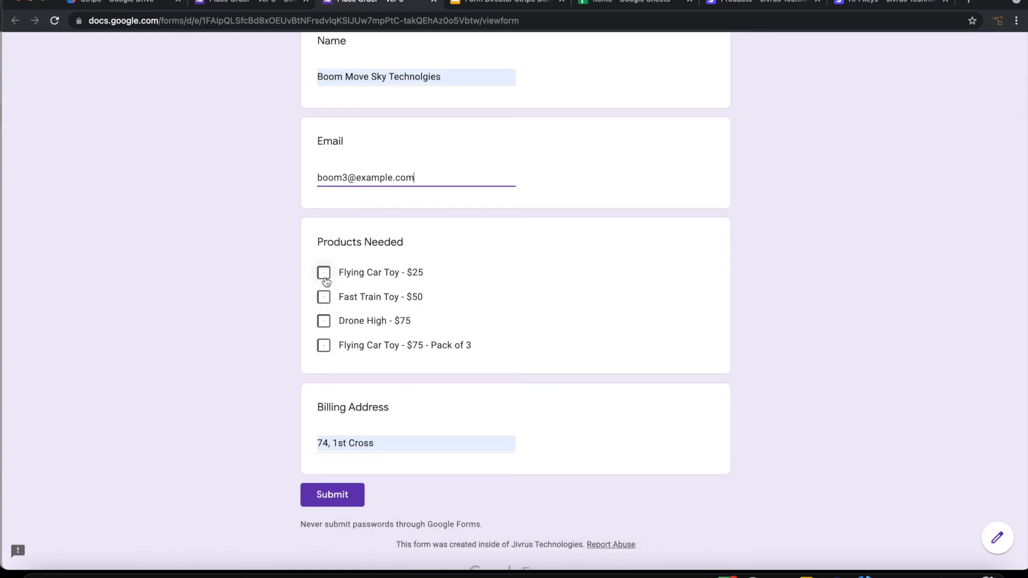
click(324, 275)
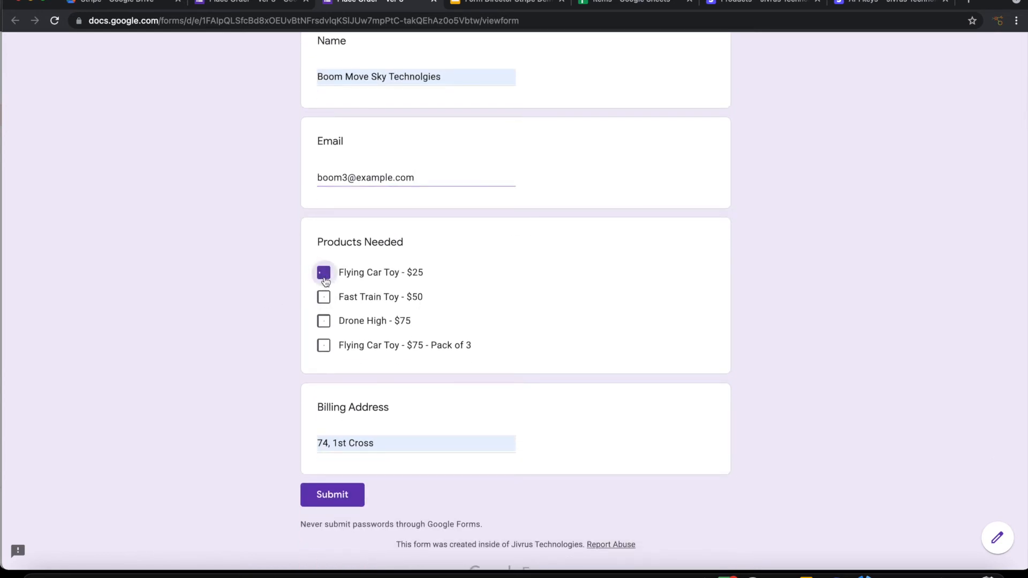
click(324, 326)
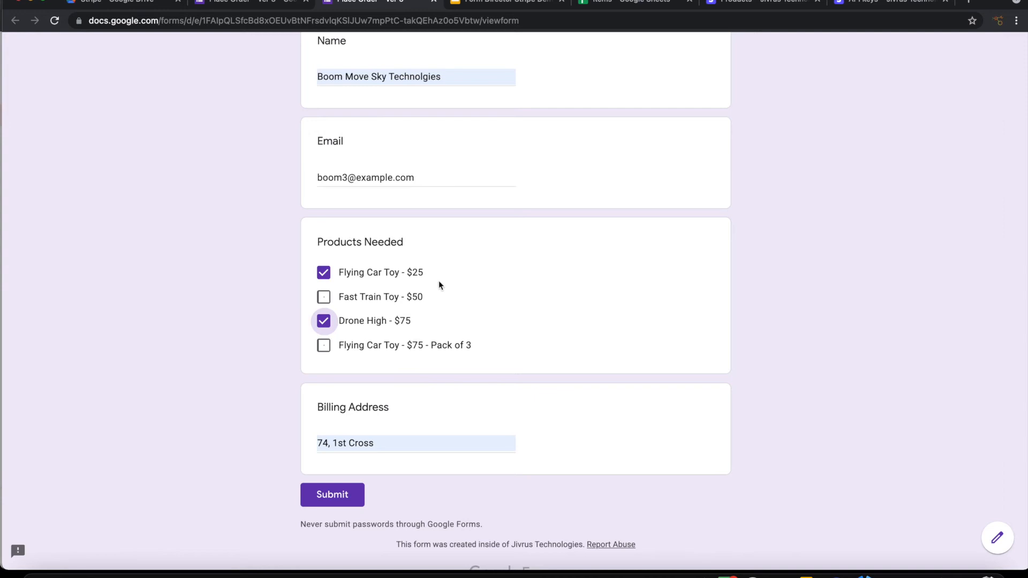
click(475, 297)
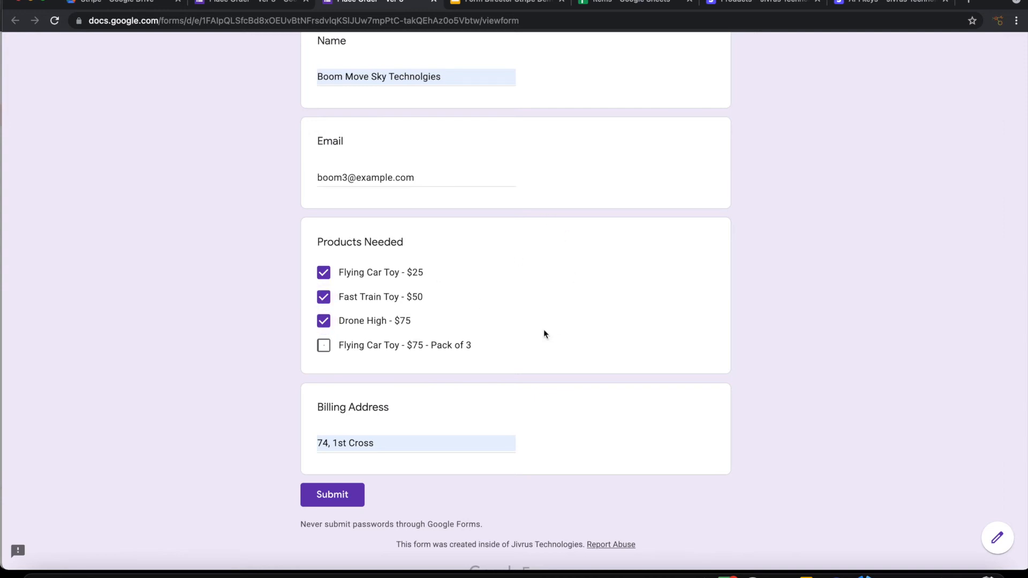
click(328, 494)
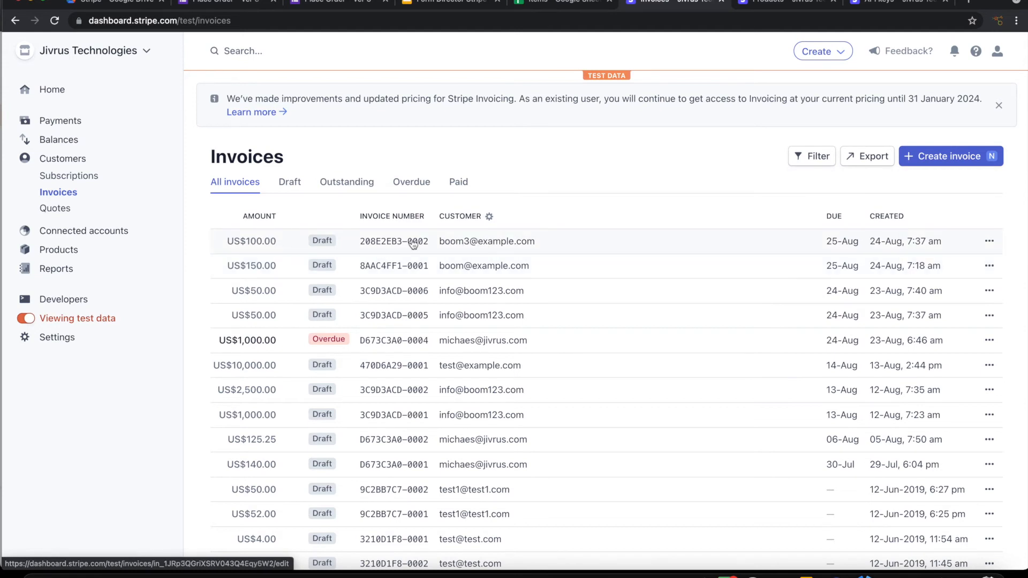
Step: Open the top US$100.00 draft invoice and review its Flying Car Toy and Toys line items
click(466, 247)
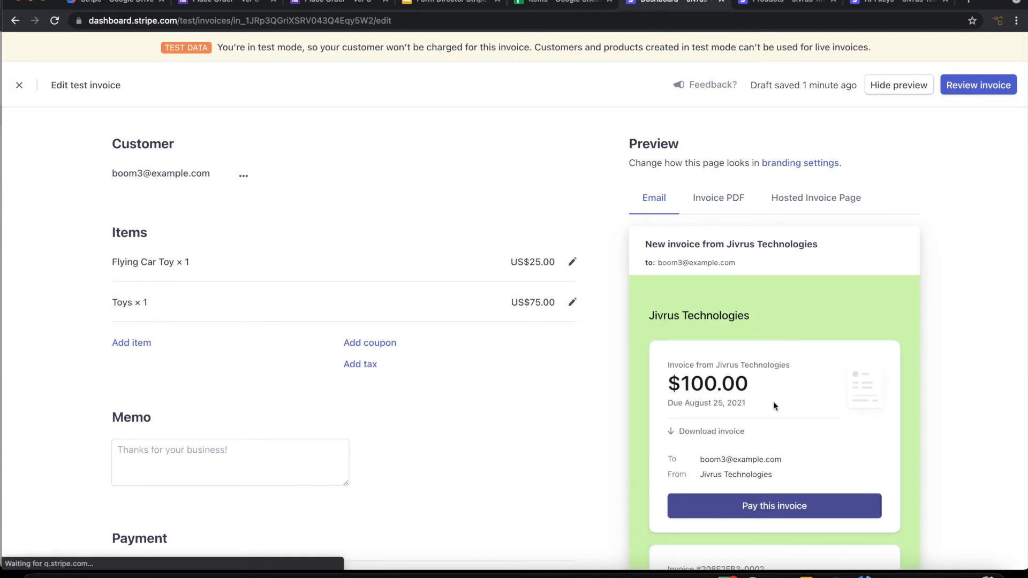
scroll(790, 427, down, 2)
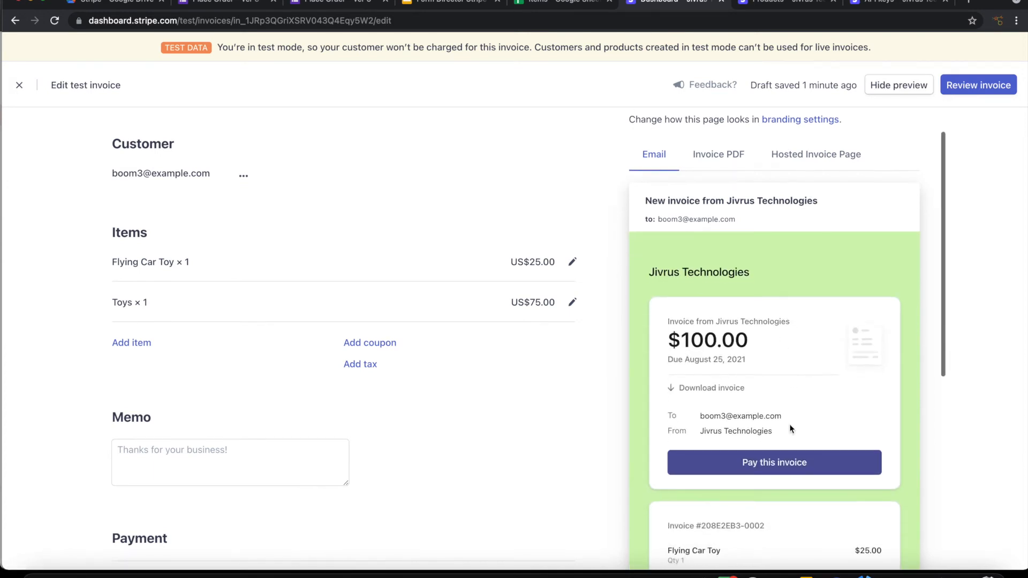
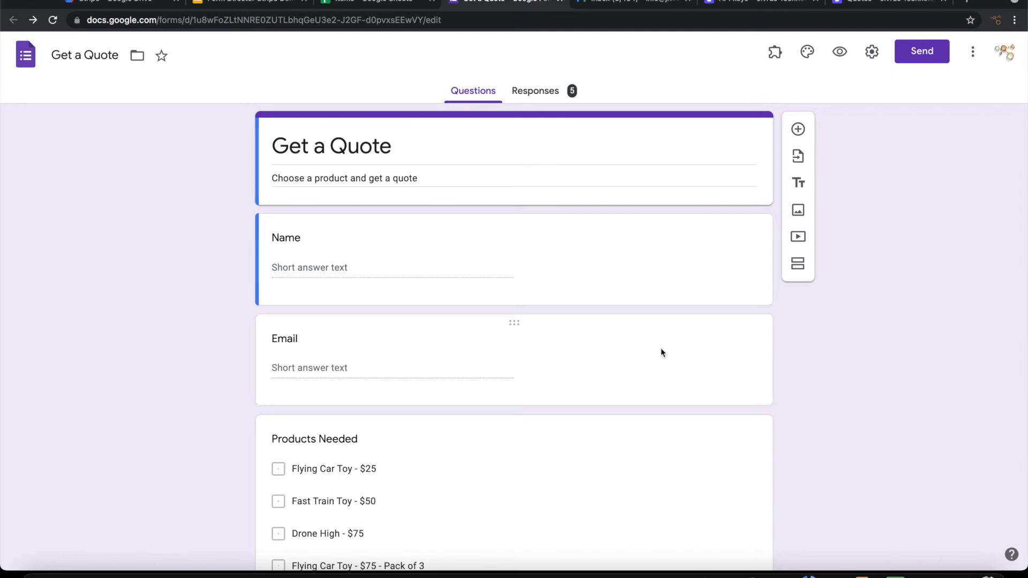
Step: Scroll through the Get a Quote form to review its Name, Email and Products Needed questions
scroll(661, 348, down, 3)
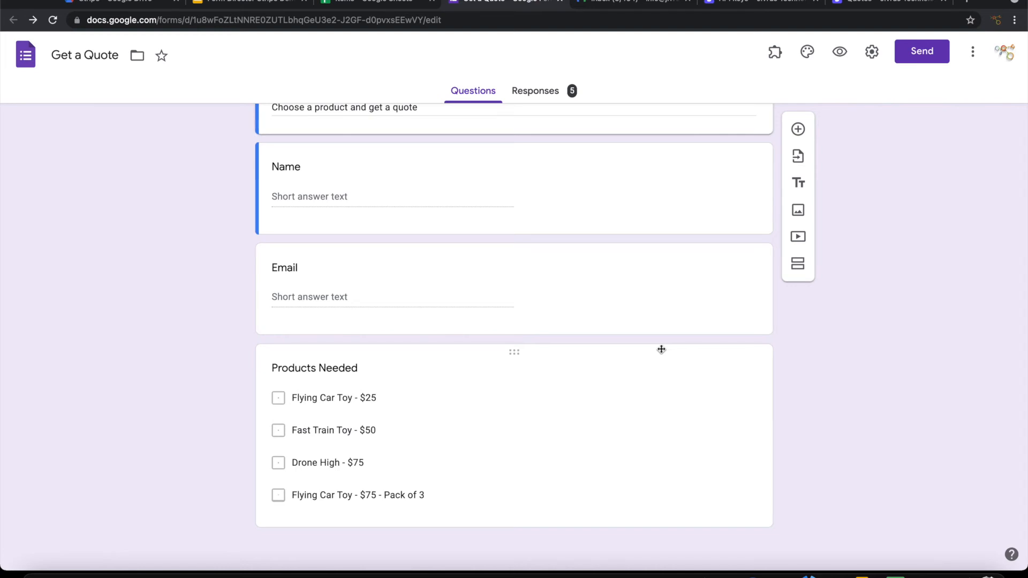
scroll(661, 350, up, 3)
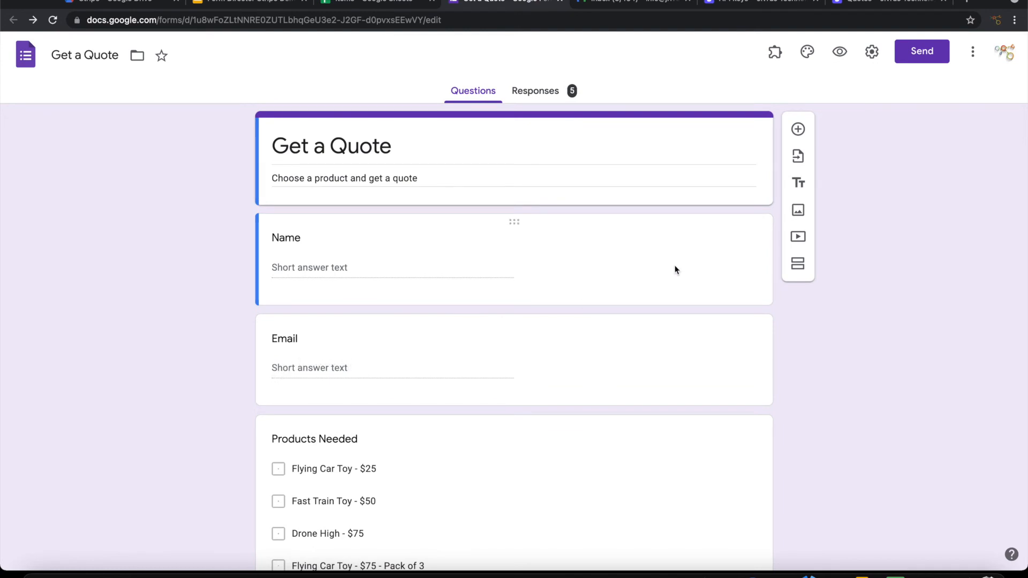
Step: Start a new Form Director service and connect it to the Stripe app
click(774, 54)
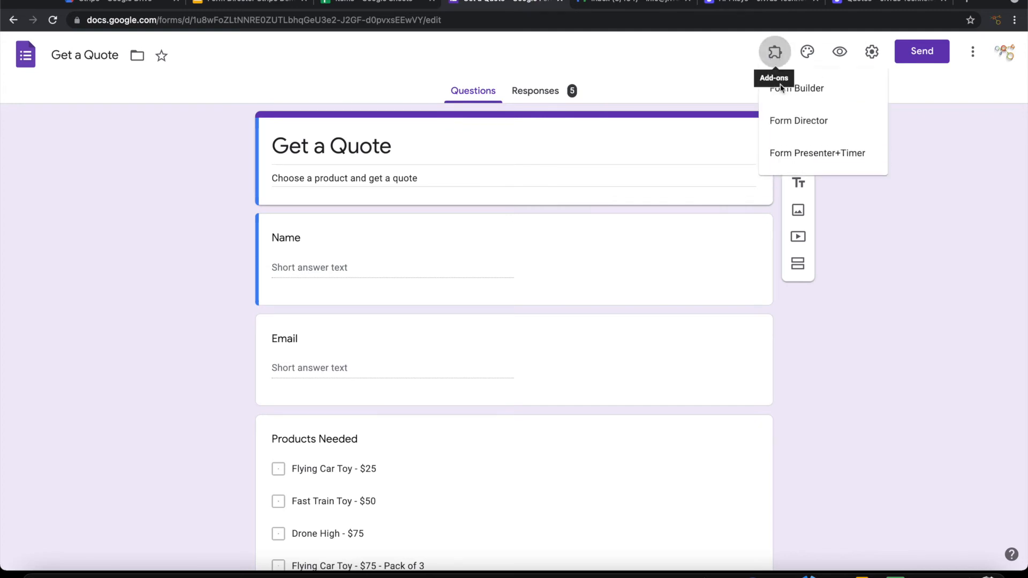
click(788, 119)
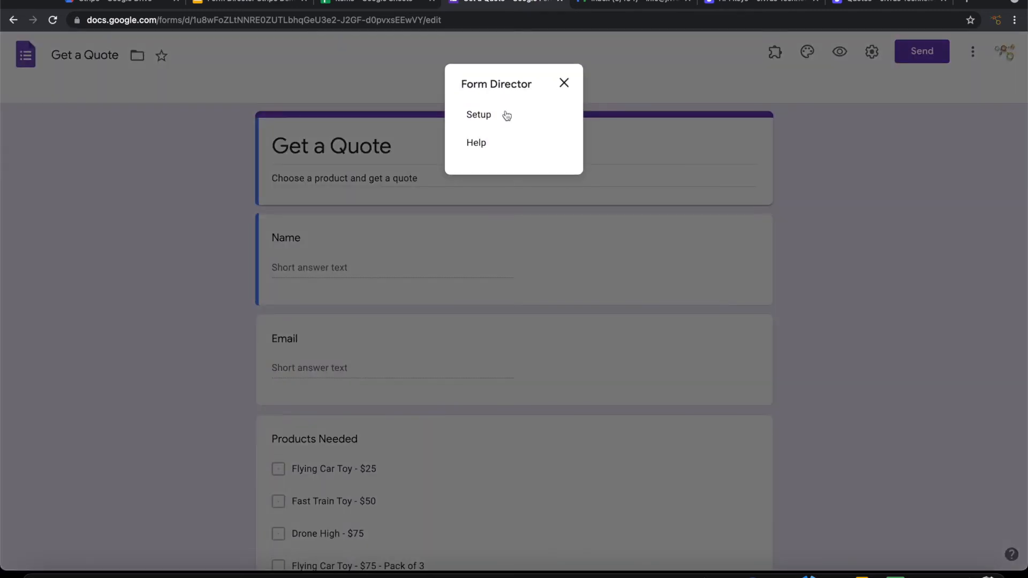
click(475, 113)
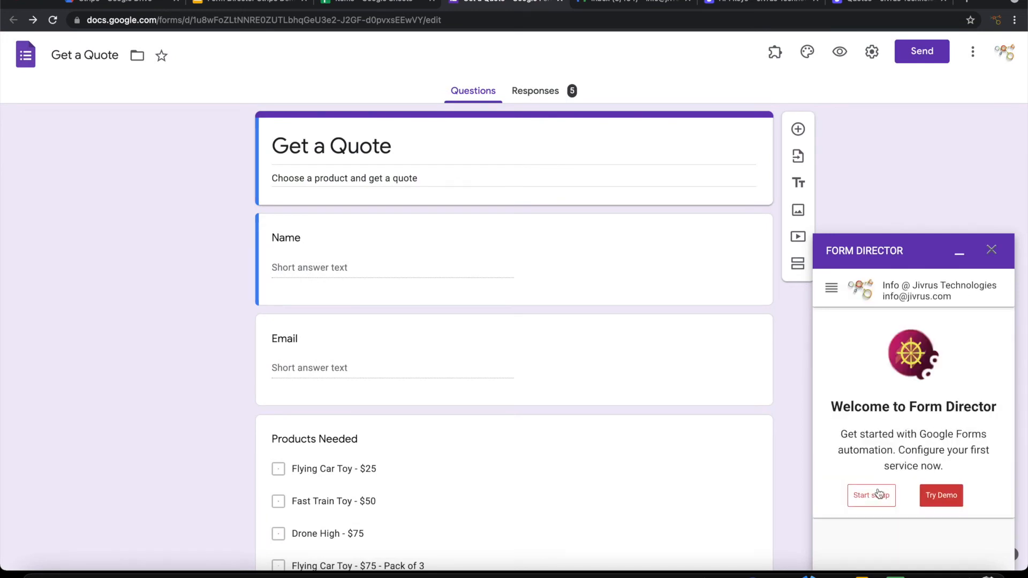
click(875, 502)
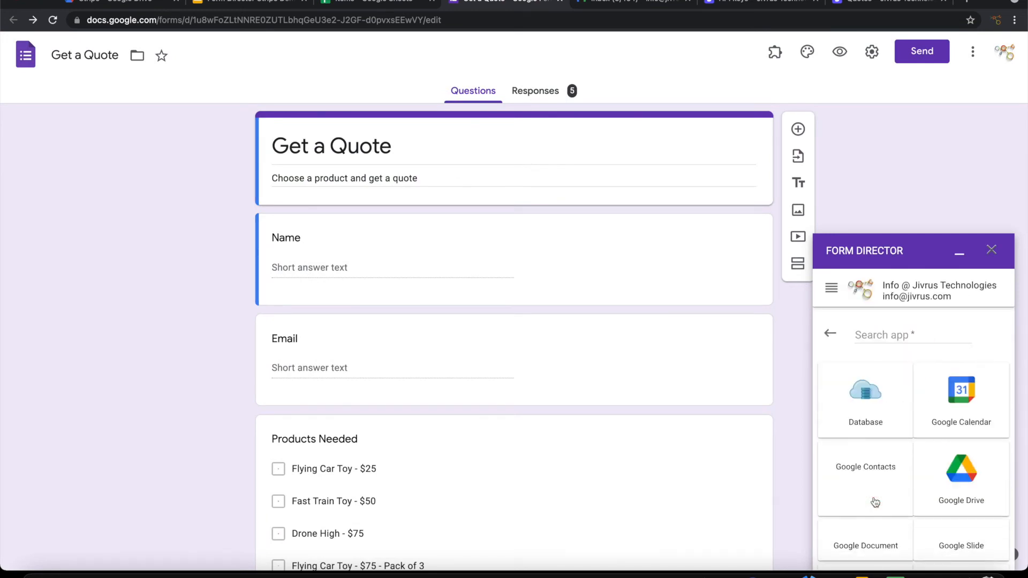
click(892, 337)
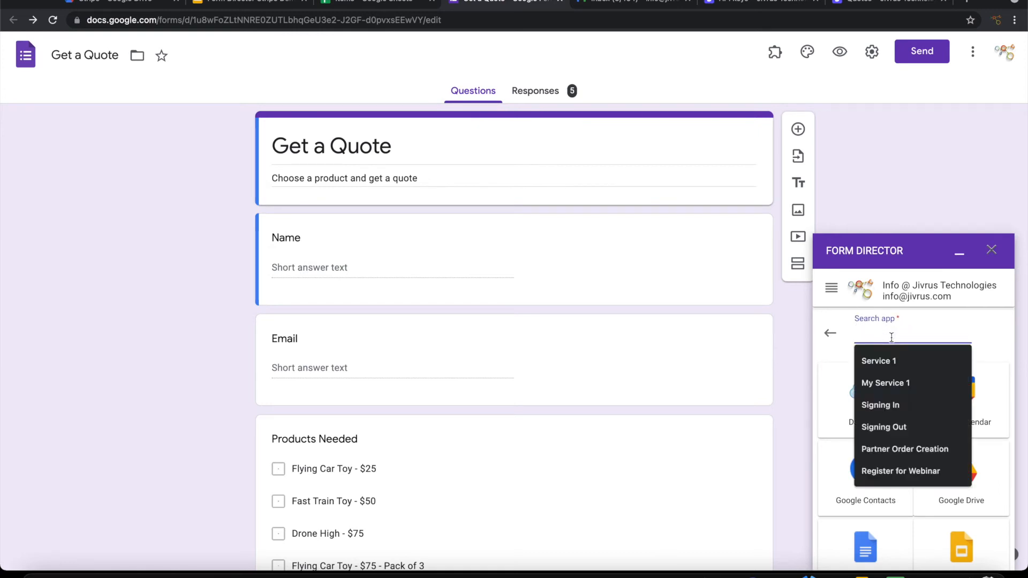
text(str)
click(892, 402)
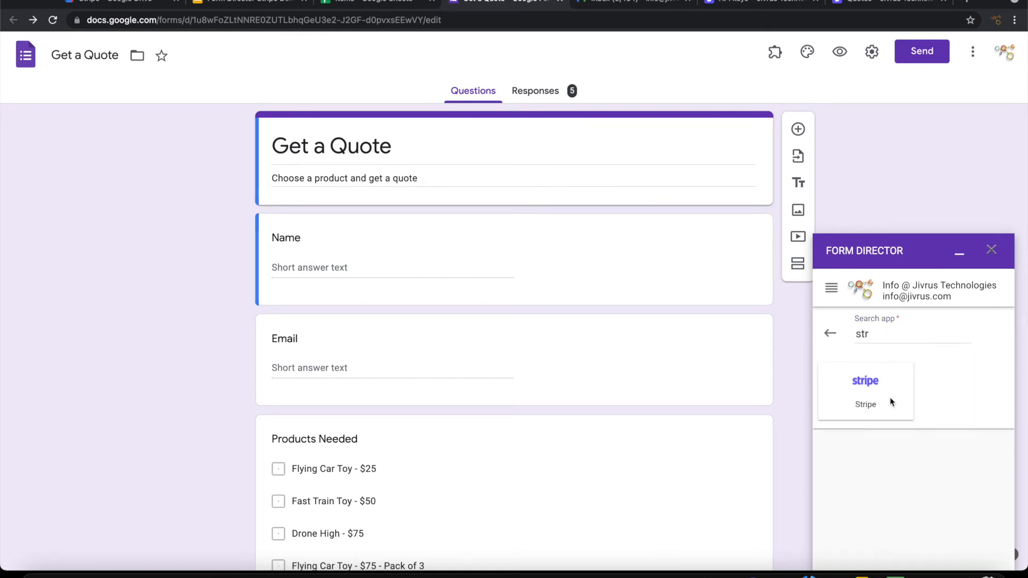
Step: Rename the service 'Generate Quote' and focus its Stripe Key field
drag(870, 349, 746, 345)
text(Generate Quote)
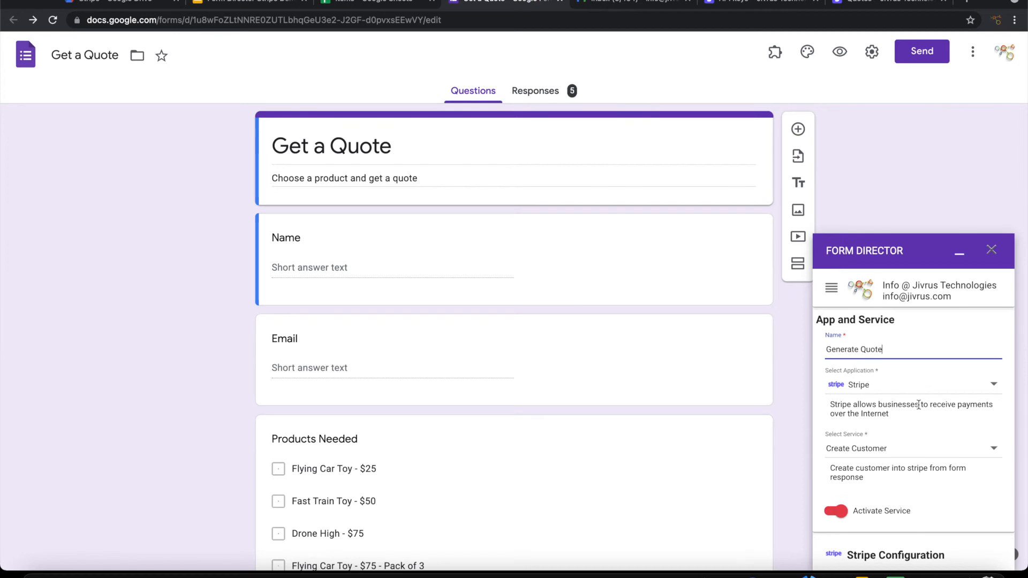
scroll(919, 405, down, 3)
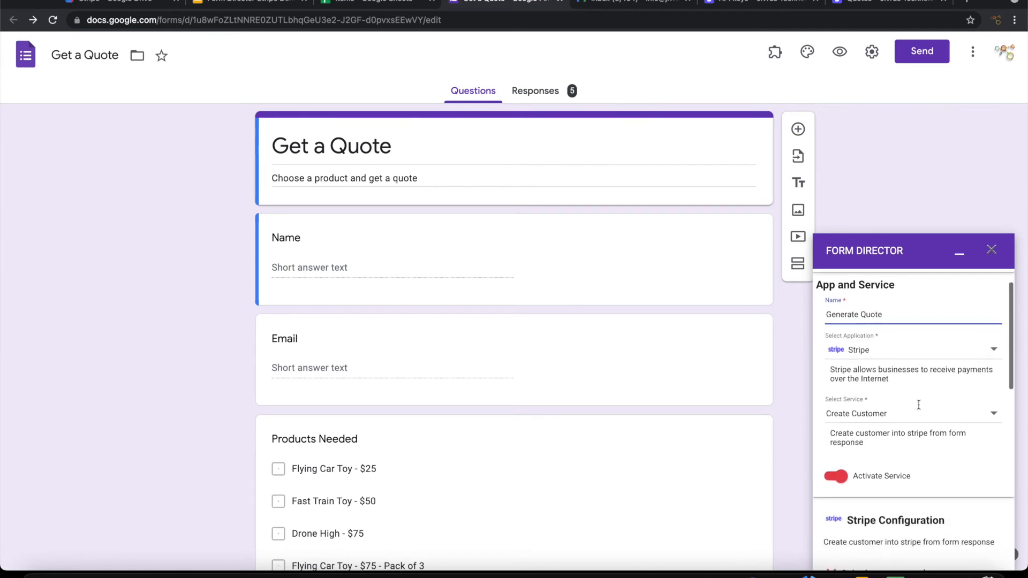
scroll(913, 464, down, 2)
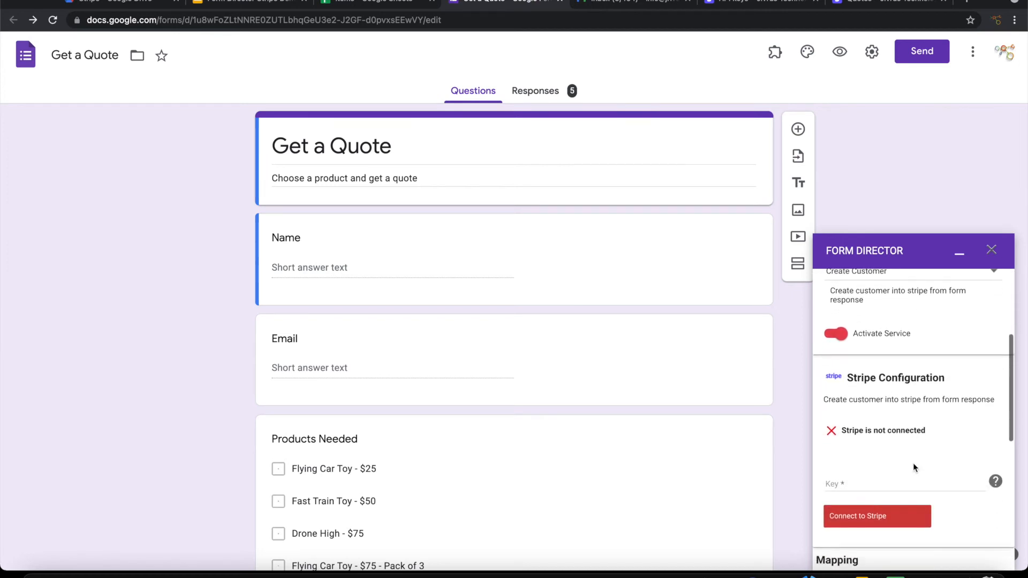
click(852, 481)
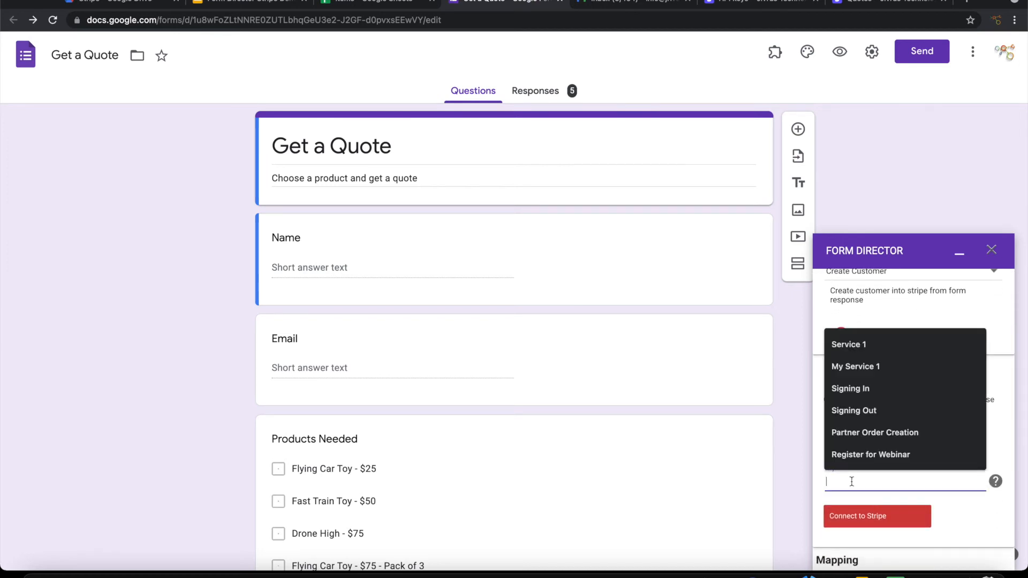
click(742, 3)
Step: Copy the Stripe secret test key and paste it into Form Director to connect Stripe
click(438, 303)
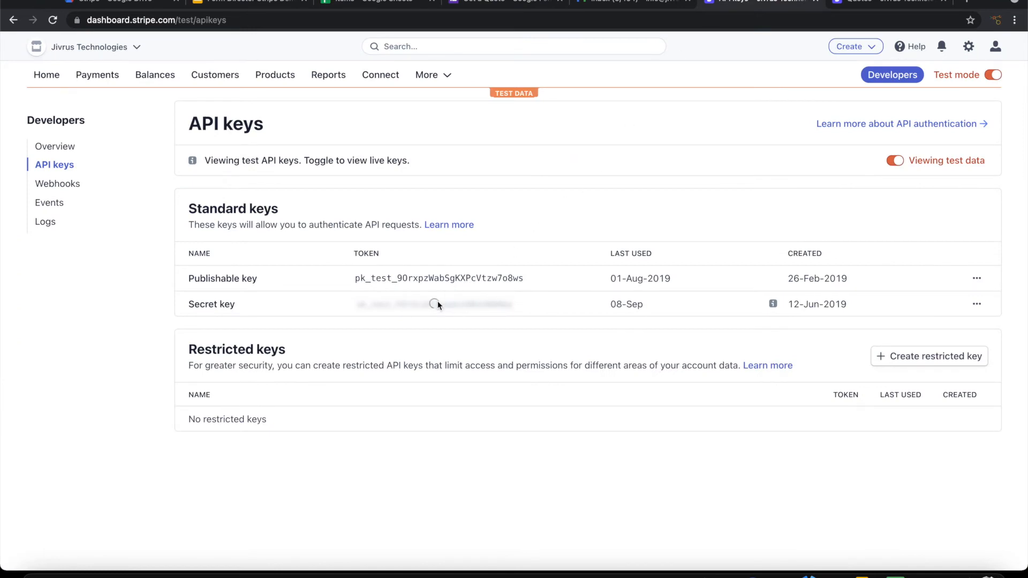
click(423, 305)
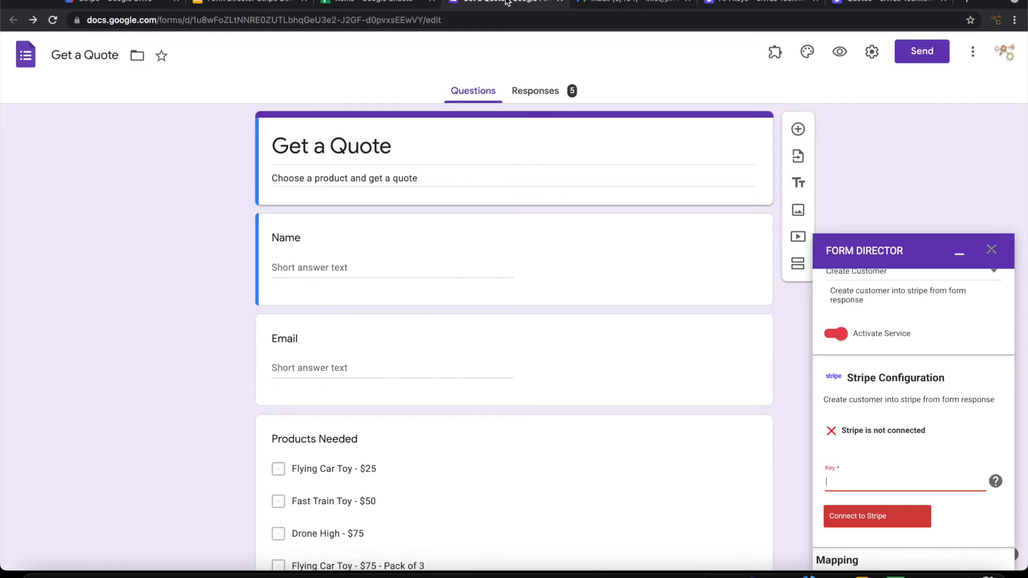
click(507, 3)
key(super+v)
click(867, 515)
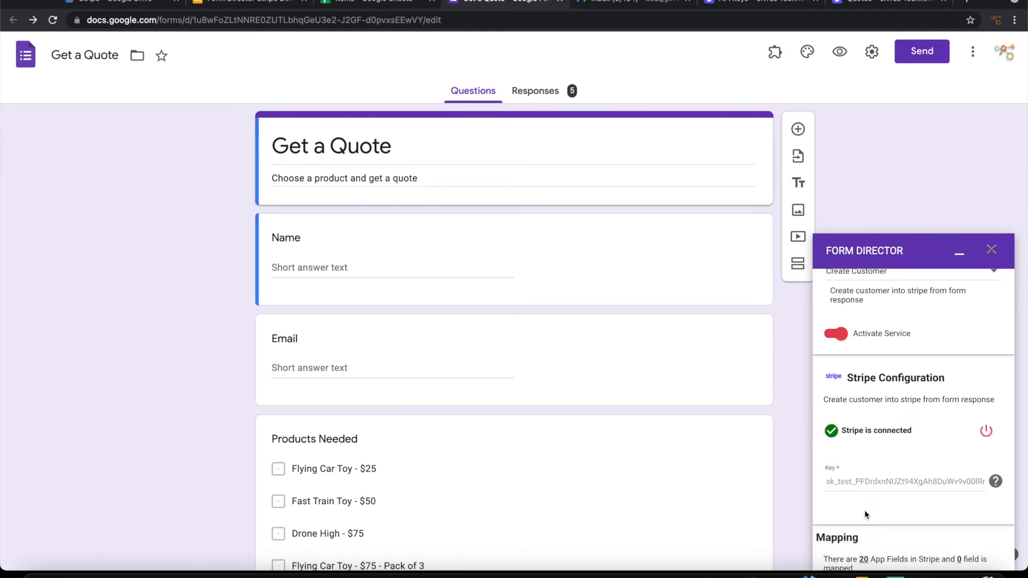
Step: Scroll the Form Director sidebar down to the Mapping and Notification sections
scroll(865, 510, down, 3)
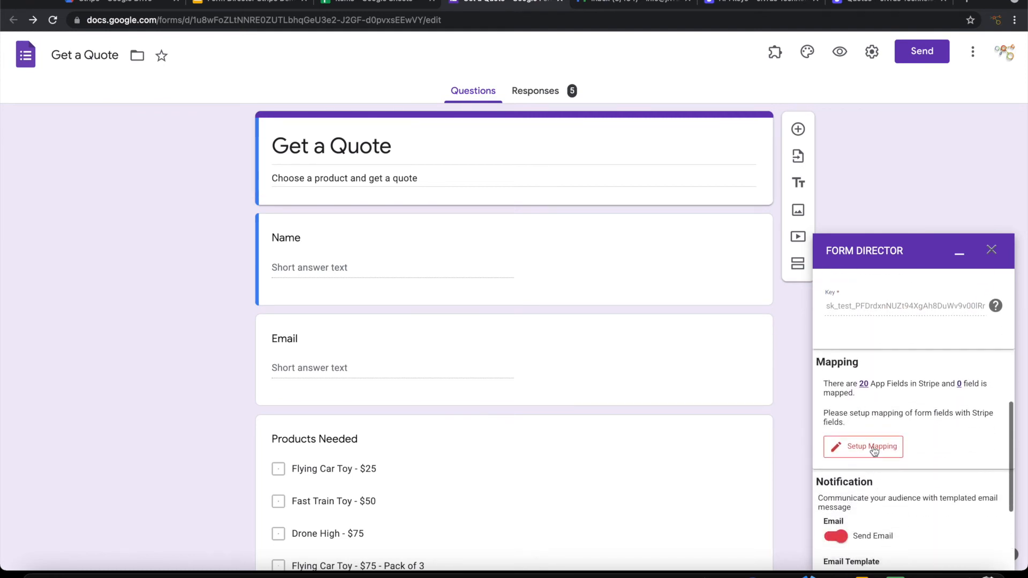
scroll(898, 457, down, 1)
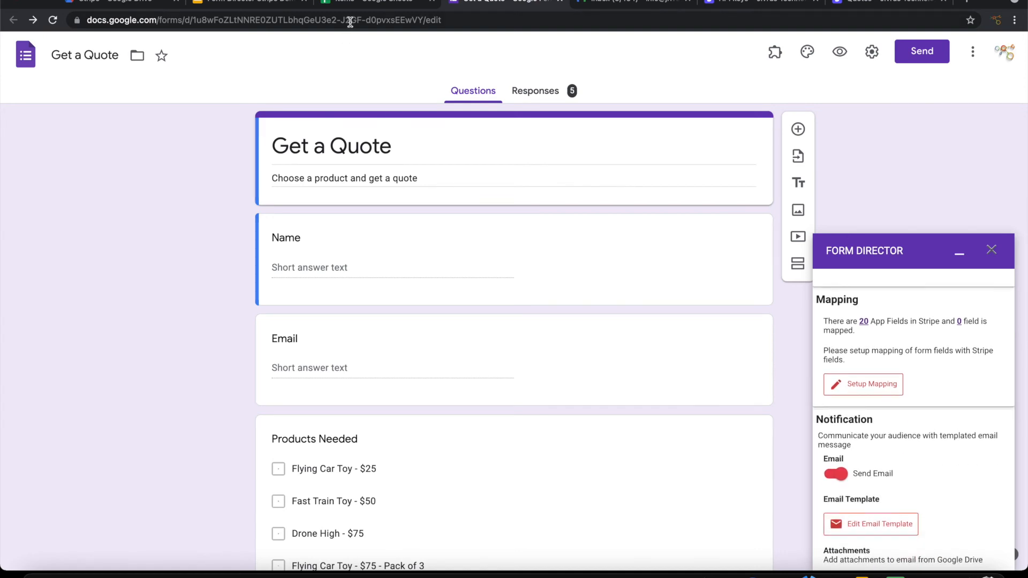
click(358, 3)
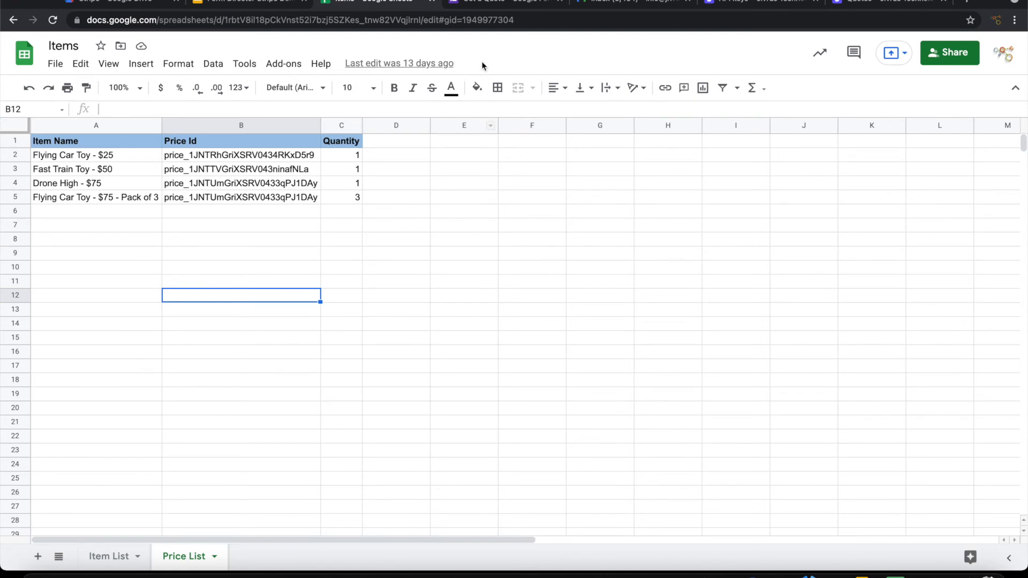
click(491, 3)
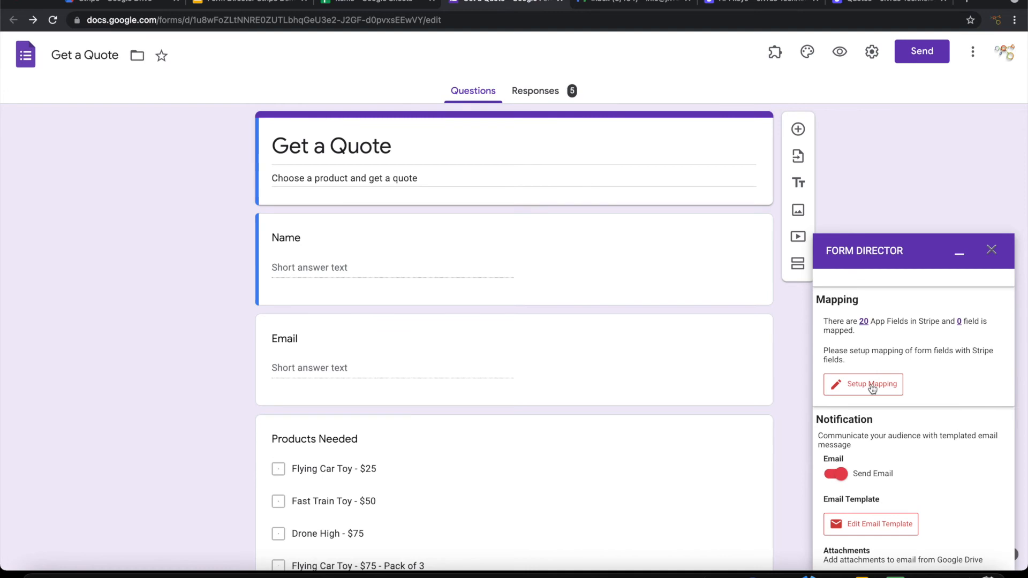
Step: Switch the service to Stripe Create Quote and open Setup Mapping
scroll(911, 412, up, 3)
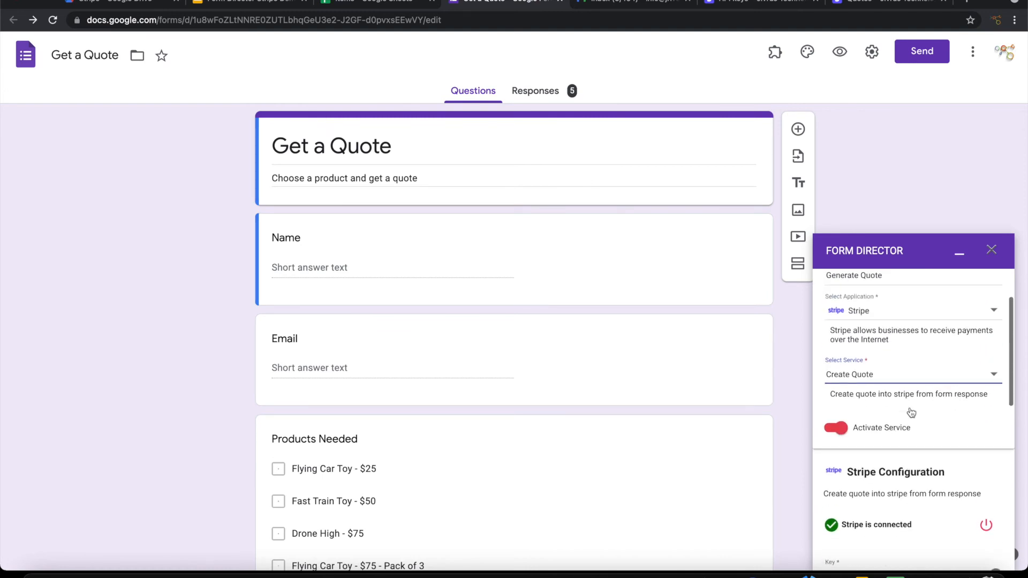
click(885, 366)
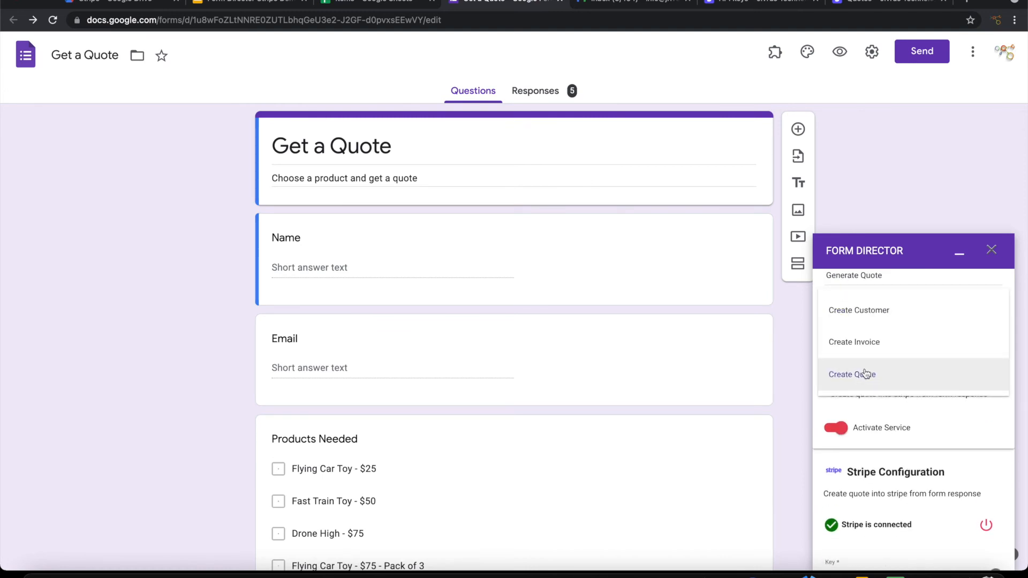
click(867, 373)
scroll(919, 433, down, 2)
scroll(920, 435, down, 3)
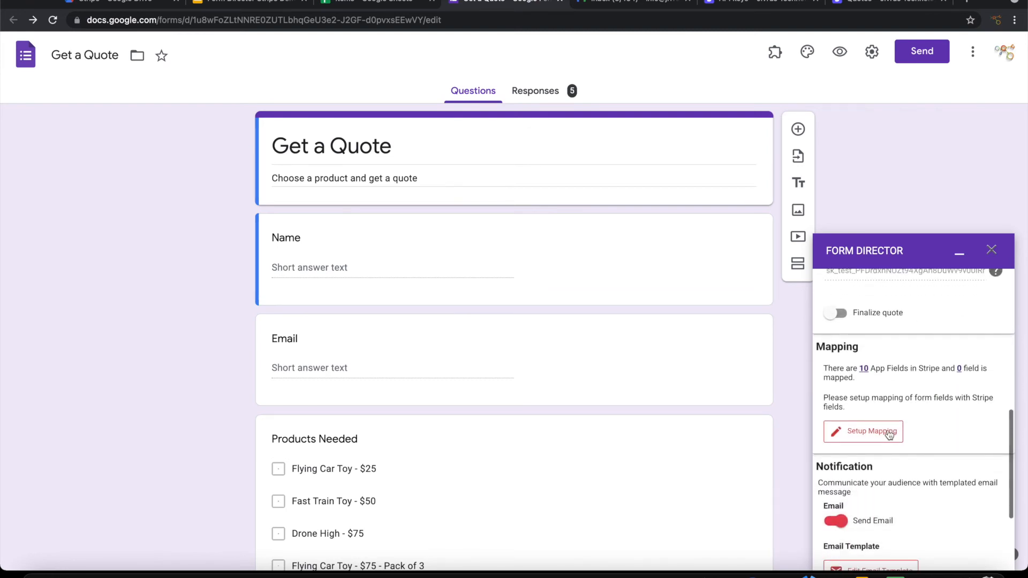
click(890, 434)
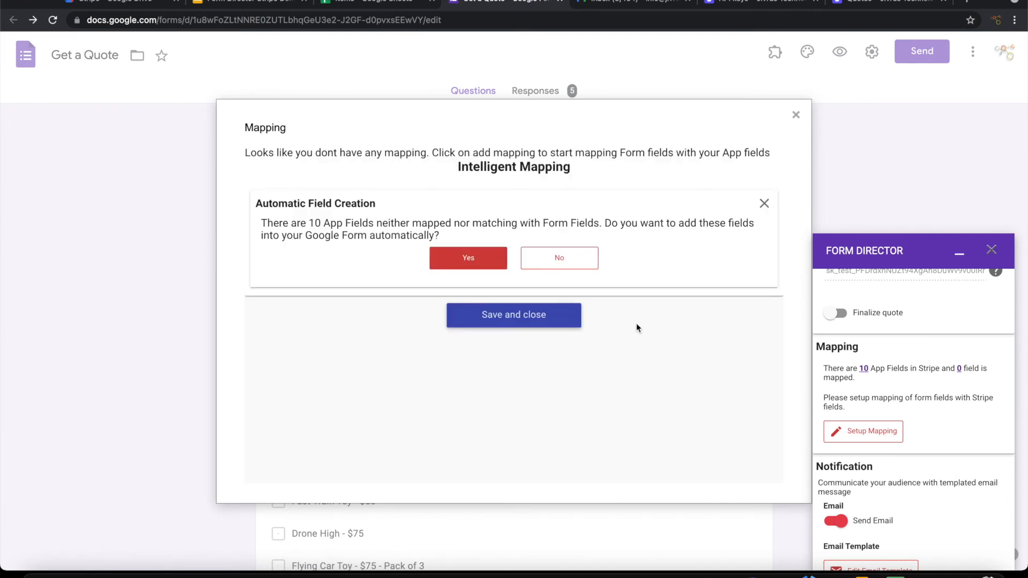
Step: Decline automatic field creation and map Customer Email to the Email question
click(554, 258)
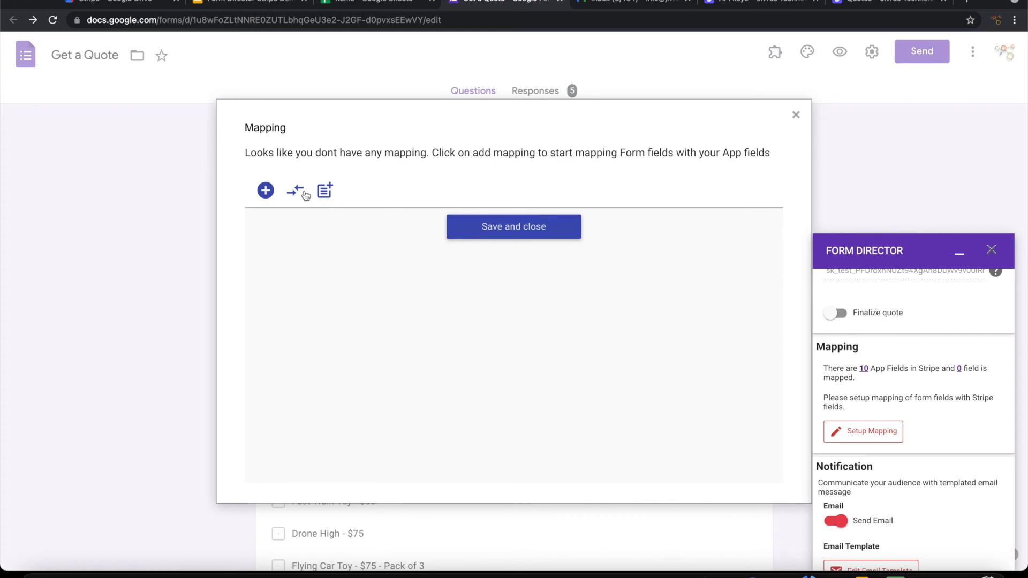
click(266, 191)
click(308, 236)
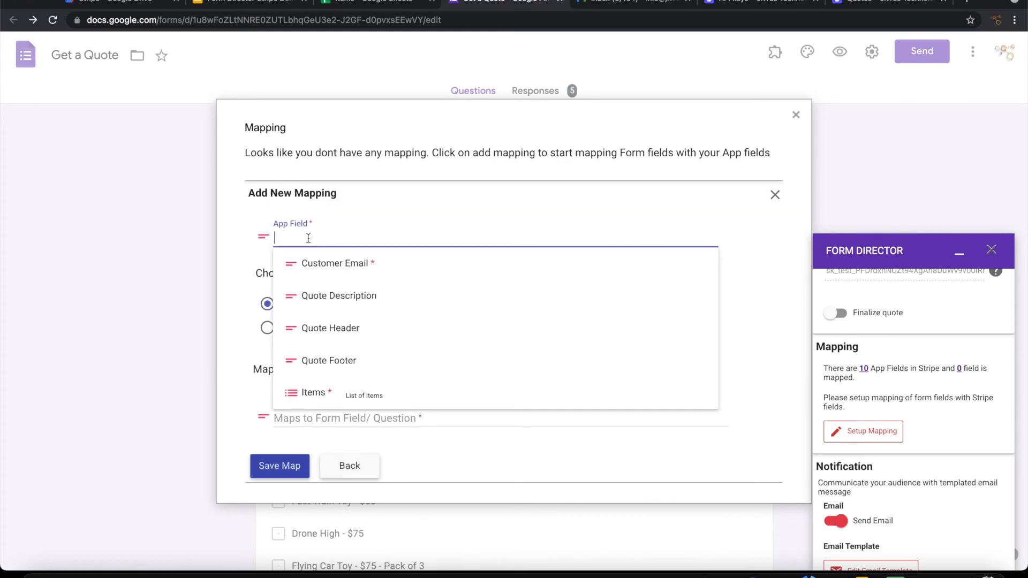
click(321, 263)
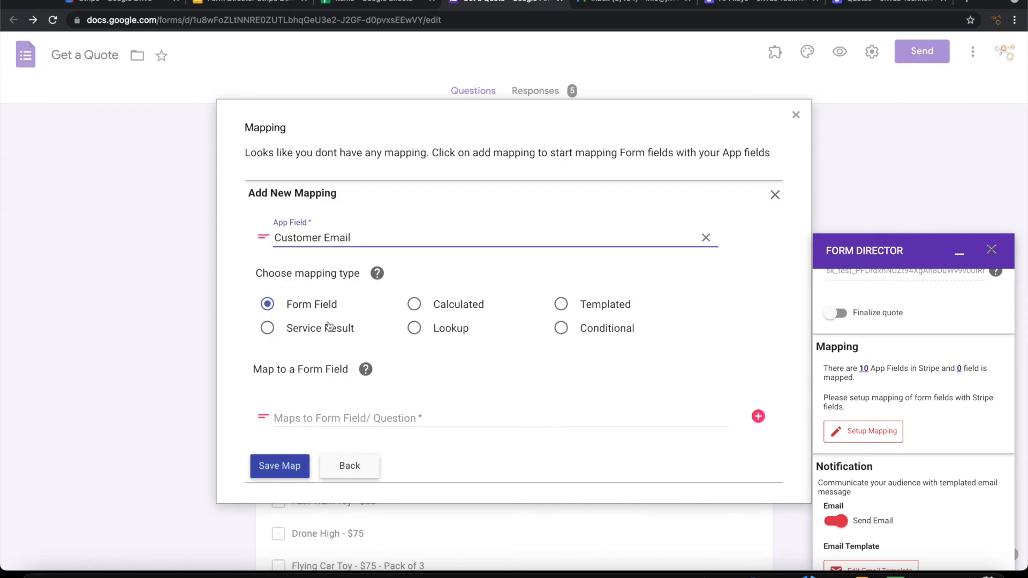
click(326, 418)
click(324, 354)
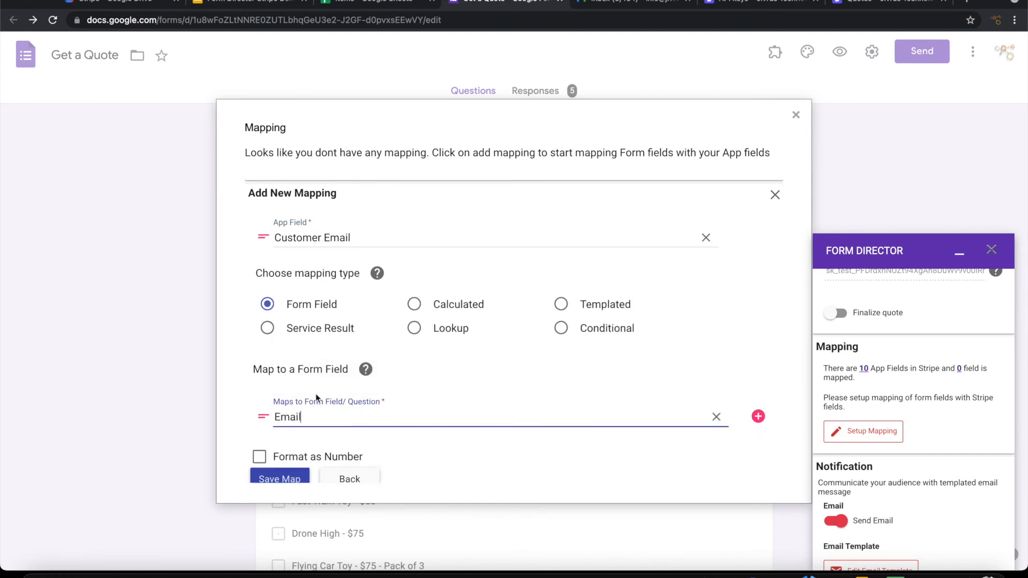
click(284, 479)
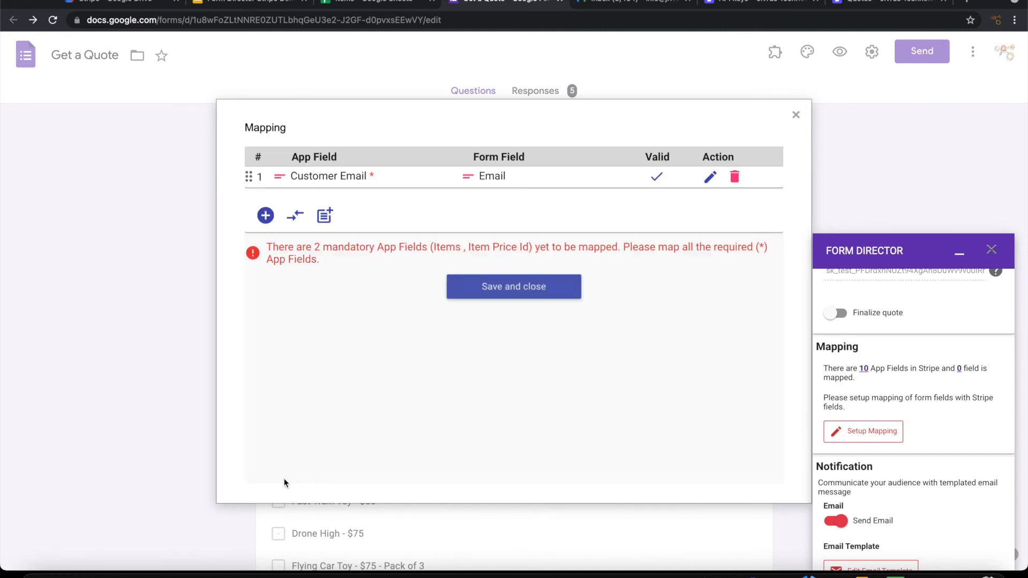
Step: Add a second mapping and search the Stripe app fields for 'Item'
click(266, 216)
click(304, 257)
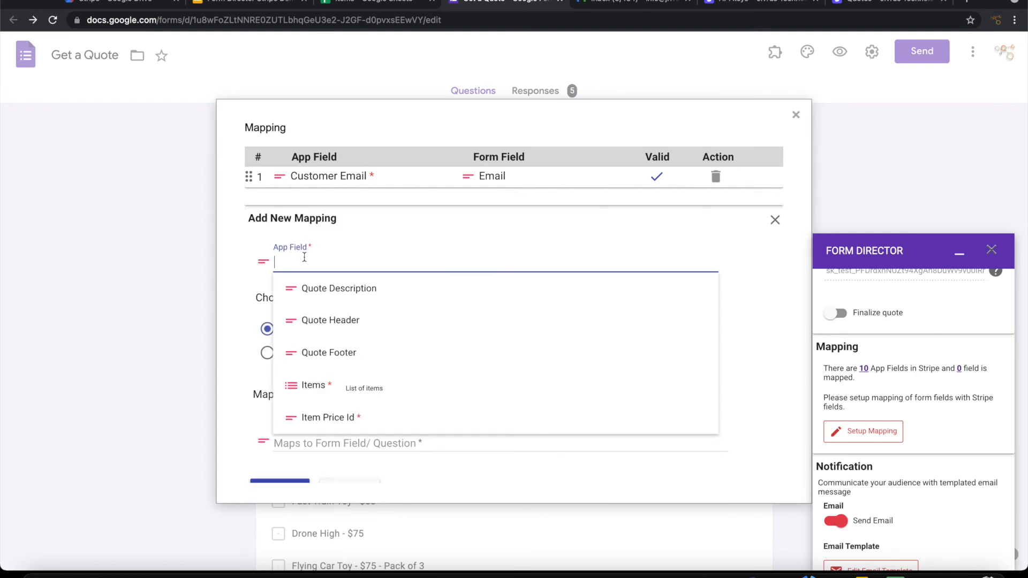
scroll(369, 405, down, 4)
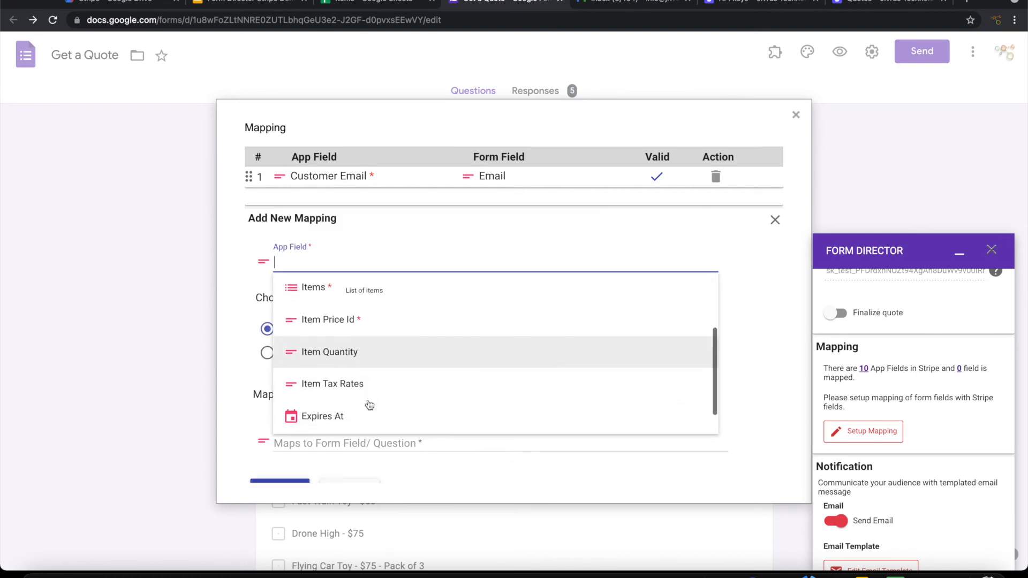
text(Item)
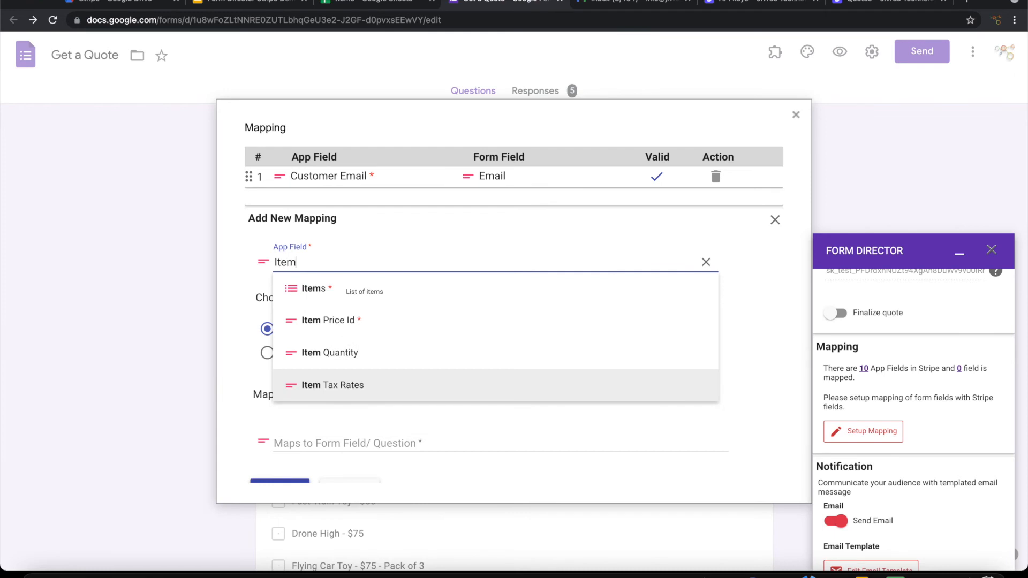
Step: Map Items as a lookup from the Items spreadsheet's Price List sheet
click(352, 287)
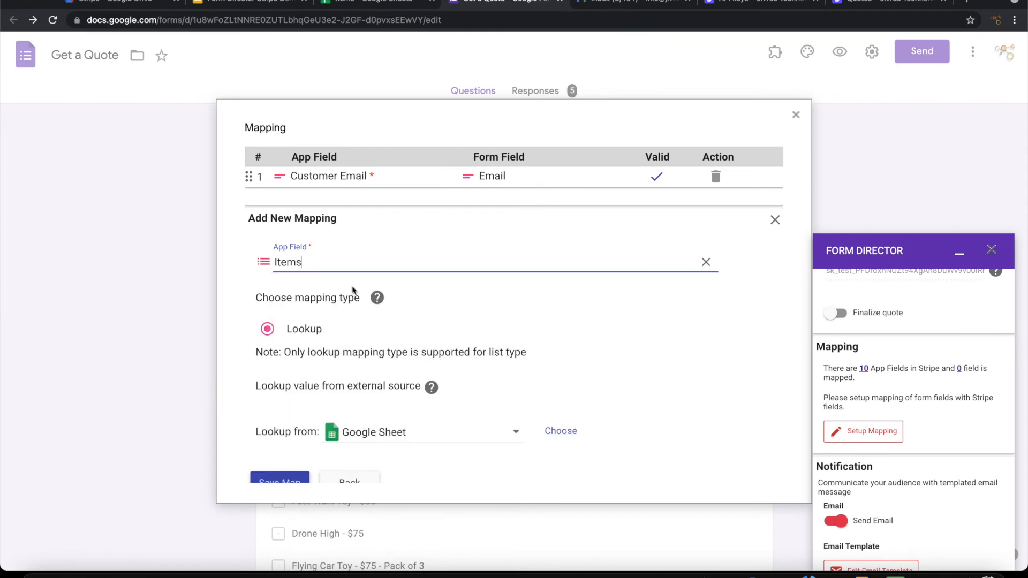
scroll(384, 345, down, 2)
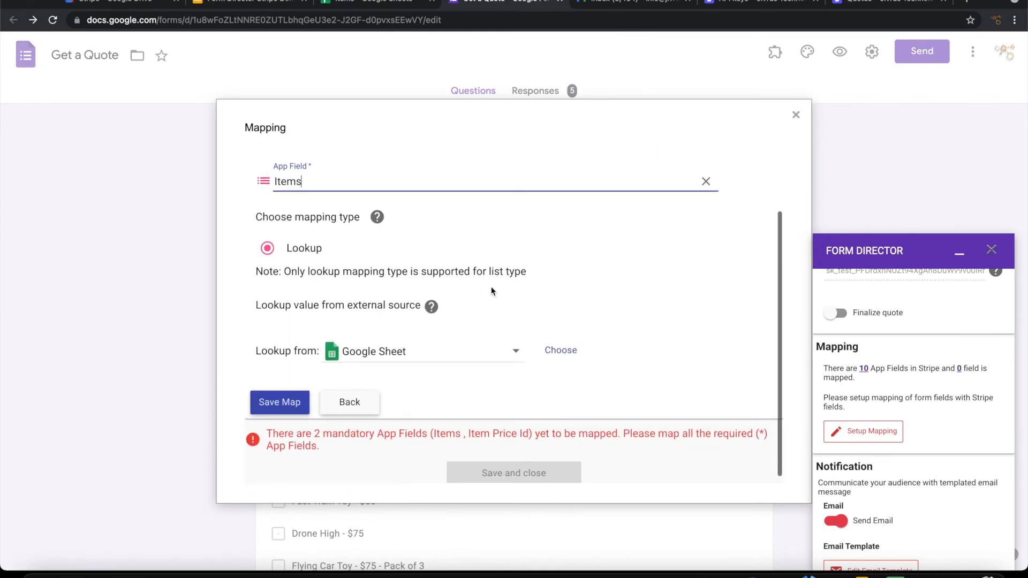
click(560, 351)
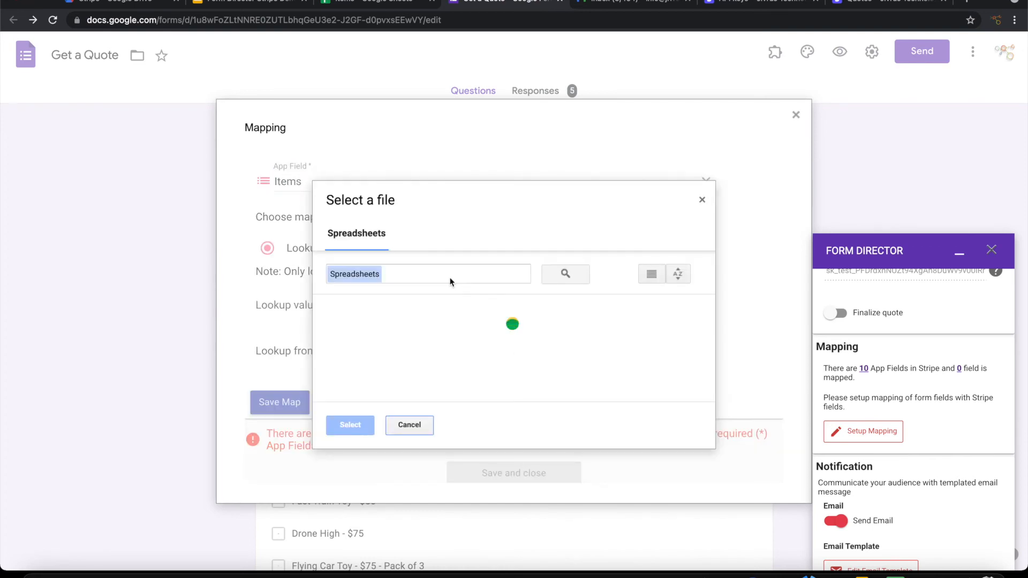
click(443, 273)
text(Items)
key(Return)
scroll(537, 359, down, 4)
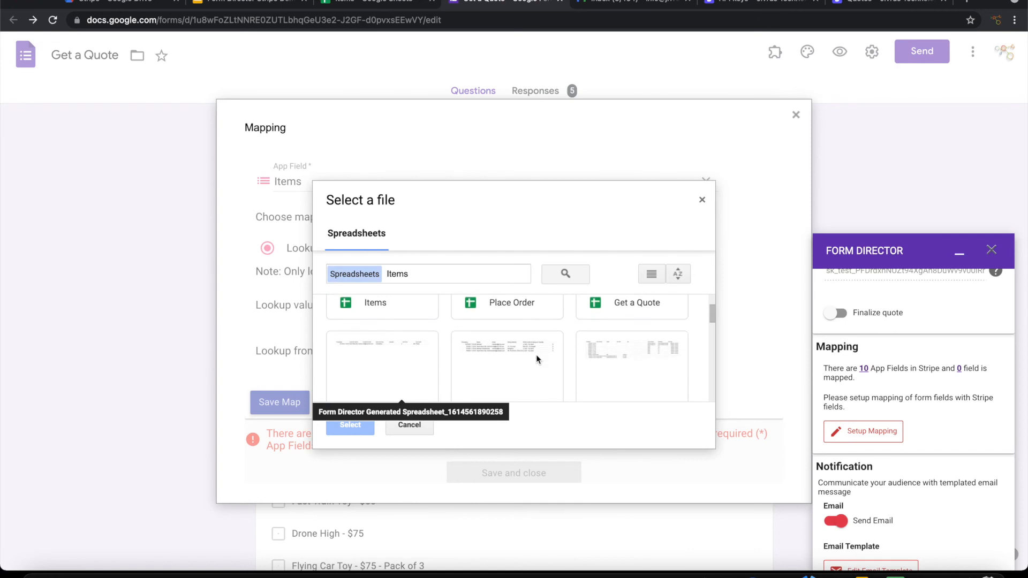
double_click(416, 306)
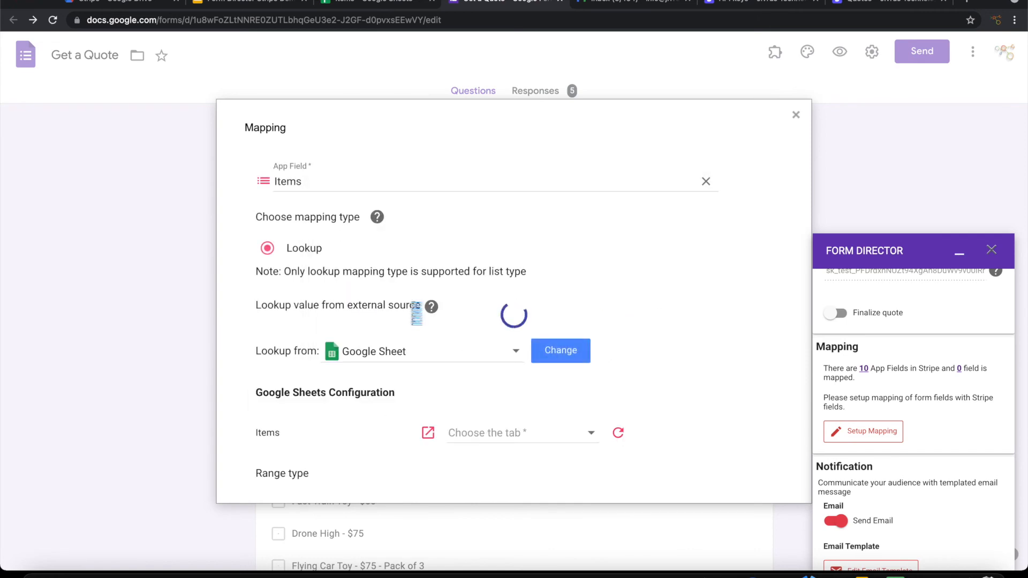
scroll(648, 332, down, 2)
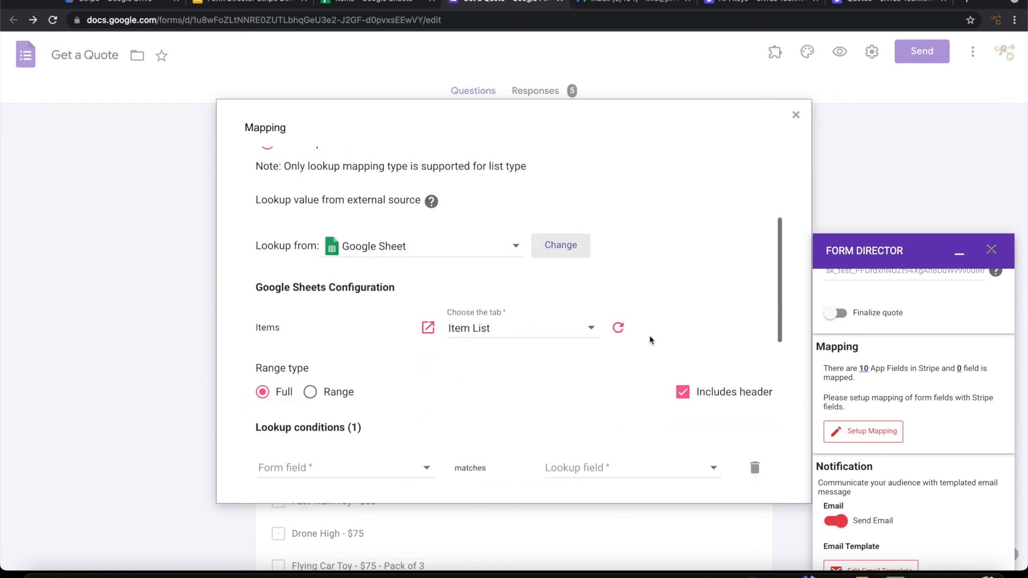
scroll(650, 335, down, 1)
click(490, 276)
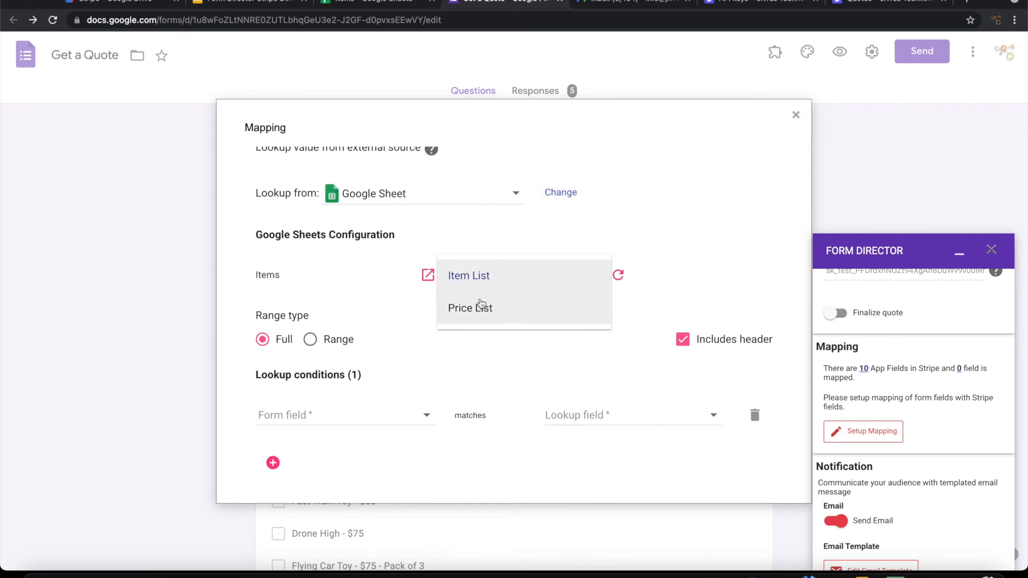
click(482, 304)
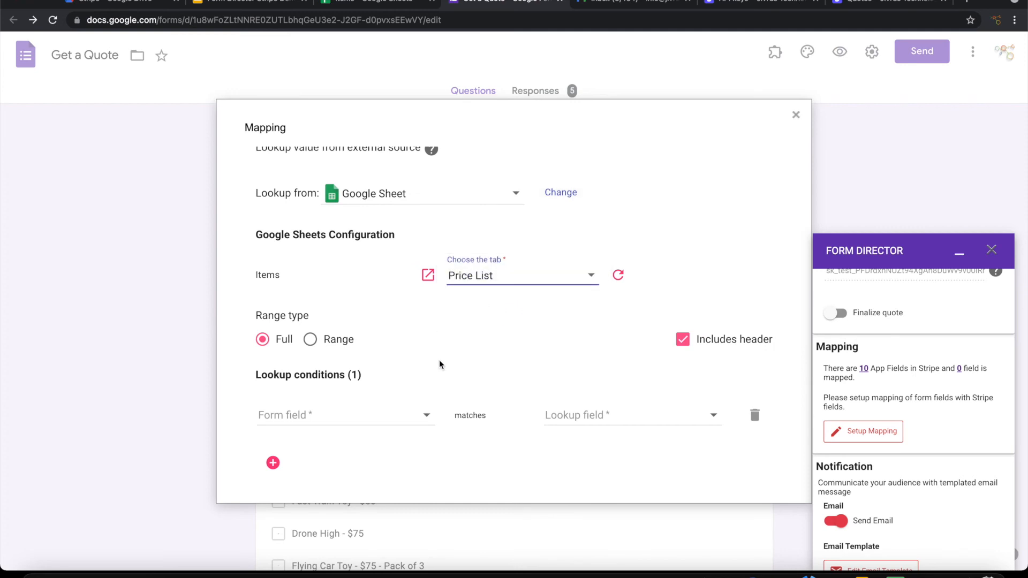
Step: Match the Products Needed question against the Item Name column
scroll(439, 364, down, 2)
click(377, 301)
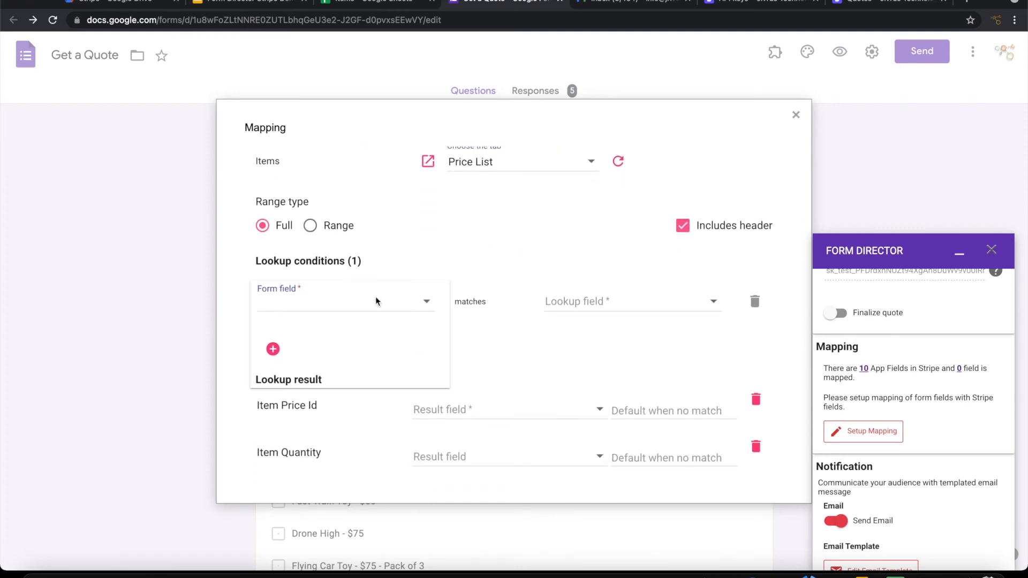
click(328, 365)
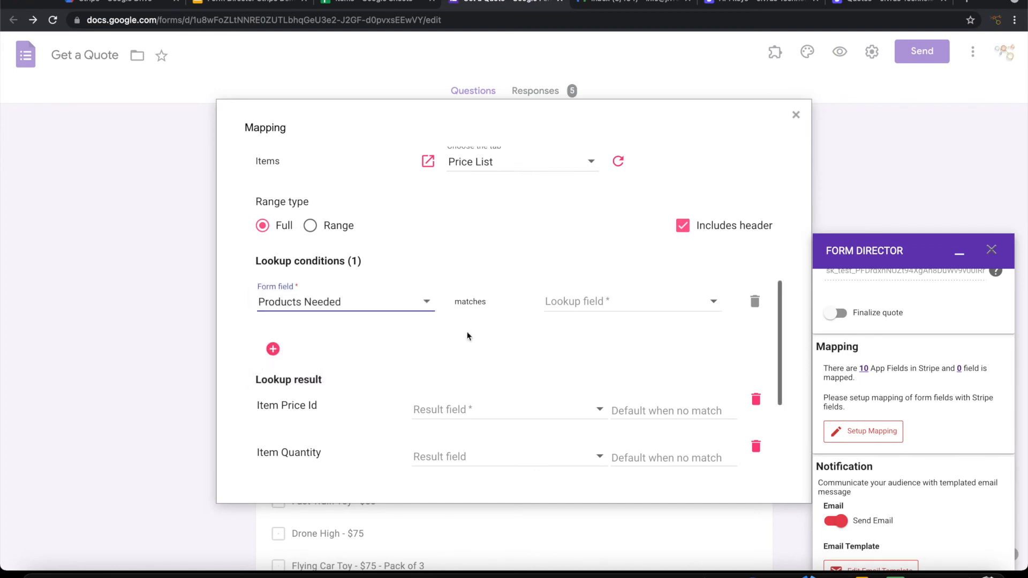
click(624, 303)
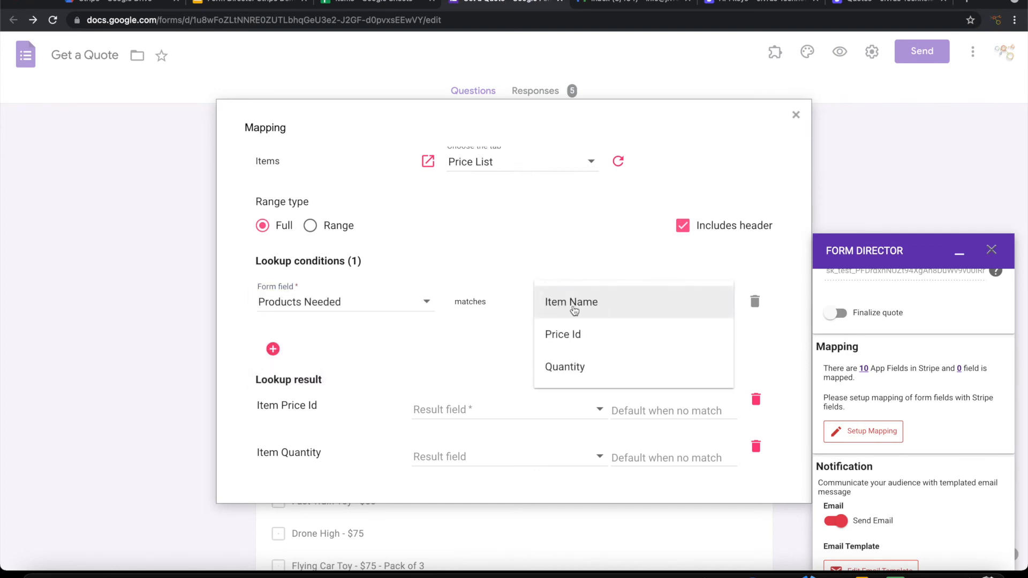
click(572, 302)
scroll(416, 364, down, 2)
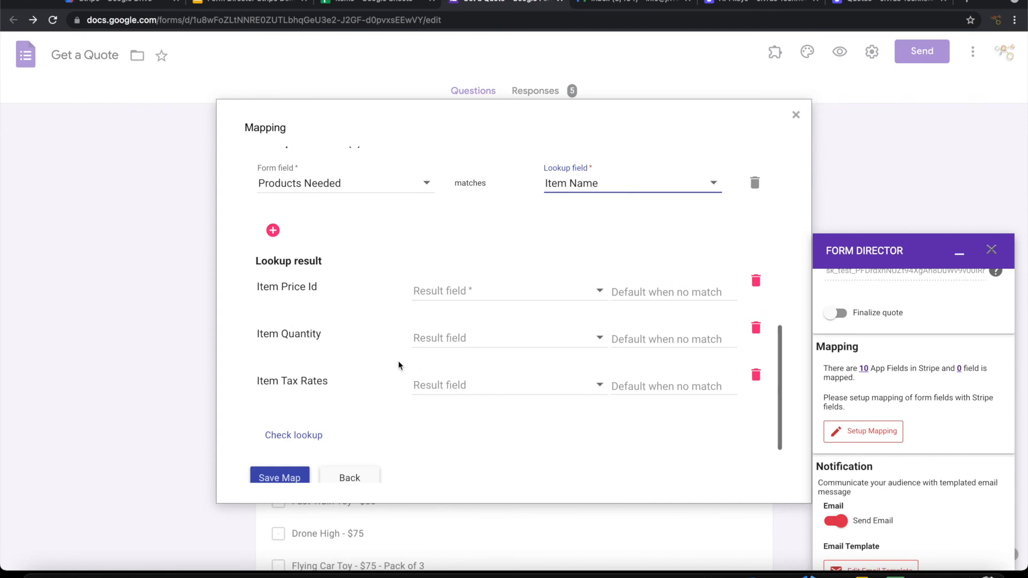
Step: Return Item Price Id from Price Id and Item Quantity from Quantity, then save the mapping
click(458, 292)
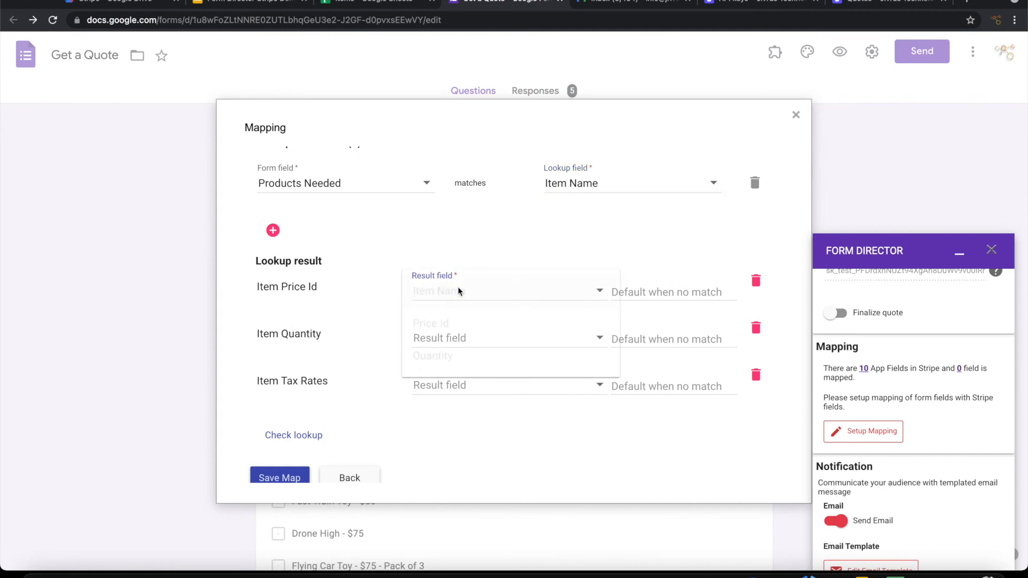
click(445, 325)
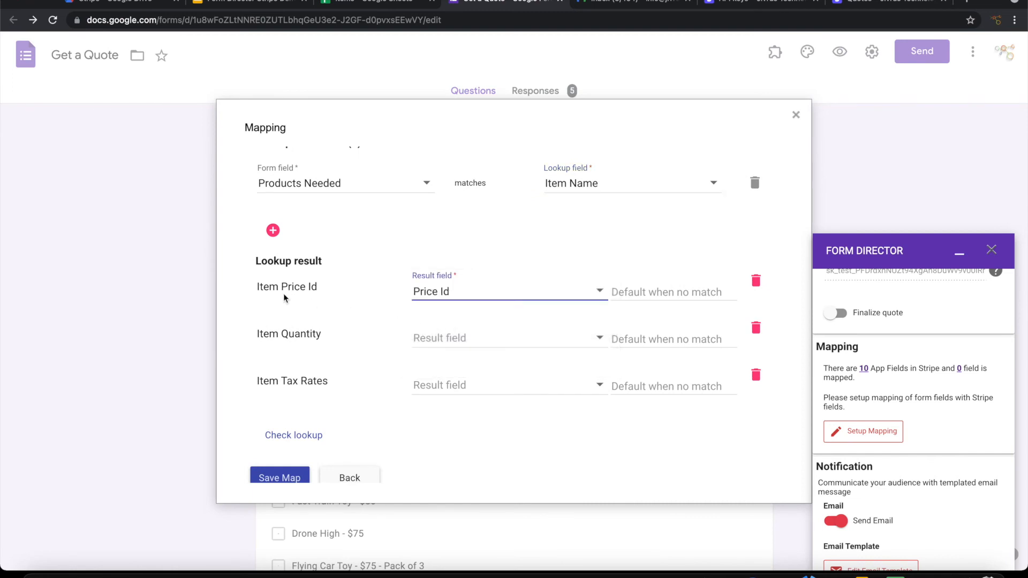
click(450, 347)
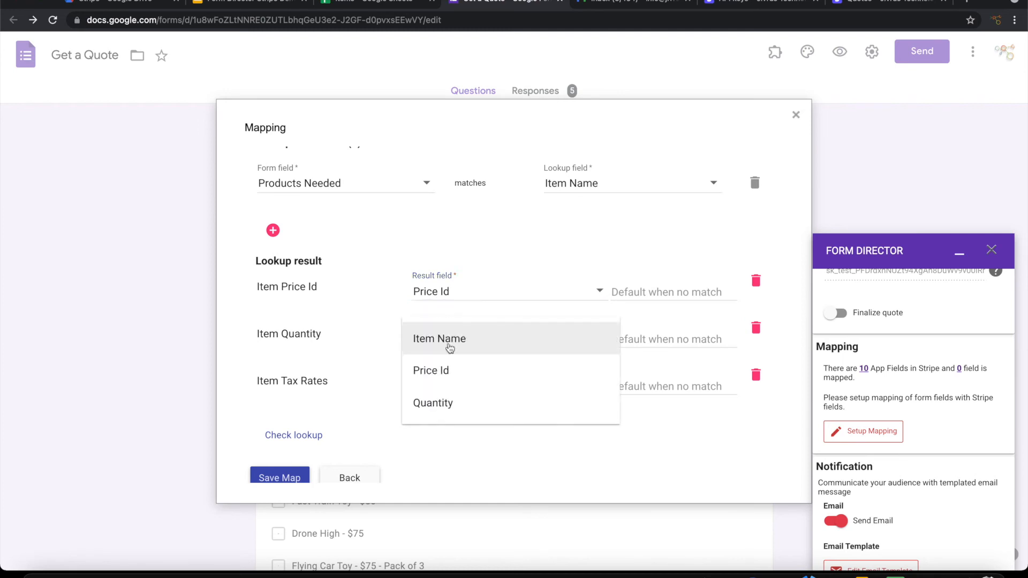
click(450, 402)
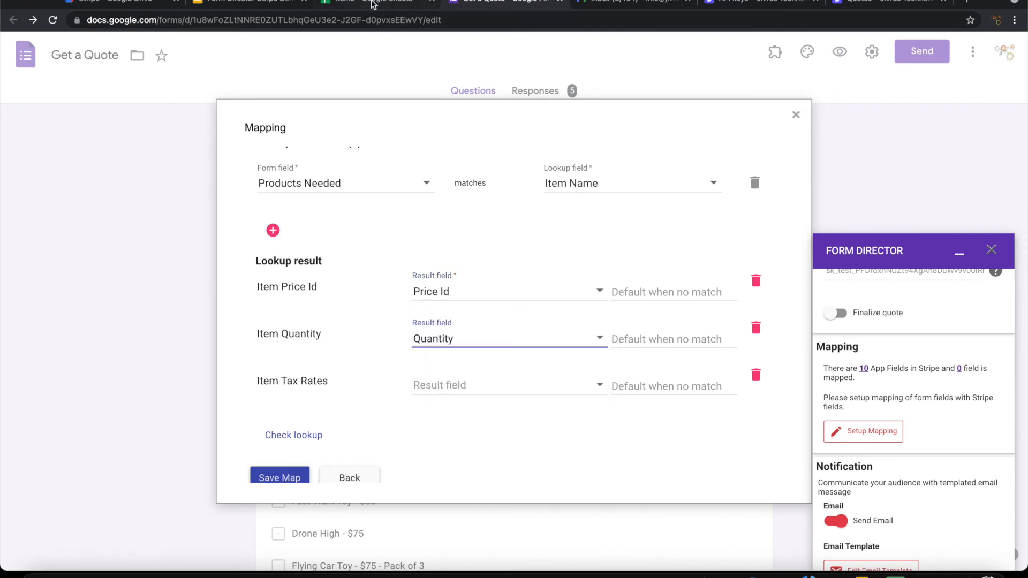
click(373, 5)
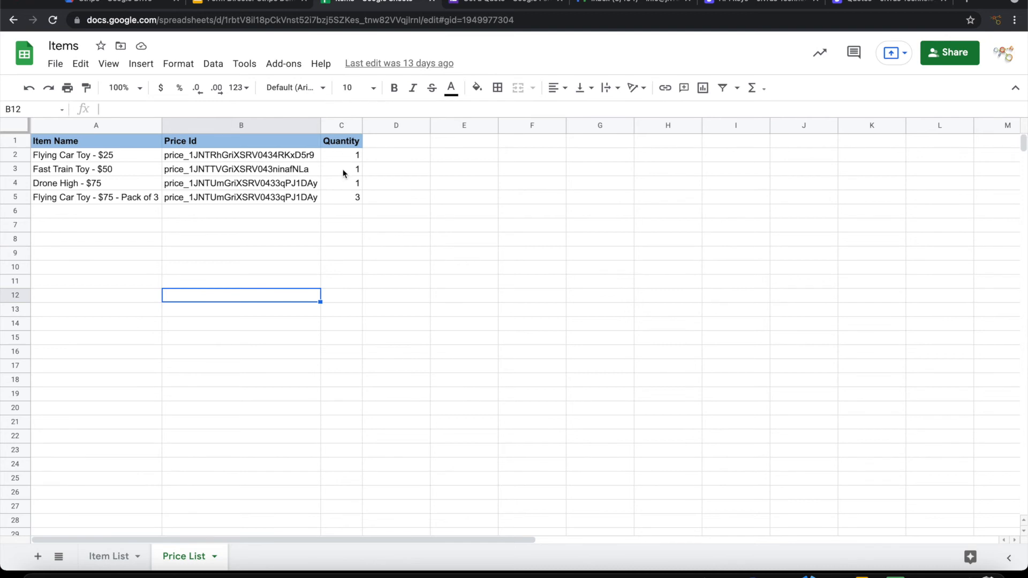
click(482, 4)
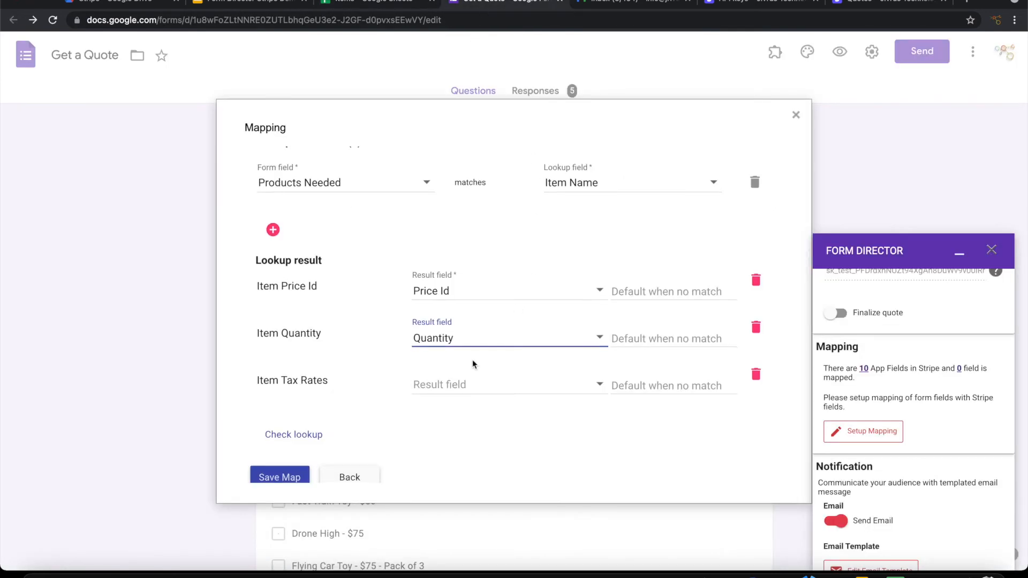
scroll(472, 359, down, 3)
click(276, 395)
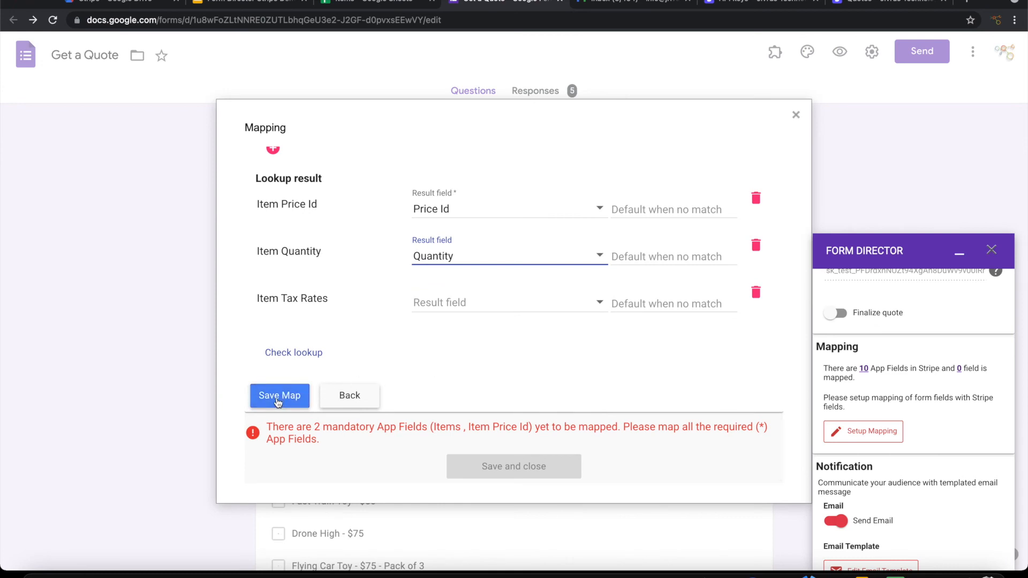
Step: Close the mapping editor, turn Send Email off and Finalize quote on, and save
click(485, 300)
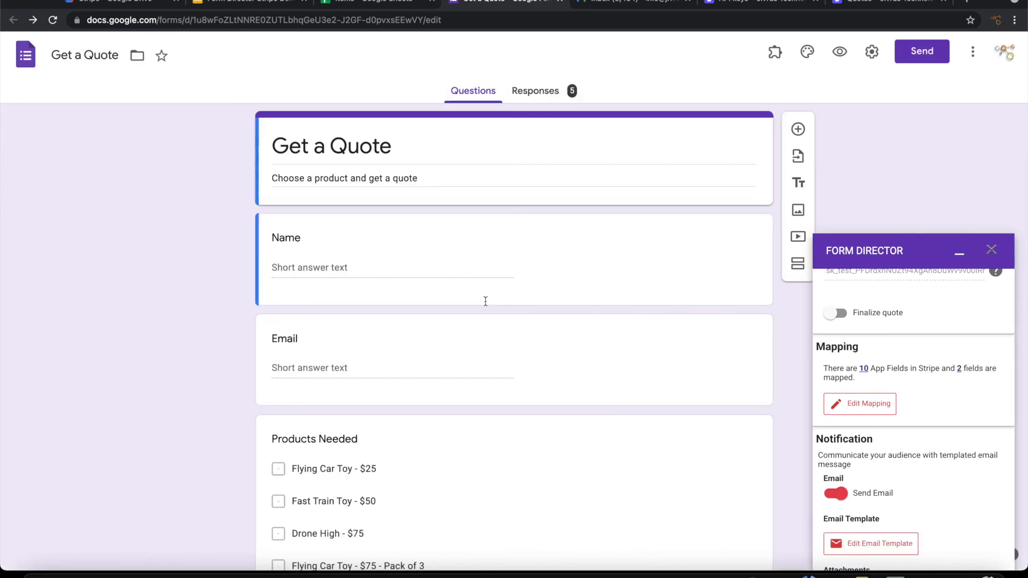
scroll(962, 397, down, 1)
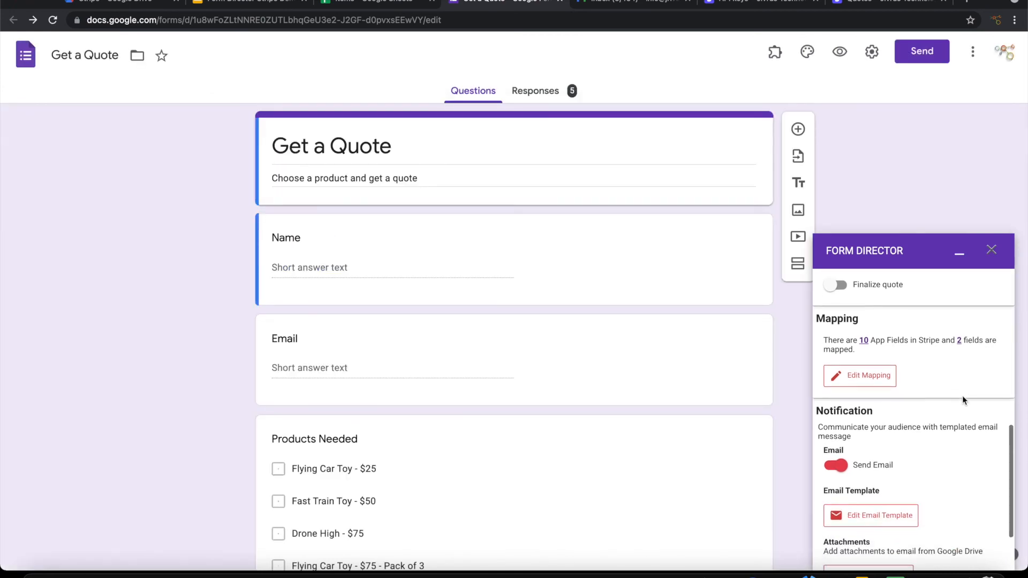
click(835, 467)
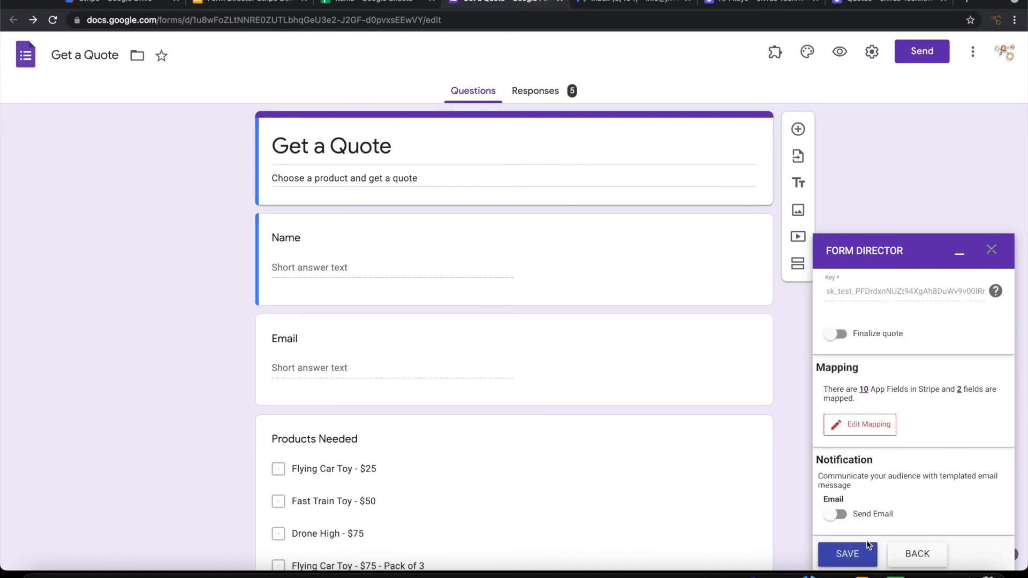
click(860, 341)
scroll(949, 387, down, 1)
click(863, 547)
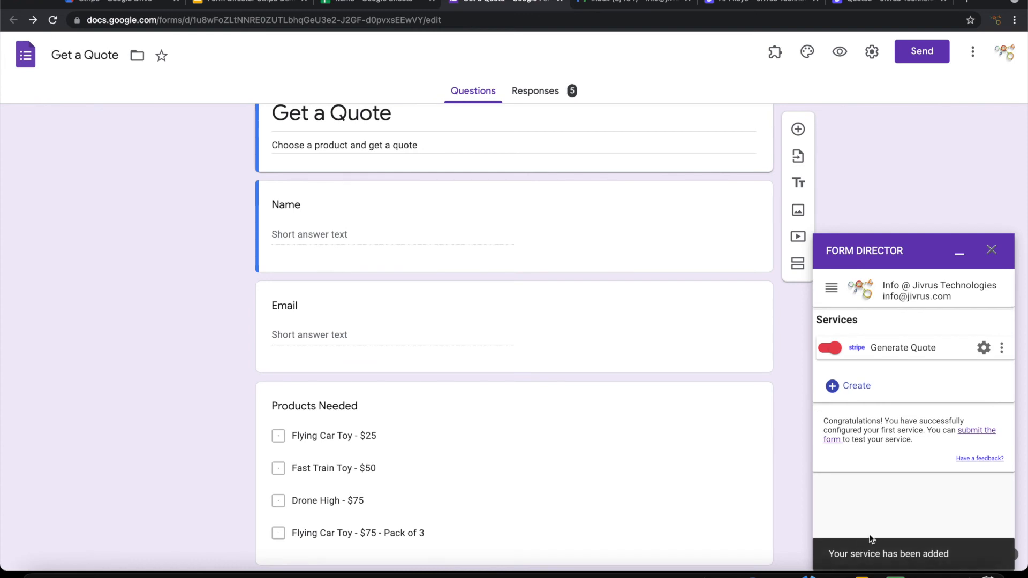
Step: Create an Email app service named 'Send Quote' and scroll to its Email Template
click(859, 388)
double_click(887, 347)
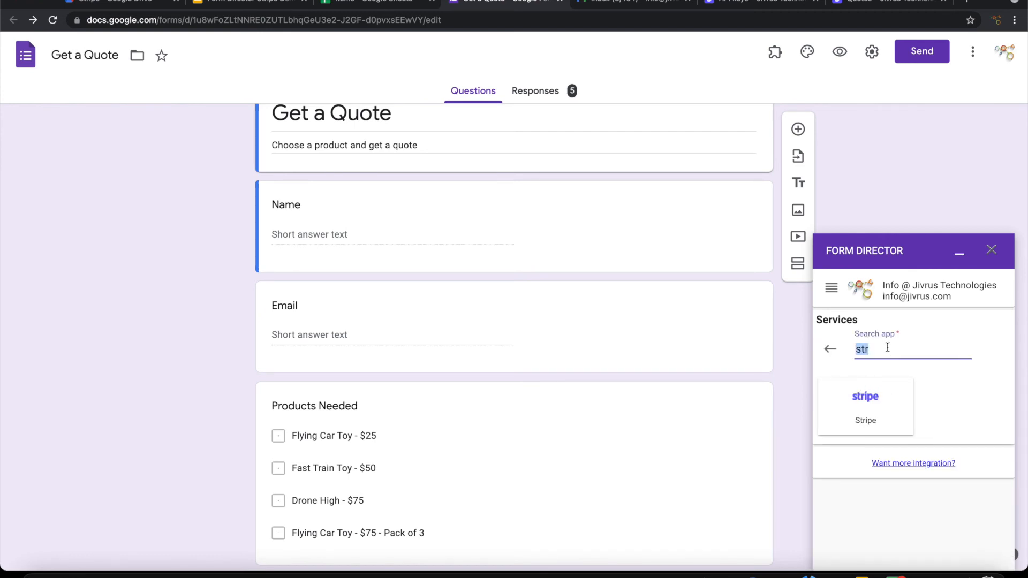
text(Mail)
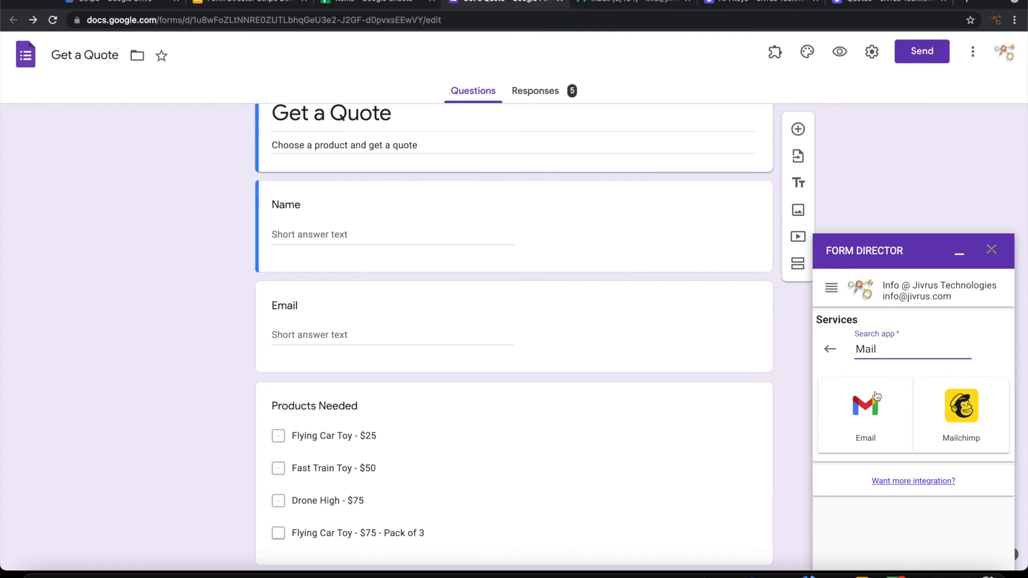
click(876, 396)
scroll(921, 423, down, 1)
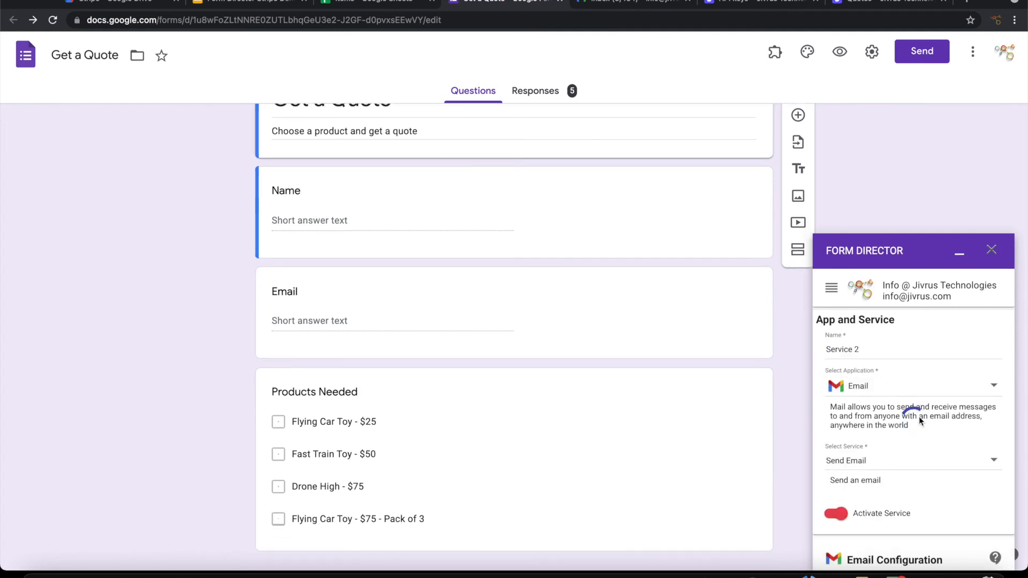
click(870, 351)
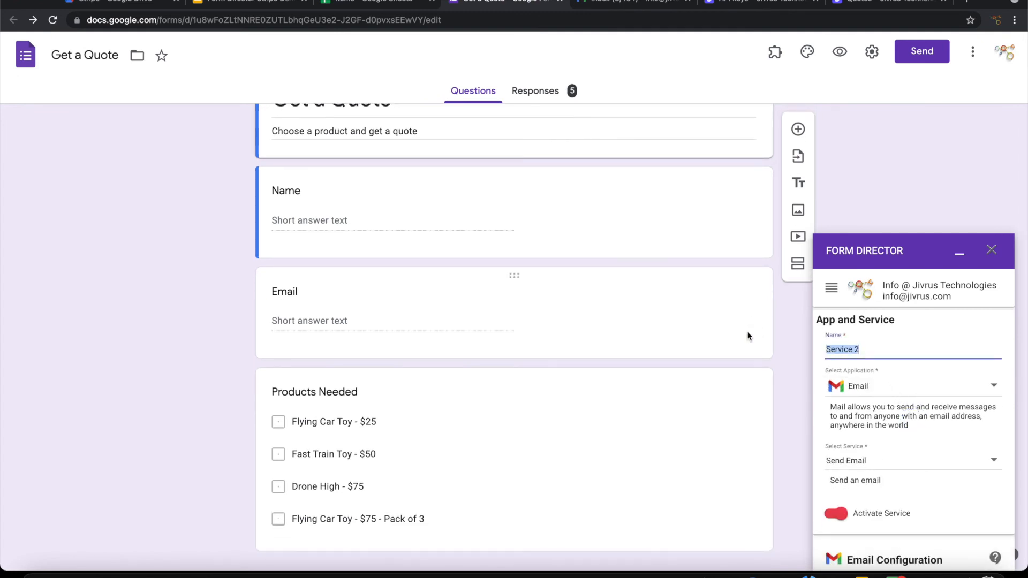
text(Send Quota)
scroll(871, 407, down, 1)
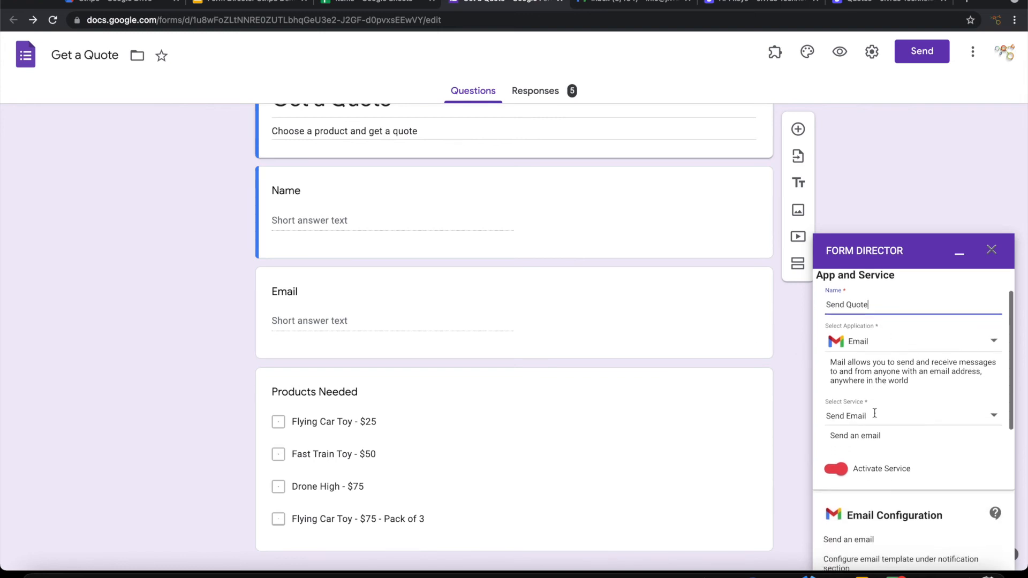
scroll(884, 416, down, 1)
scroll(917, 425, down, 2)
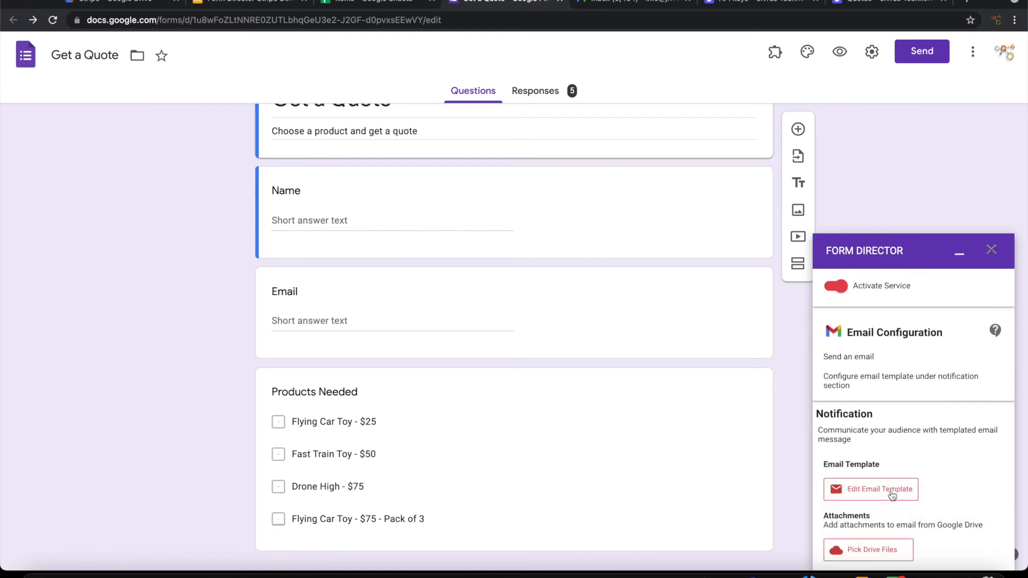
Step: Set the template's recipient to the respondent's Email answer
click(893, 495)
click(389, 170)
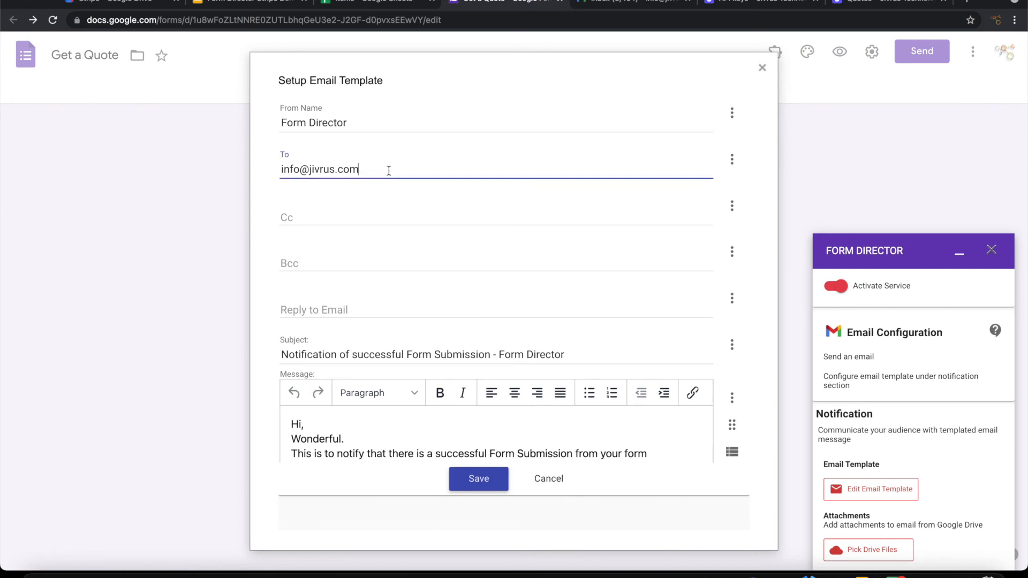
triple_click(389, 170)
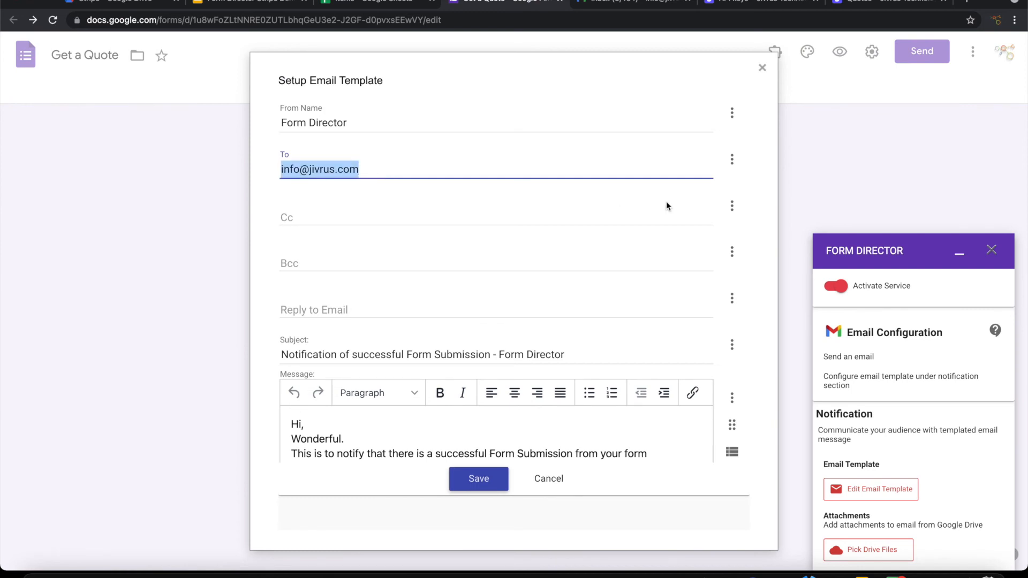
key(BackSpace)
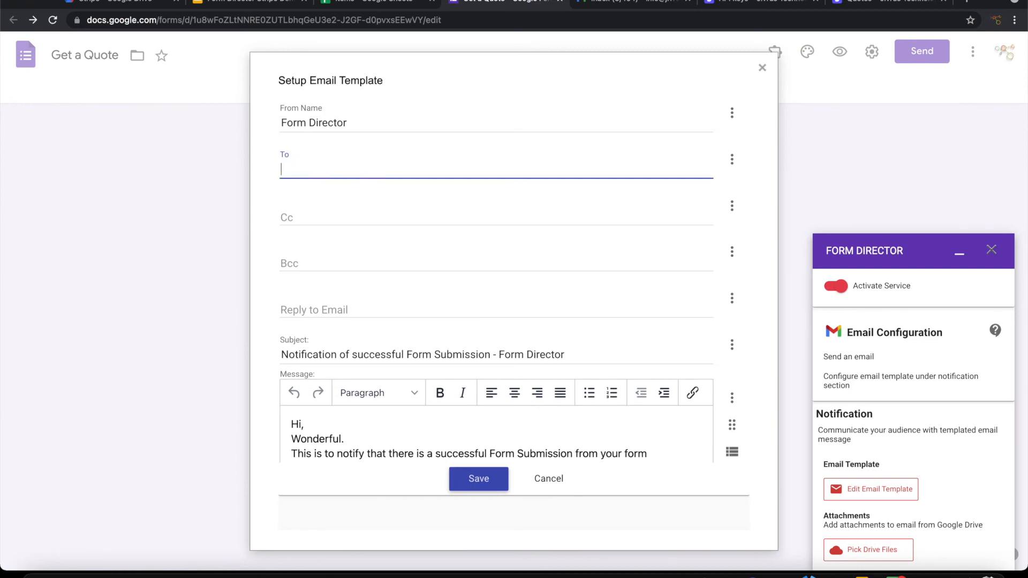
click(733, 159)
click(590, 229)
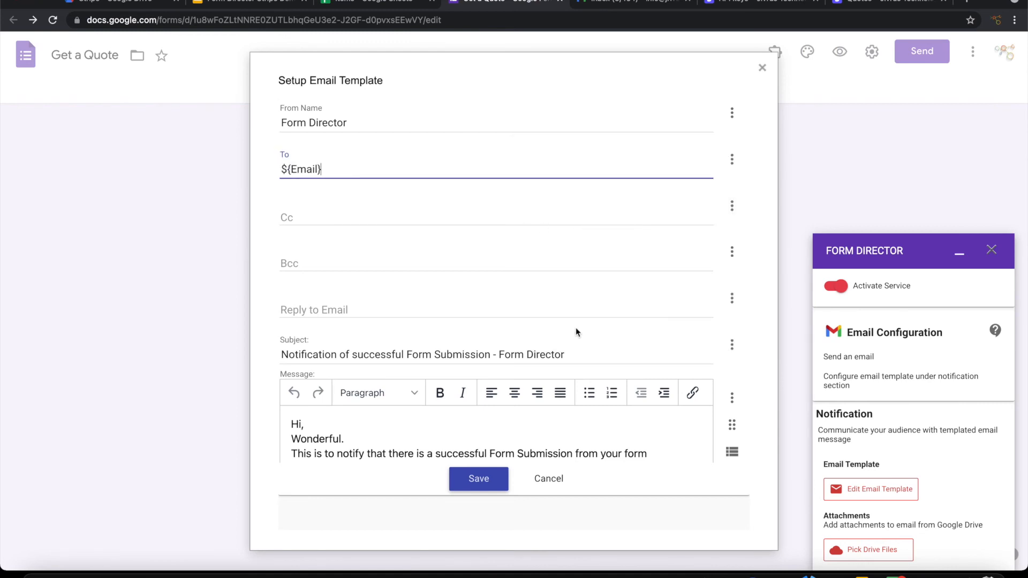
Step: Set the subject to 'Quote for the products - ${Name}'
drag(581, 355, 186, 312)
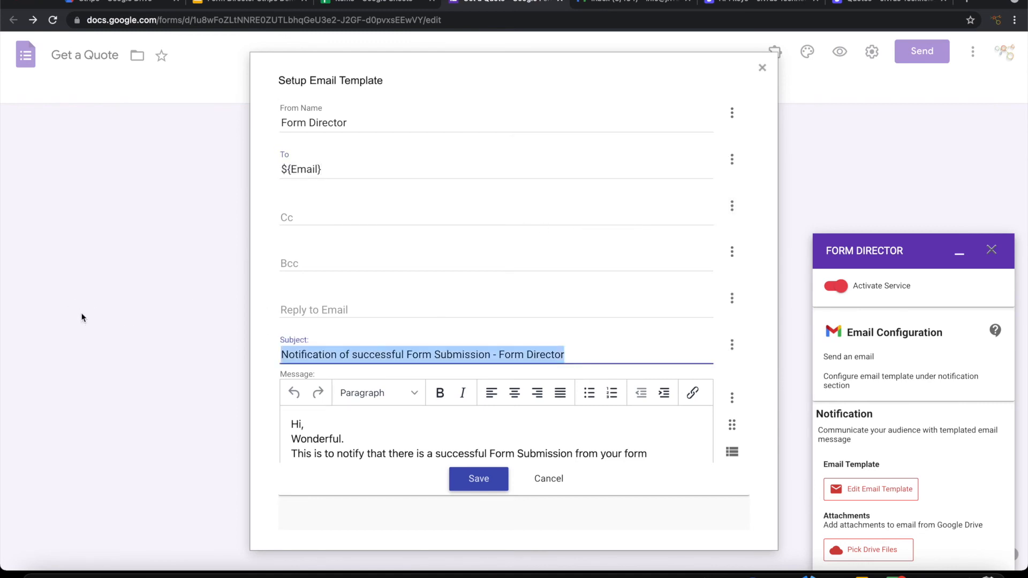
text(Quote fo)
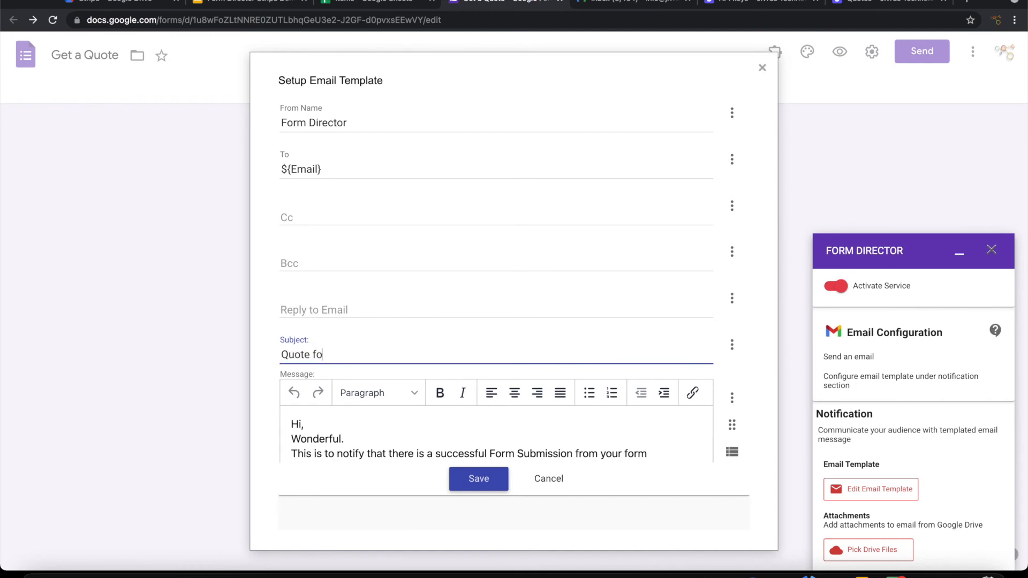
text(r the products -)
click(732, 345)
click(645, 372)
Step: Replace 'Wonderful.' with 'Please see the items that youa are looking for' and greet 'Hi ${Name}'
mouse_move(379, 446)
mouse_down()
mouse_move(292, 442)
mouse_move(375, 459)
mouse_up()
key(BackSpace)
scroll(400, 428, down, 2)
scroll(399, 358, up, 1)
text(Please see the items that youa are looking for)
click(301, 316)
click(732, 294)
click(564, 337)
Step: Change the signature from Form Director to 'Products' and save the template
scroll(562, 343, down, 1)
drag(709, 385, 709, 425)
scroll(550, 359, down, 3)
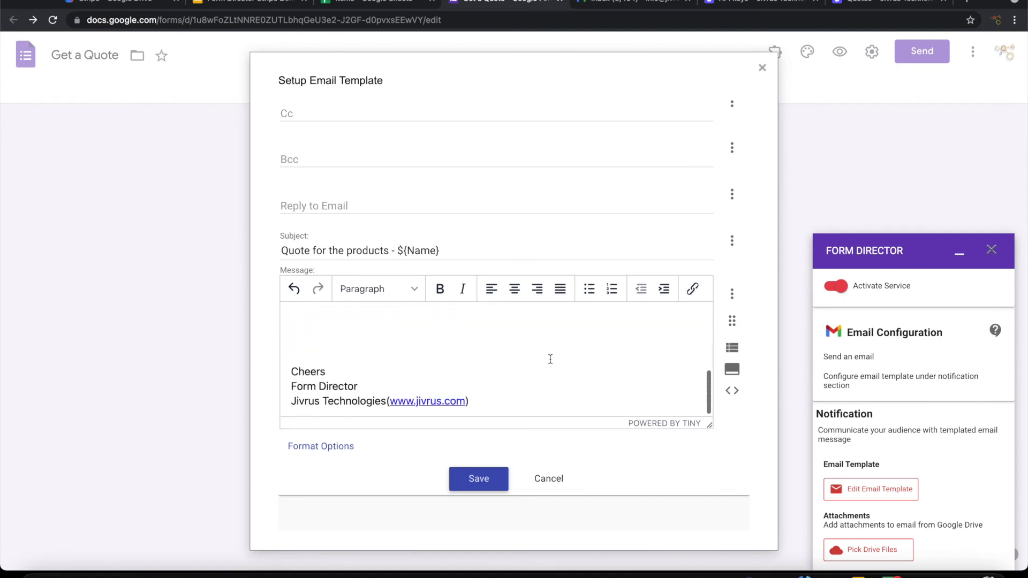
drag(358, 387, 292, 390)
key(BackSpace)
text(Products)
scroll(585, 374, up, 2)
scroll(585, 374, up, 4)
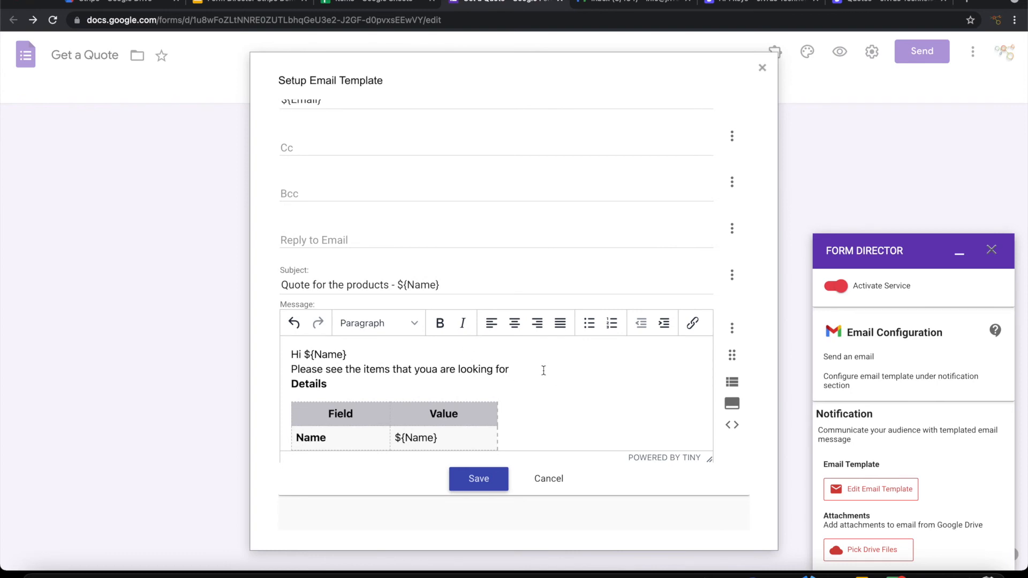
click(476, 481)
Step: Attach Stripe 'Generate Quote - Quote PDF Url' to the Send Quote service and save it
scroll(973, 418, down, 3)
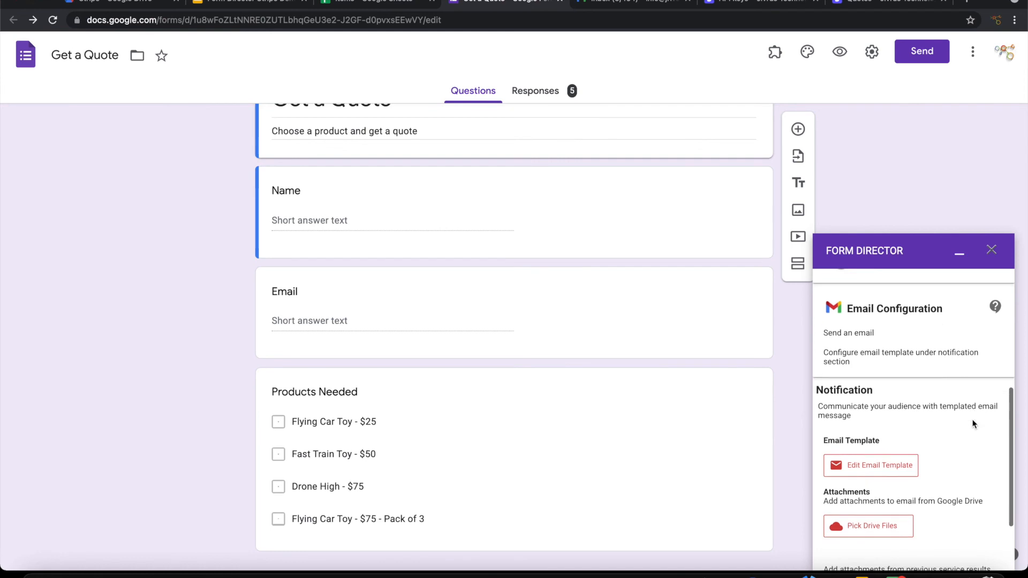
scroll(973, 423, down, 2)
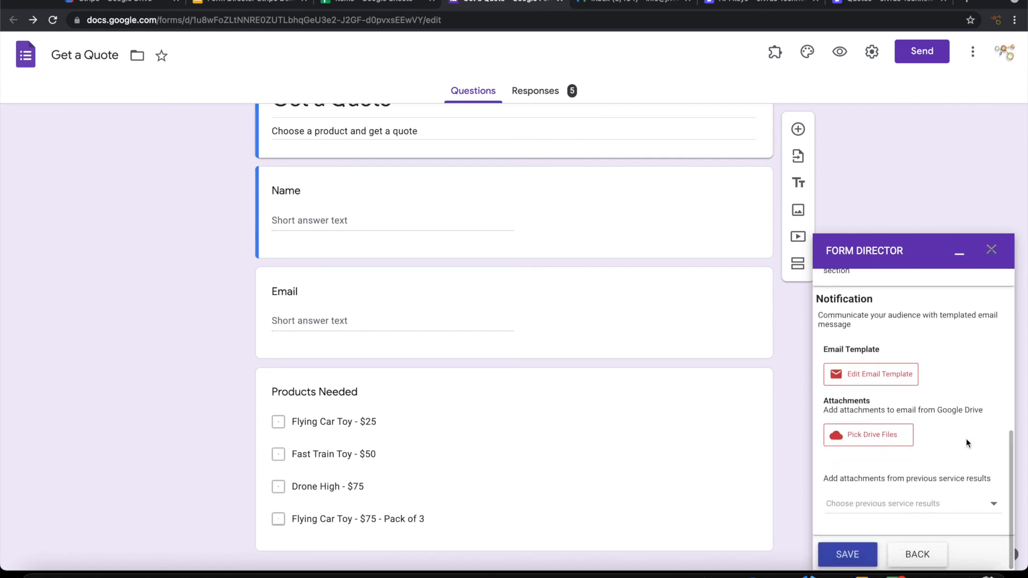
click(936, 503)
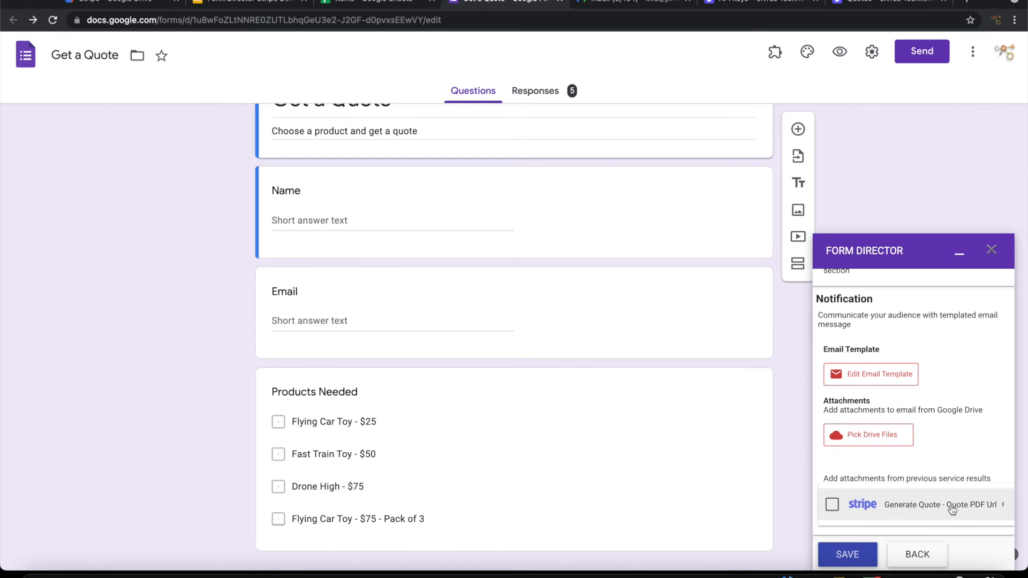
click(949, 509)
click(964, 431)
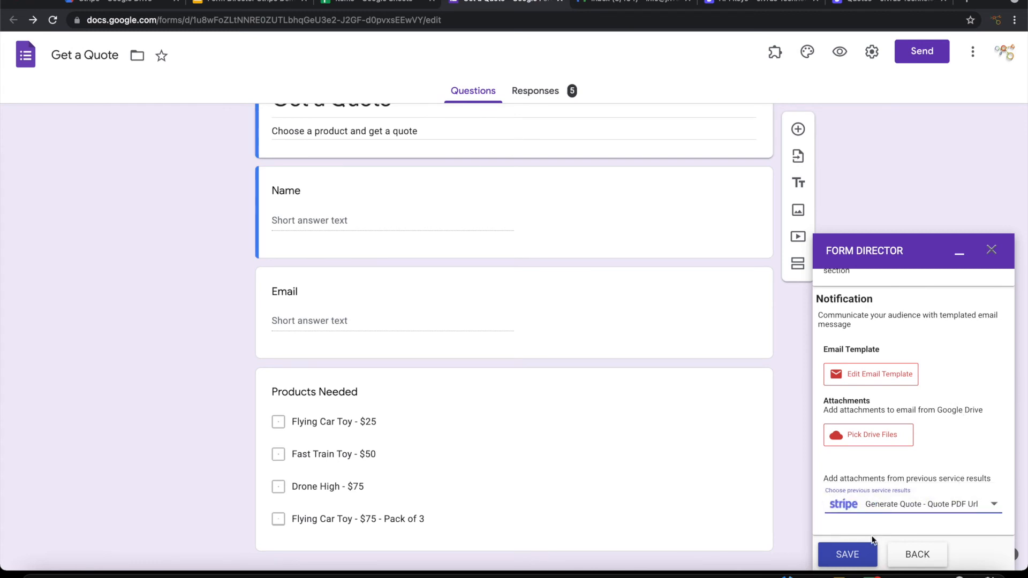
click(861, 555)
scroll(968, 394, up, 3)
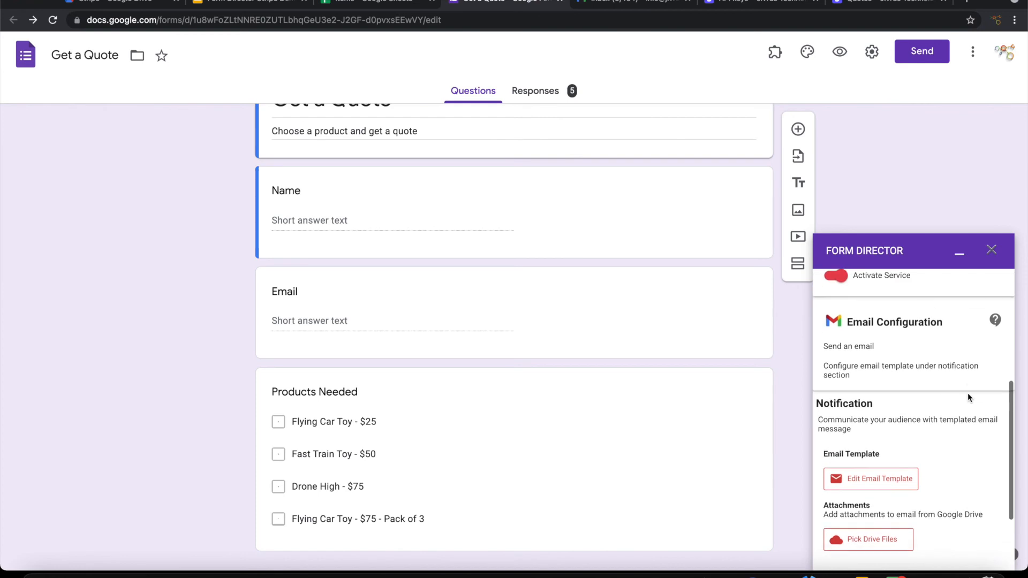
scroll(958, 407, down, 3)
click(860, 551)
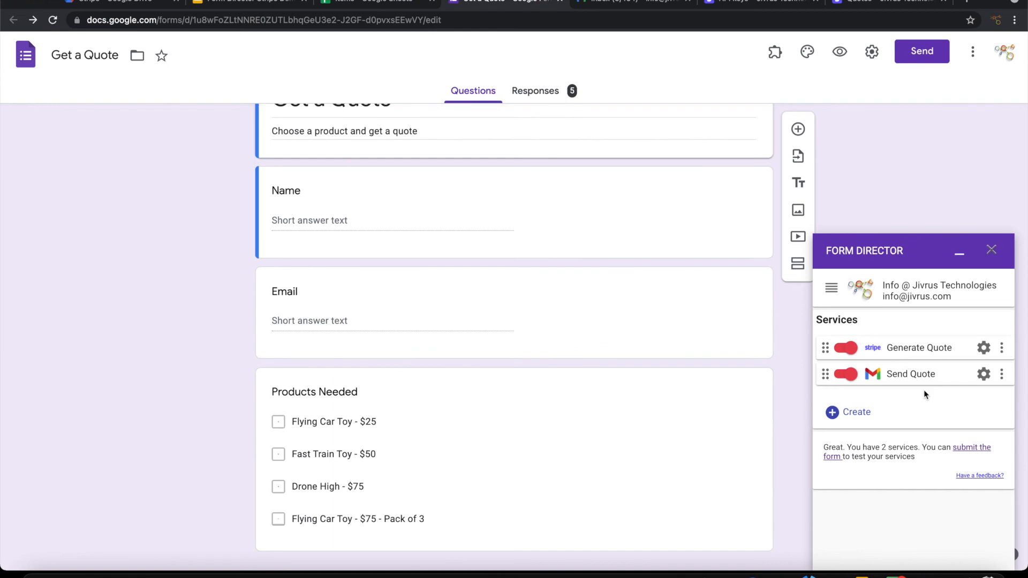
Step: Preview the Get a Quote form and enter the test respondent's name and email address
click(840, 52)
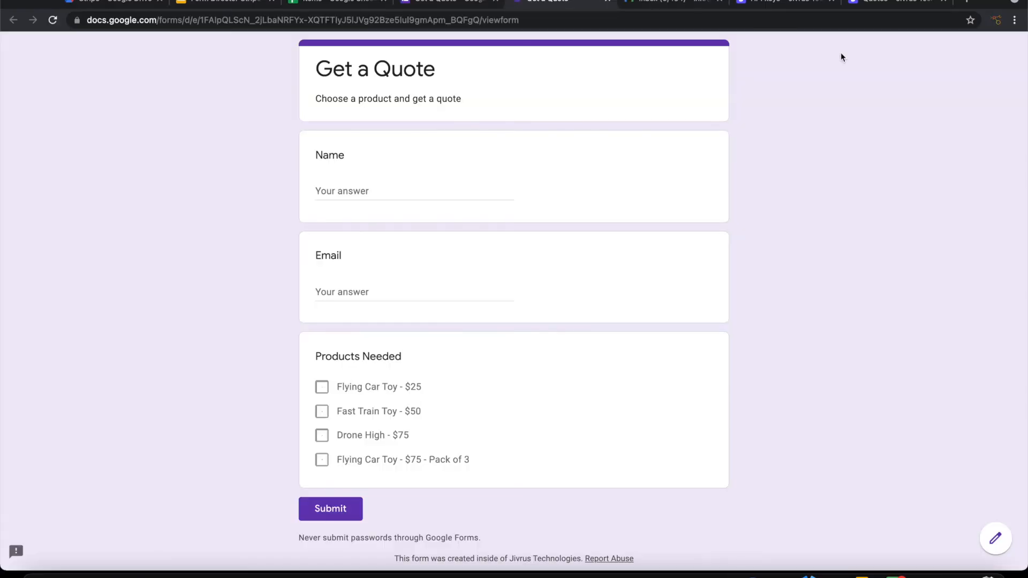
click(401, 189)
text(Michaes)
key(Tab)
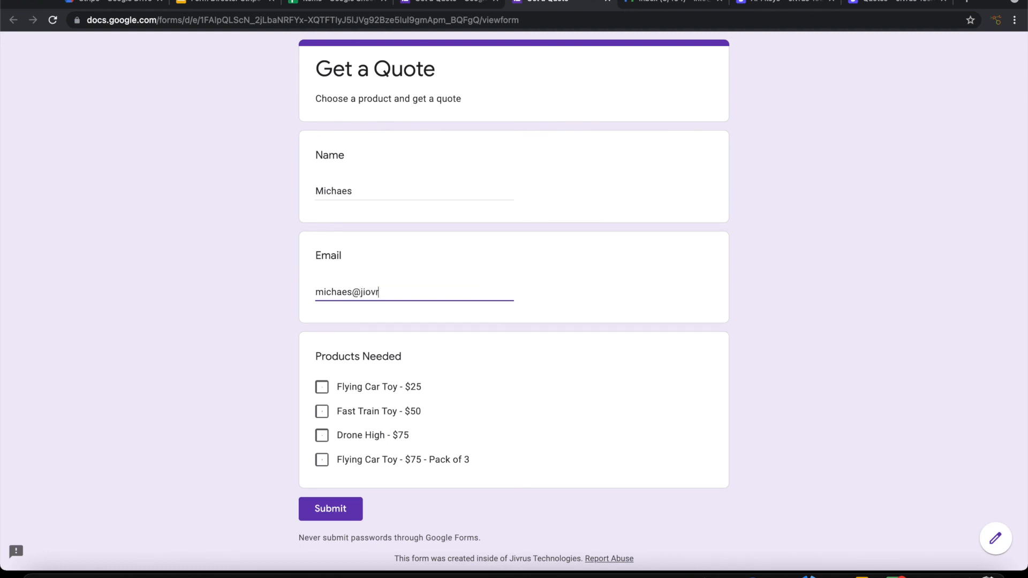
Step: Tick Flying Car Toy - $25 and Drone High - $75, then submit the response
click(323, 392)
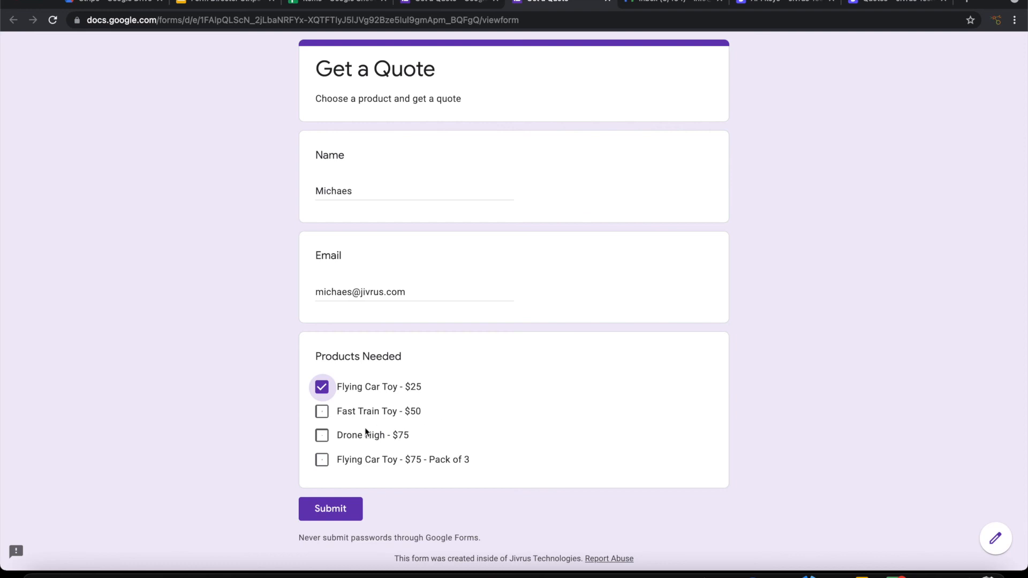
click(321, 437)
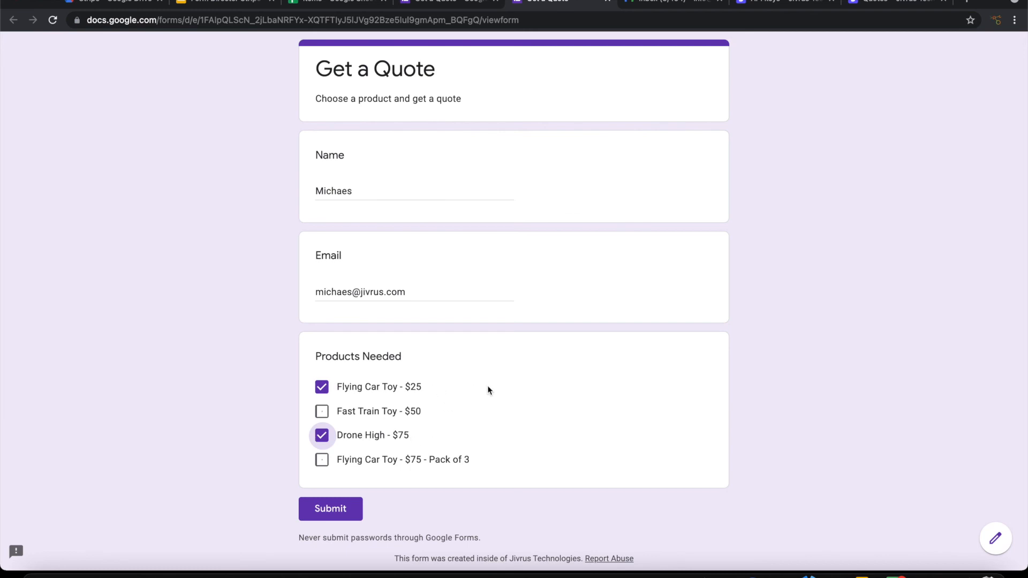
click(336, 504)
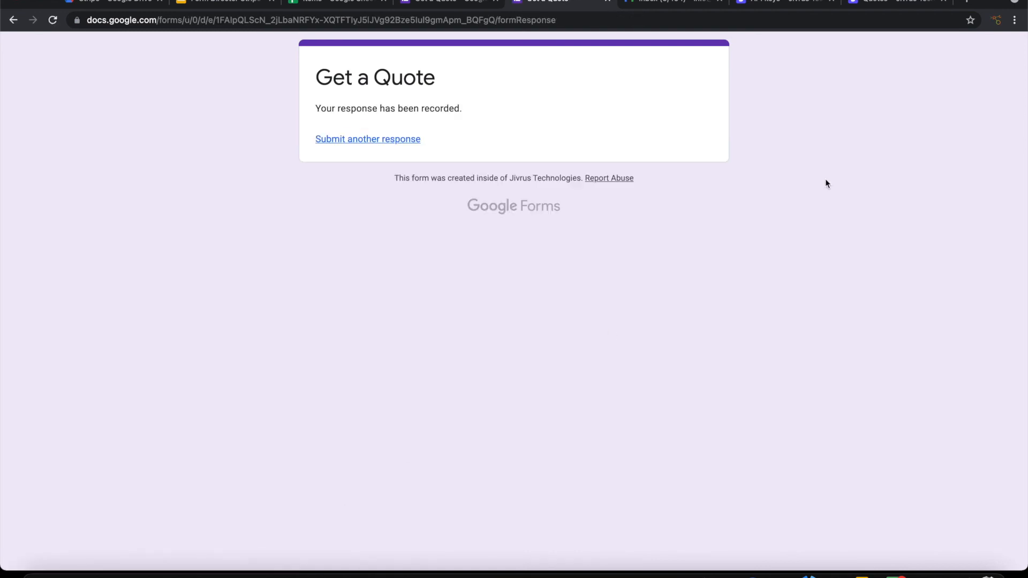
Step: Reload the Stripe quotes list and review the new US$100.00 open quote
click(871, 3)
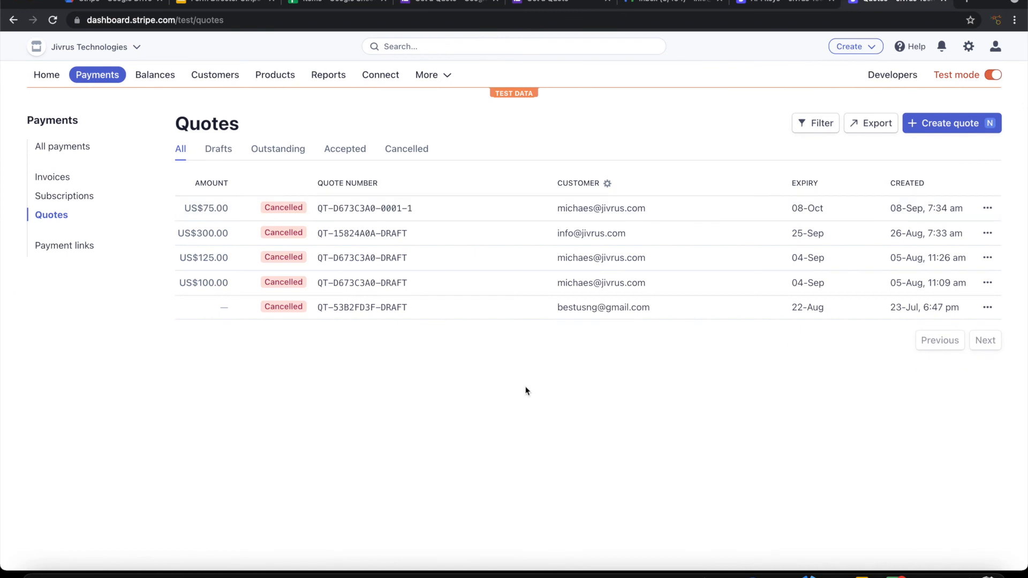
key(super+r)
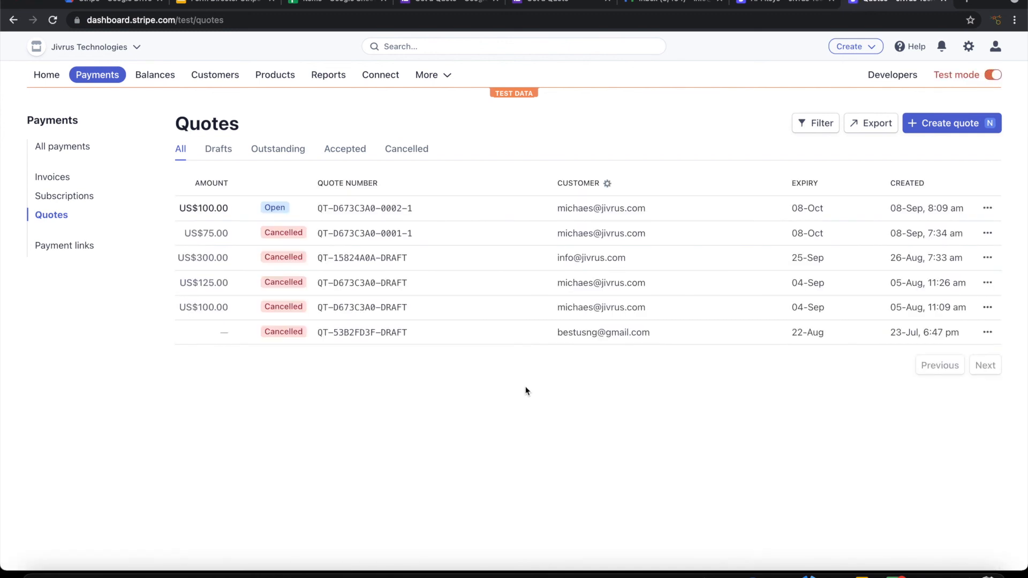
click(331, 210)
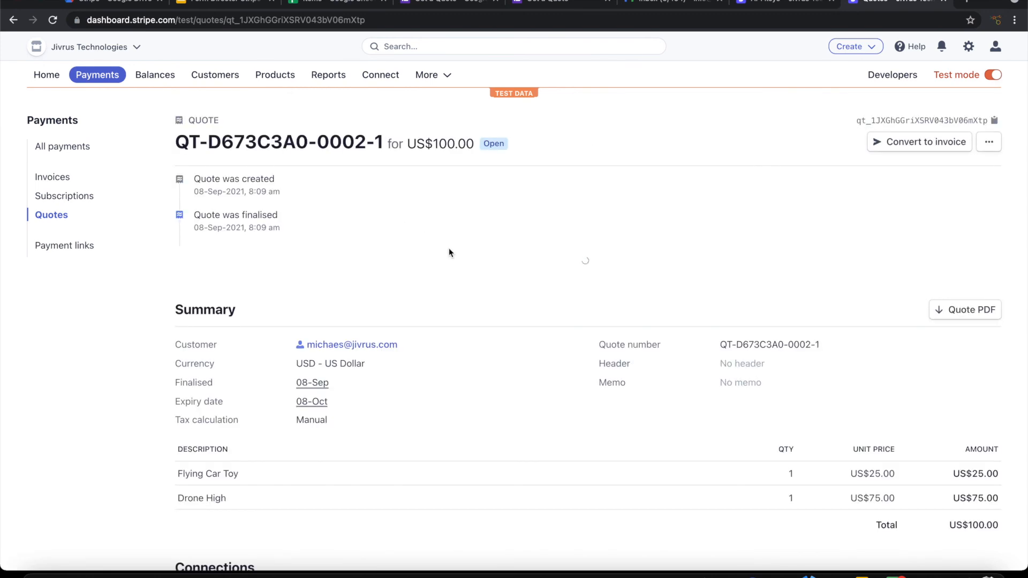
scroll(564, 325, down, 5)
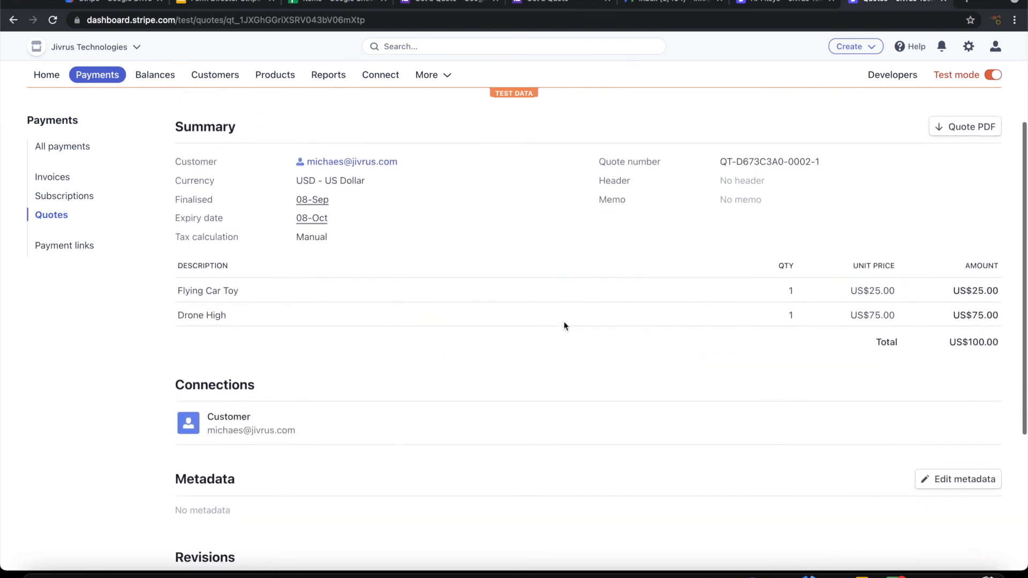
scroll(564, 325, down, 3)
scroll(564, 326, up, 10)
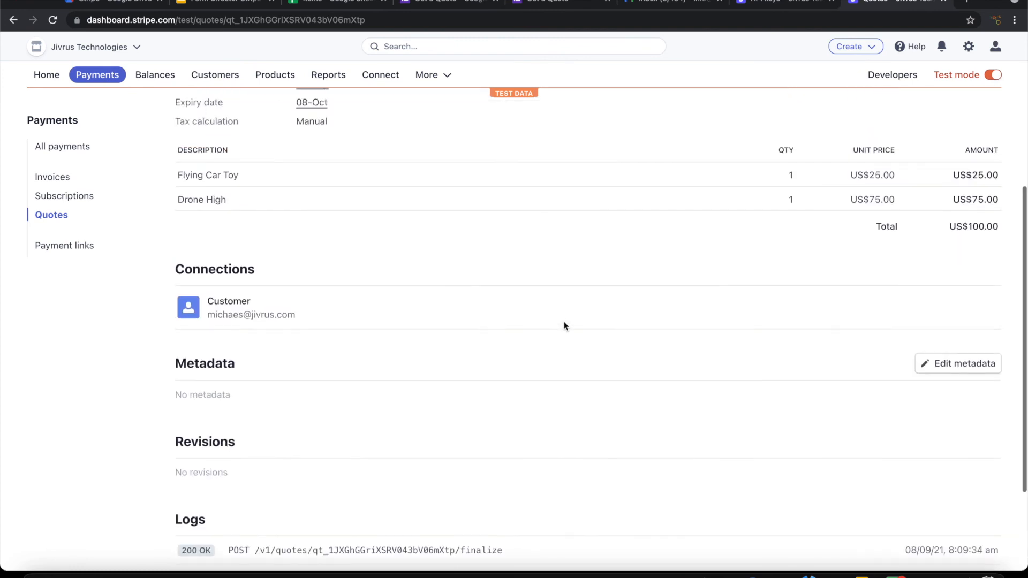
scroll(564, 325, down, 8)
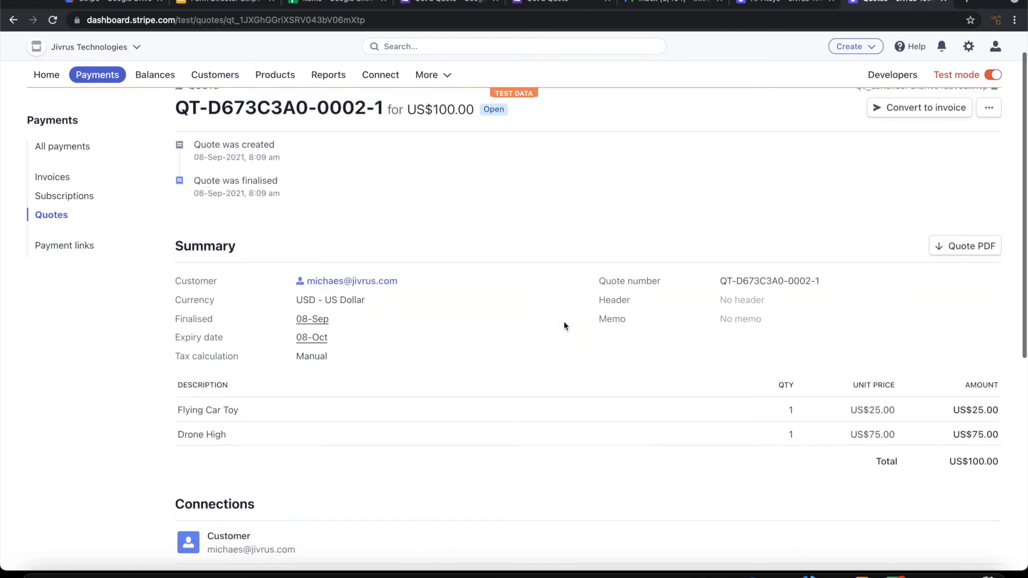
scroll(564, 326, up, 8)
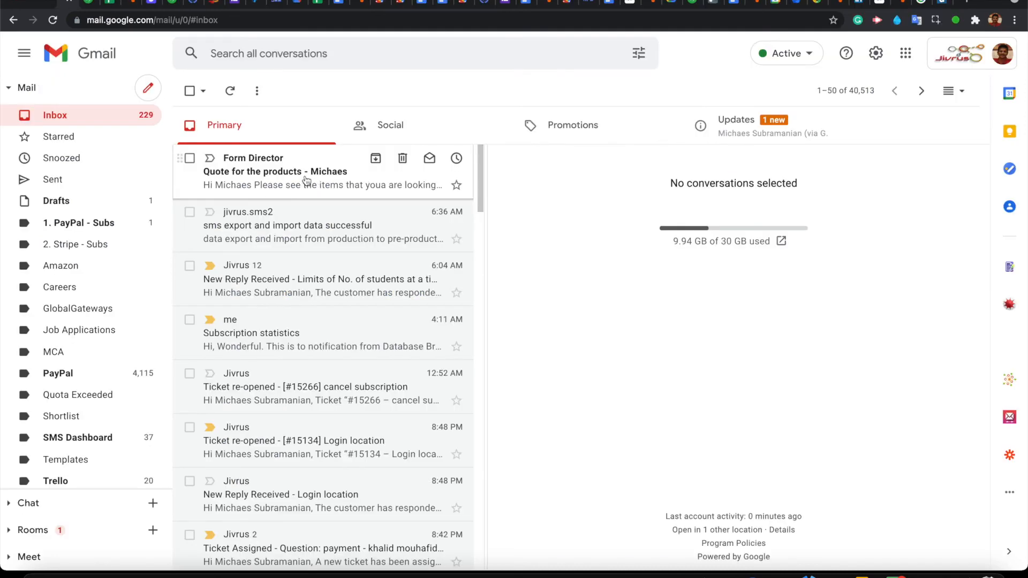
Step: Open the Form Director 'Quote for the products' email and preview its attached quote PDF
click(306, 179)
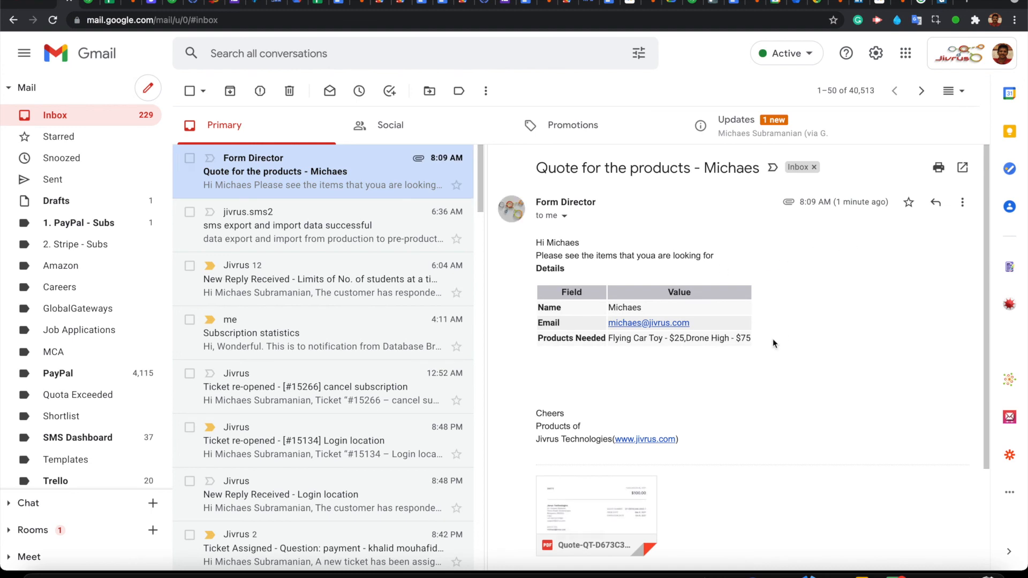
scroll(773, 339, down, 1)
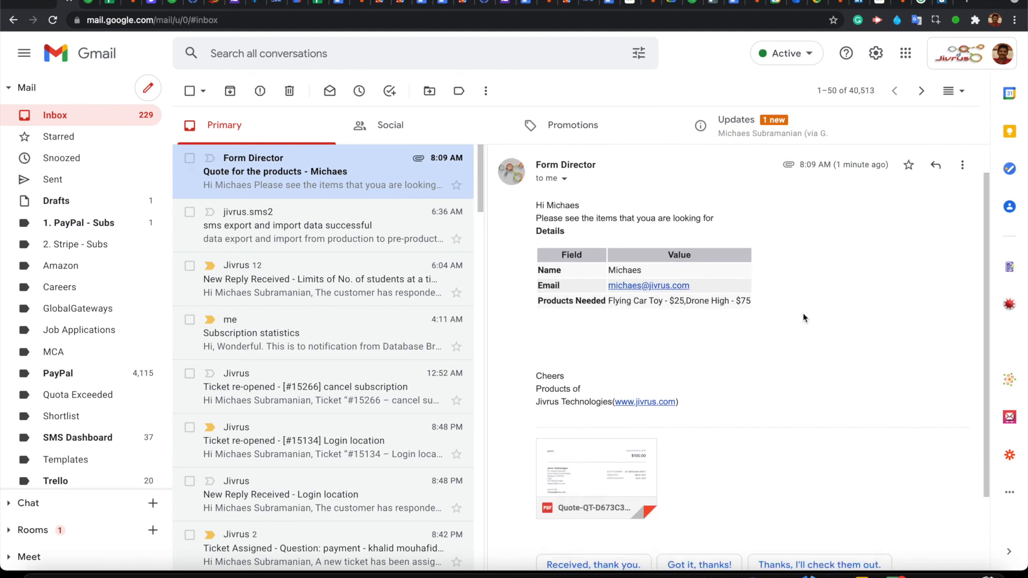
scroll(783, 397, down, 3)
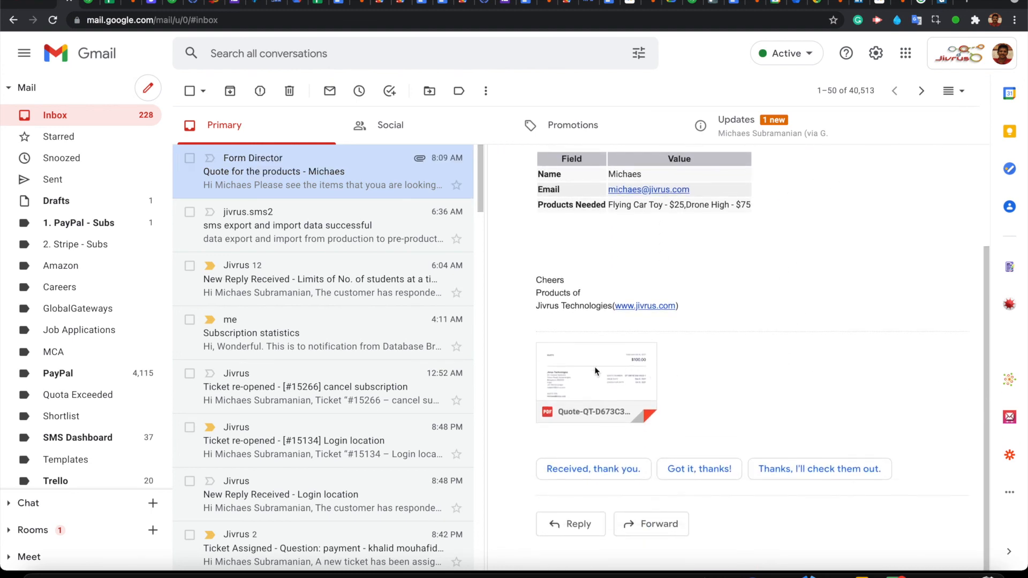
mouse_move(595, 369)
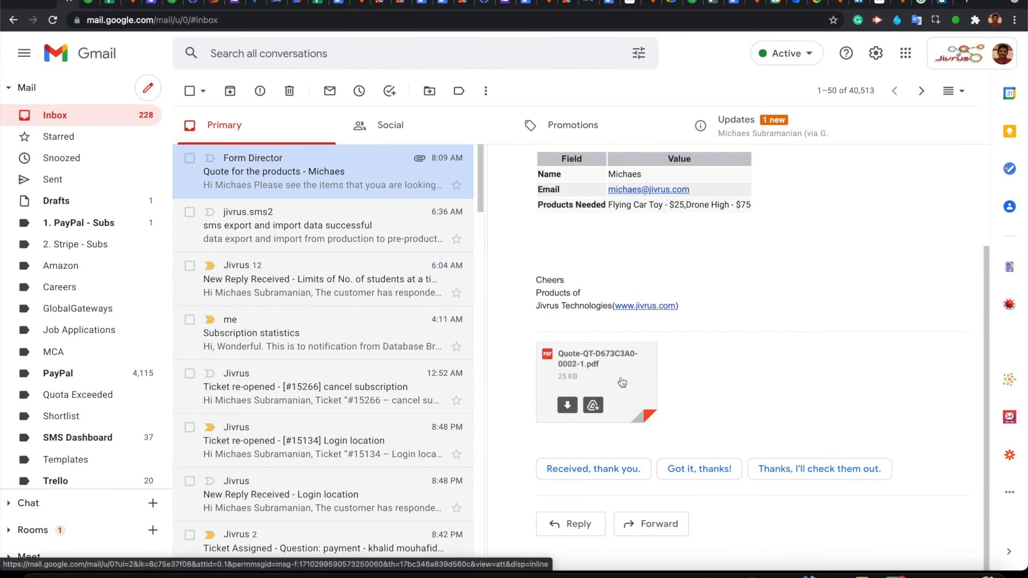
click(621, 382)
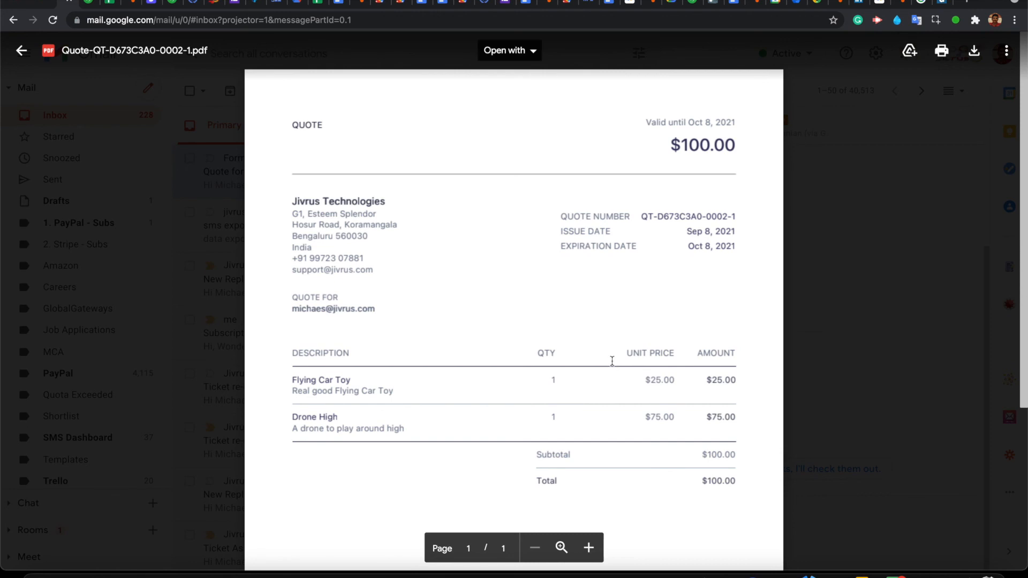
scroll(612, 361, down, 3)
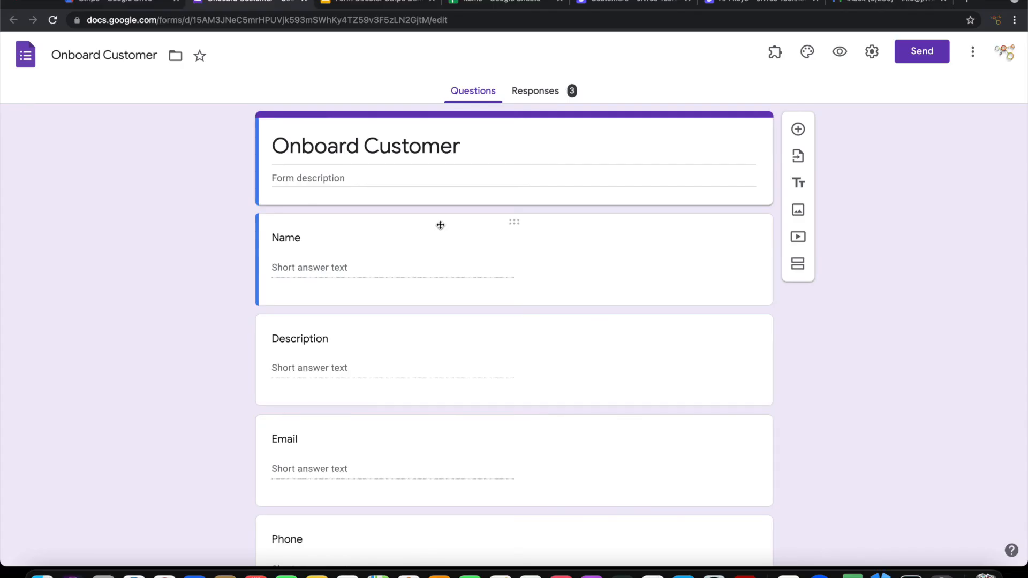
Step: Launch Form Director setup from Add-ons on the Onboard Customer form and start a service
scroll(440, 225, down, 2)
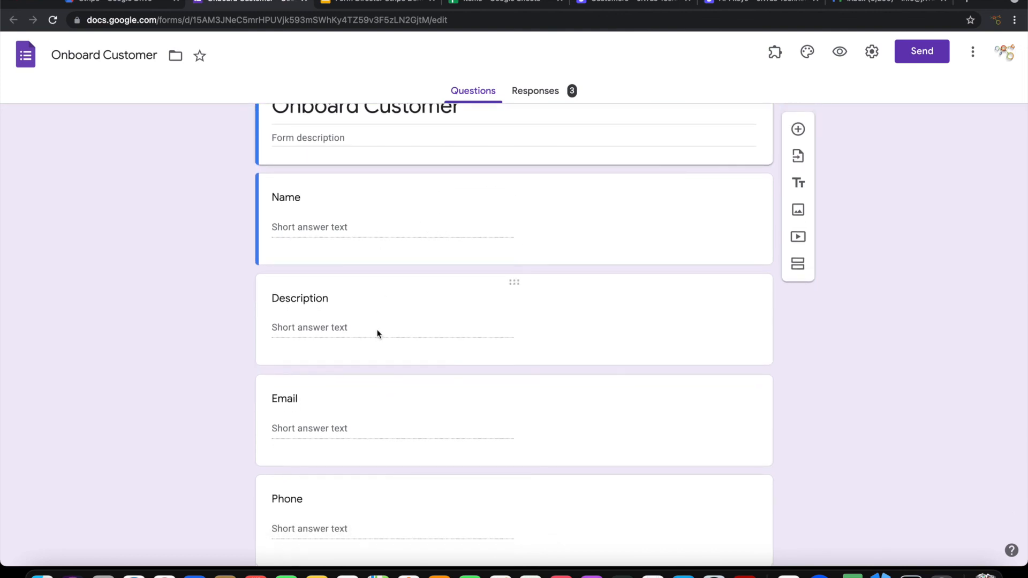
scroll(378, 334, down, 8)
scroll(378, 334, down, 8)
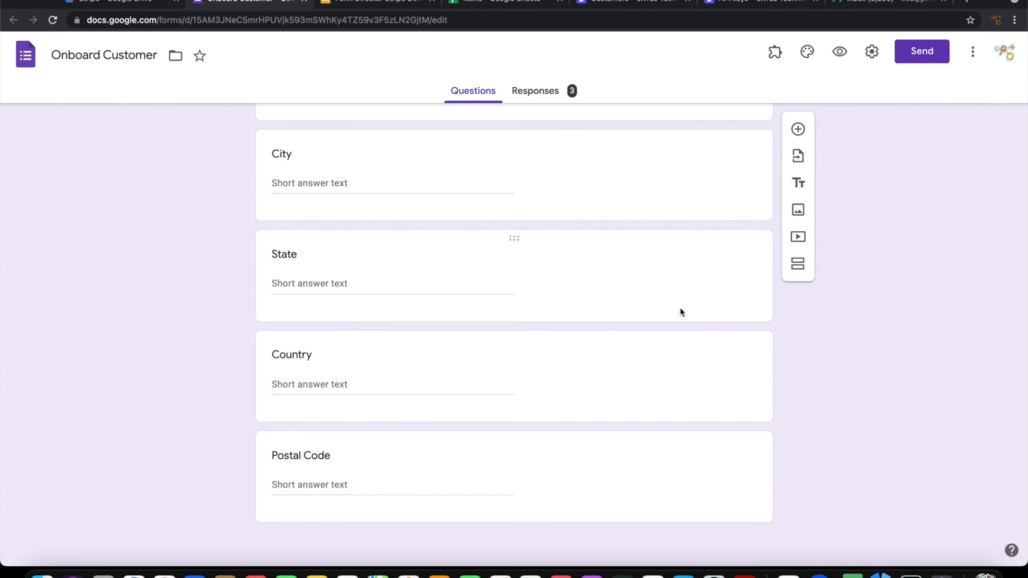
click(776, 54)
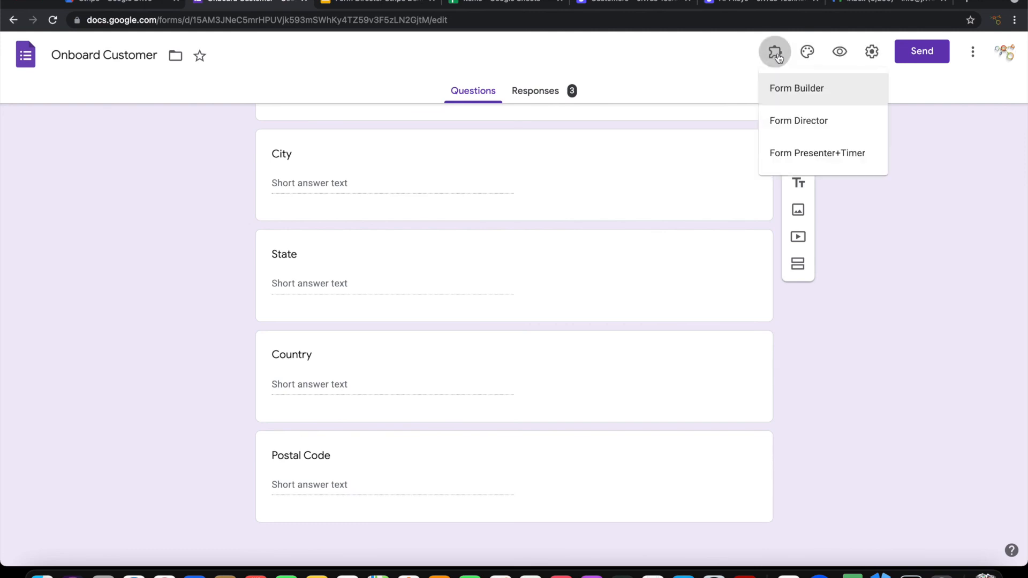
click(795, 119)
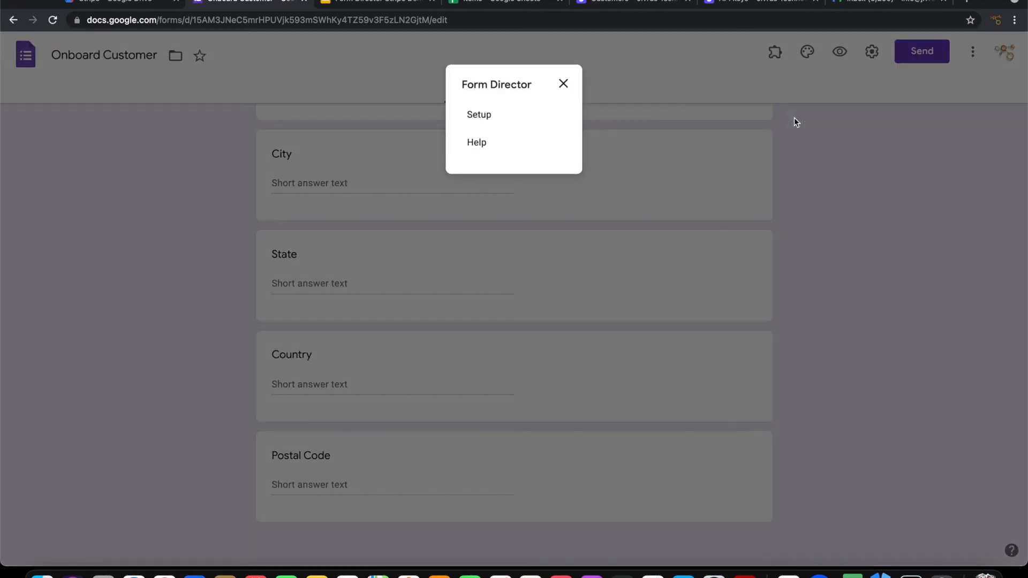
click(491, 118)
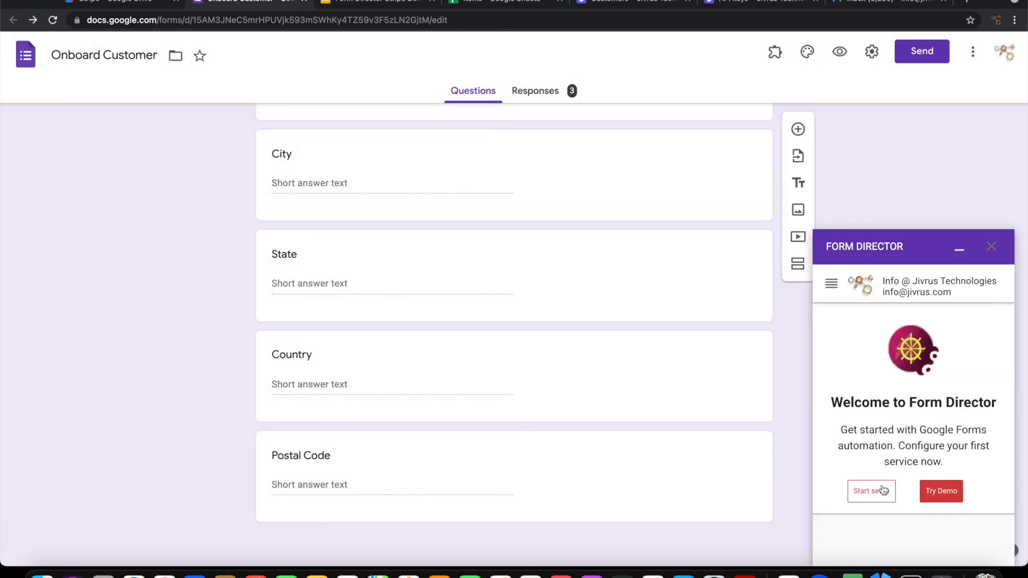
click(884, 490)
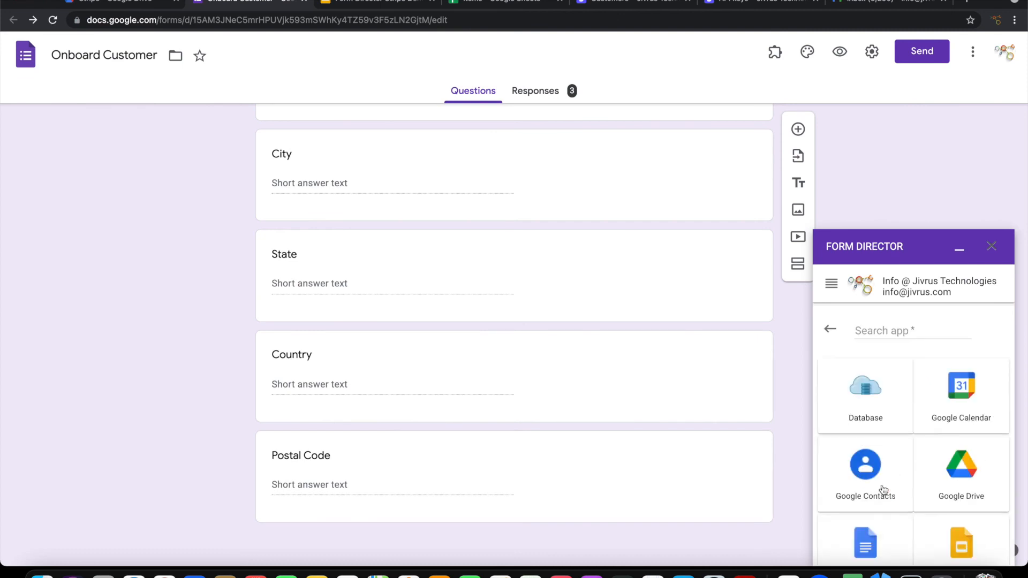
Step: Pick Stripe, name the service 'Onboard Customer', and choose Create Customer
click(873, 333)
text(st)
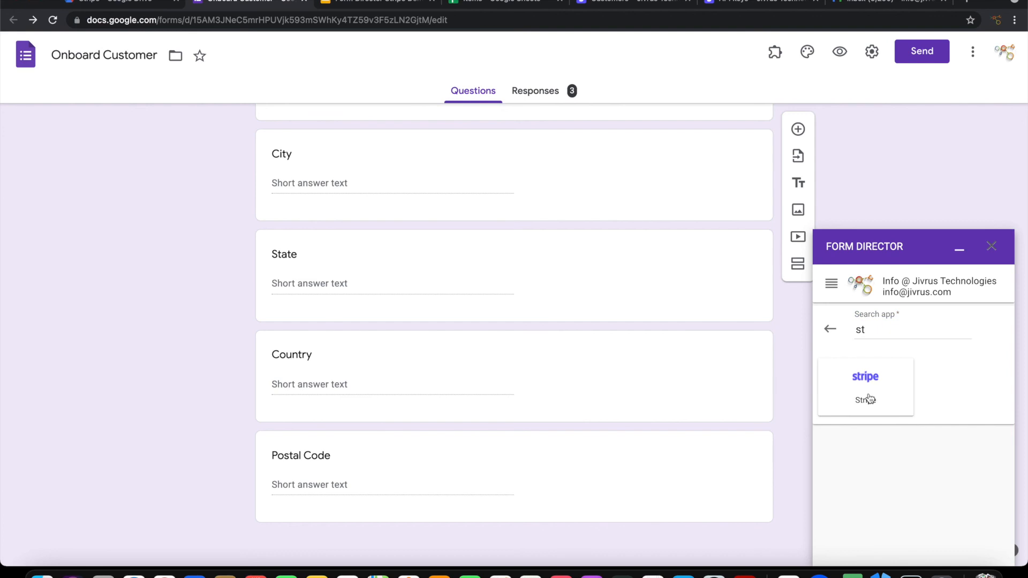
click(869, 399)
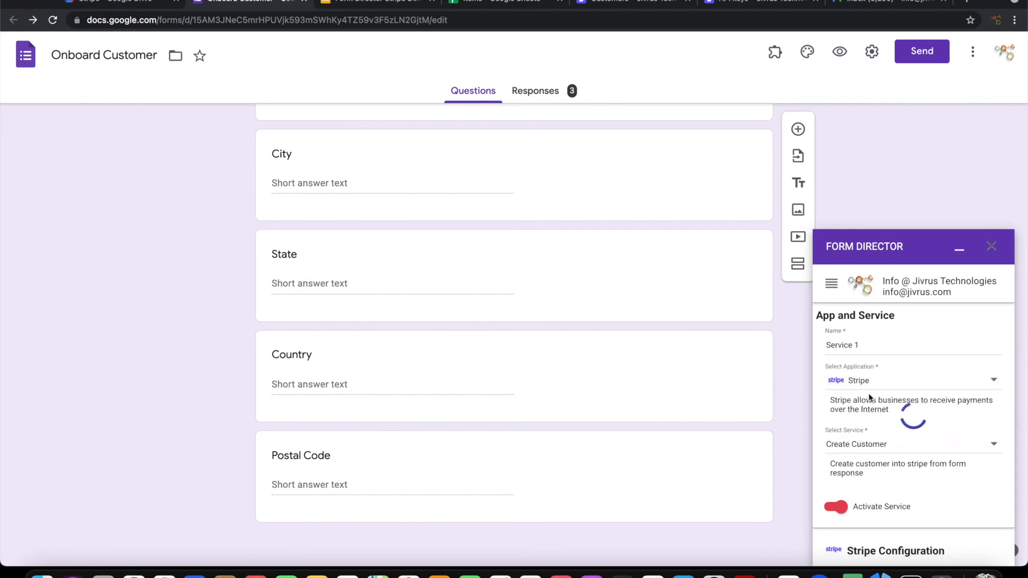
click(858, 346)
drag(858, 347, 766, 343)
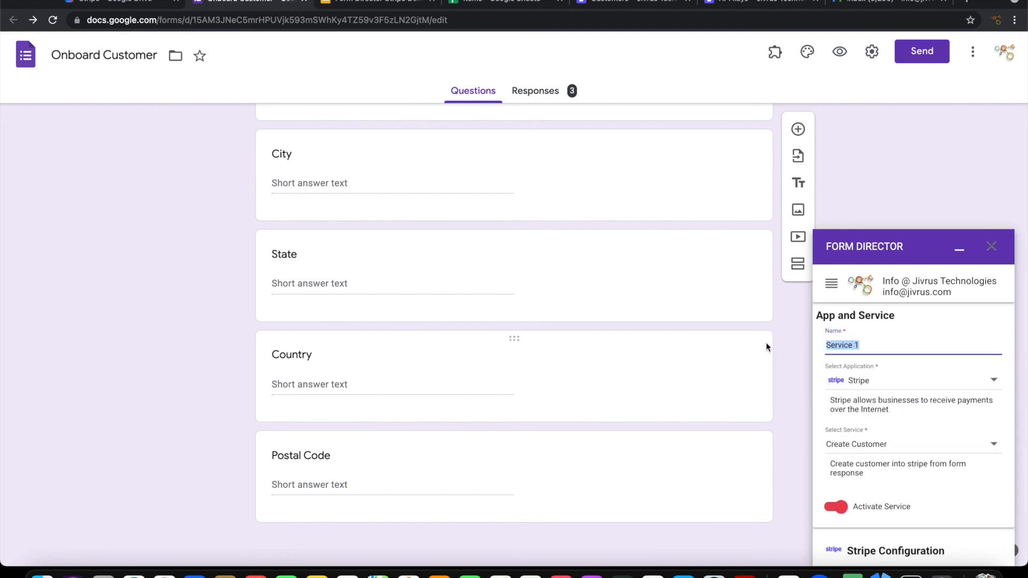
text(Onboard Customer)
click(875, 450)
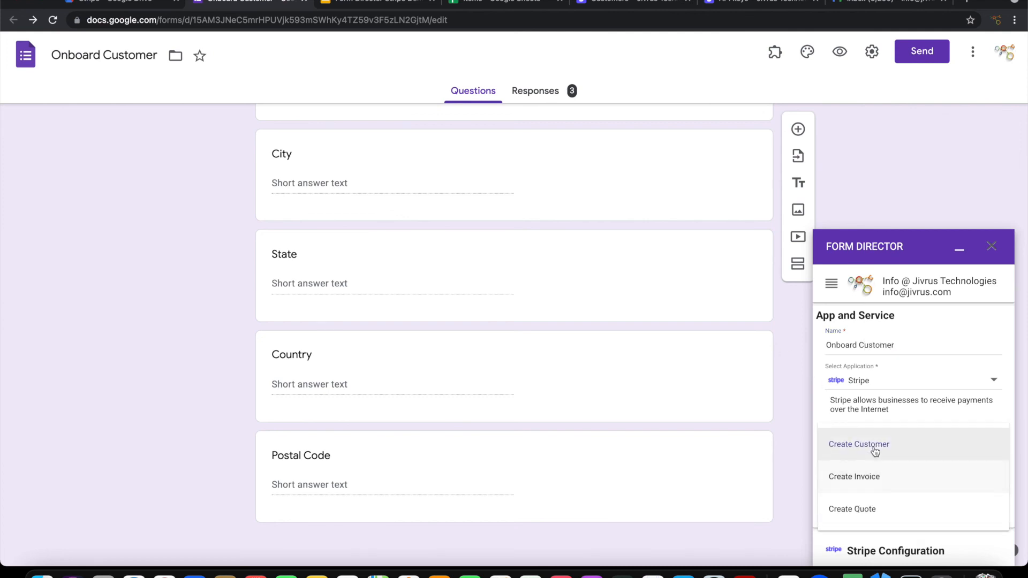
click(875, 450)
scroll(899, 491, down, 2)
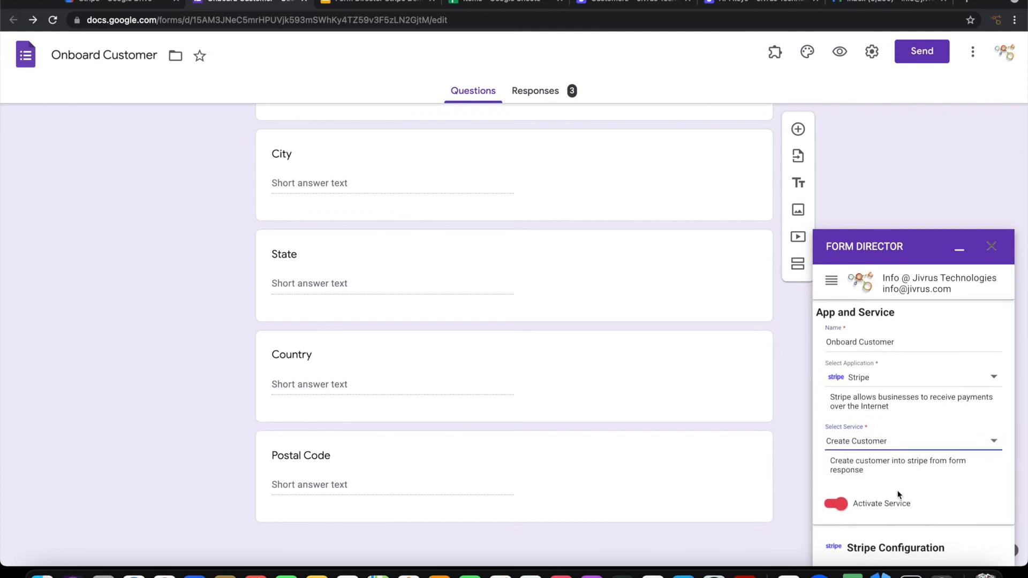
scroll(900, 490, down, 2)
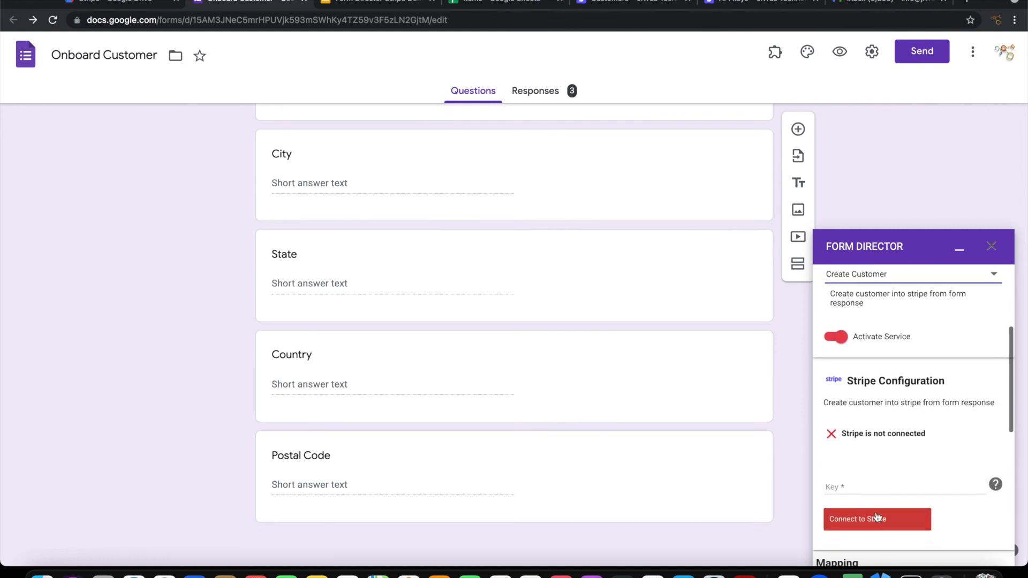
Step: Paste the Stripe secret test key into the Key field and connect the service to Stripe
click(859, 484)
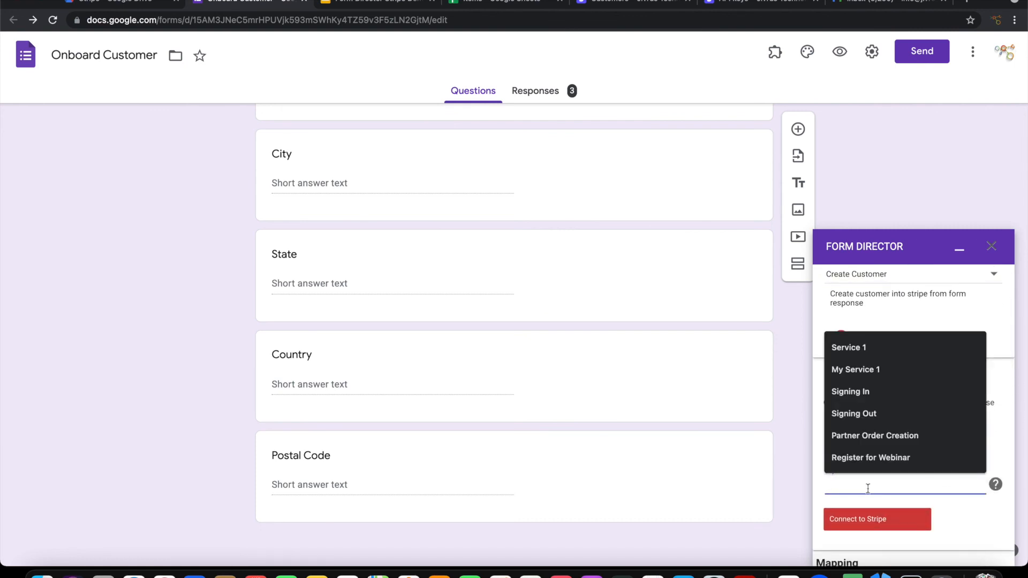
click(738, 4)
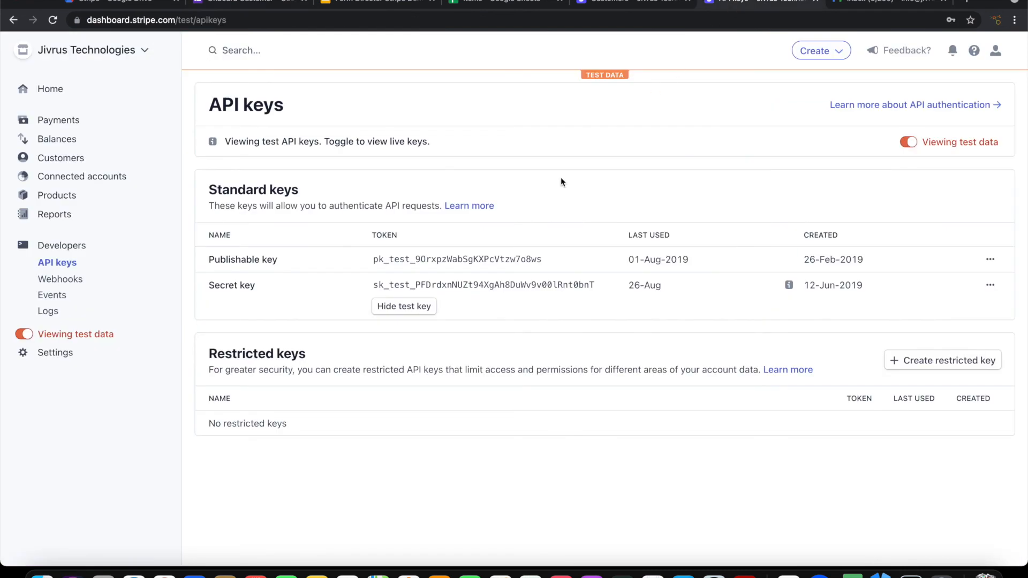
click(470, 288)
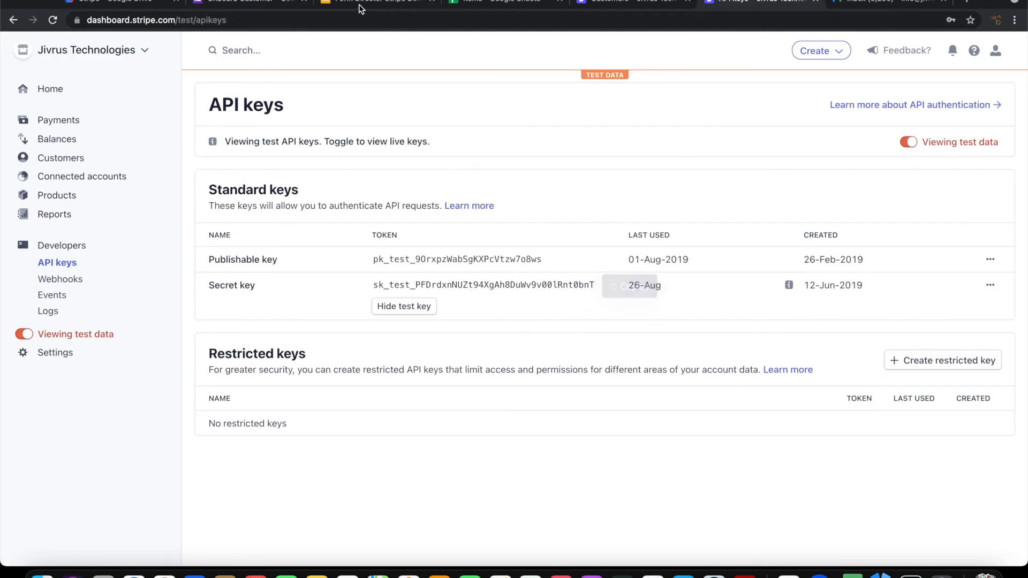
click(281, 4)
key(super+v)
click(894, 522)
scroll(891, 518, down, 4)
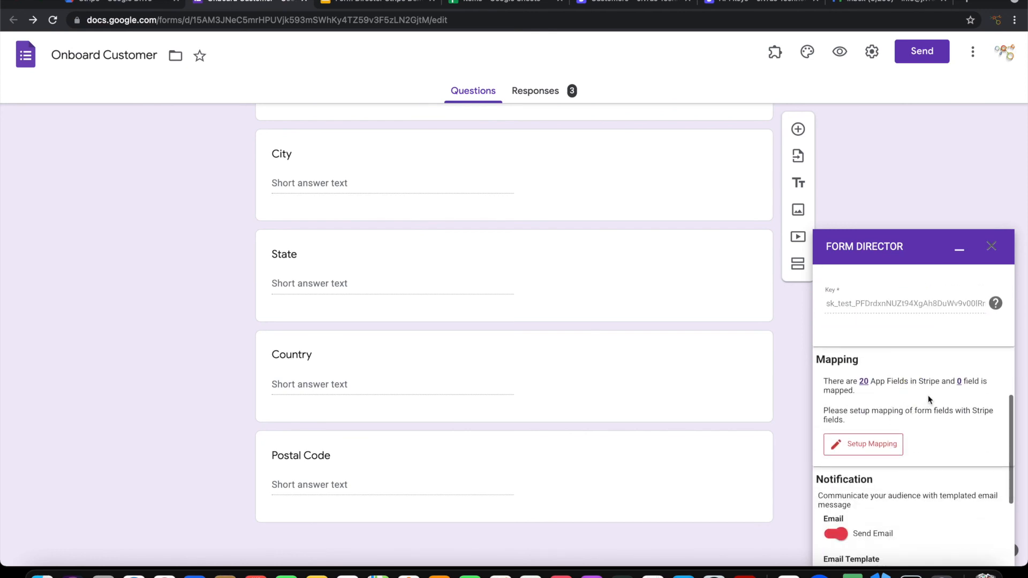
Step: Auto-map the form questions to Stripe customer fields, switch off Send Email, and save
click(863, 455)
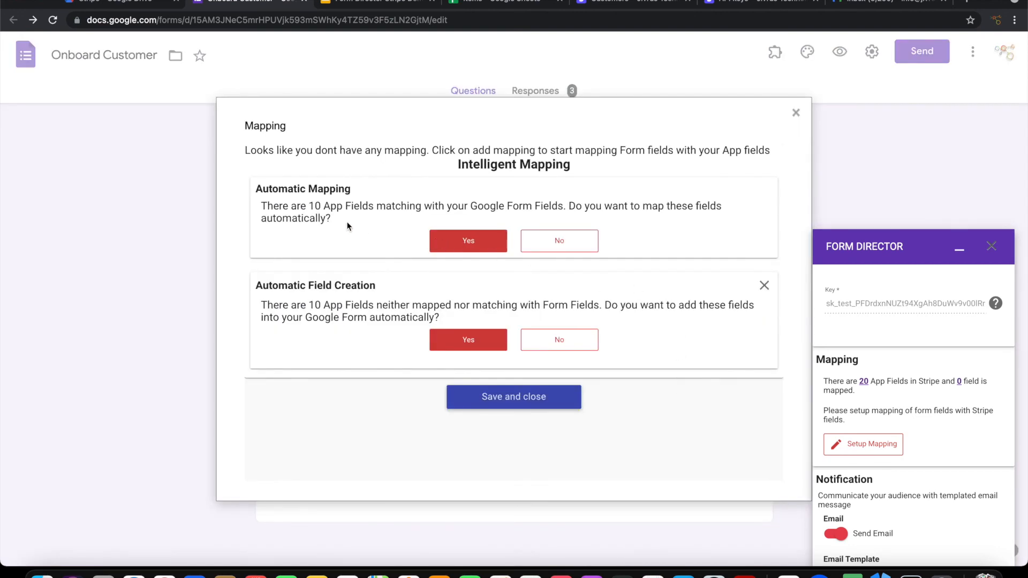
click(473, 239)
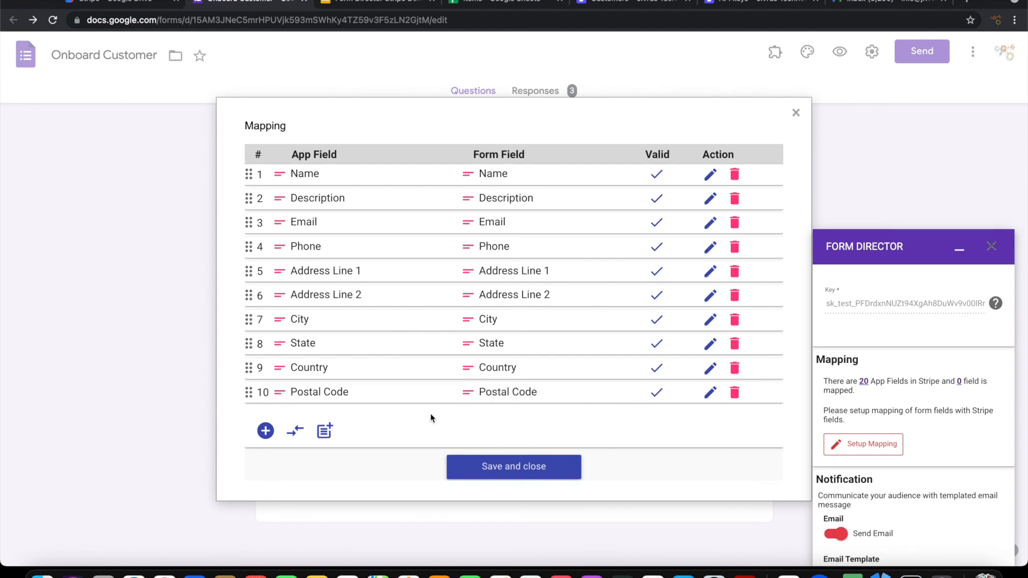
click(496, 470)
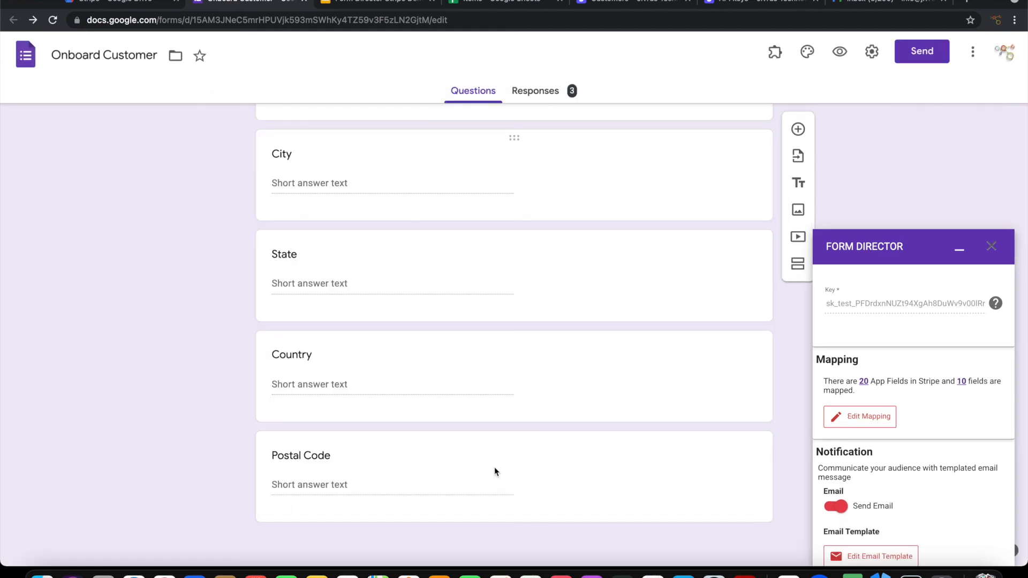
scroll(904, 457, down, 3)
click(836, 368)
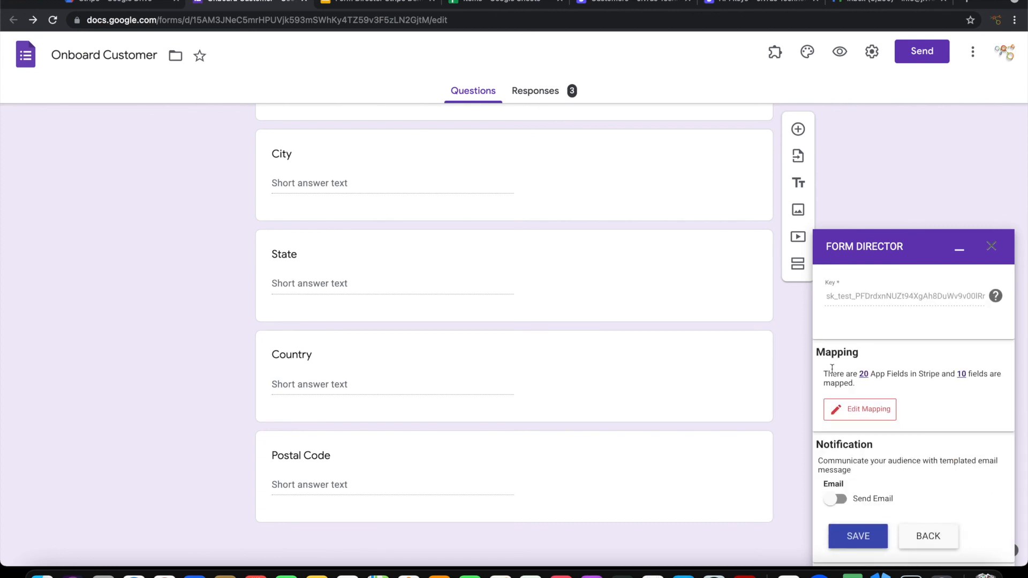
click(857, 535)
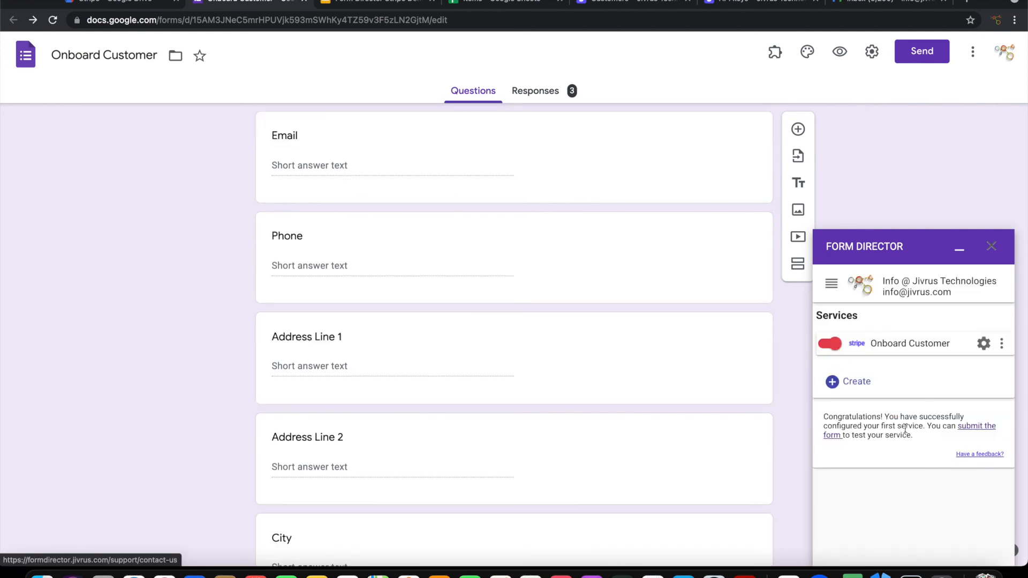
Step: Fill the Onboard Customer preview with description 'This is a new tech company', the company email, and submit
click(840, 52)
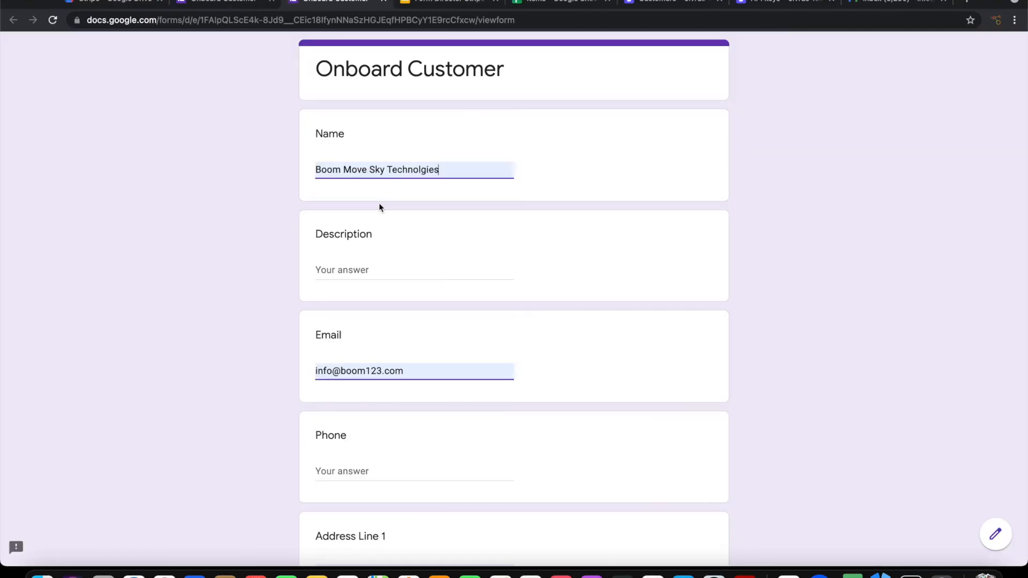
key(Tab)
text(This is a new tech company)
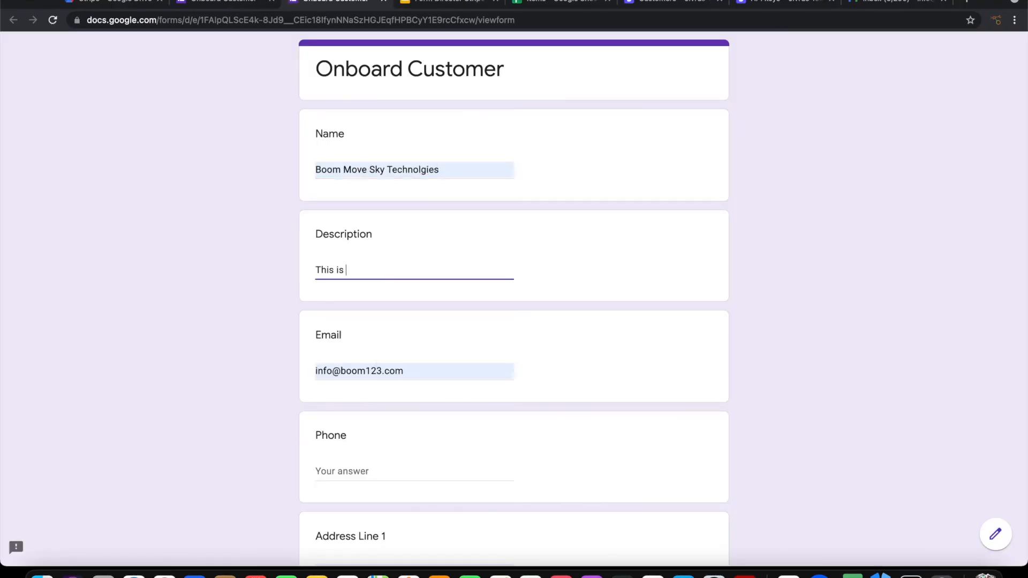
key(Tab)
text(boom-on)
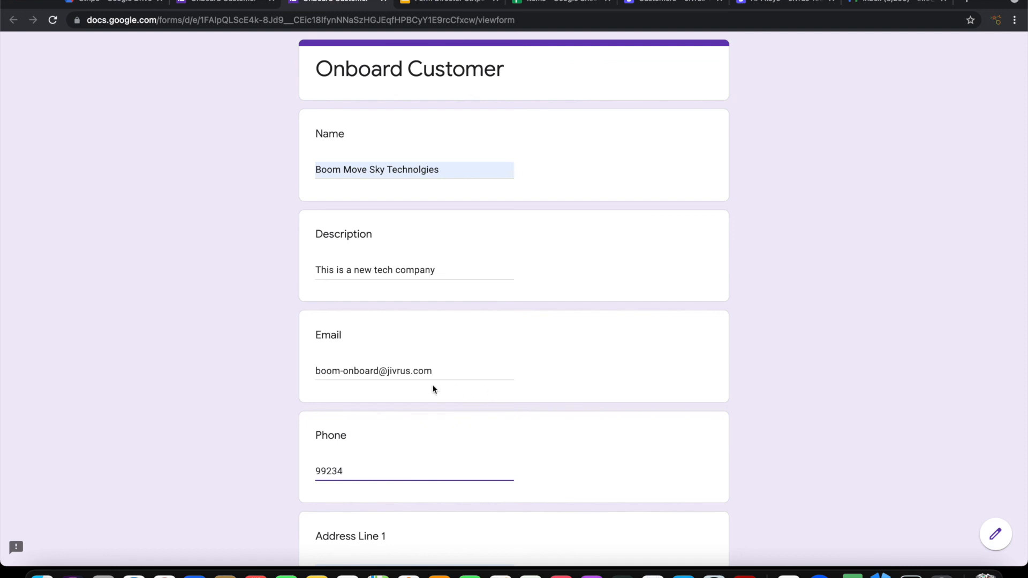
drag(315, 371, 450, 374)
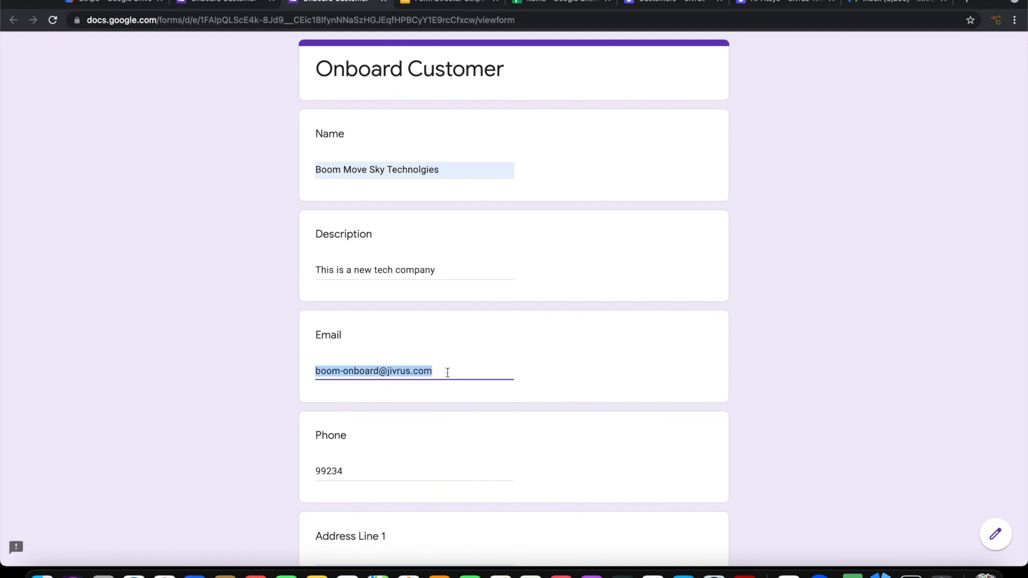
click(447, 373)
scroll(440, 377, down, 10)
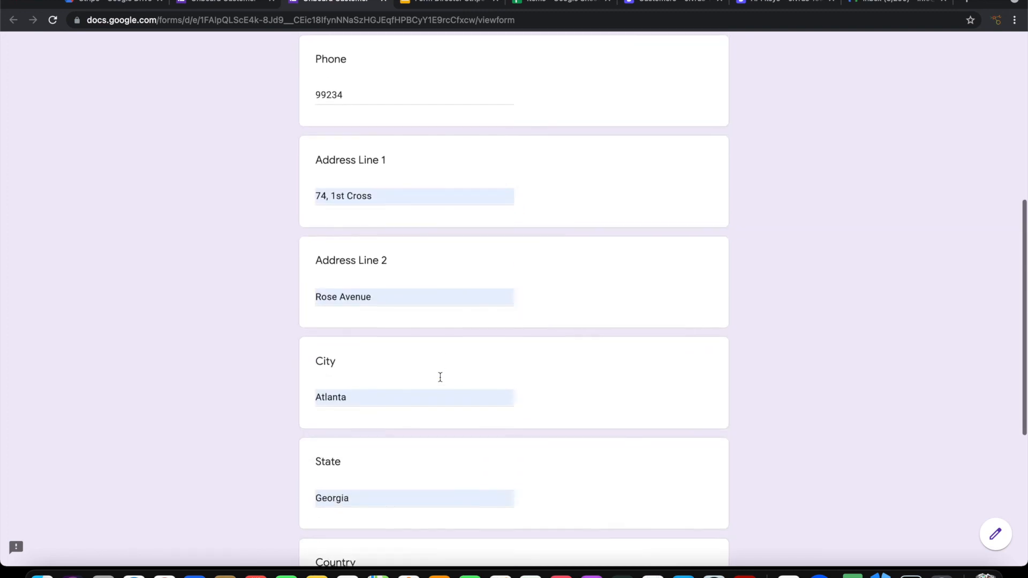
scroll(440, 377, down, 1)
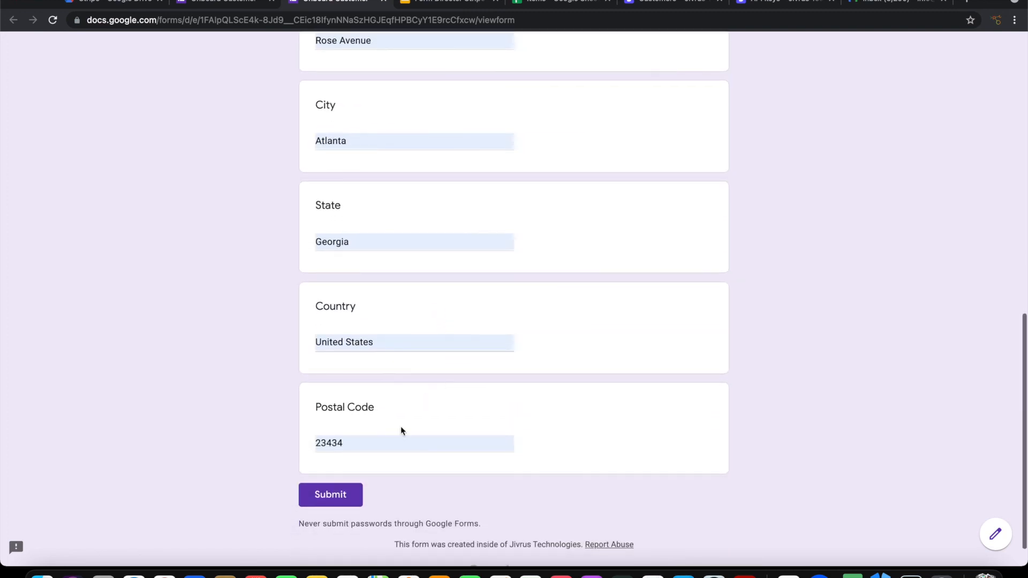
click(320, 501)
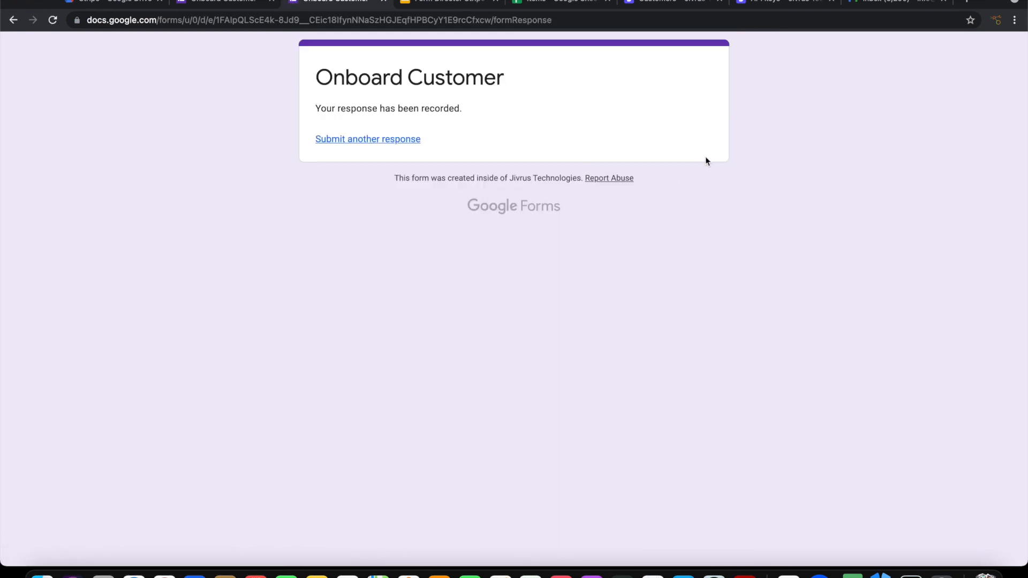
Step: Refresh the Stripe customers list and open the new Boom Move Sky Technolgies customer
click(687, 4)
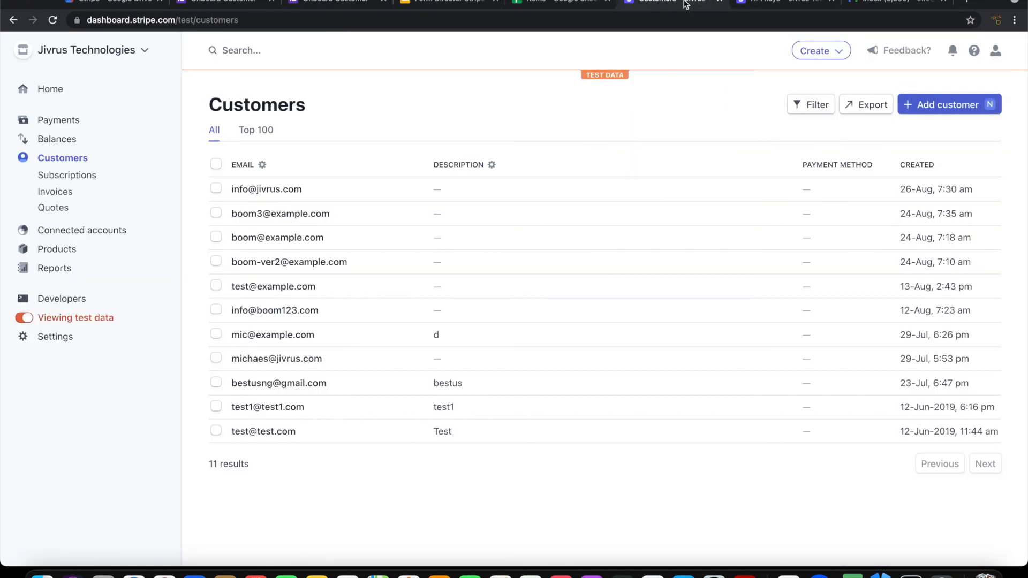
click(629, 307)
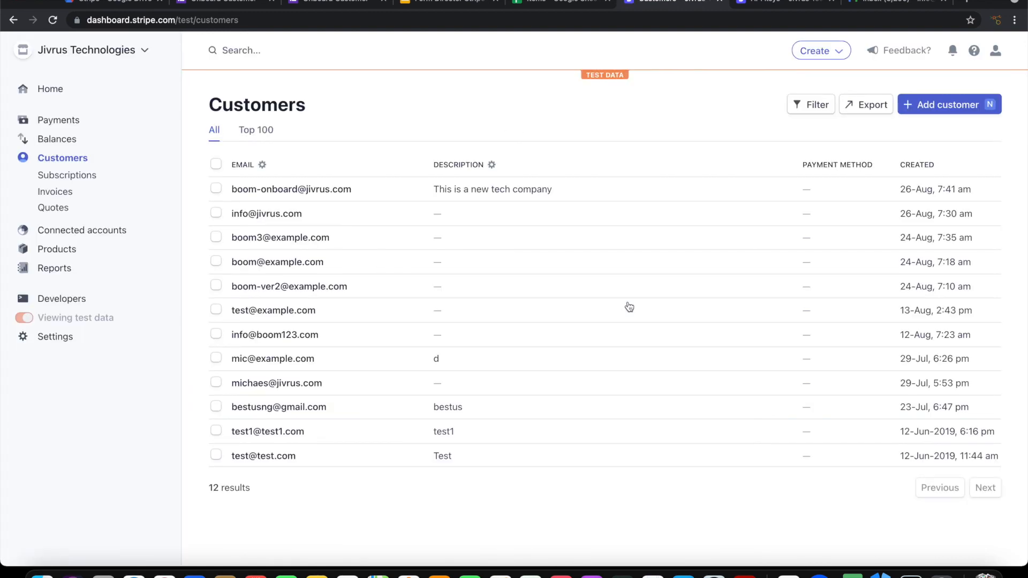
click(279, 191)
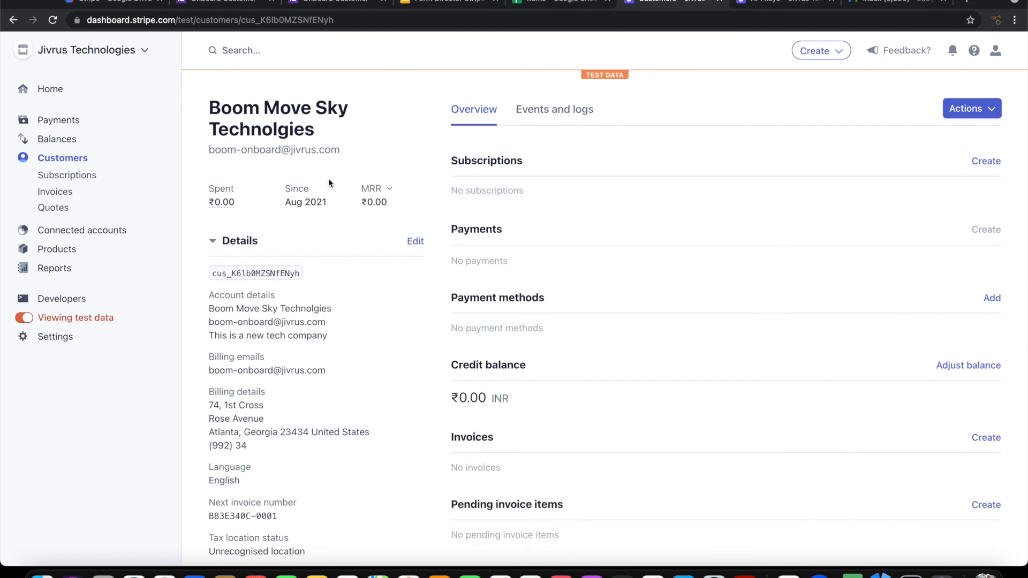
scroll(297, 441, down, 2)
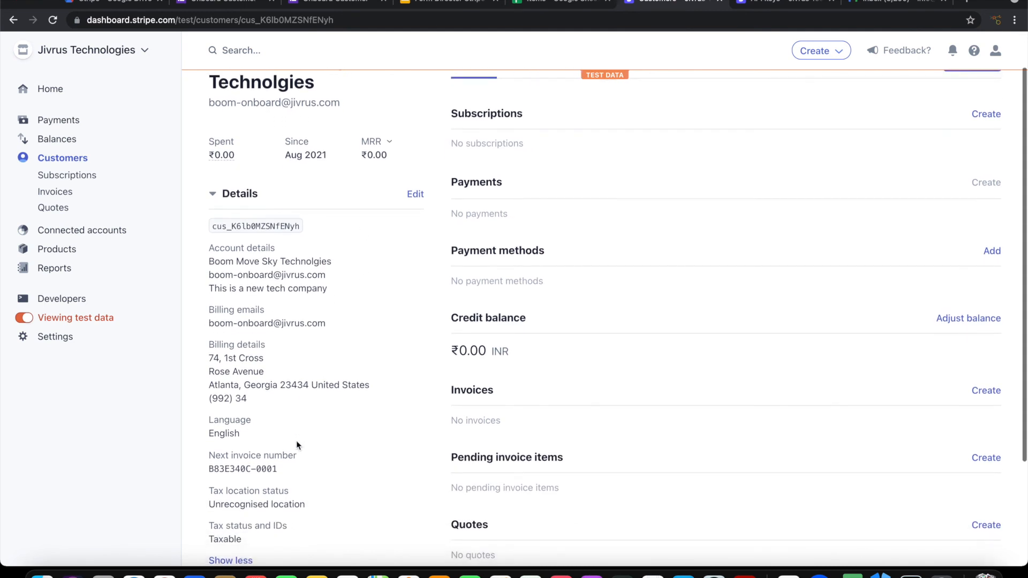
scroll(297, 441, up, 2)
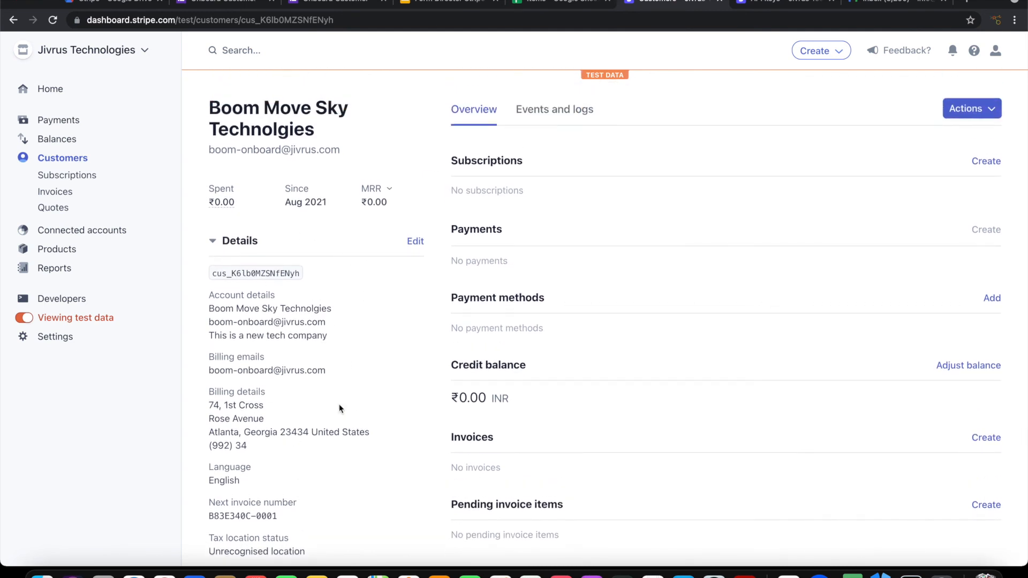